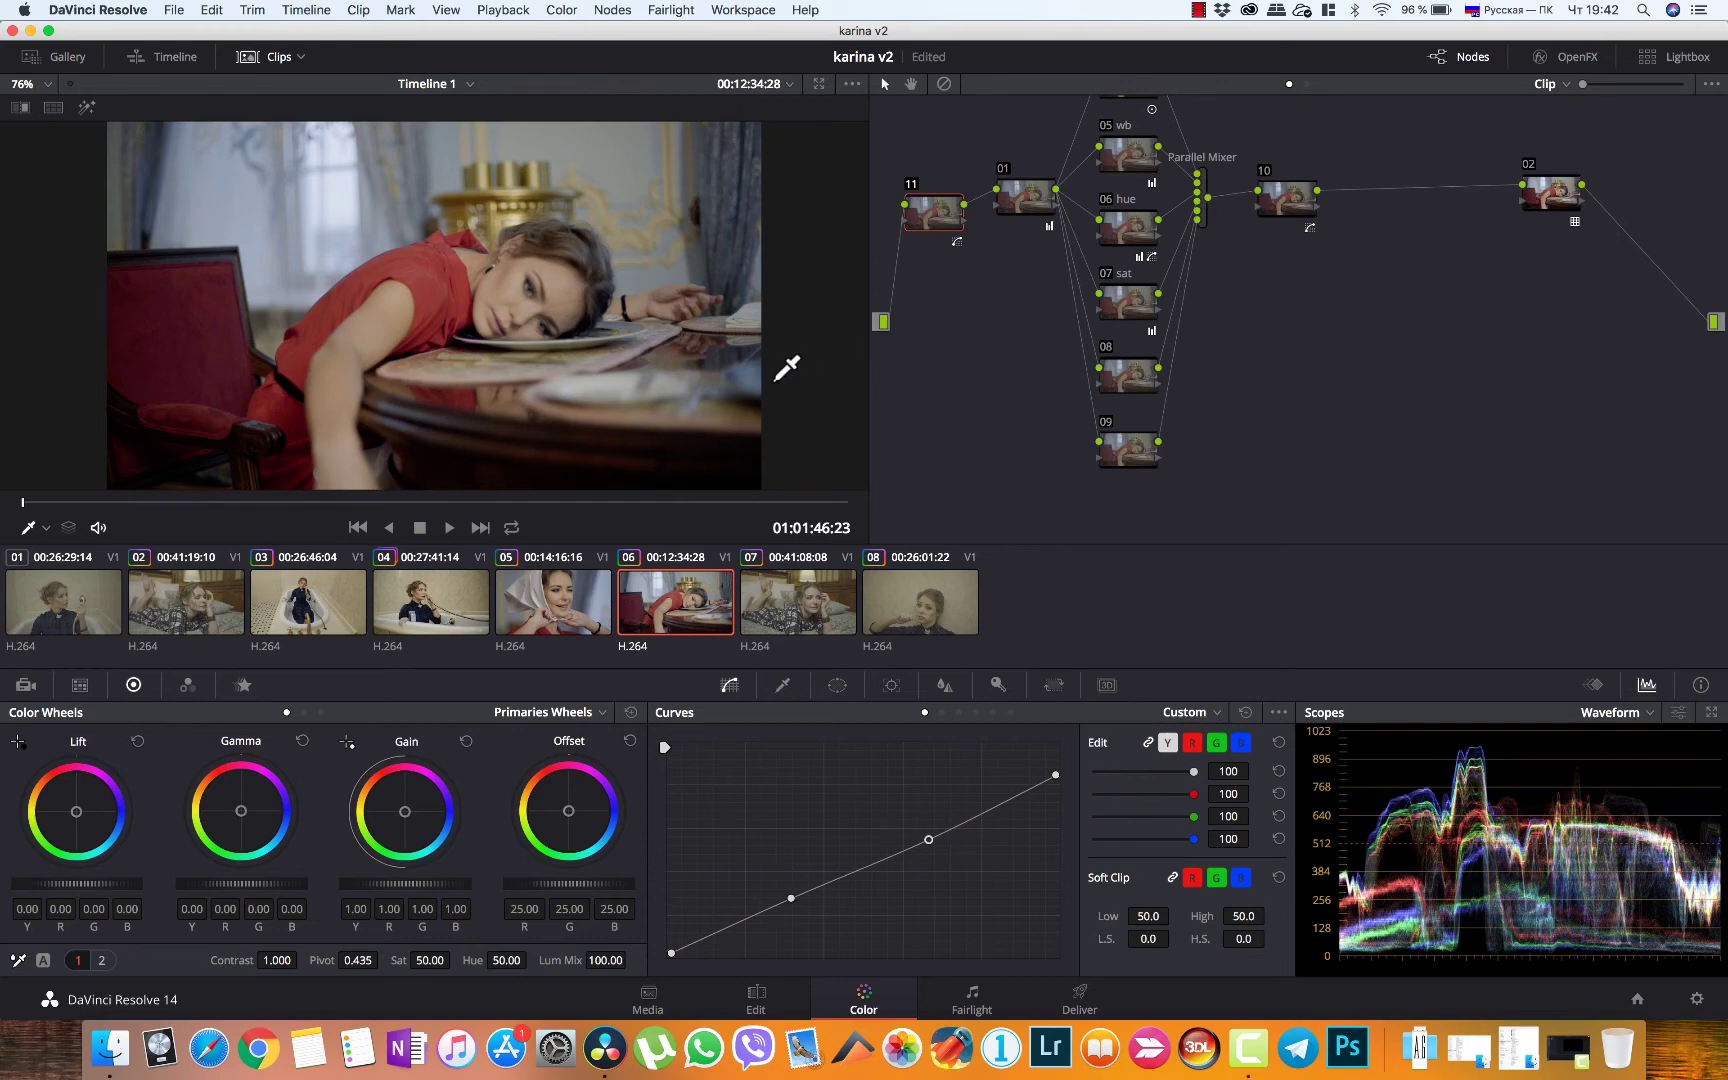
Browse clips 04 and 03, ending on clip 05 with its wb, hue and sat parallel grade
{"action": "left_click", "coordinate": [256, 503]}
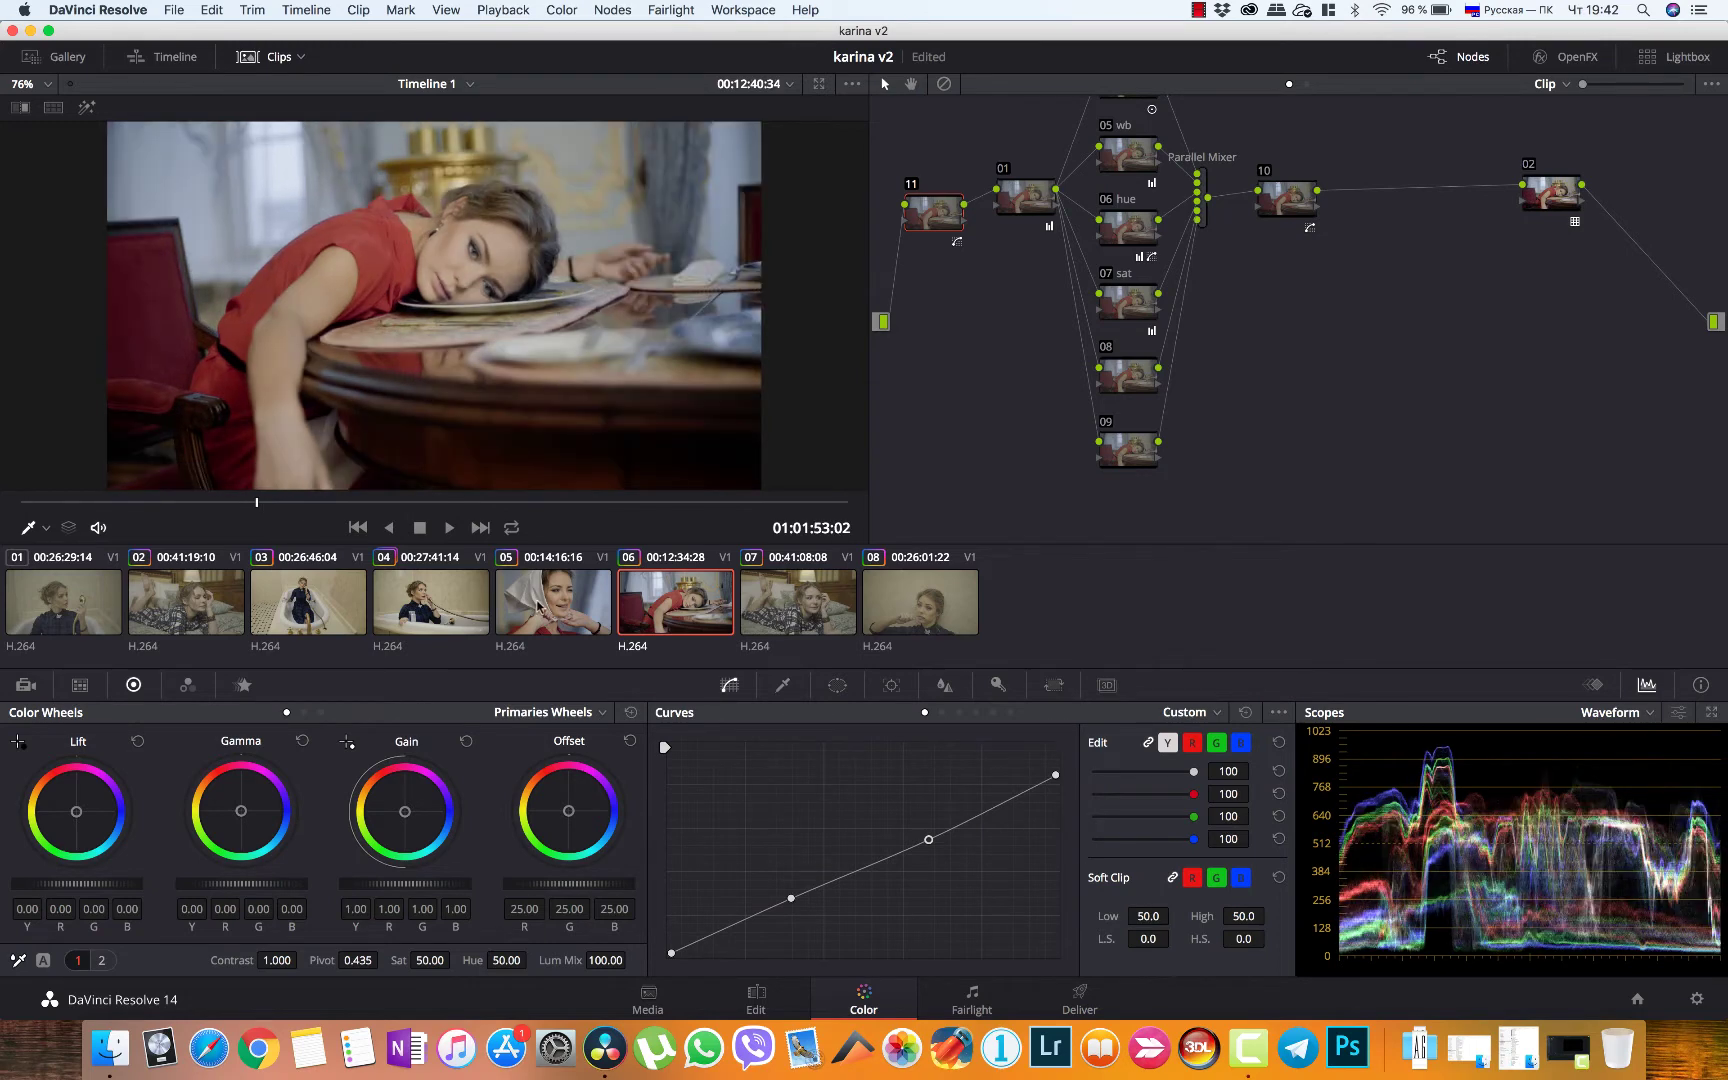
{"action": "left_click", "coordinate": [539, 607]}
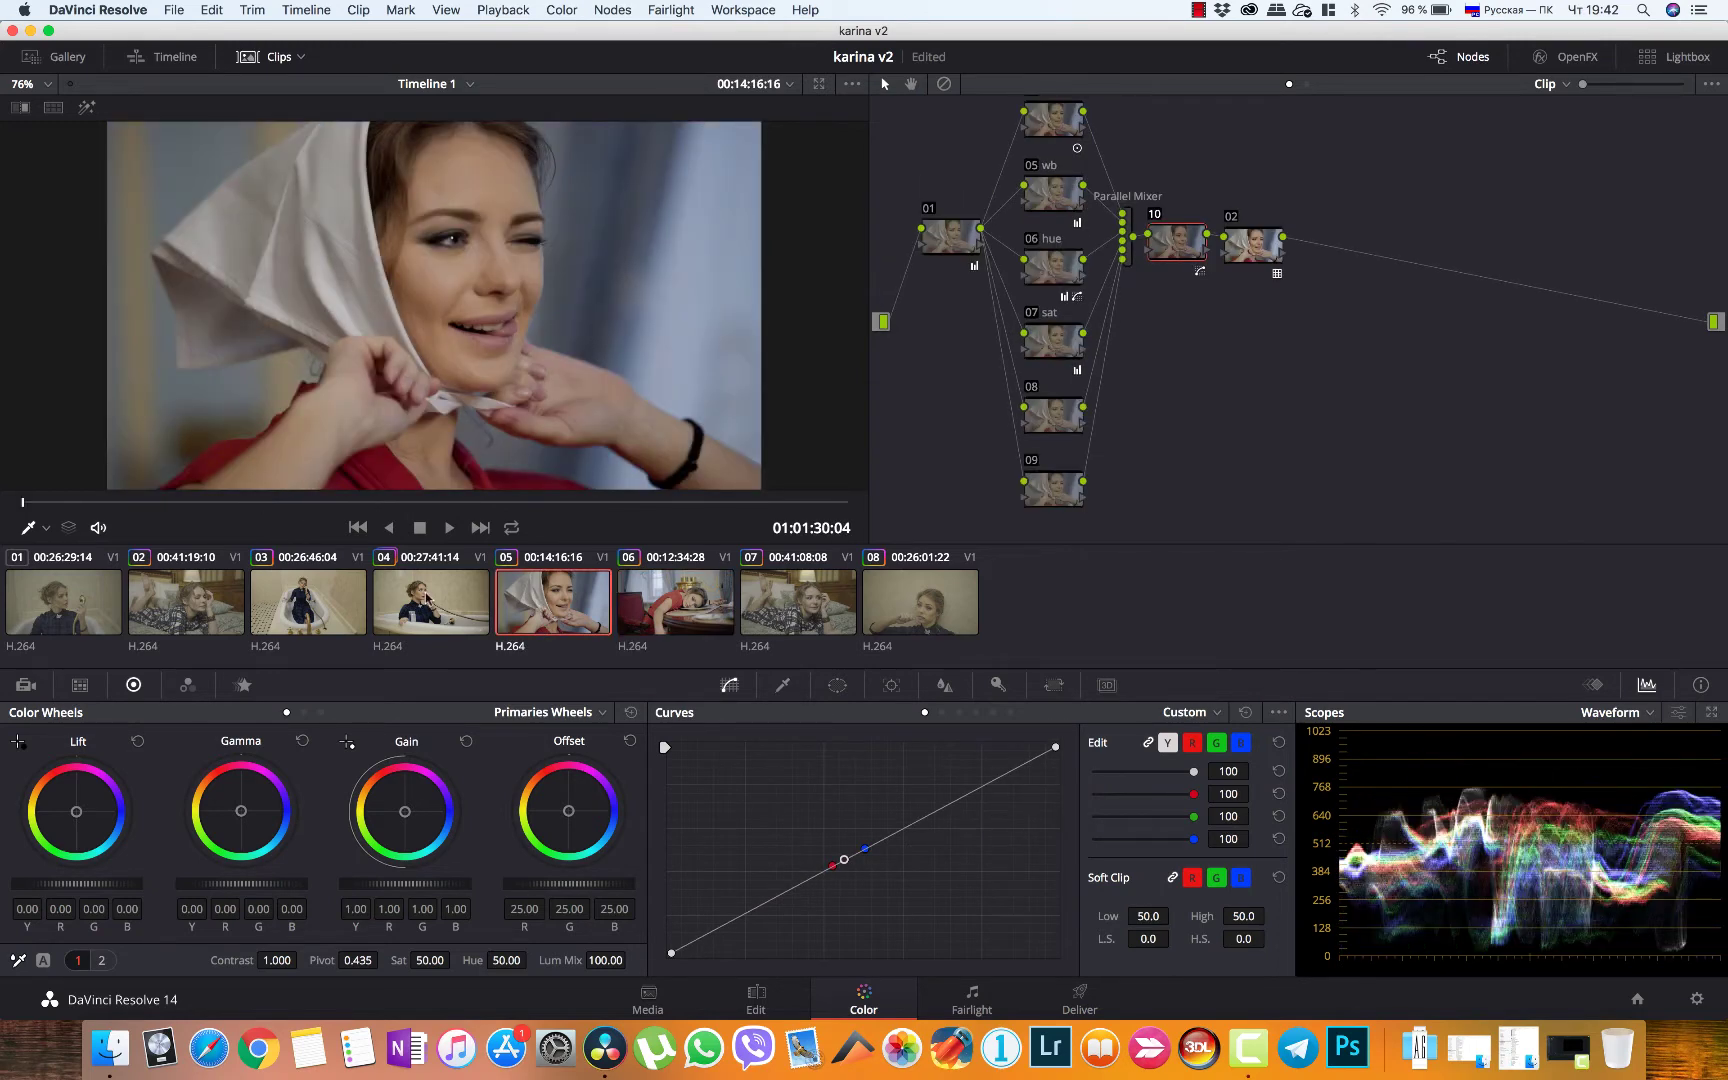
{"action": "left_click", "coordinate": [426, 600]}
{"action": "left_click", "coordinate": [326, 596]}
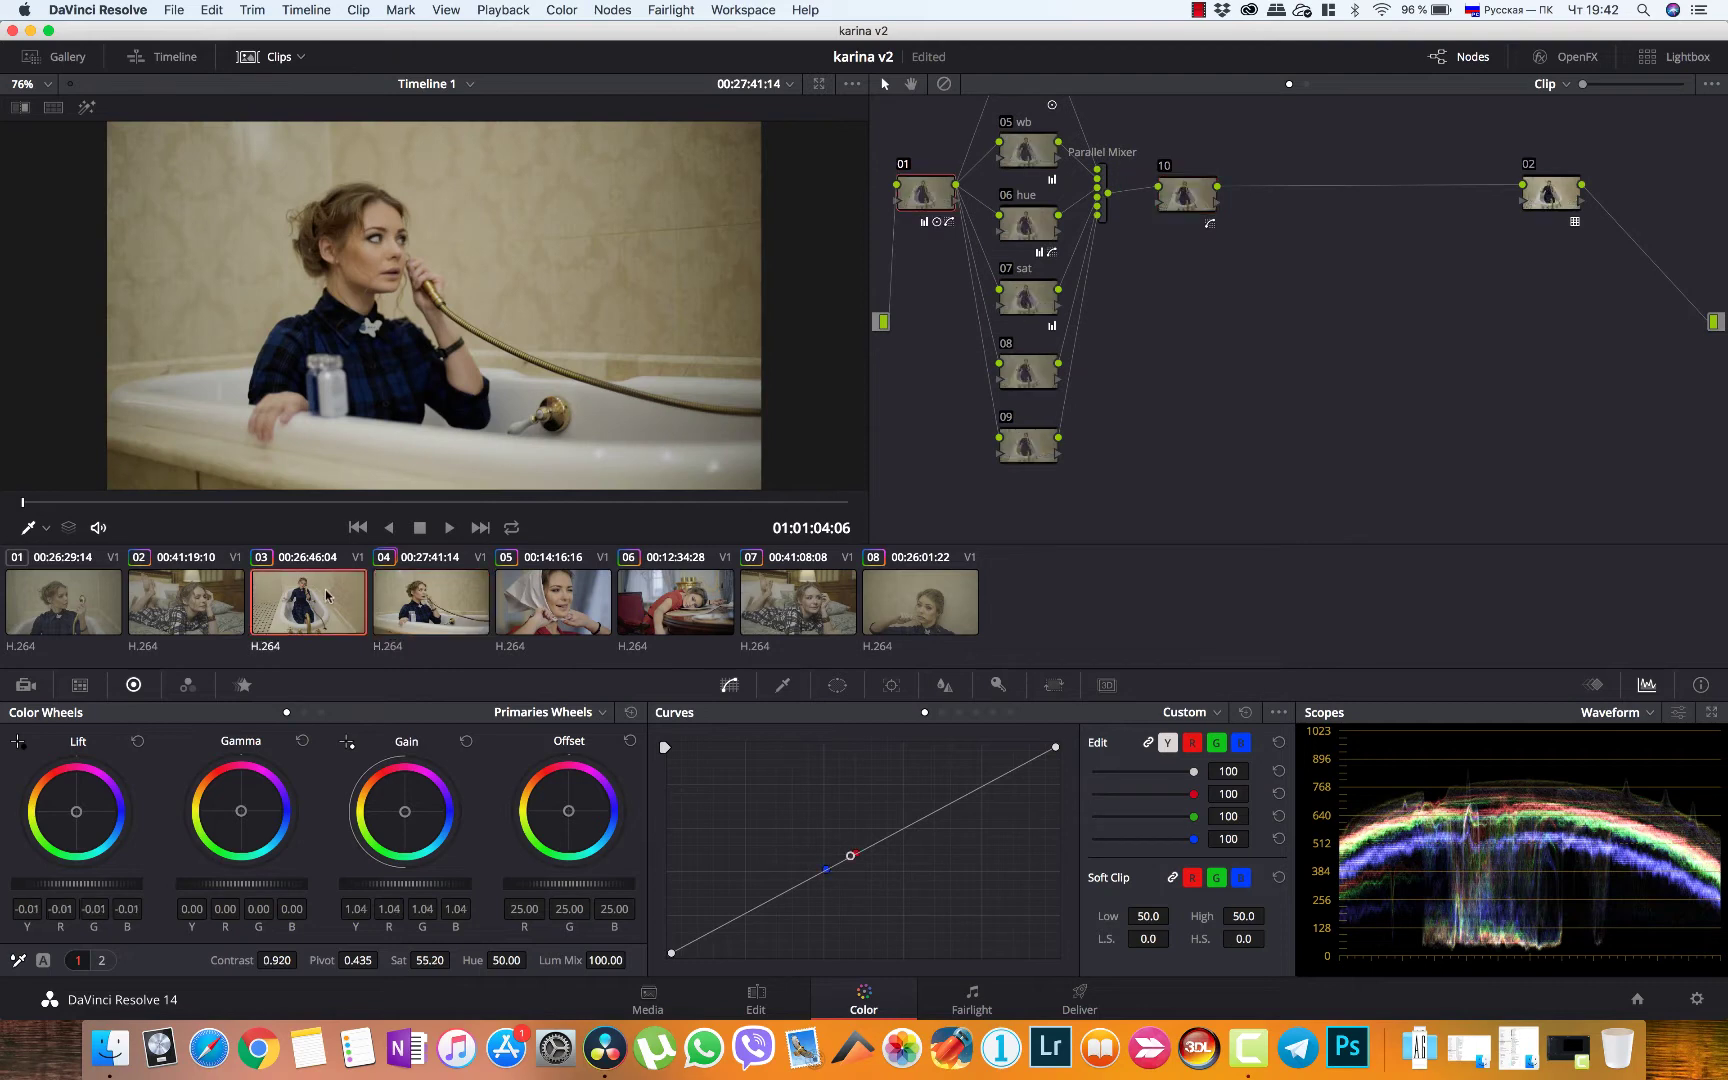
{"action": "left_click", "coordinate": [436, 600]}
{"action": "left_click", "coordinate": [553, 603]}
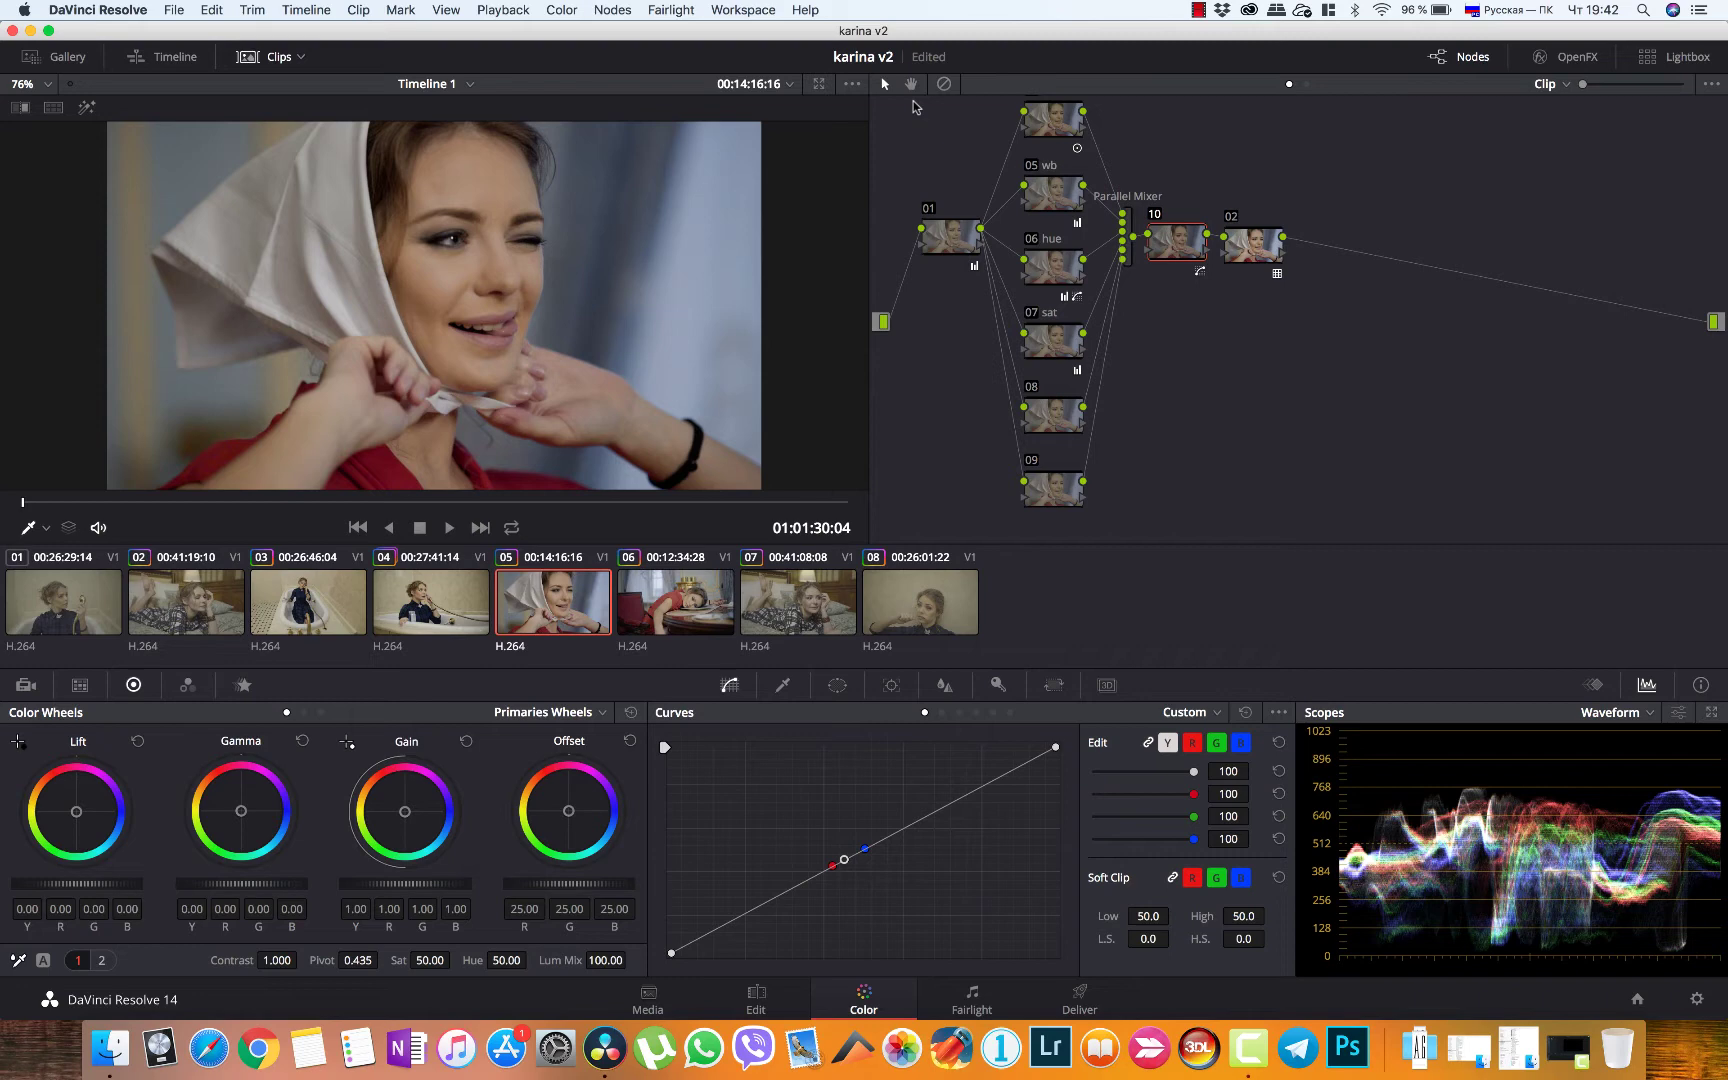
Compare clip 05's grade on and off, then collapse all its nodes into one compound node
{"action": "key", "text": "ctrl+space"}
{"action": "key", "text": "alt+d"}
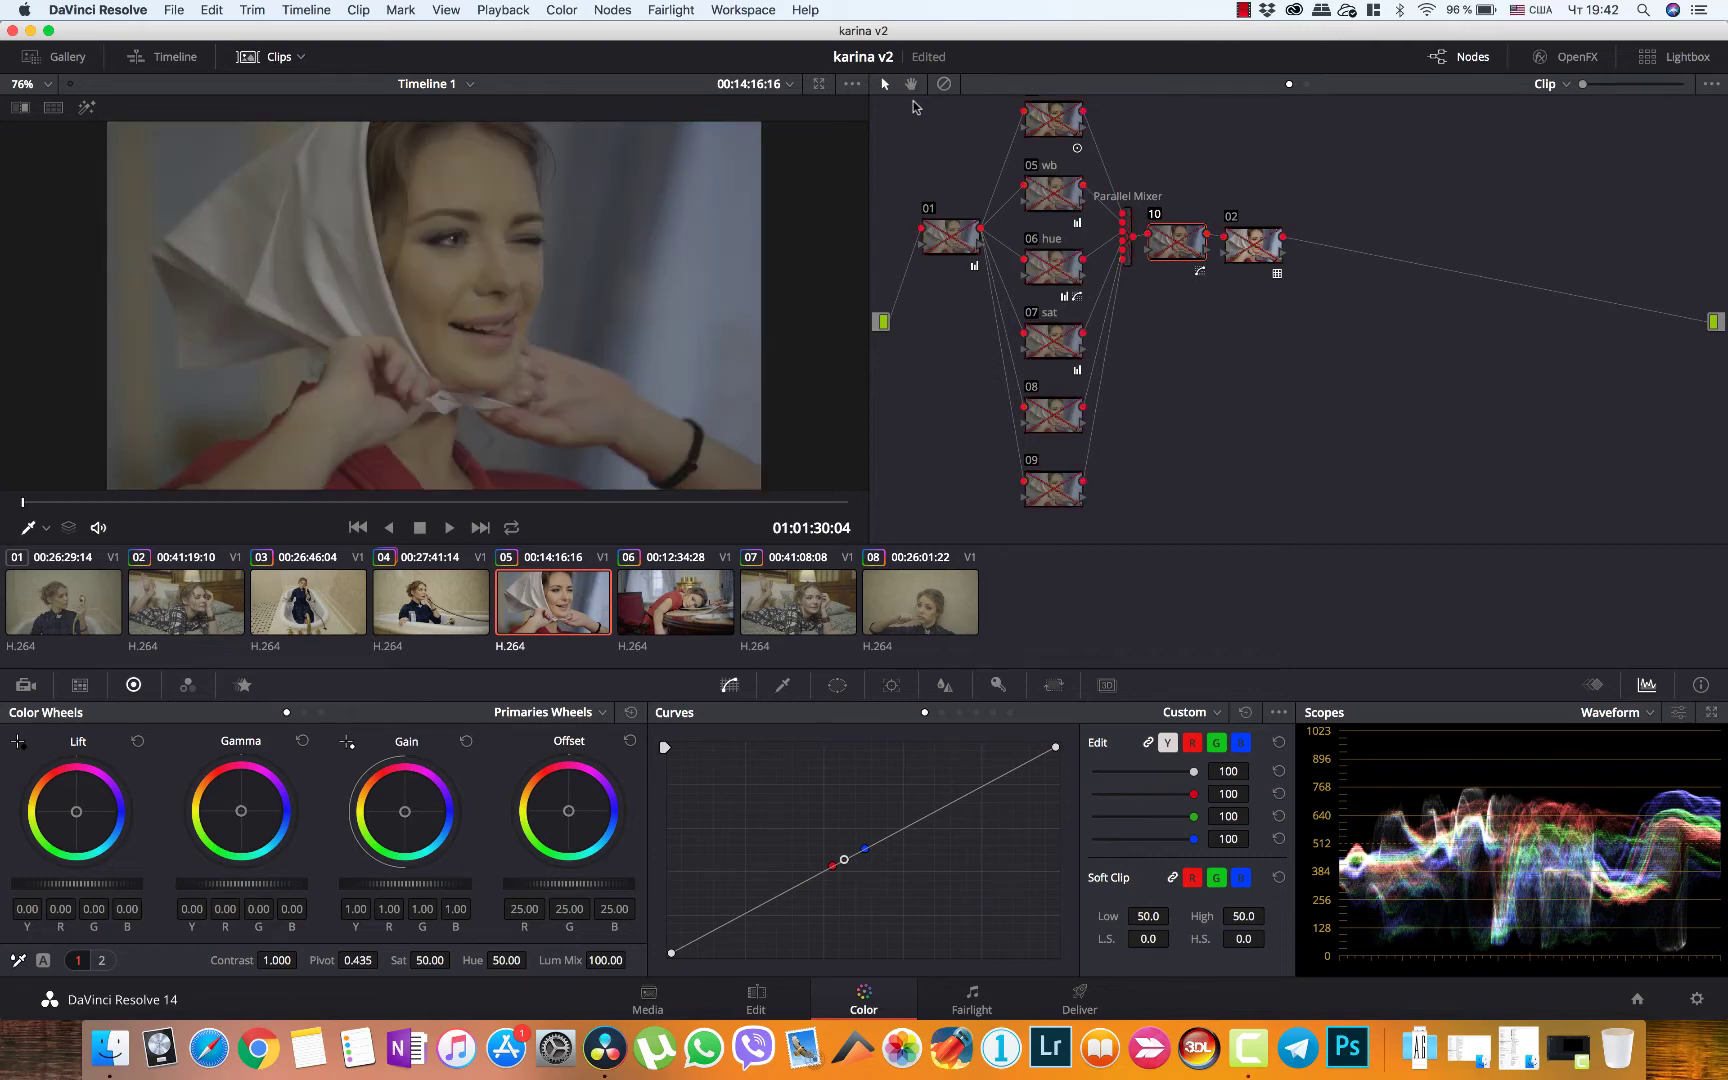
{"action": "key", "text": "alt+d"}
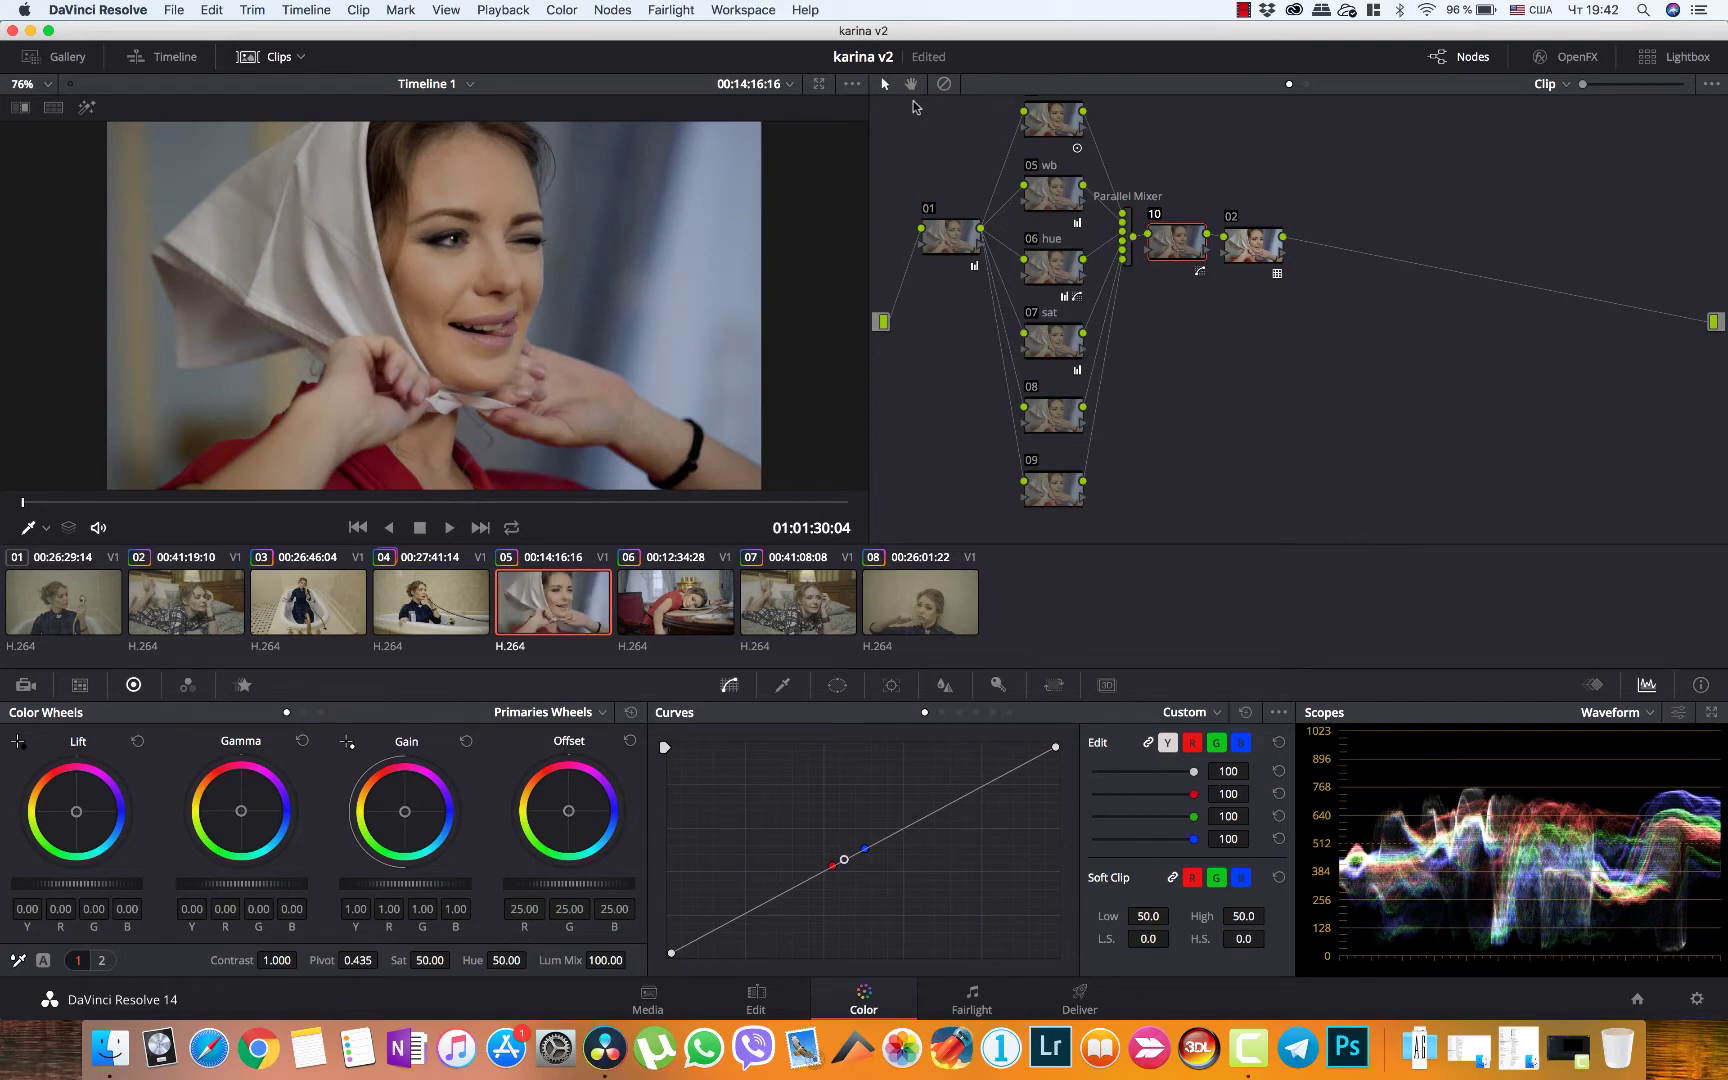
{"action": "left_click_drag", "start_coordinate": [912, 103], "coordinate": [1262, 545]}
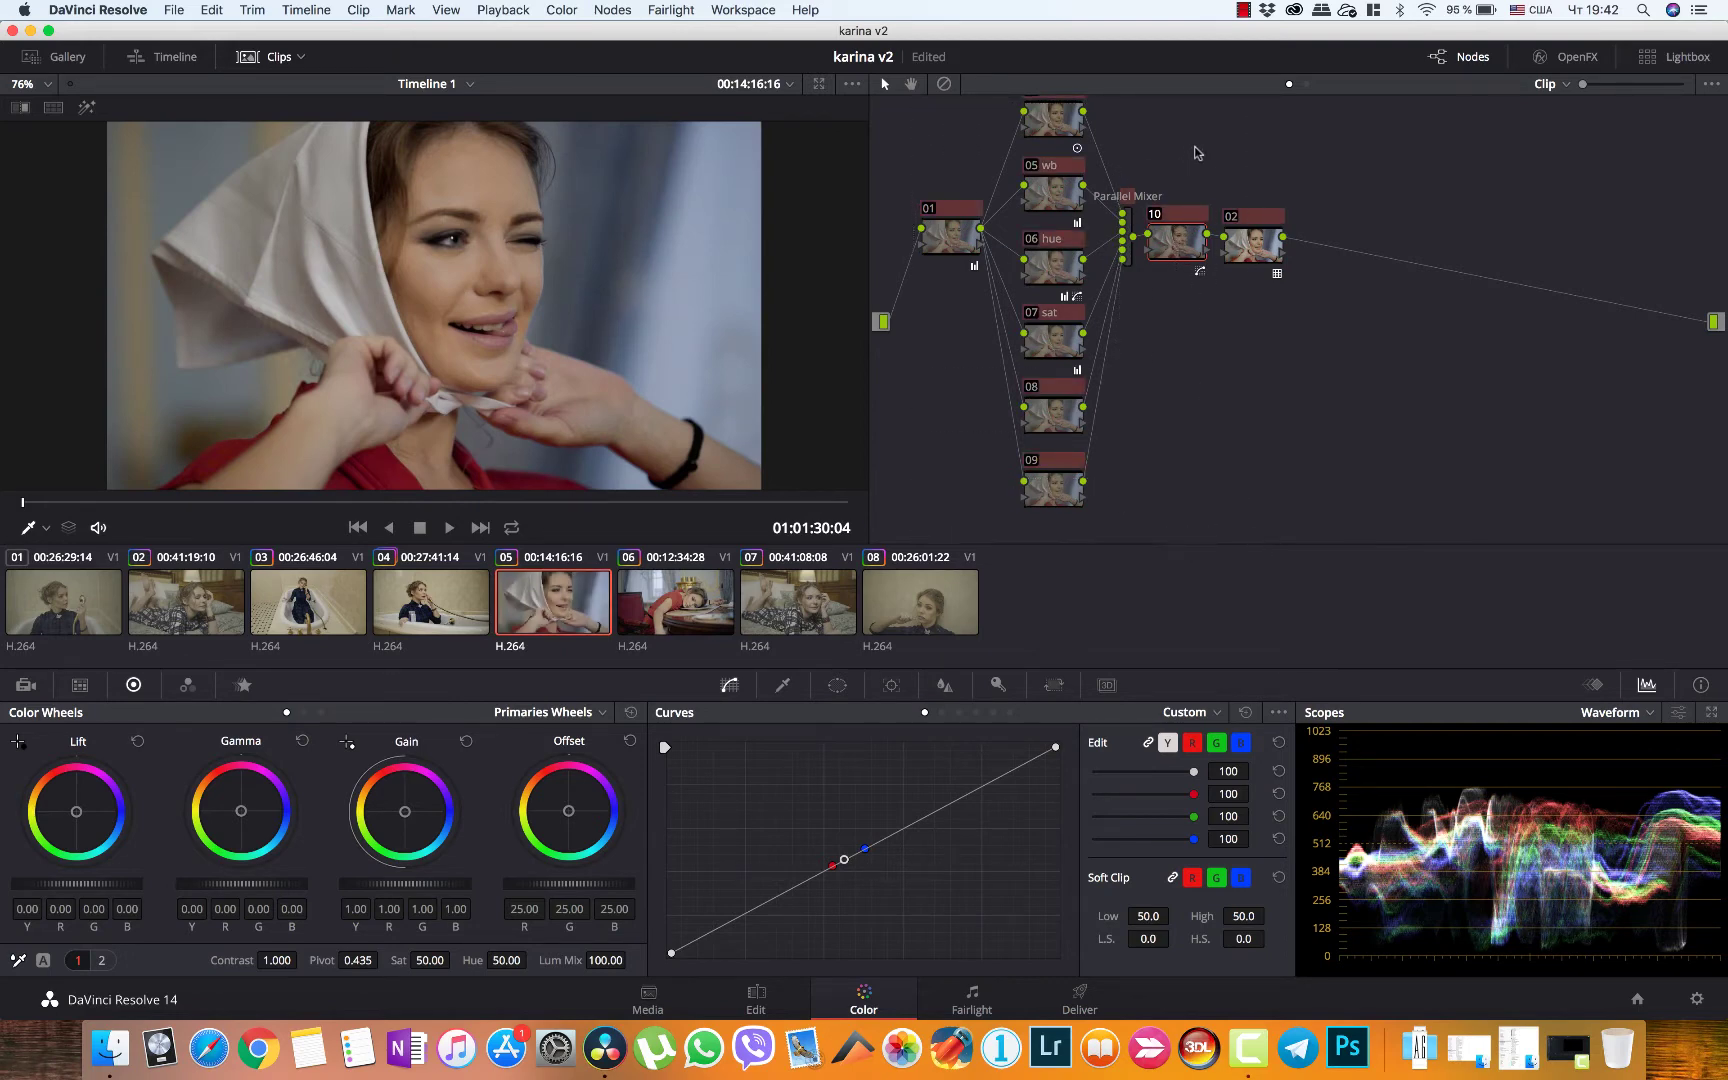
{"action": "right_click", "coordinate": [1180, 235]}
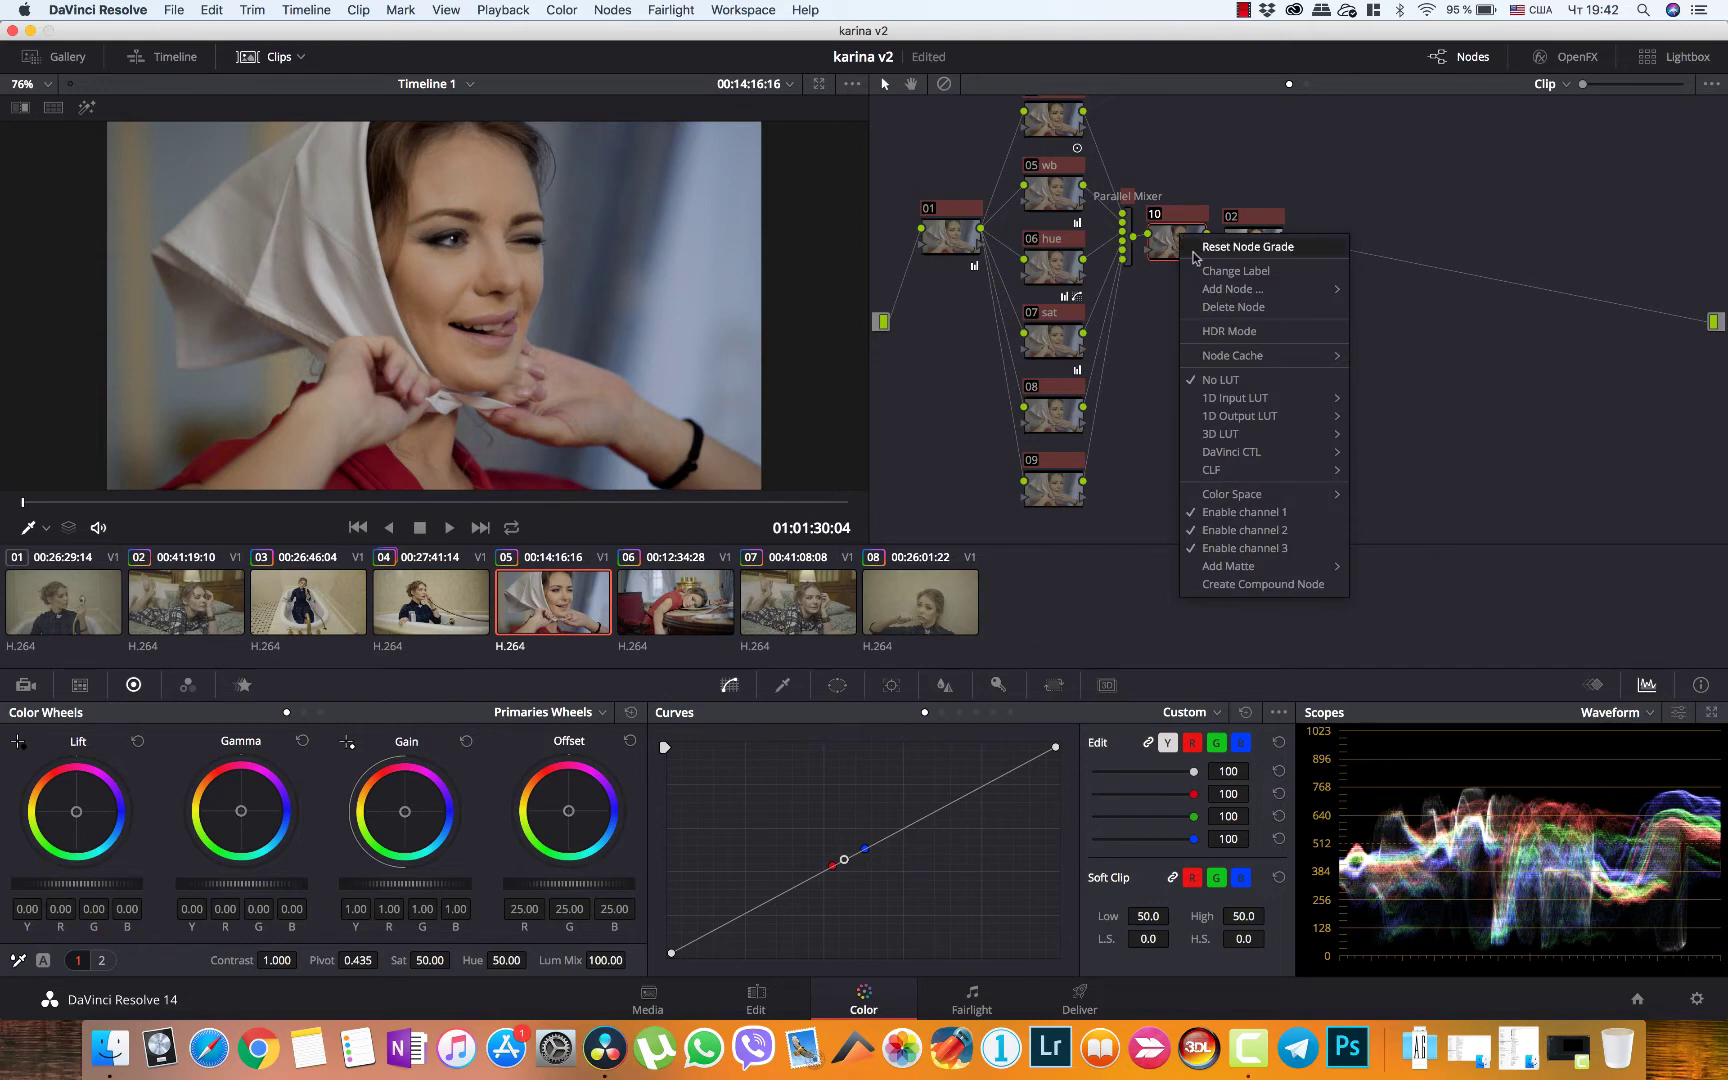
{"action": "mouse_move", "coordinate": [1205, 287]}
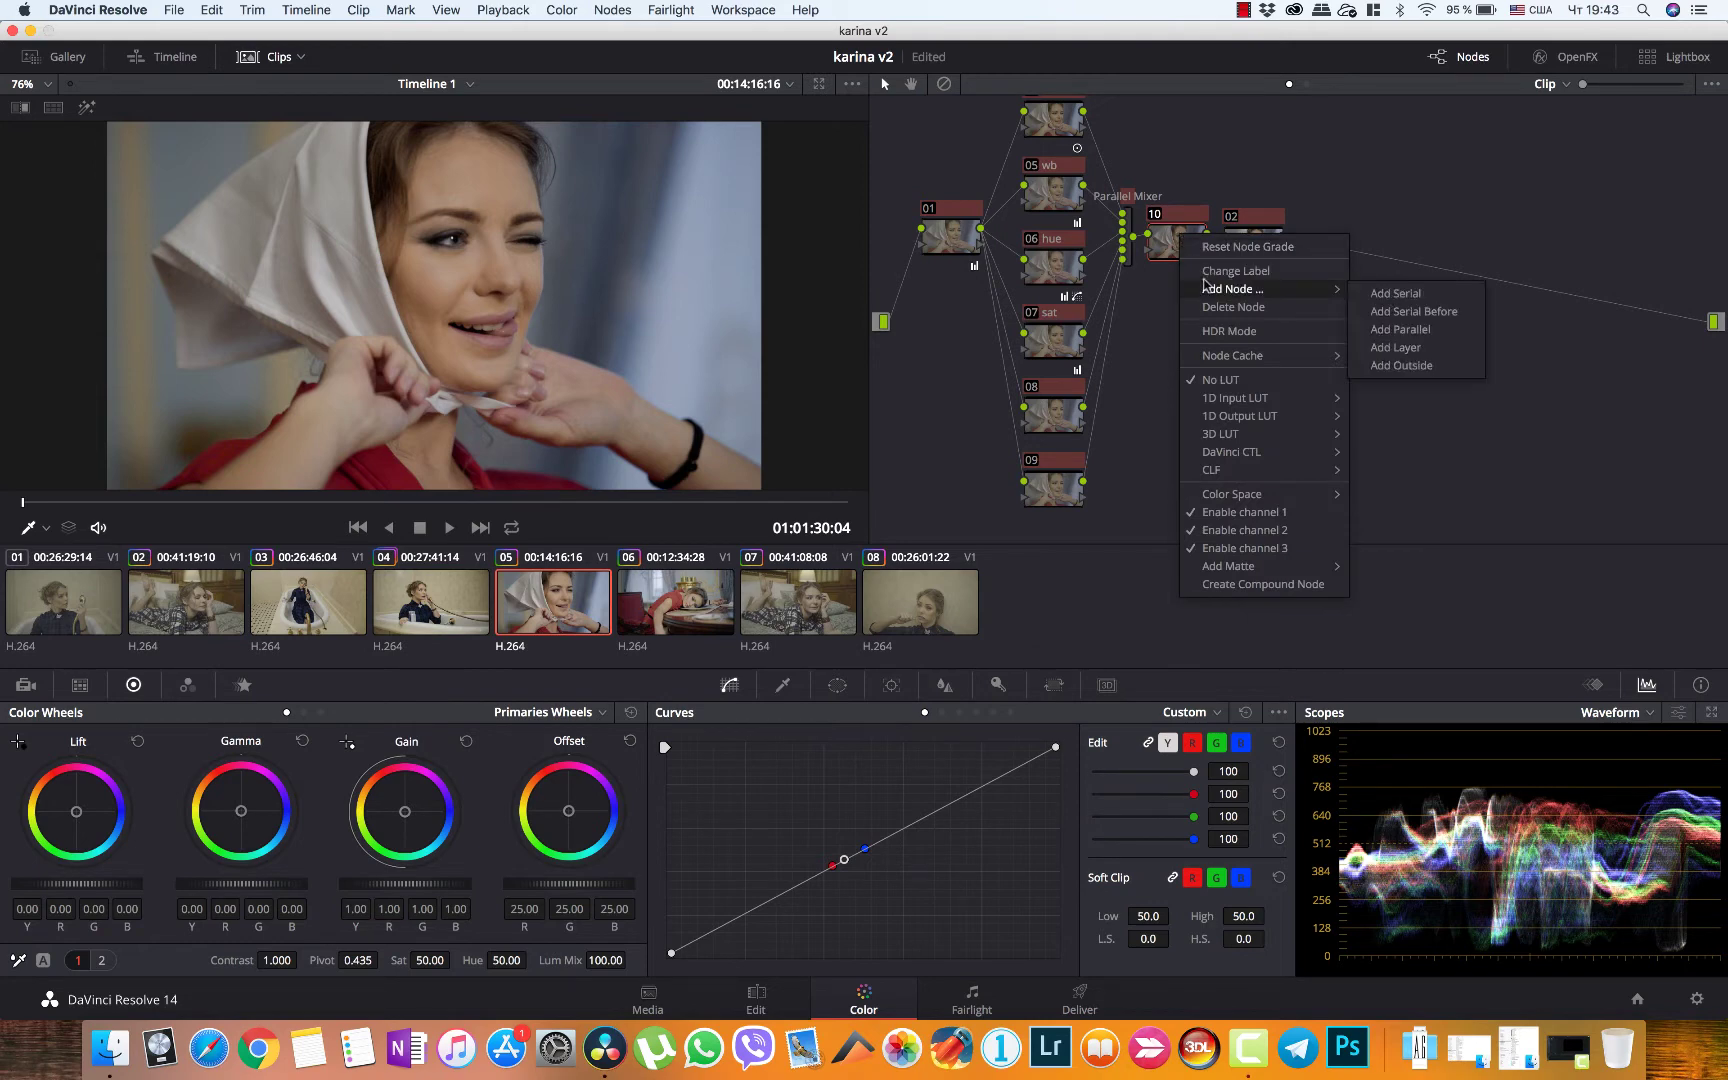
{"action": "left_click", "coordinate": [1222, 584]}
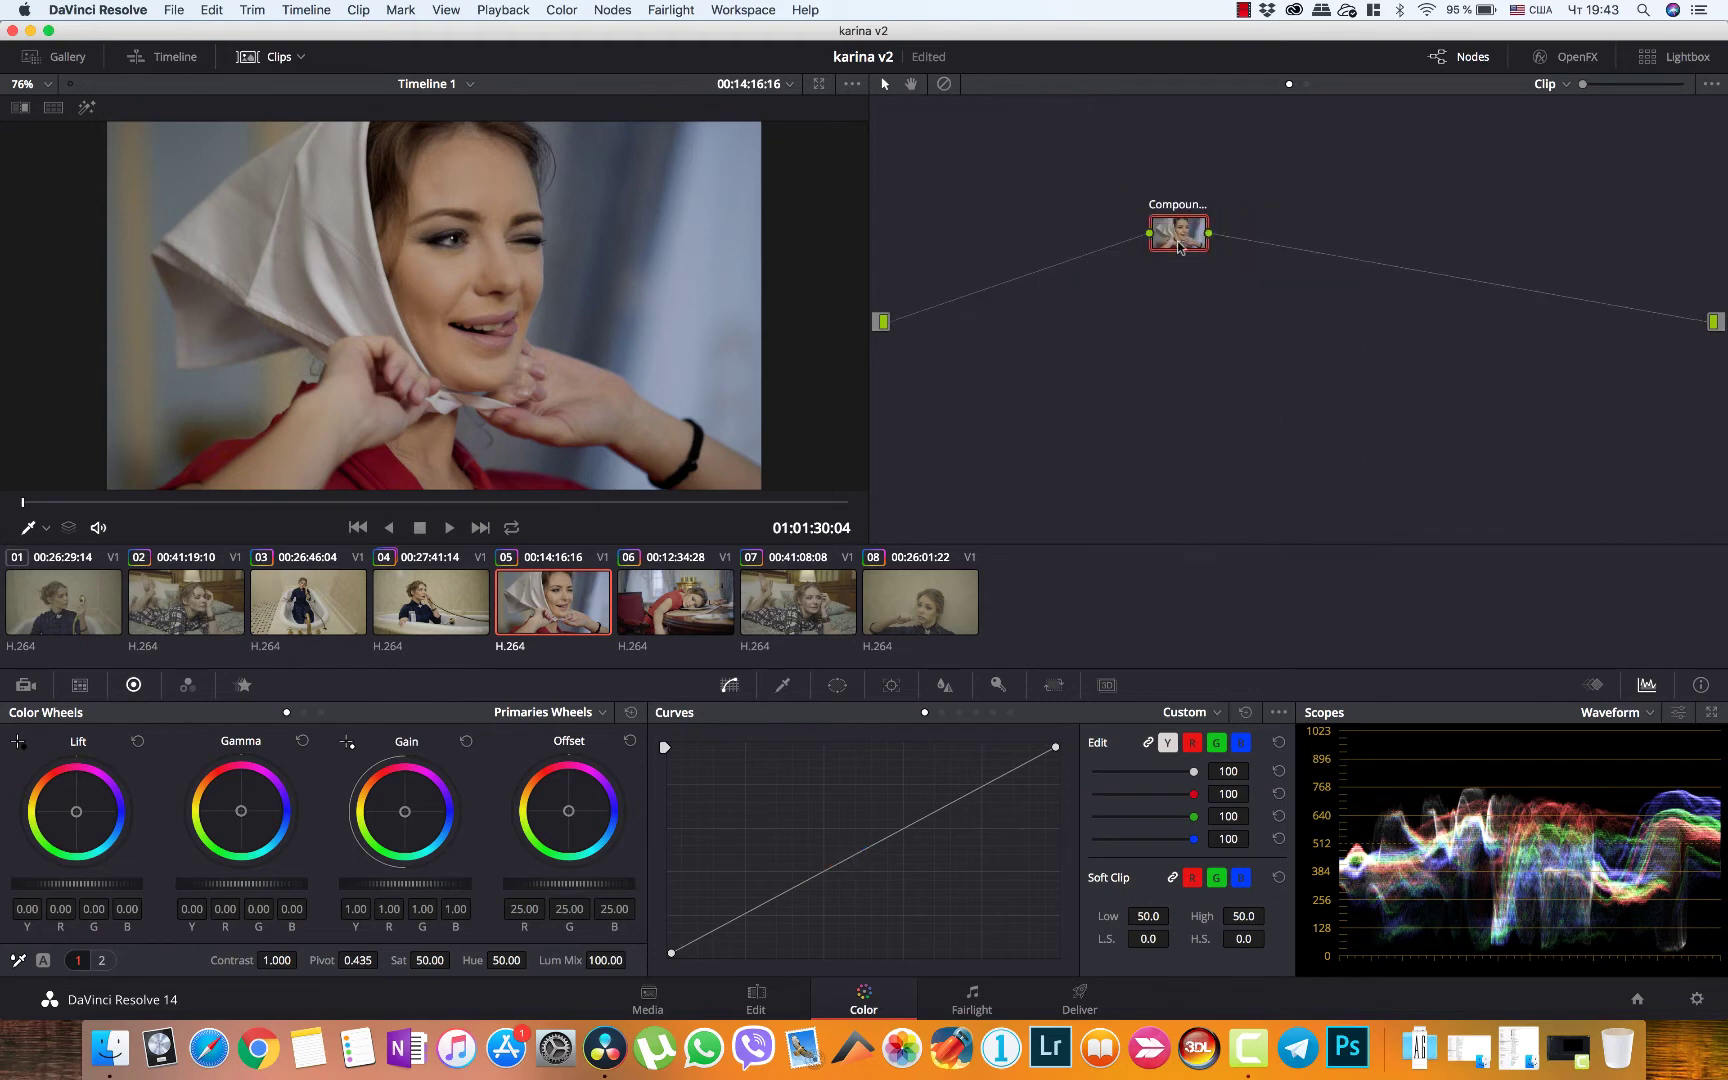
{"action": "left_click_drag", "start_coordinate": [1182, 248], "coordinate": [1003, 252]}
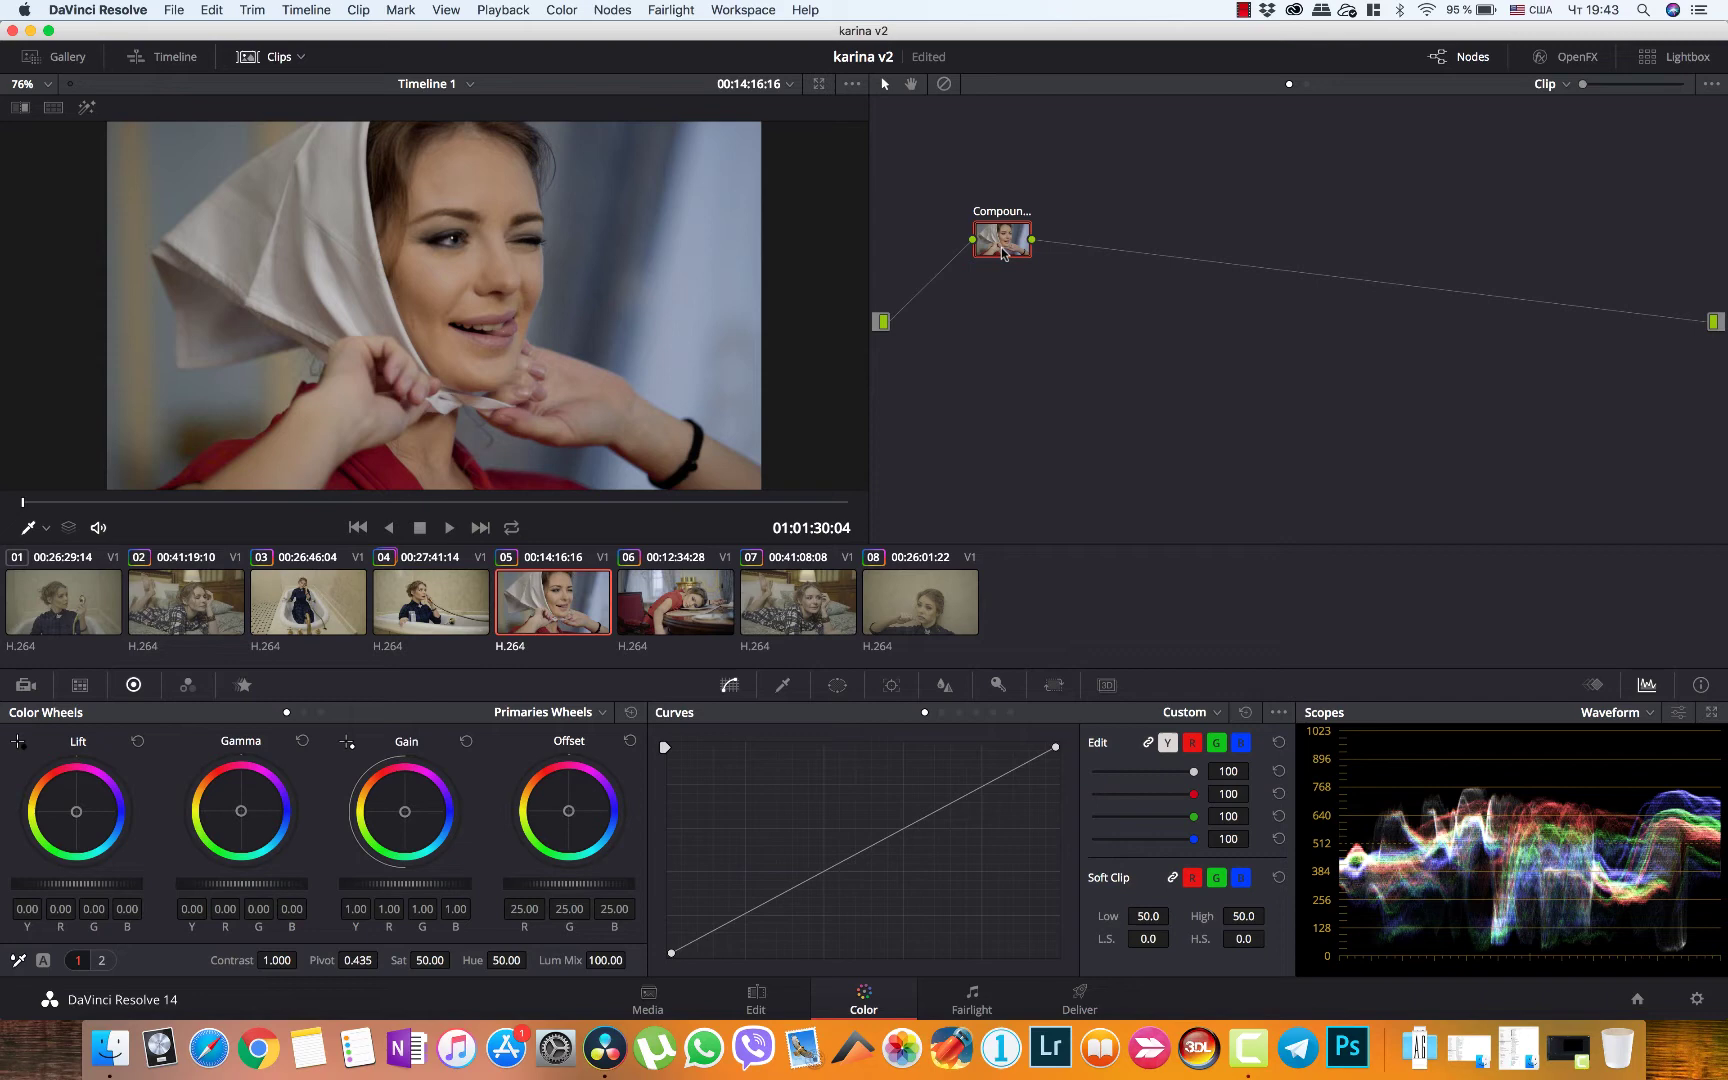
Add empty serial nodes 02 and 03 after the compound node, evenly spaced
{"action": "key", "text": "alt+s"}
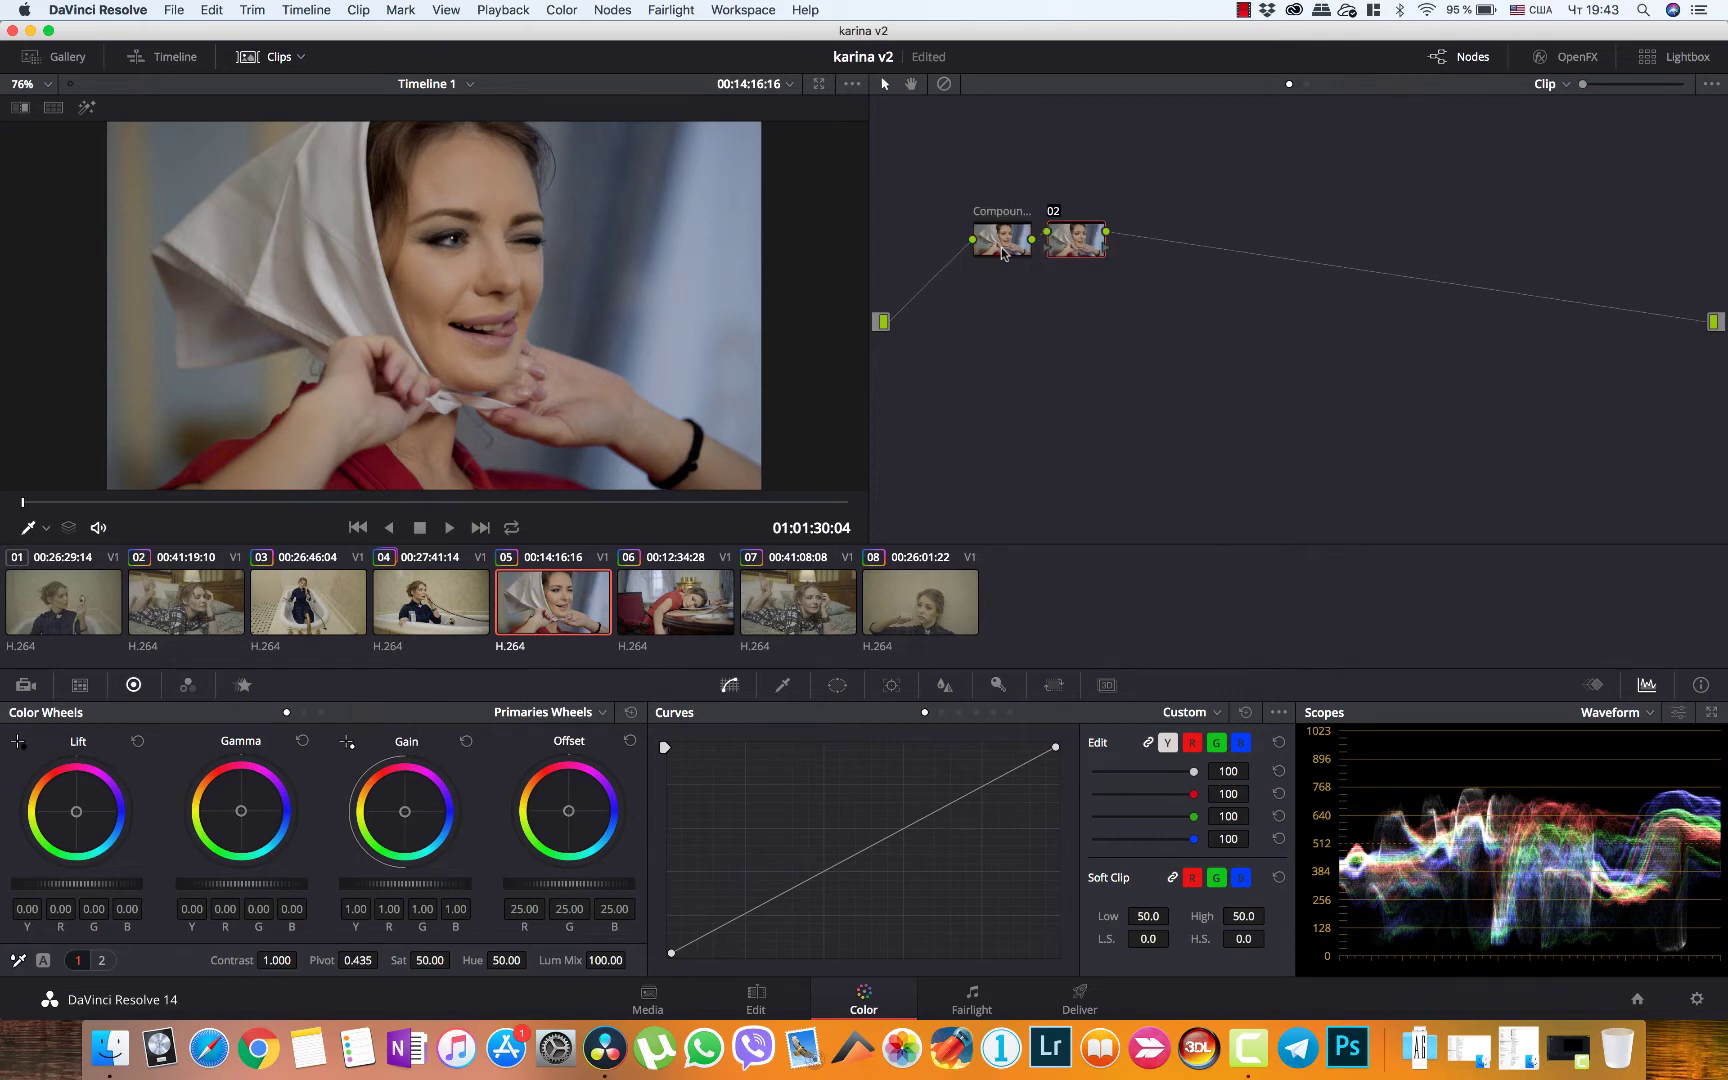
{"action": "key", "text": "alt+s"}
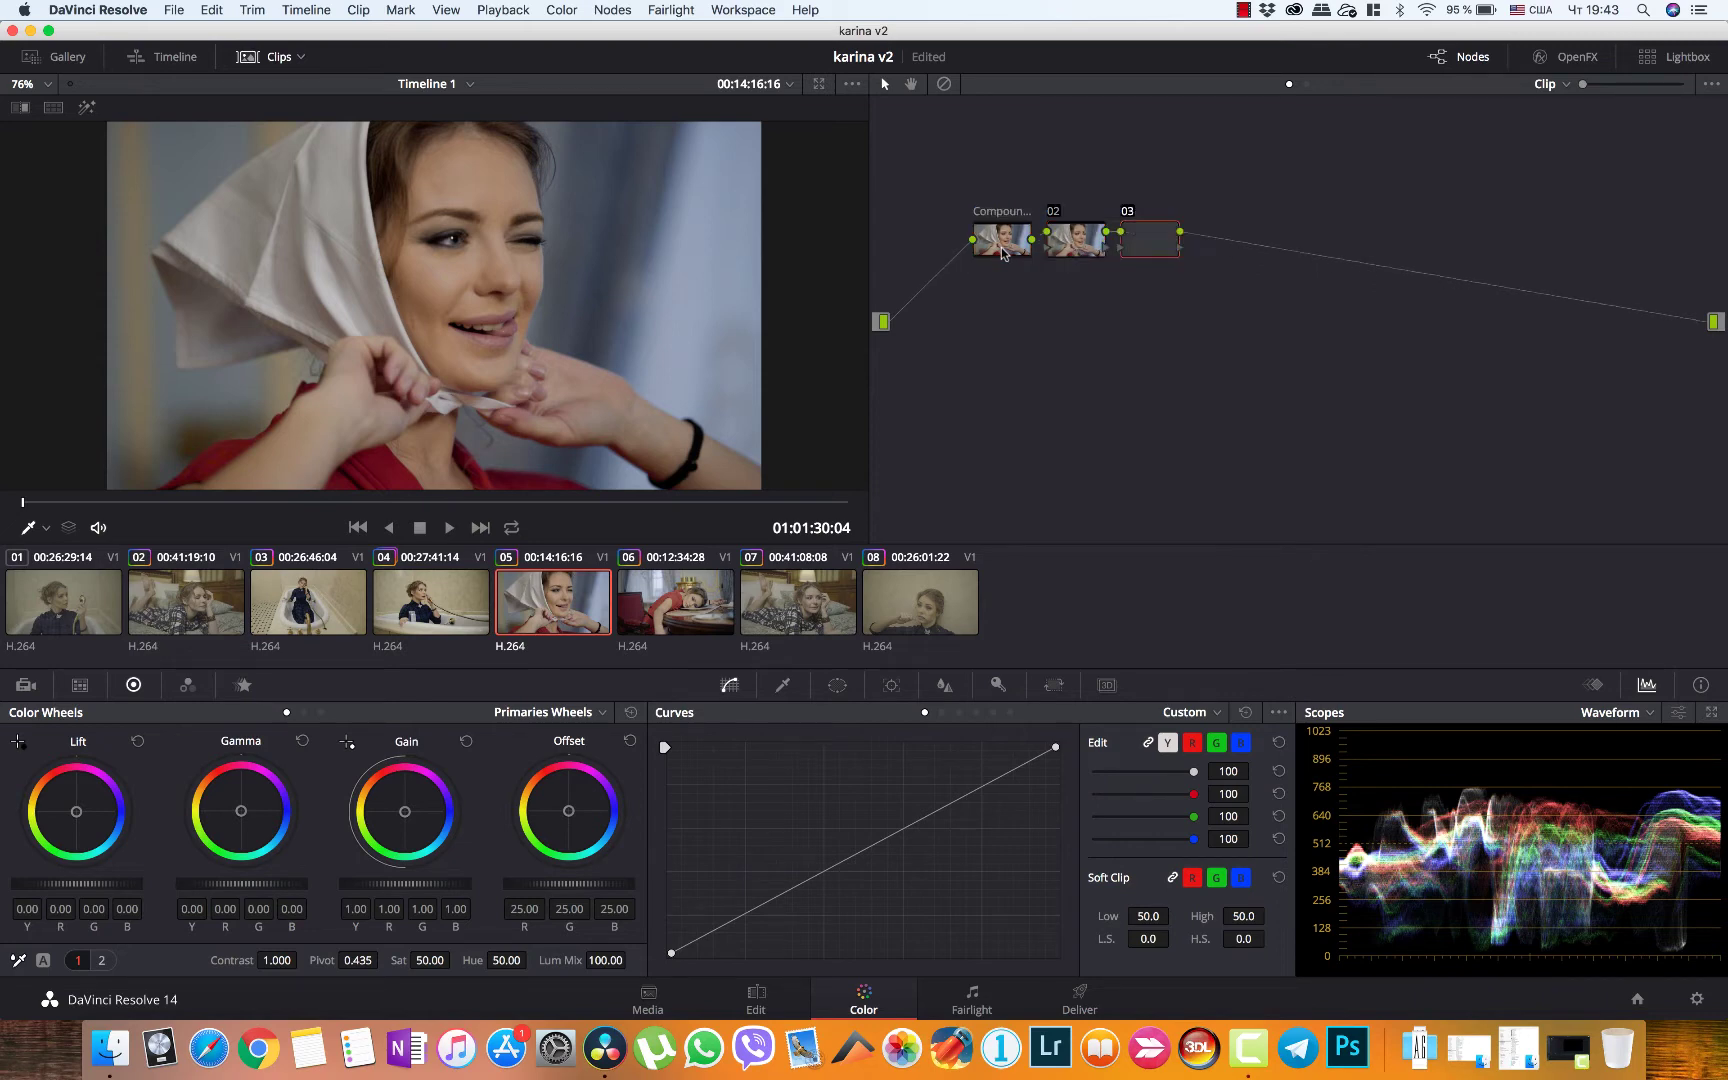
{"action": "left_click_drag", "start_coordinate": [1162, 240], "coordinate": [1205, 239]}
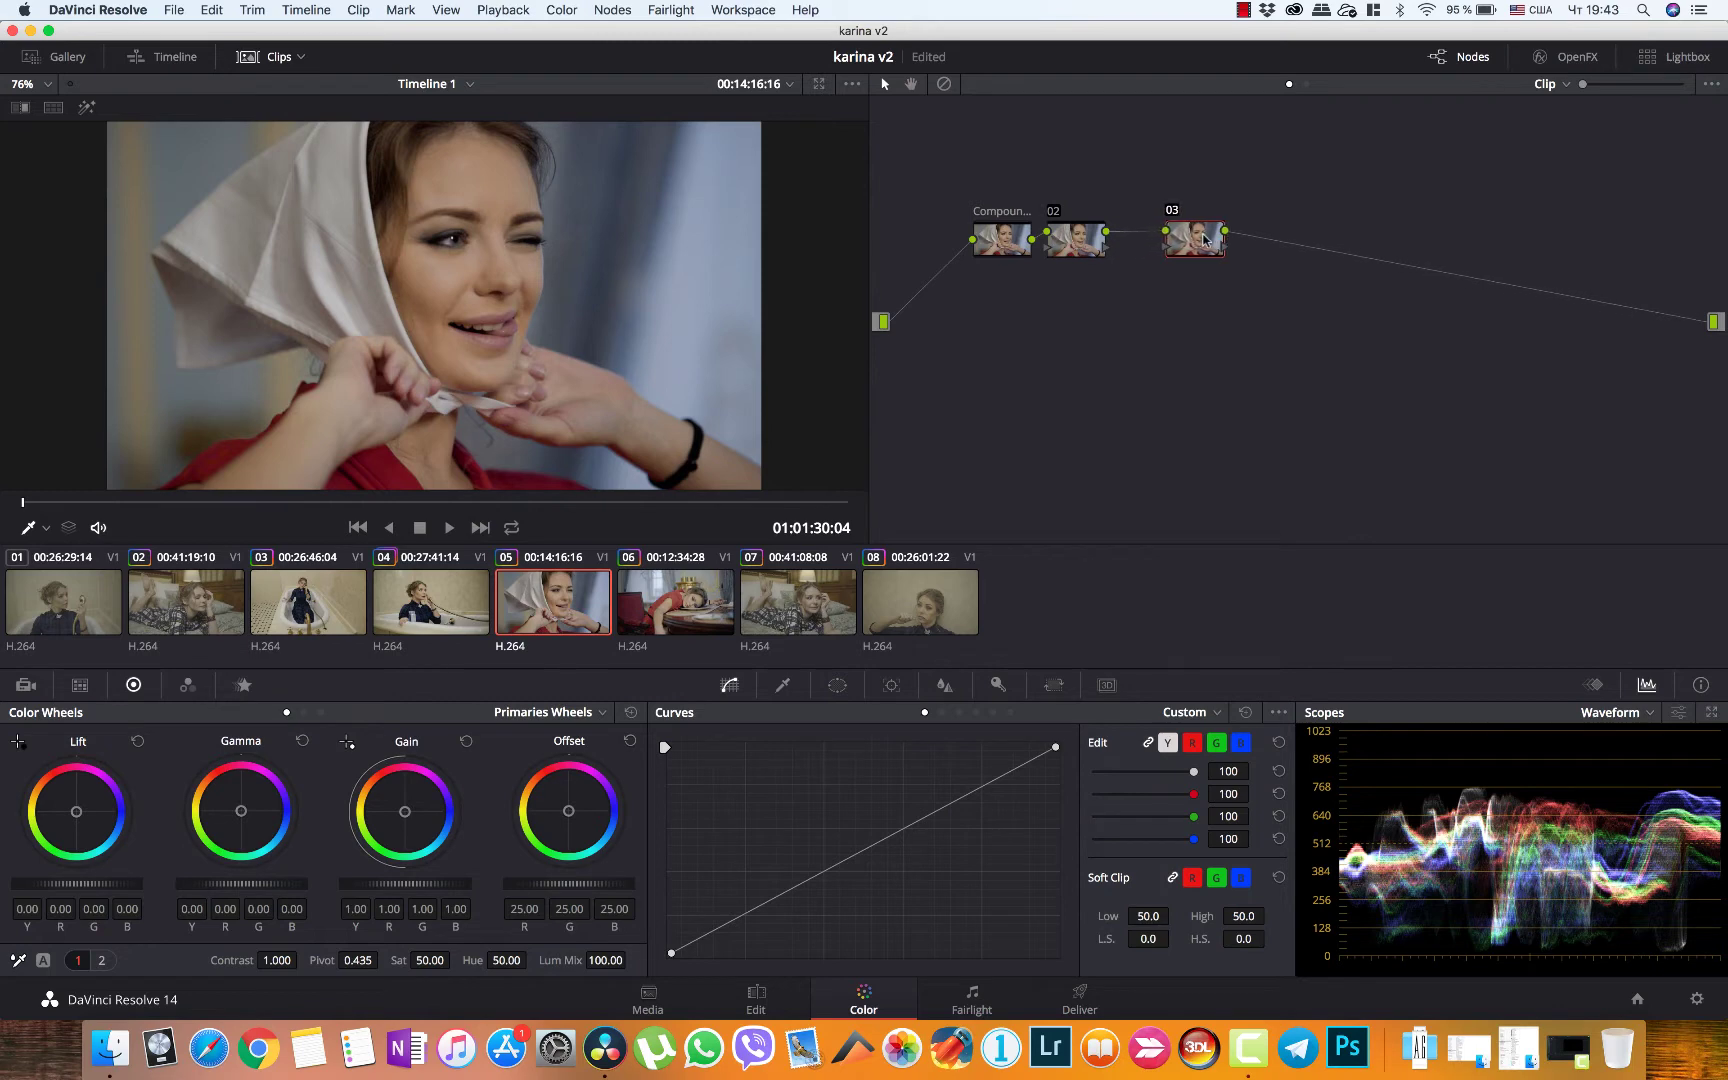
{"action": "left_click_drag", "start_coordinate": [1067, 245], "coordinate": [1087, 245]}
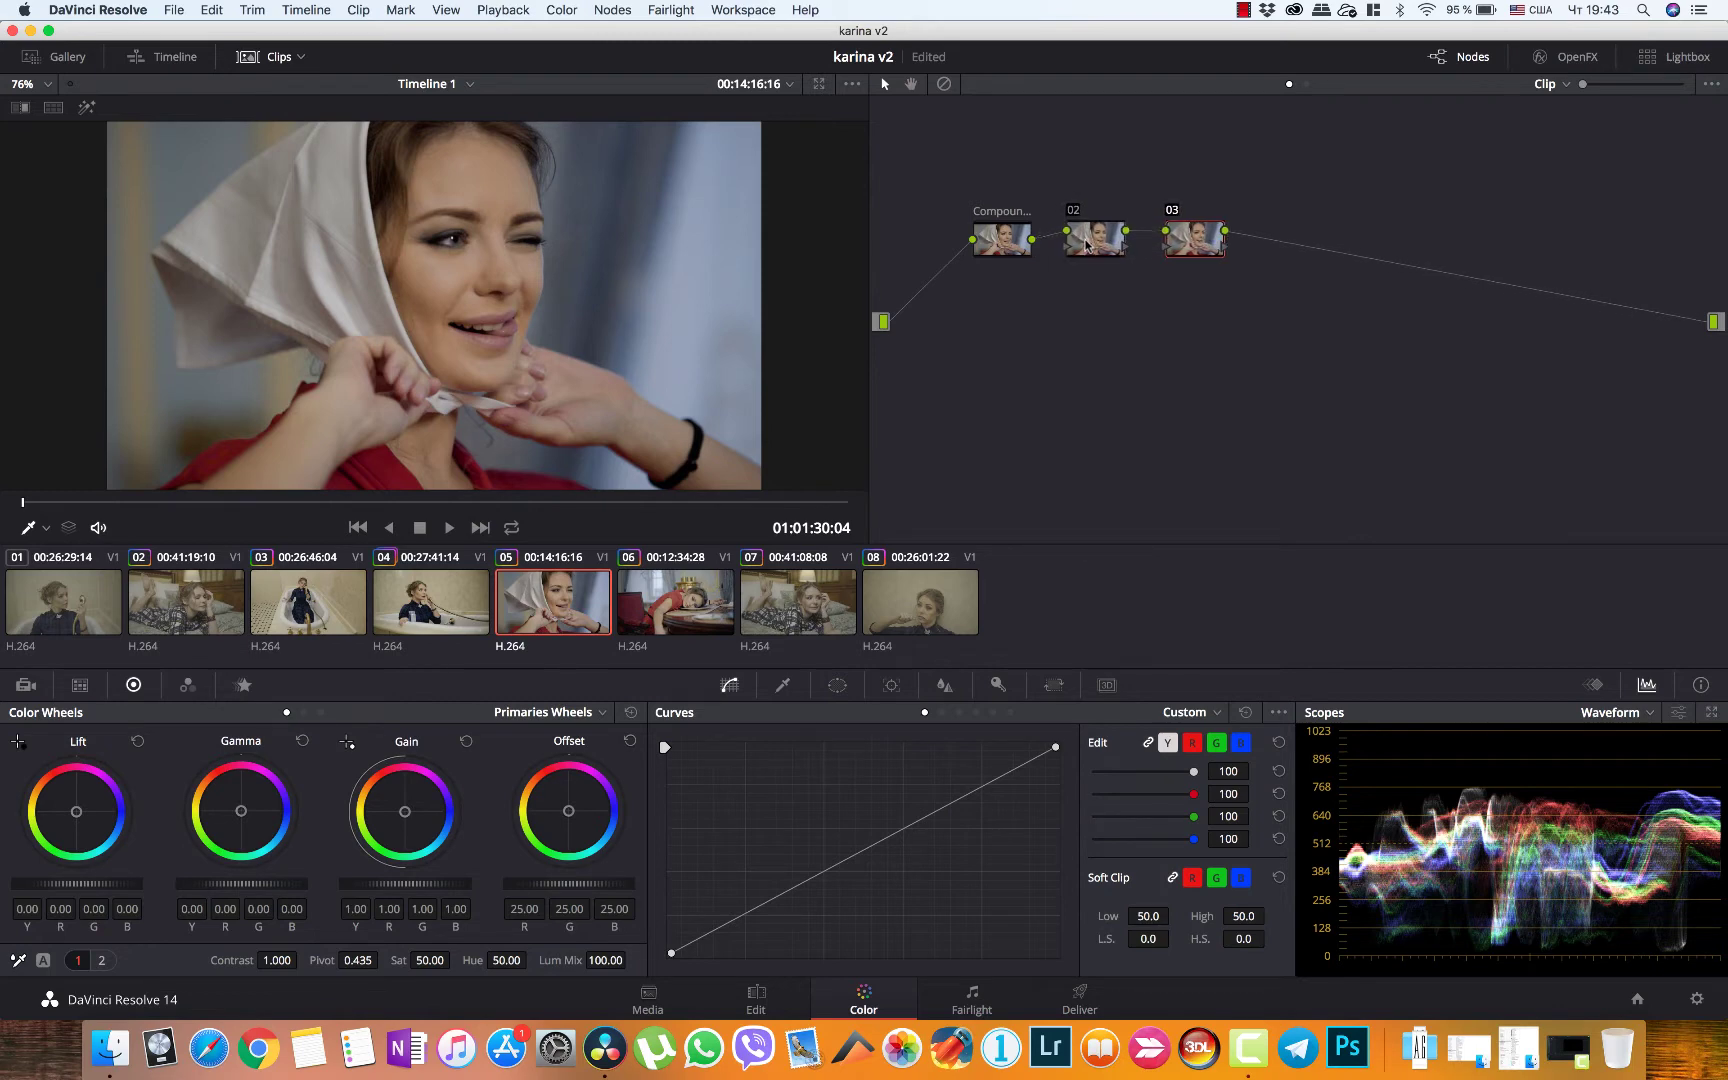
Give node 03 the Rec709 Kodak 2383 D55 film-look LUT and compare it on and off
{"action": "right_click", "coordinate": [1203, 237]}
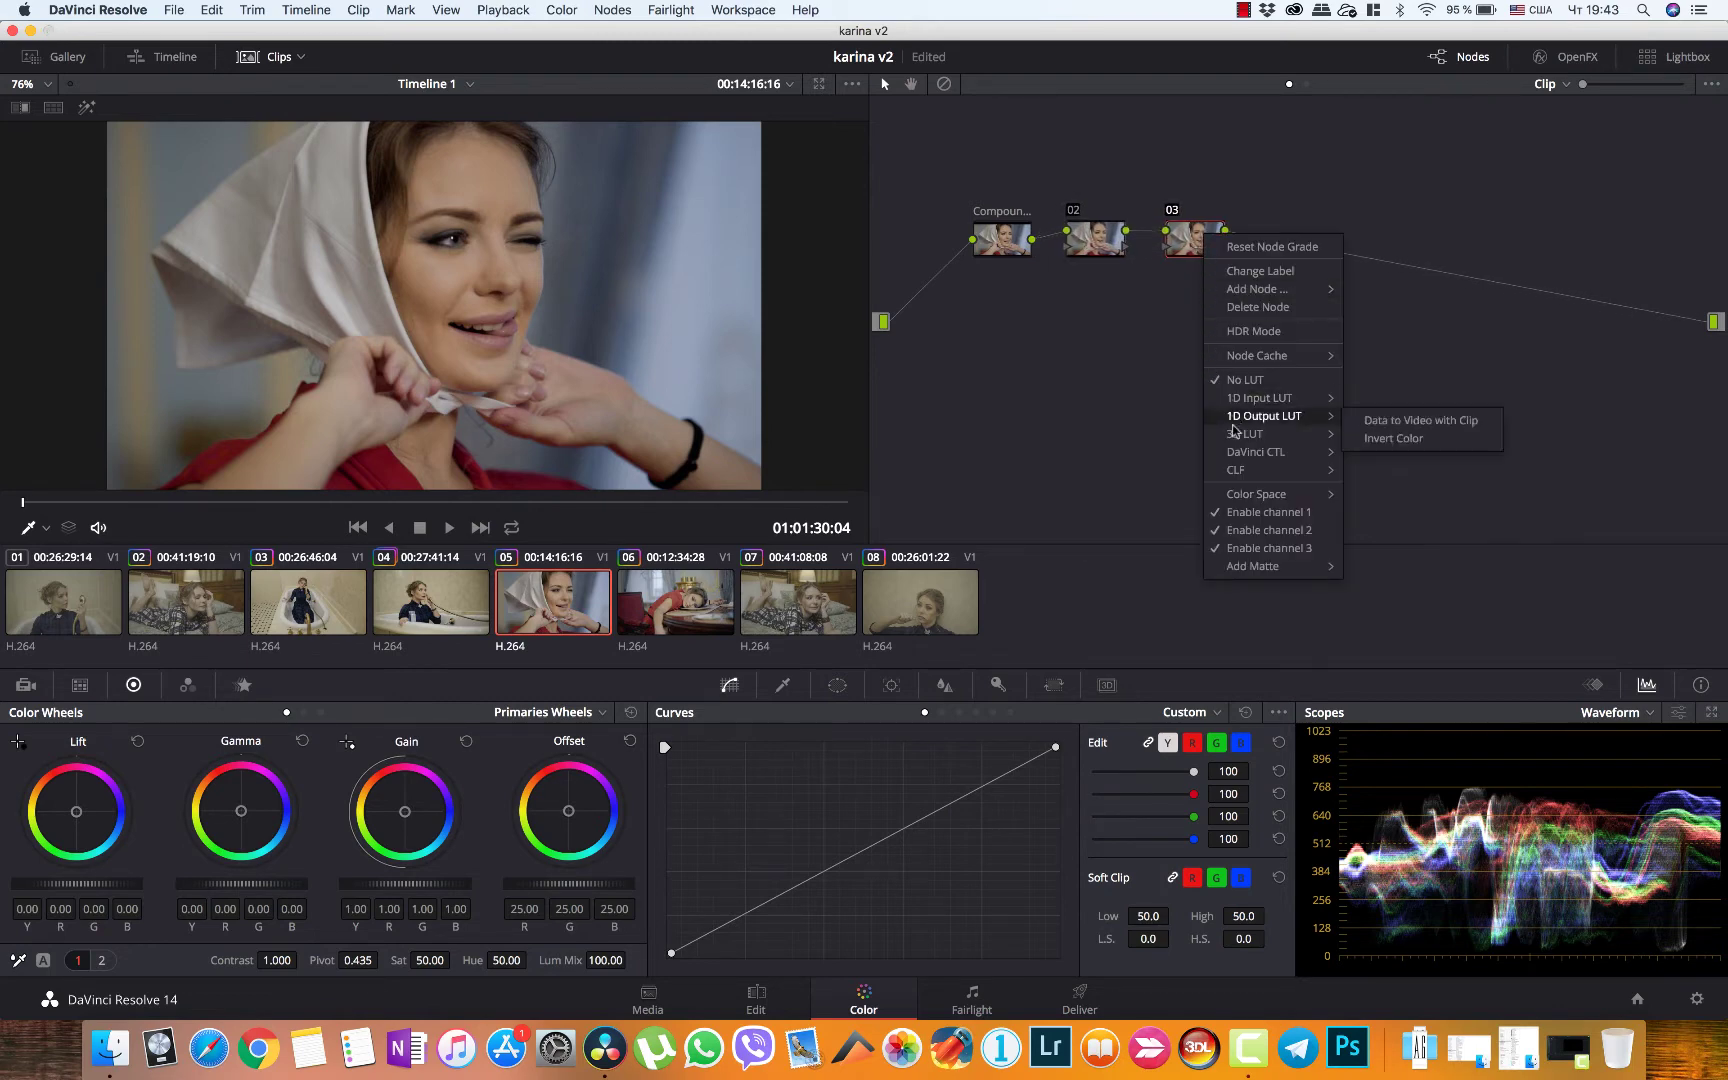
{"action": "mouse_move", "coordinate": [1300, 434]}
{"action": "left_click", "coordinate": [1397, 455]}
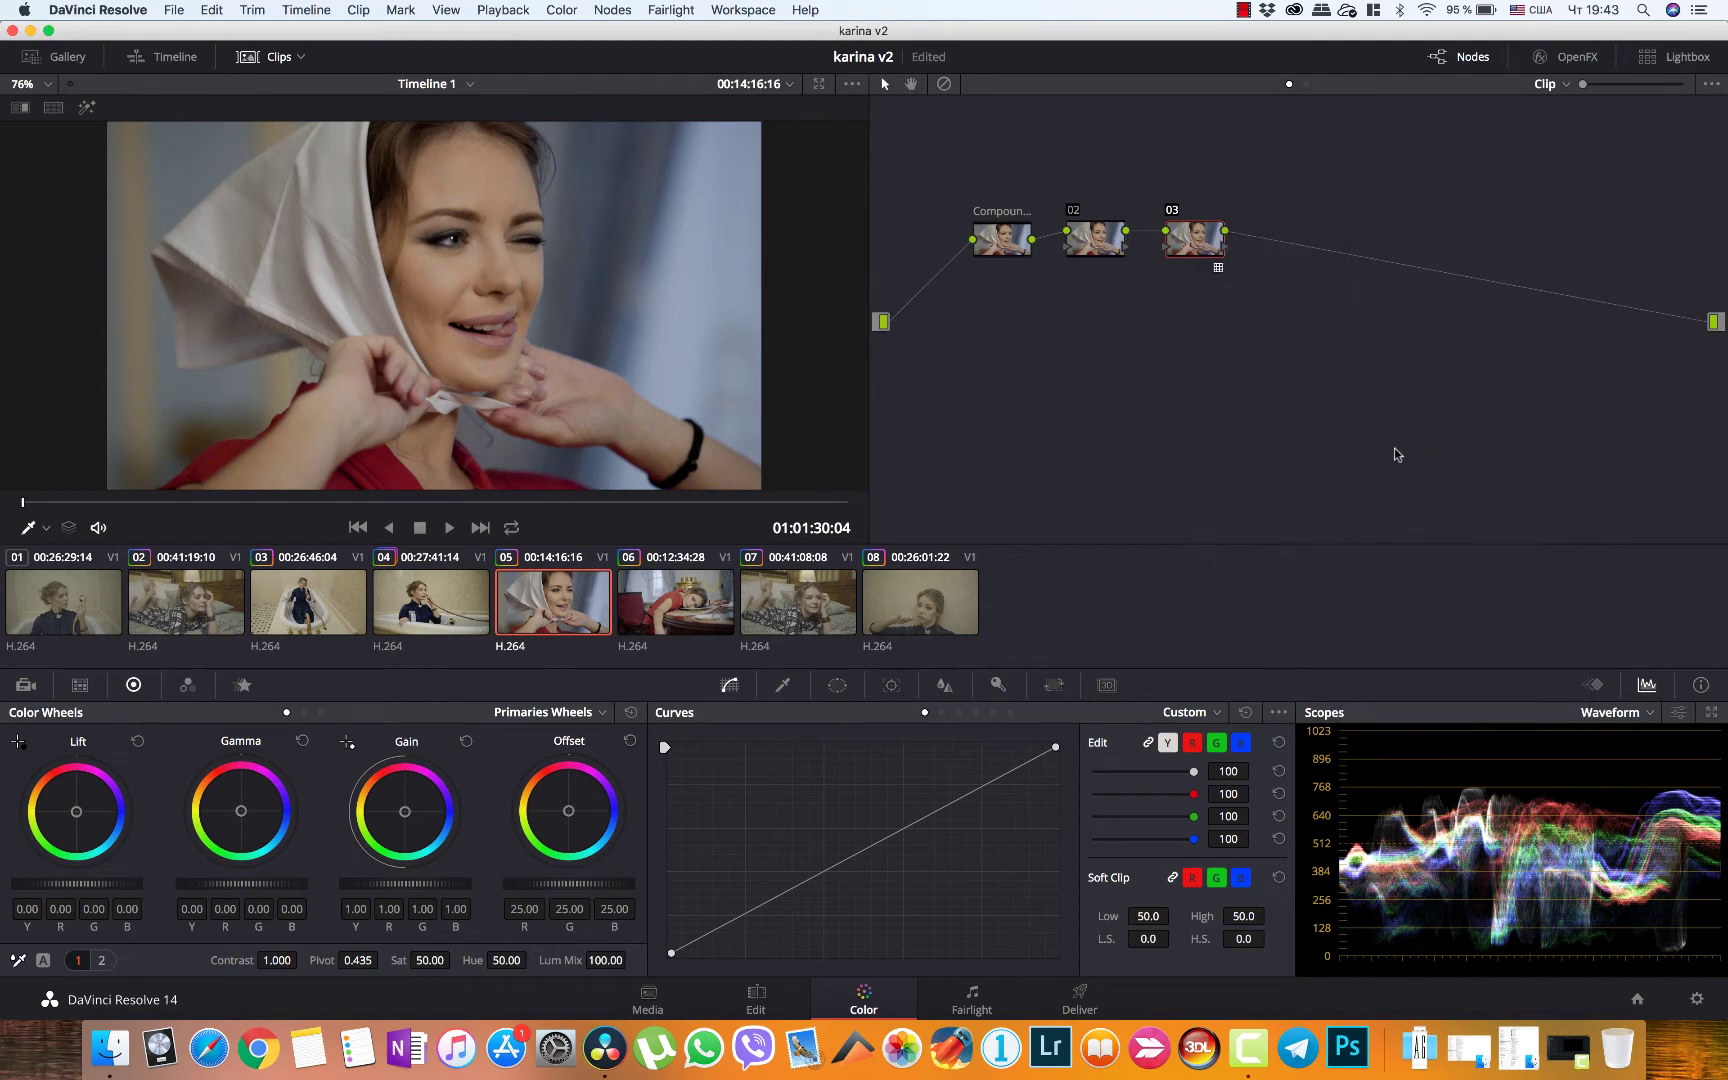
{"action": "right_click", "coordinate": [1204, 239]}
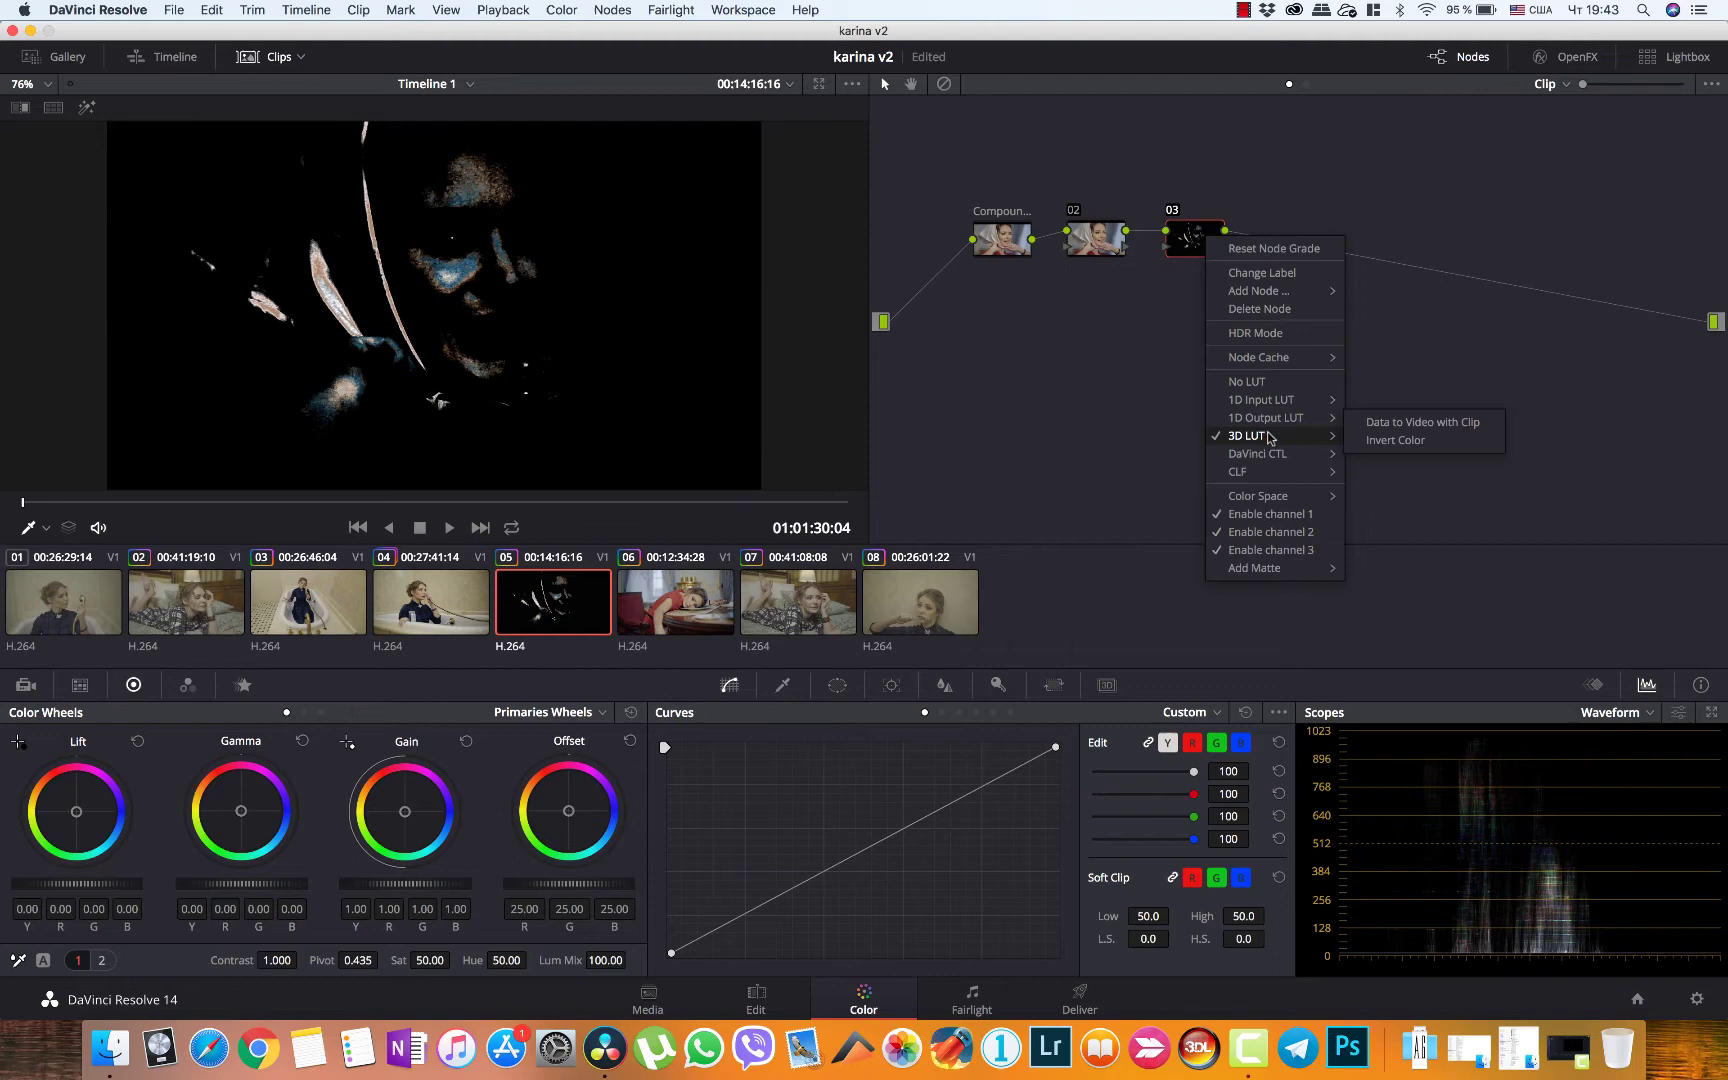
{"action": "mouse_move", "coordinate": [1277, 437]}
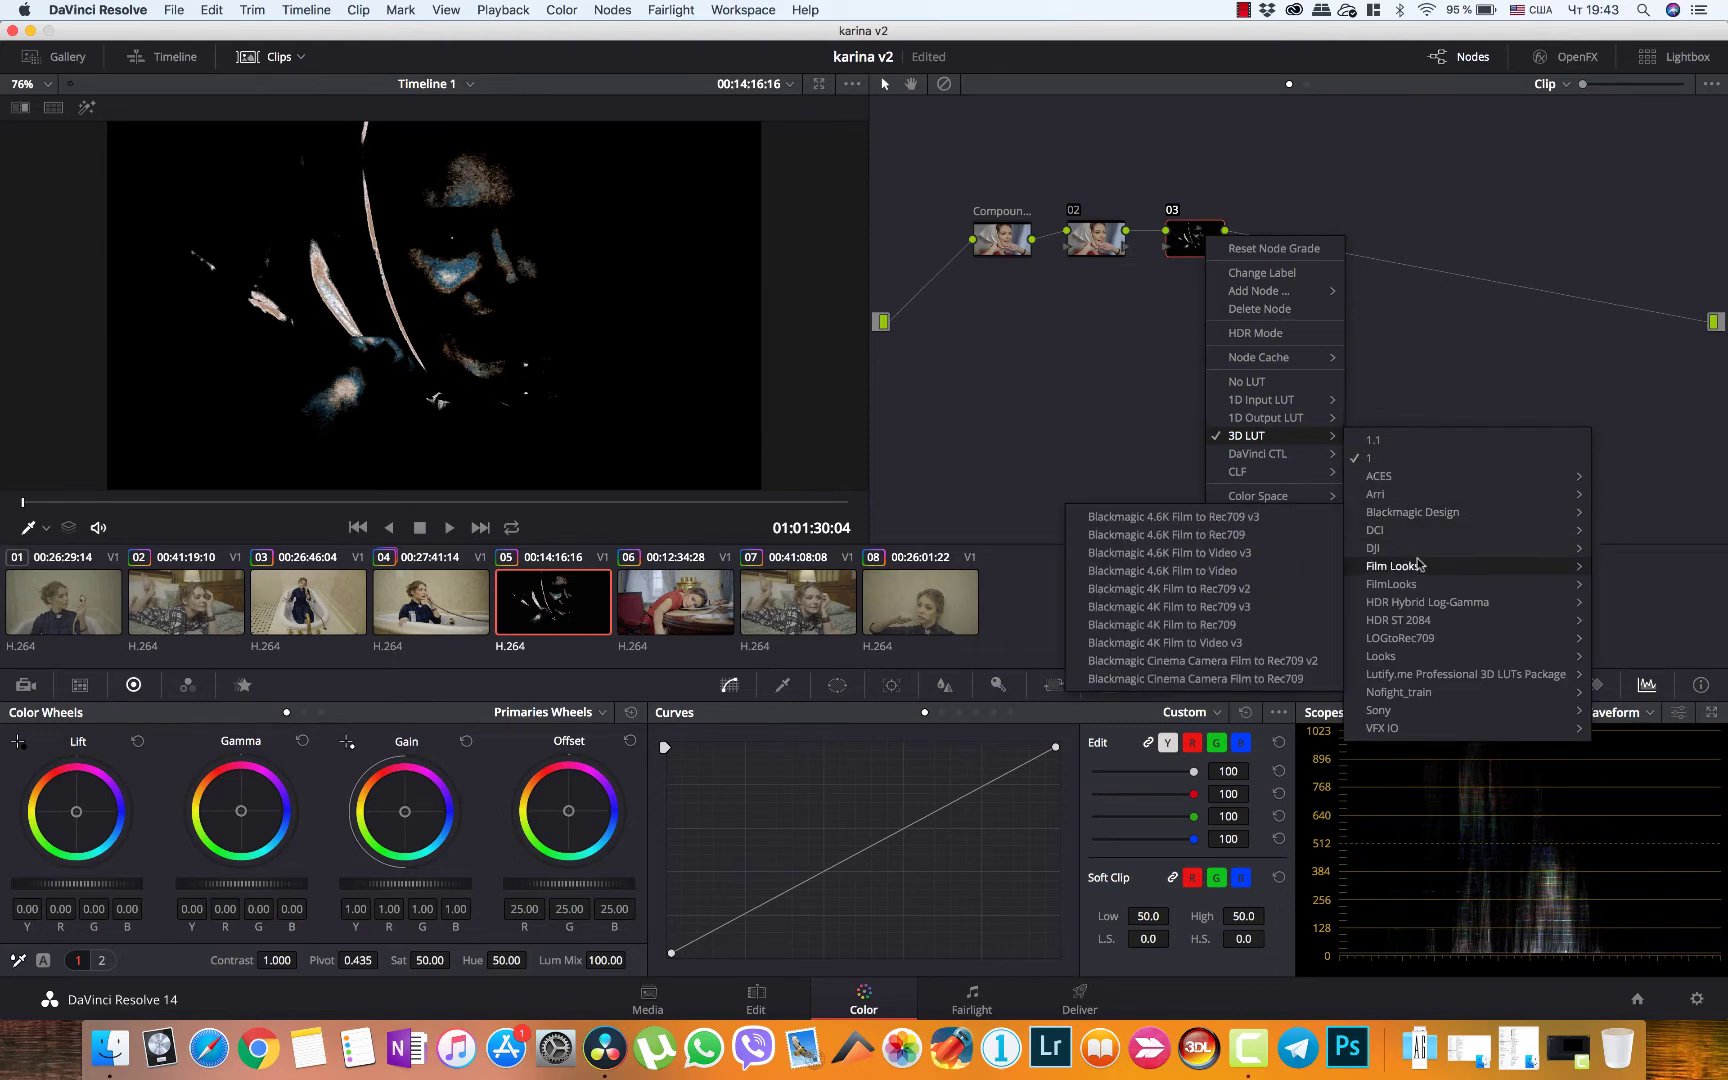
{"action": "mouse_move", "coordinate": [1416, 569]}
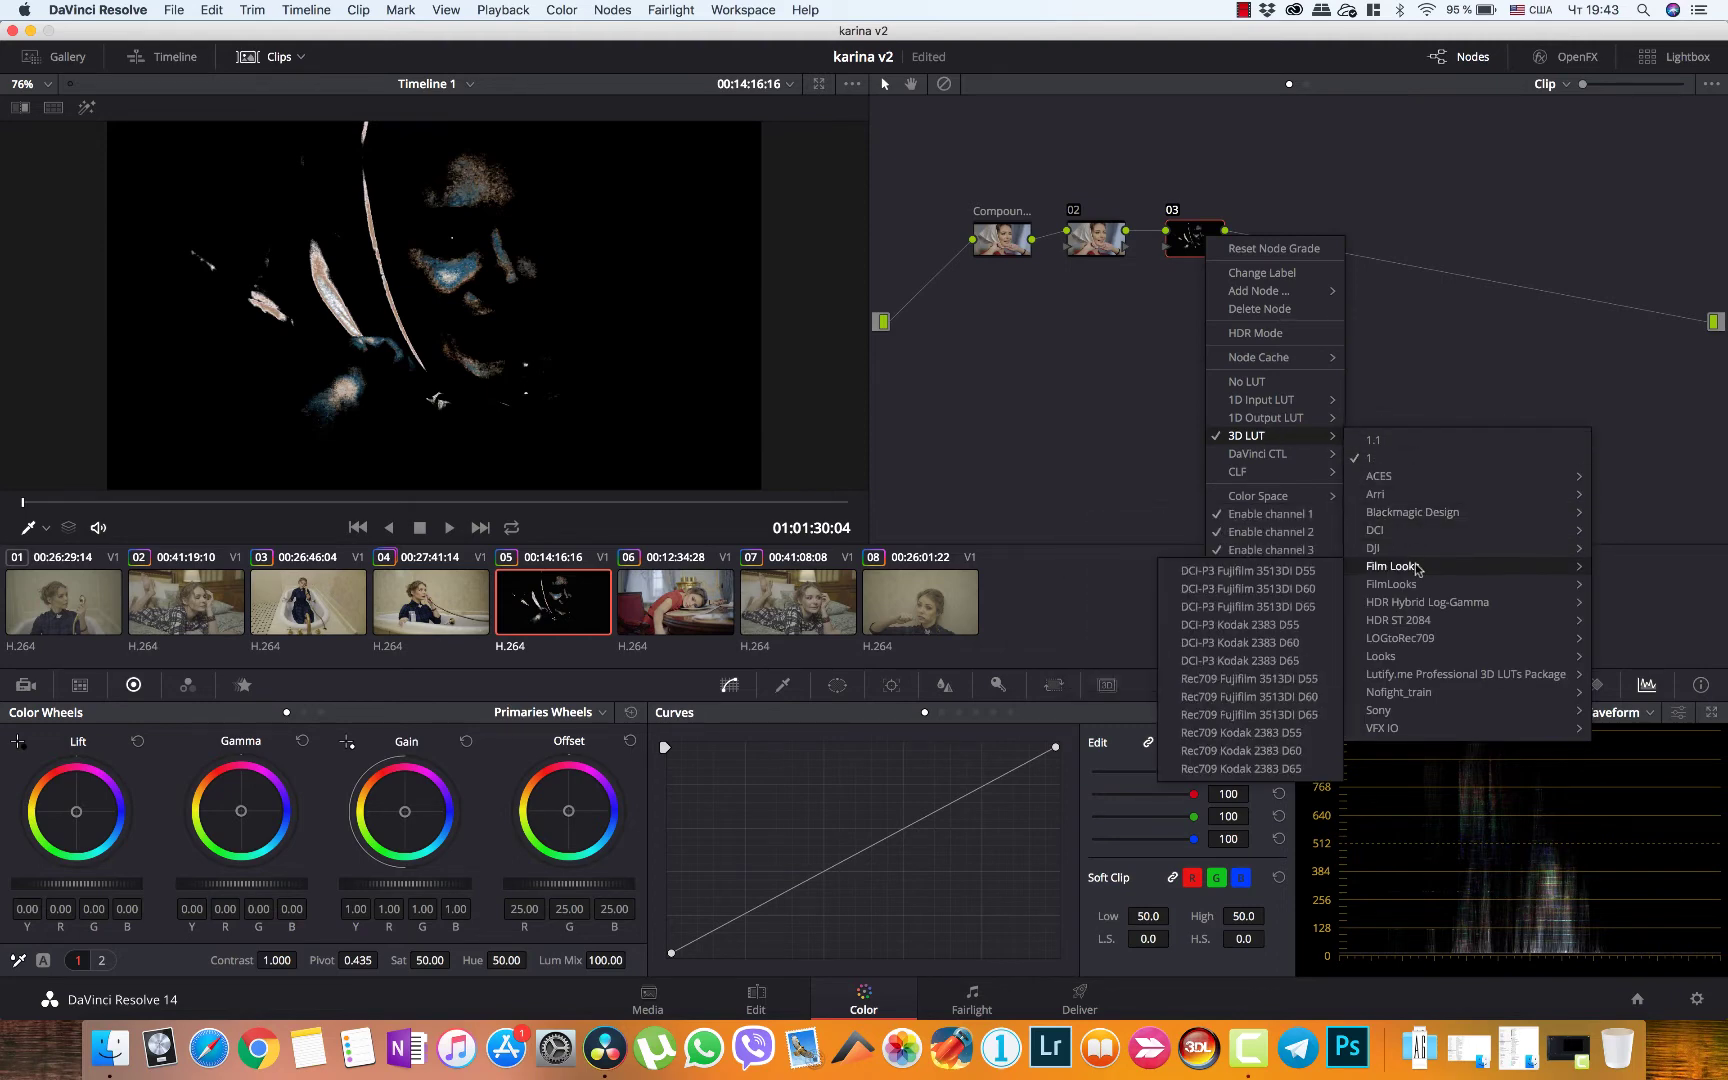
{"action": "left_click", "coordinate": [1254, 733]}
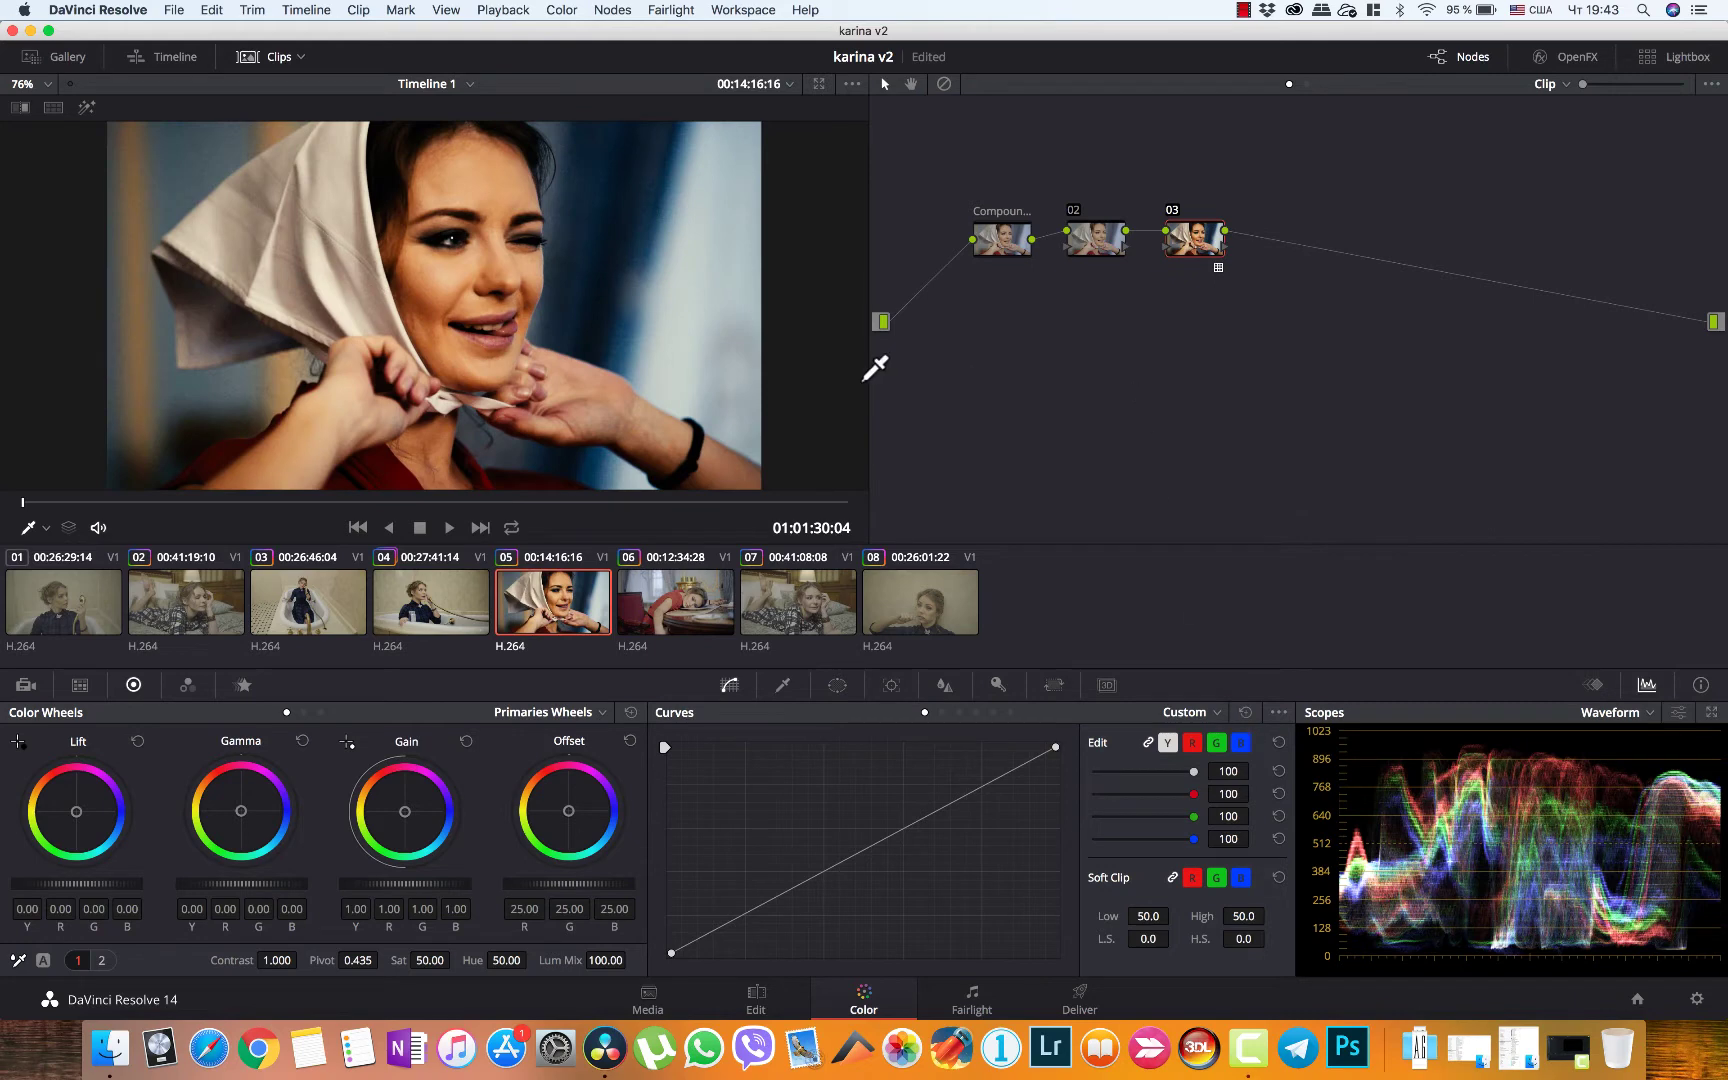
{"action": "key", "text": "super+d"}
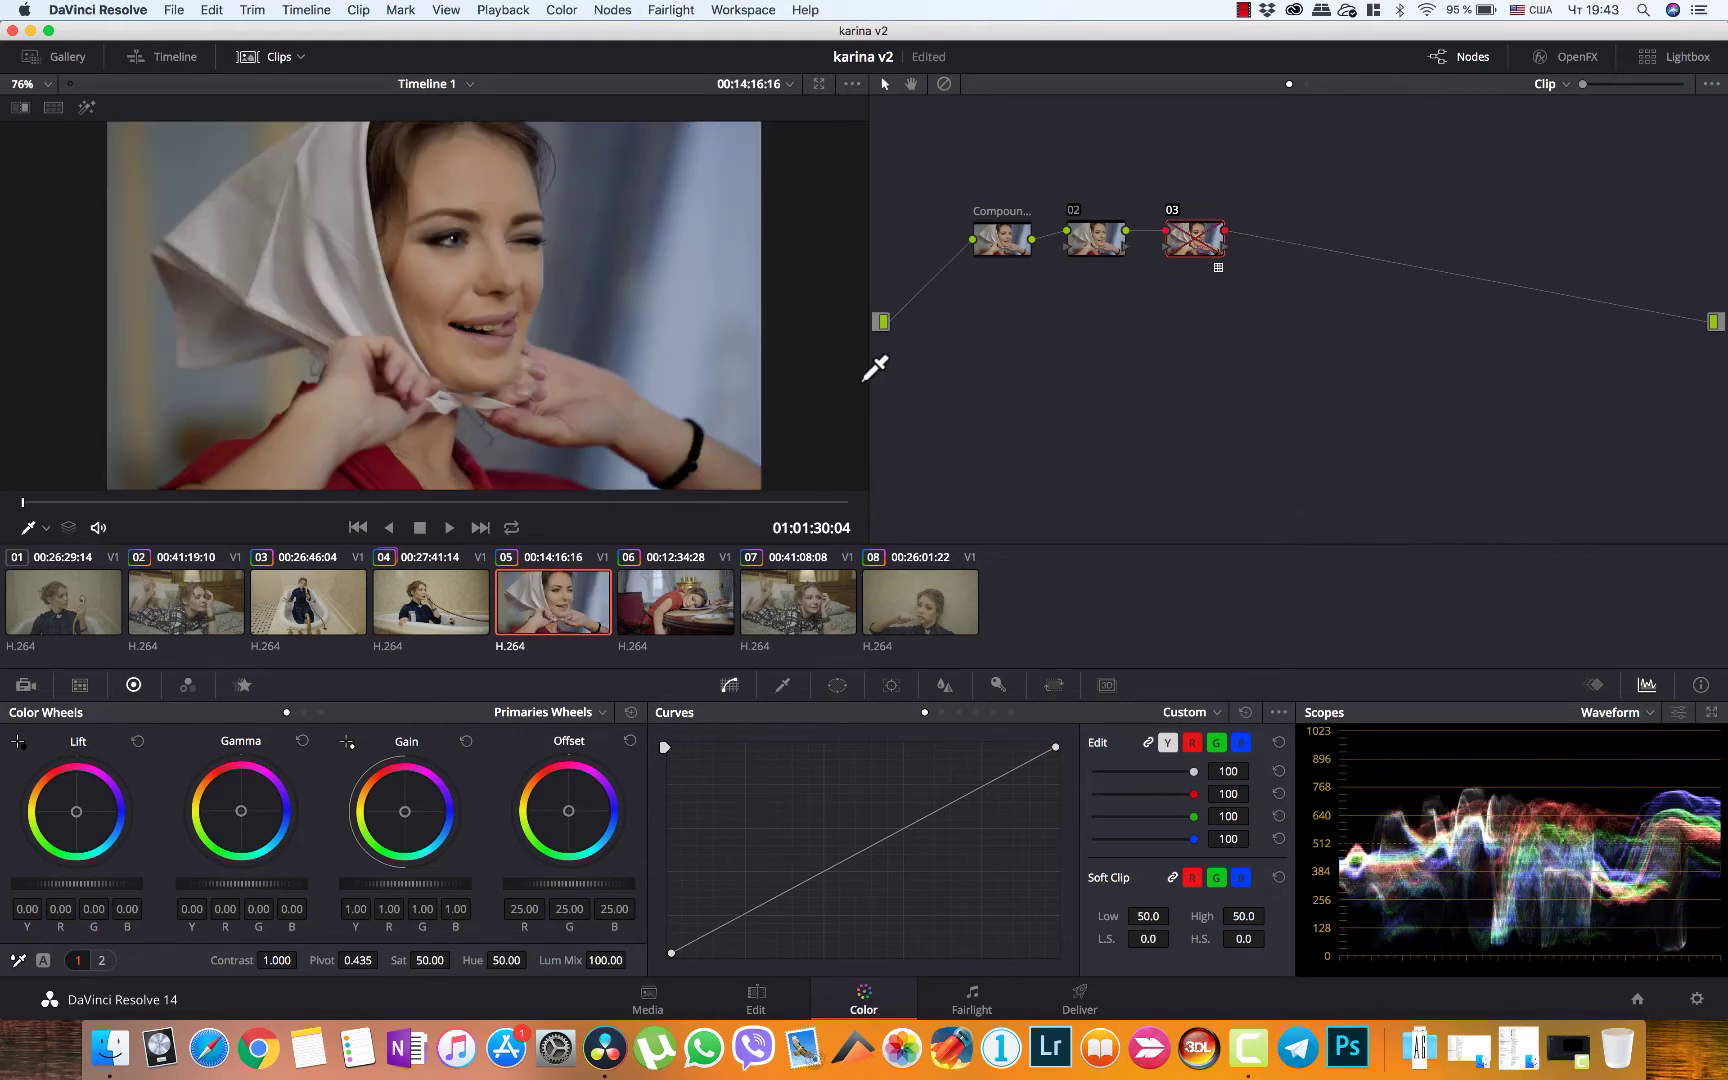
{"action": "key", "text": "super+d"}
{"action": "key", "text": "super+d"}
{"action": "key", "text": "super+d"}
Add serial node 04 with the False Color 3.6 OpenFX effect
{"action": "key", "text": "alt+s"}
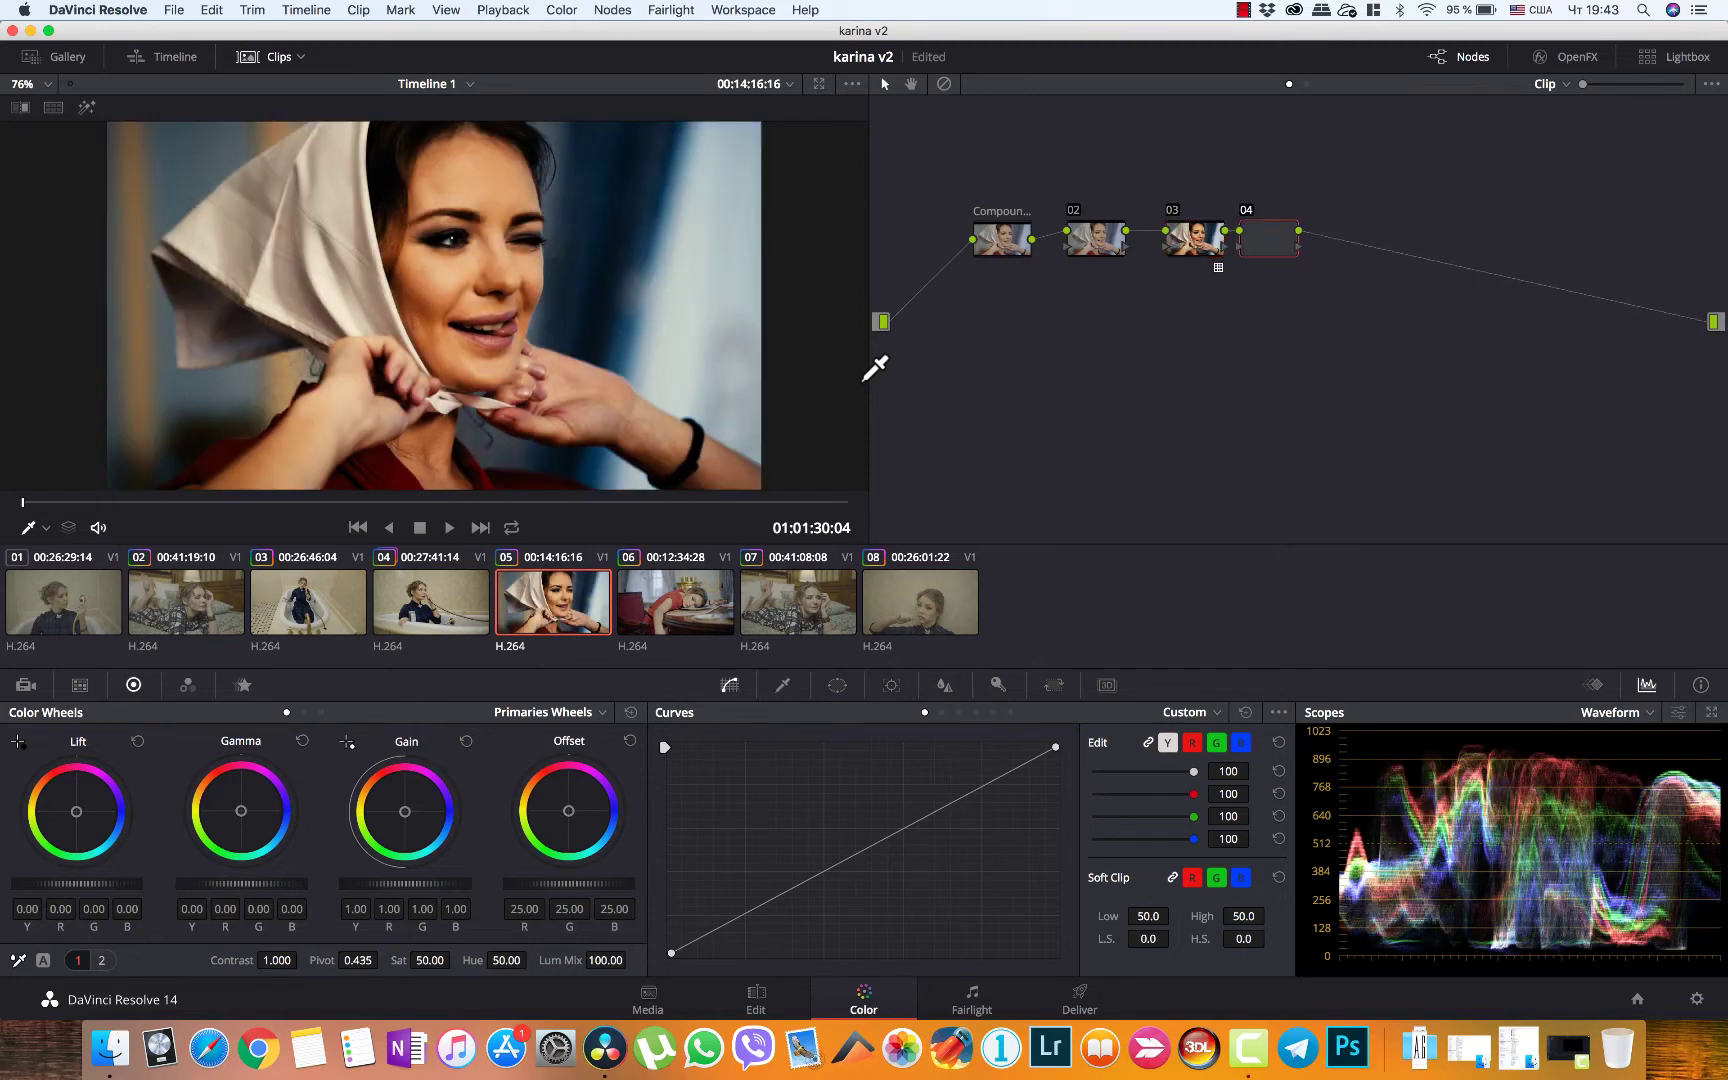
{"action": "left_click", "coordinate": [1568, 62]}
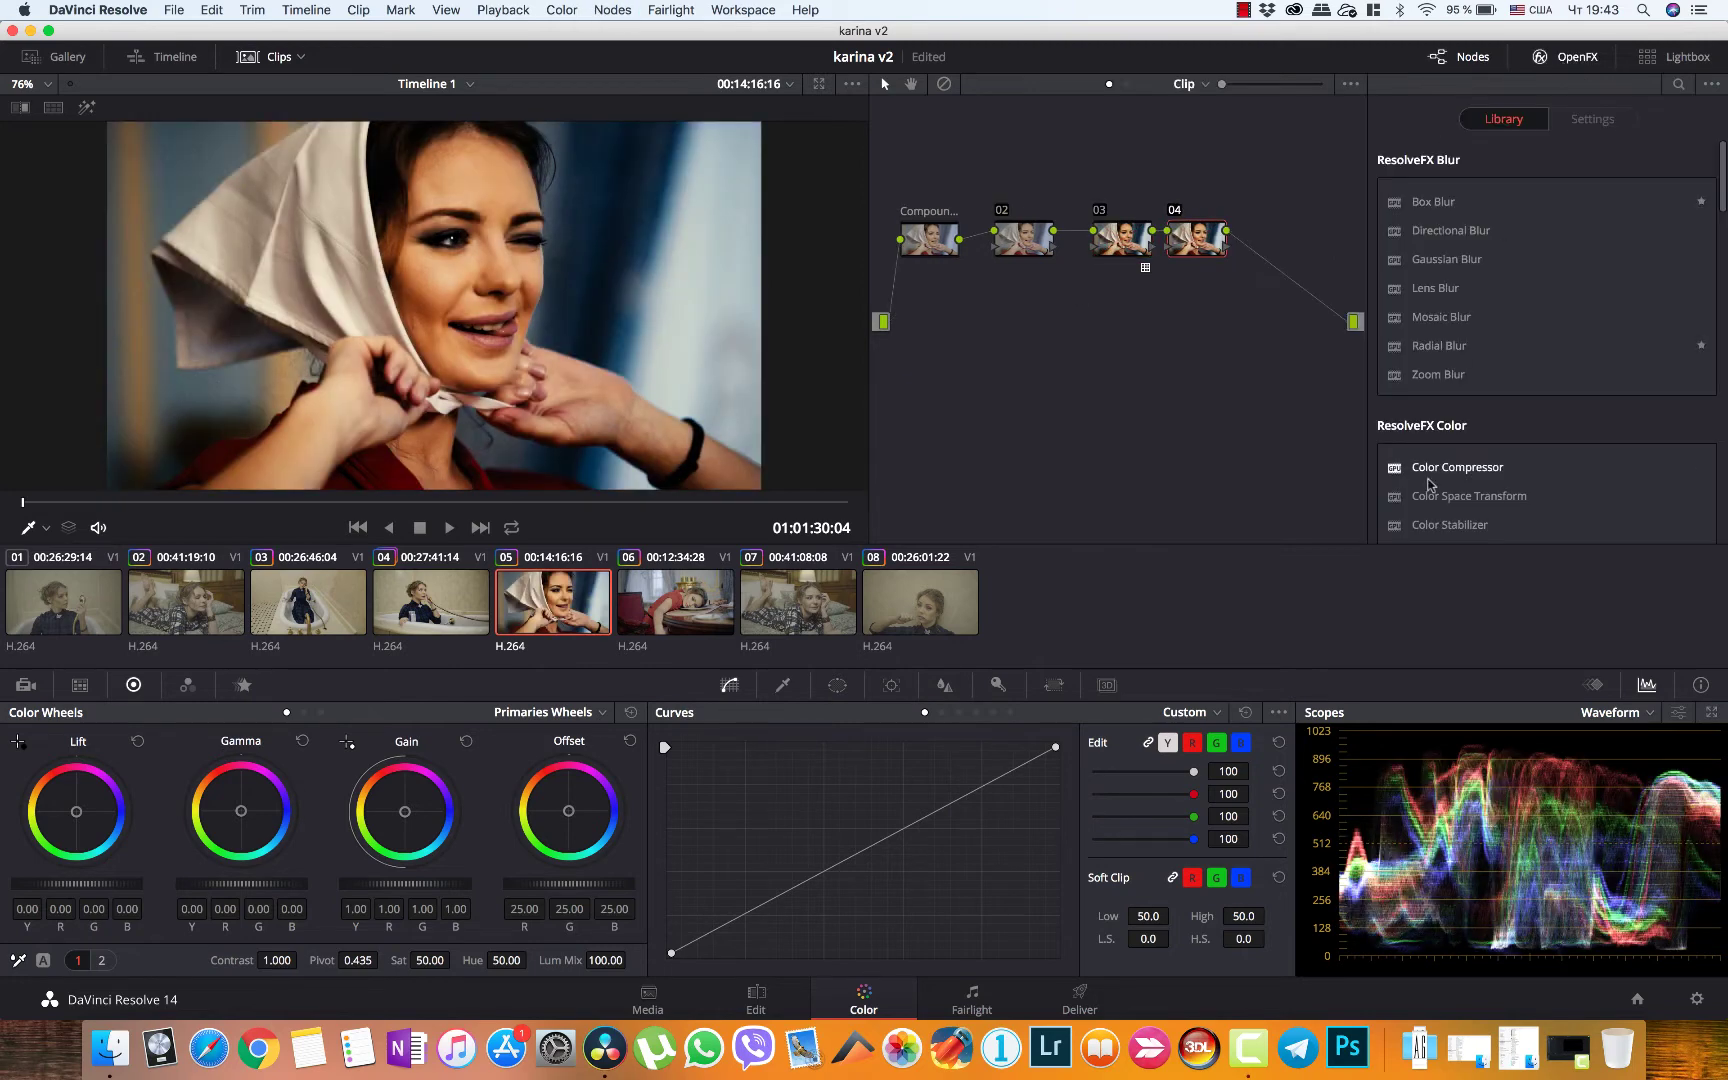
{"action": "scroll", "coordinate": [1465, 390], "scroll_direction": "down", "scroll_amount": 10}
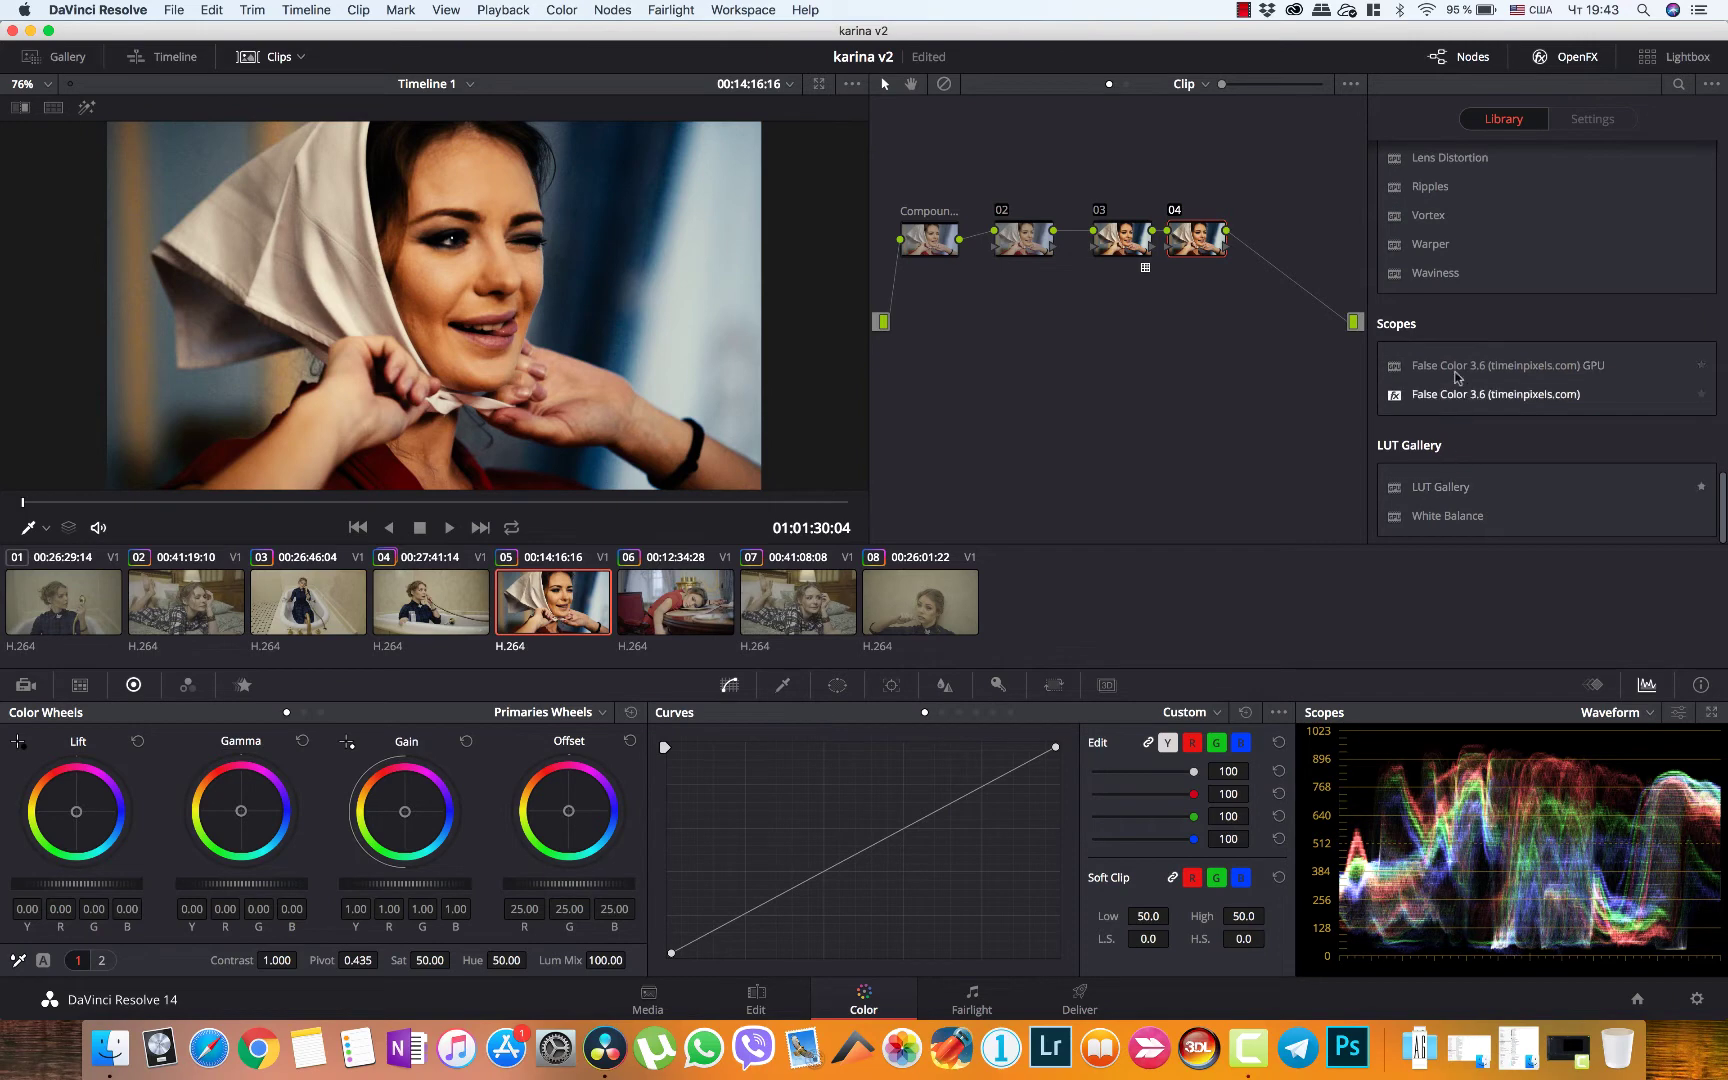
{"action": "left_click_drag", "start_coordinate": [1455, 393], "coordinate": [1207, 240]}
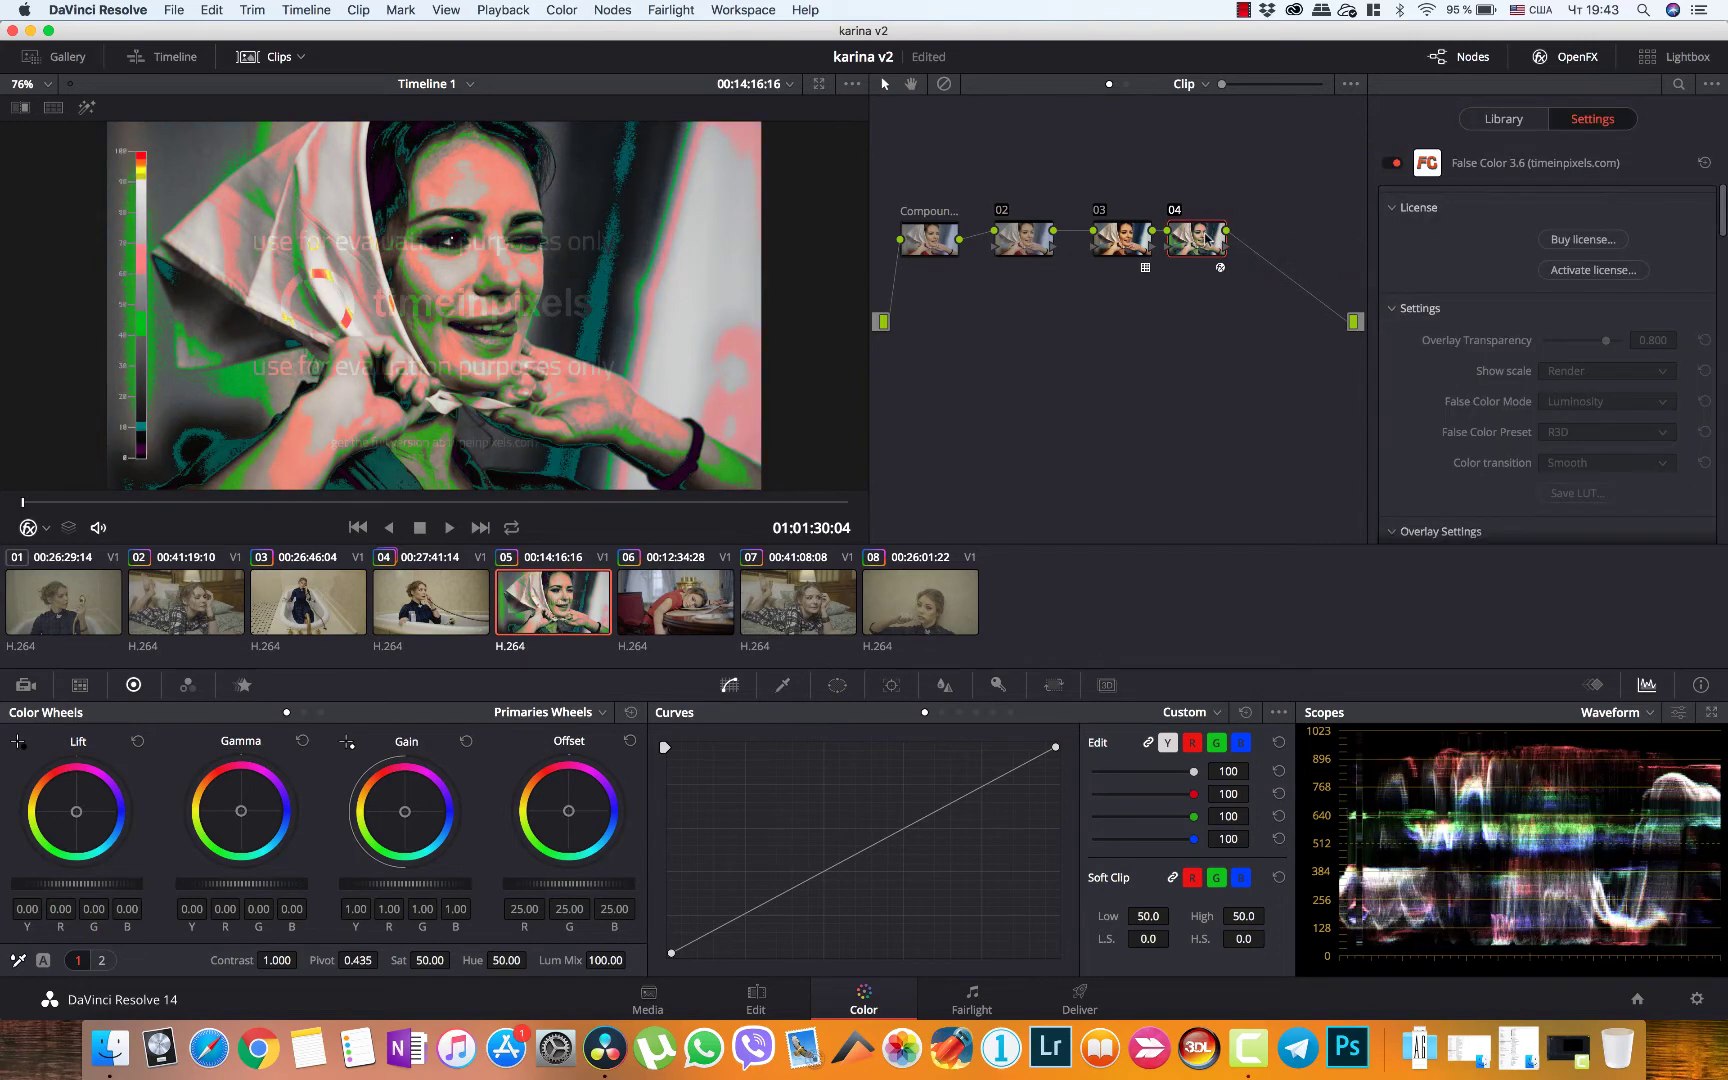
Compare node 03's correction off and on, then disable the False Color node 04
{"action": "left_click", "coordinate": [1120, 236]}
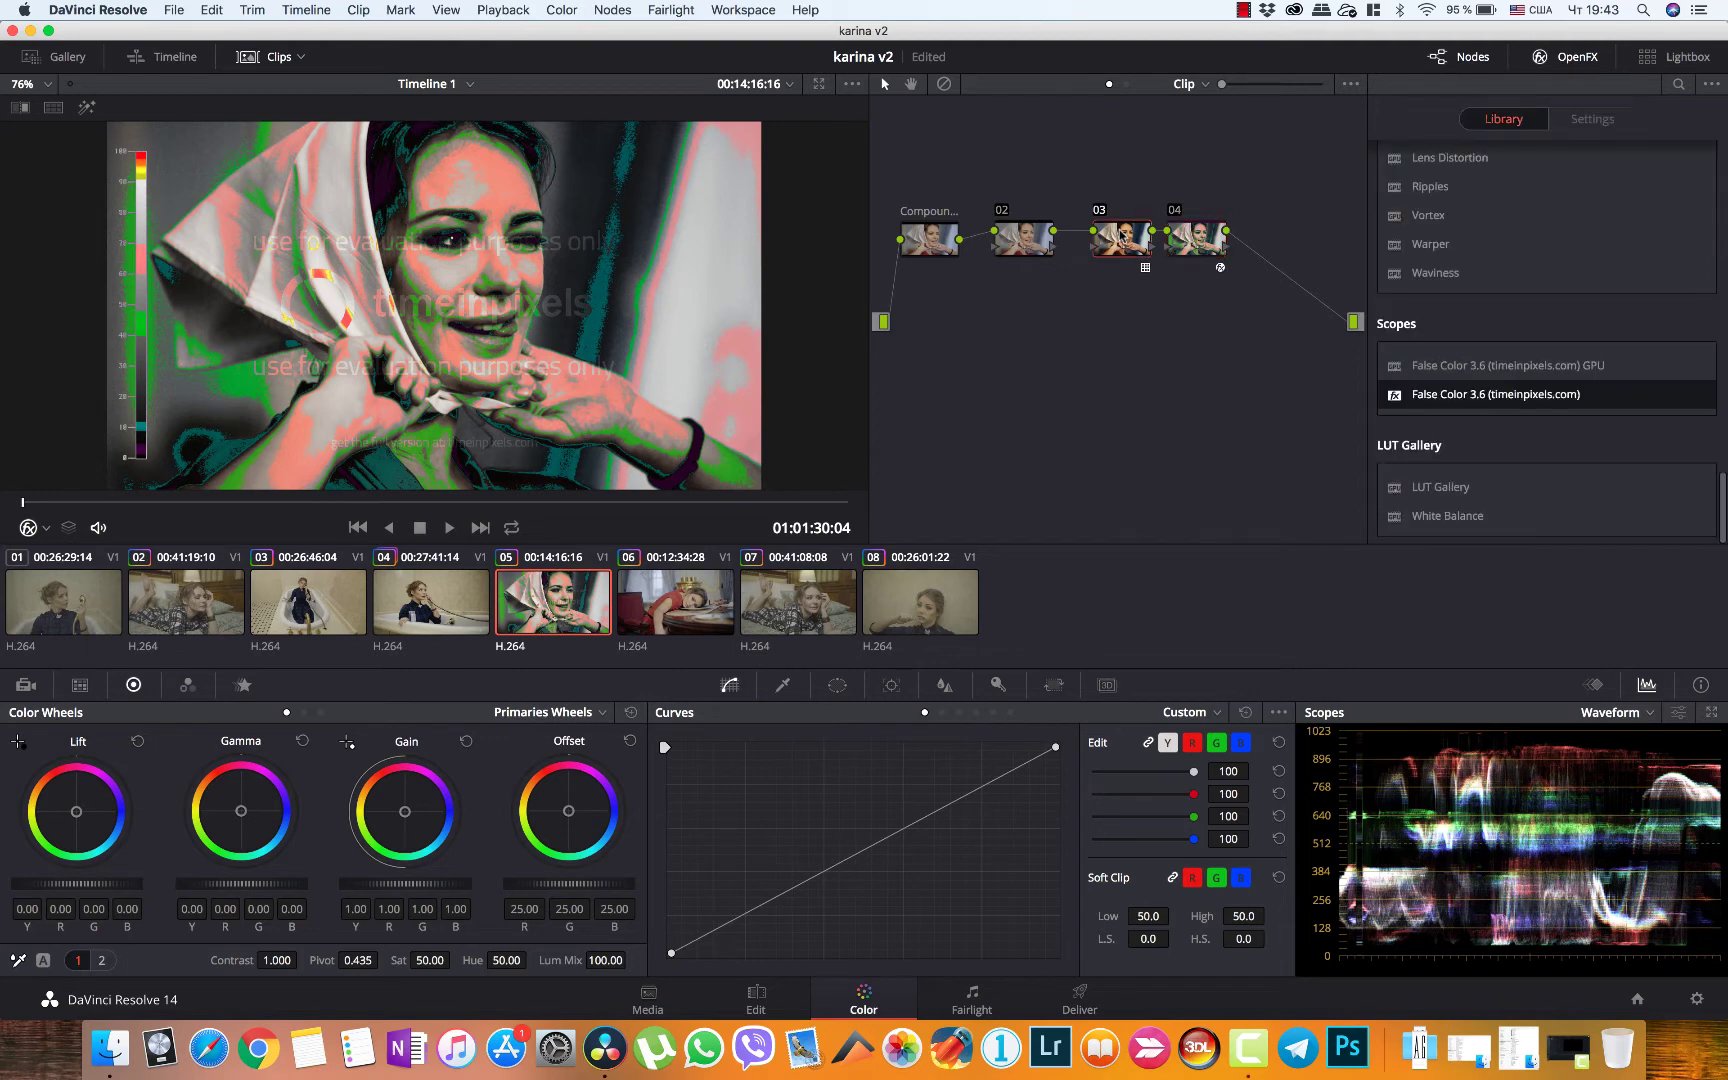
{"action": "key", "text": "ctrl+d"}
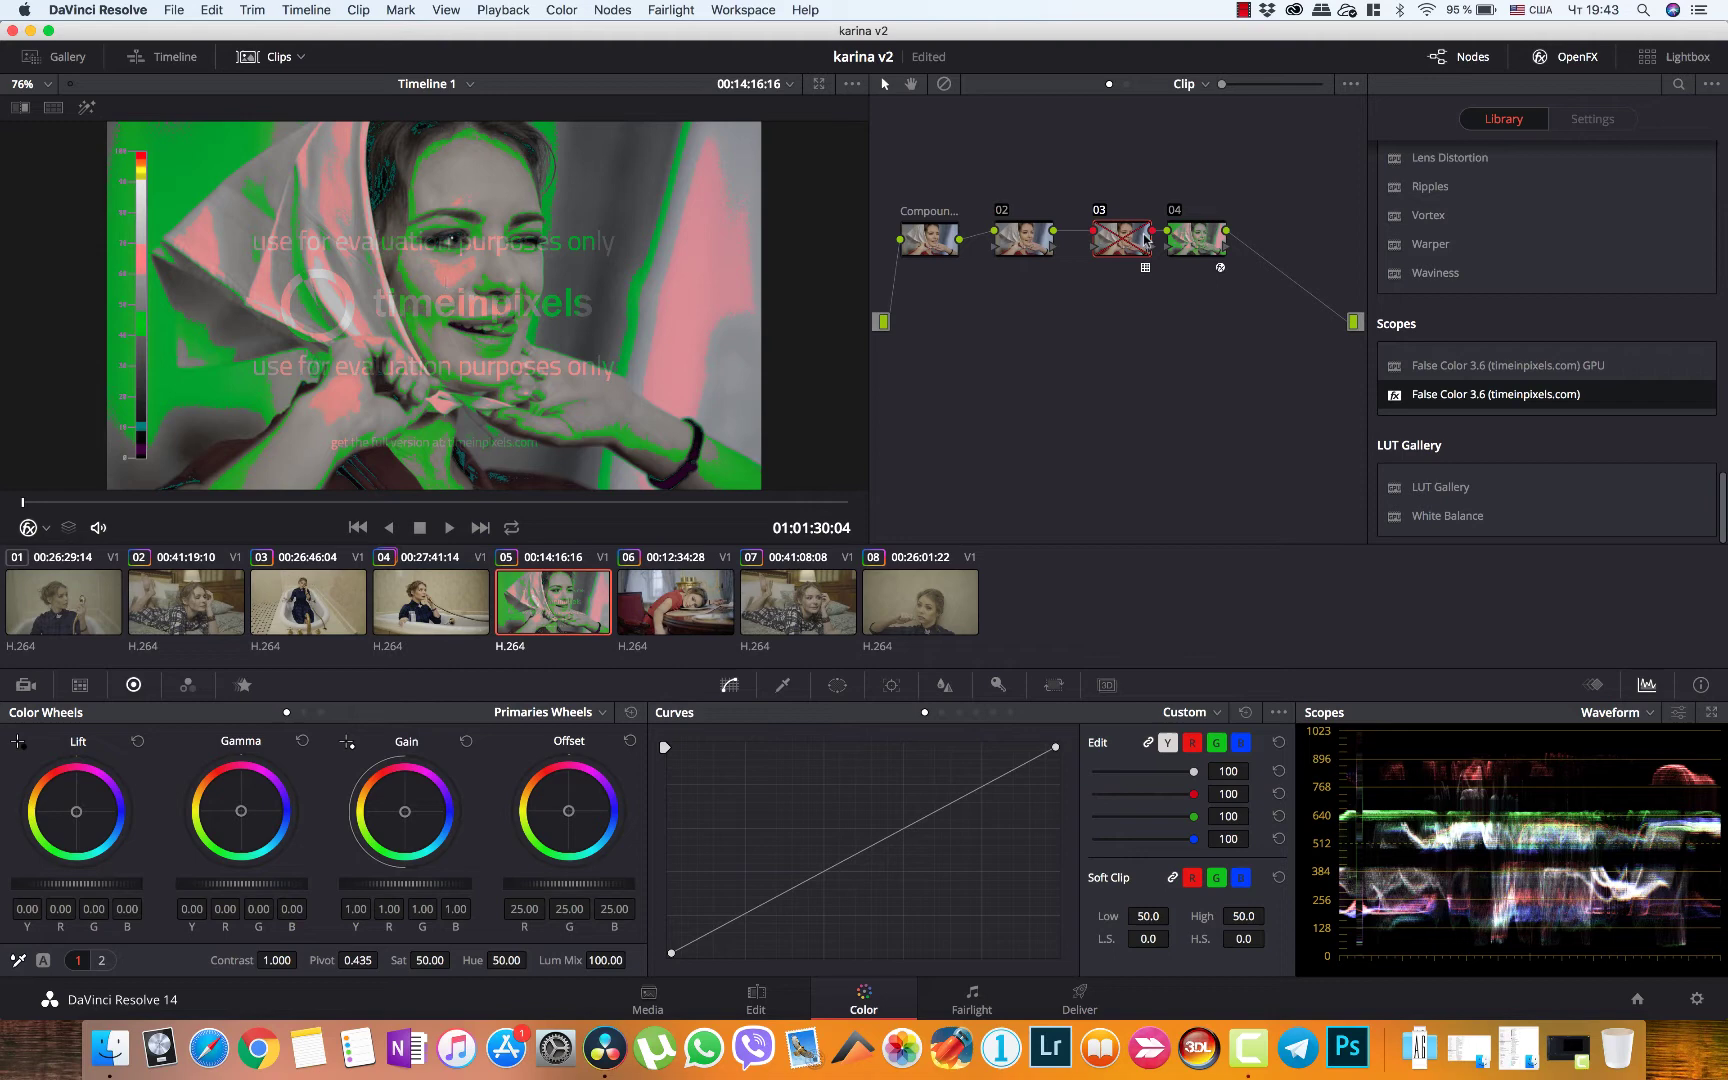
{"action": "key", "text": "ctrl+d"}
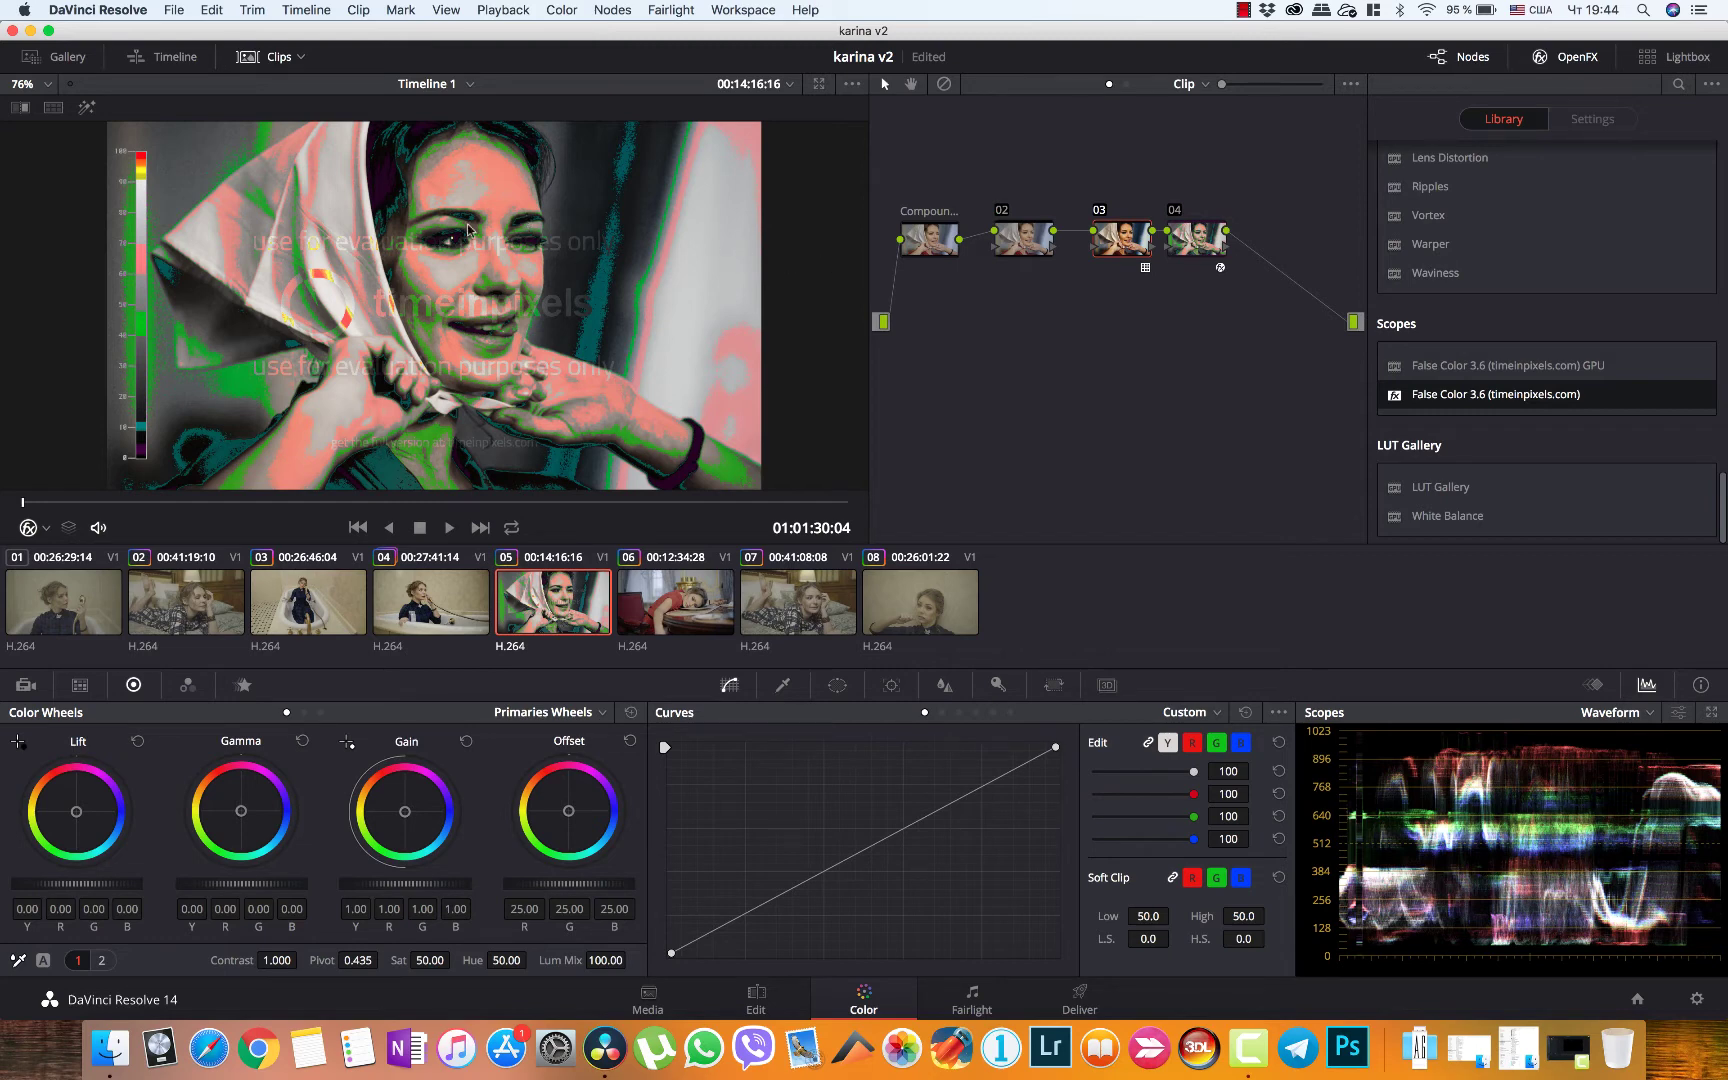
{"action": "key", "text": "super+d"}
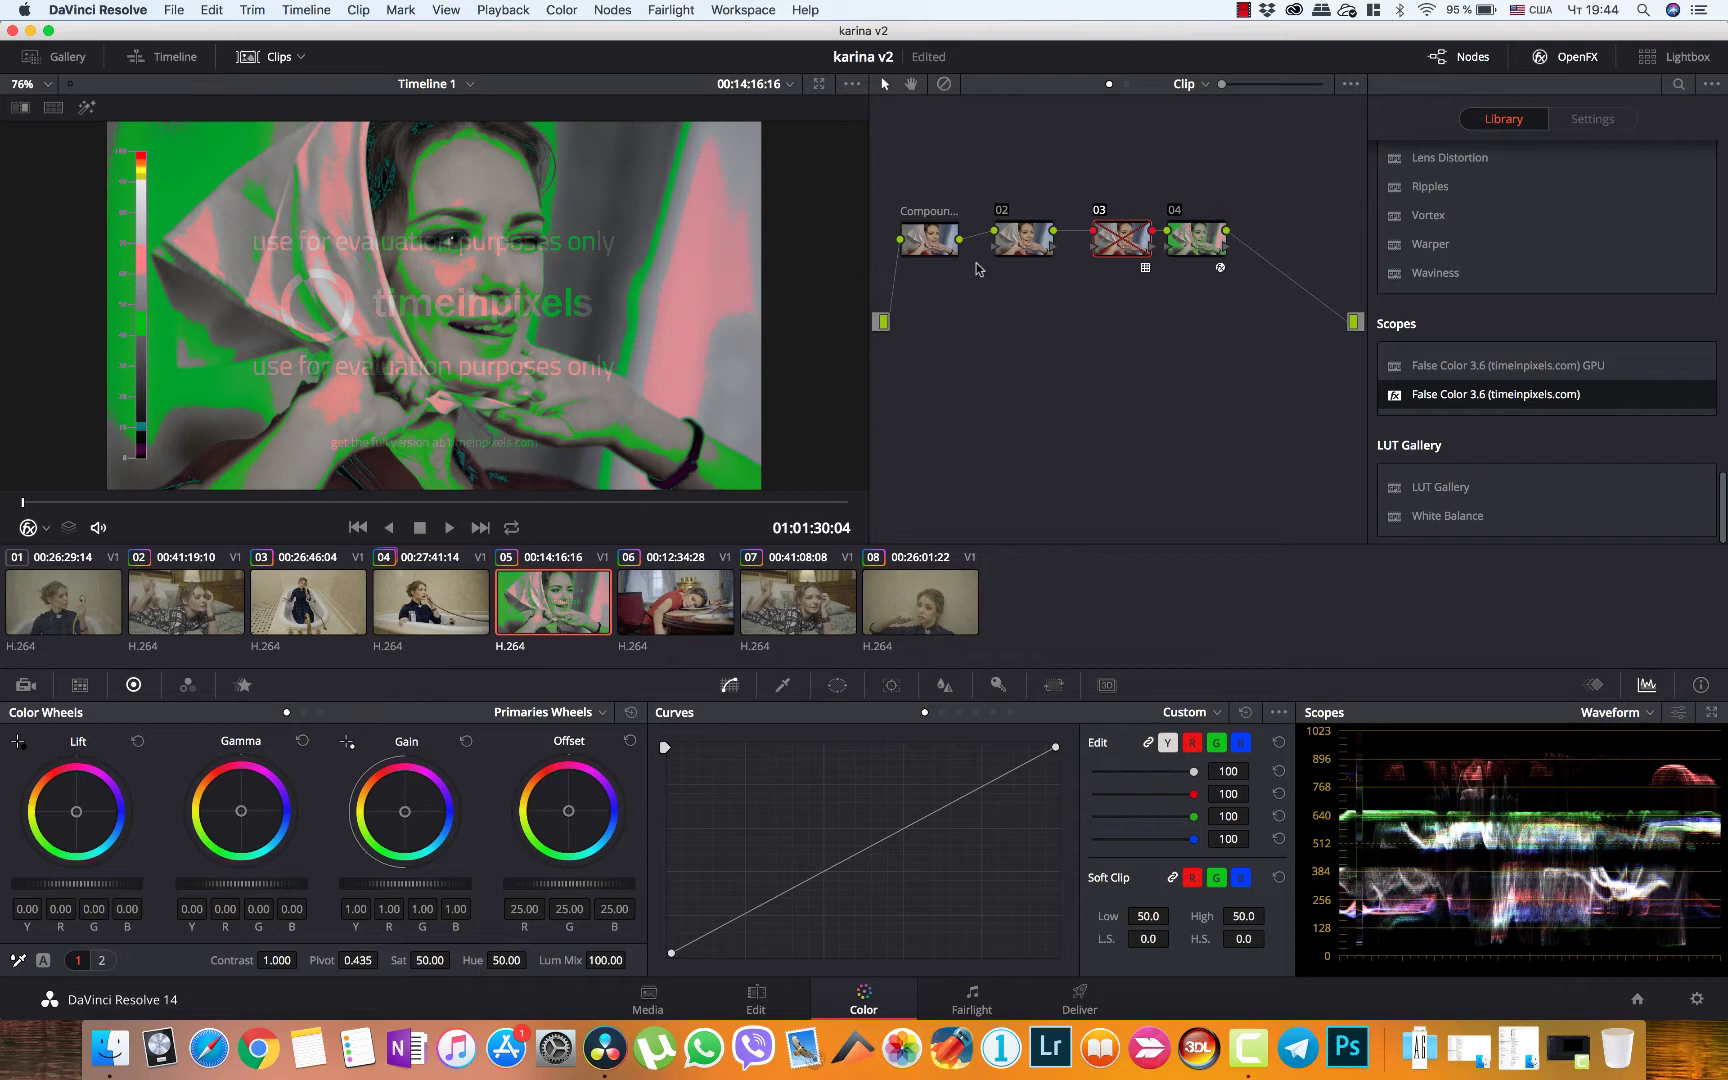
{"action": "key", "text": "super+d"}
{"action": "left_click", "coordinate": [1188, 238]}
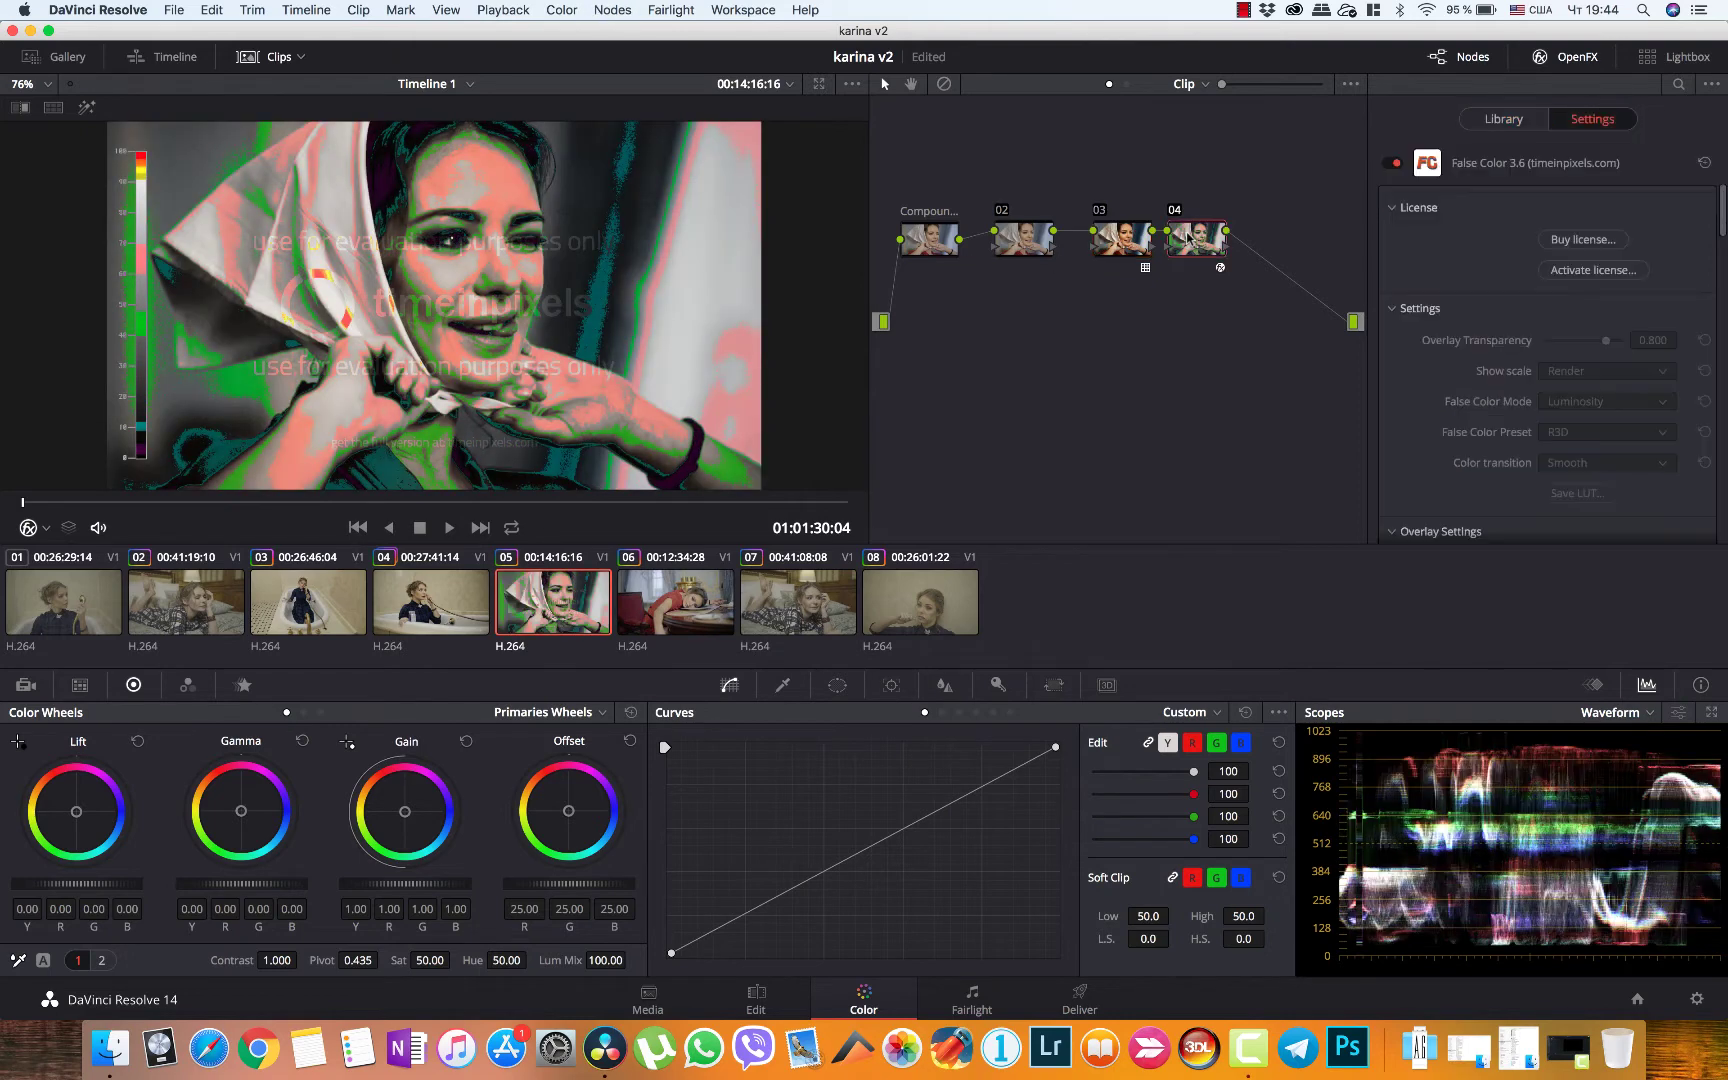
{"action": "key", "text": "super+d"}
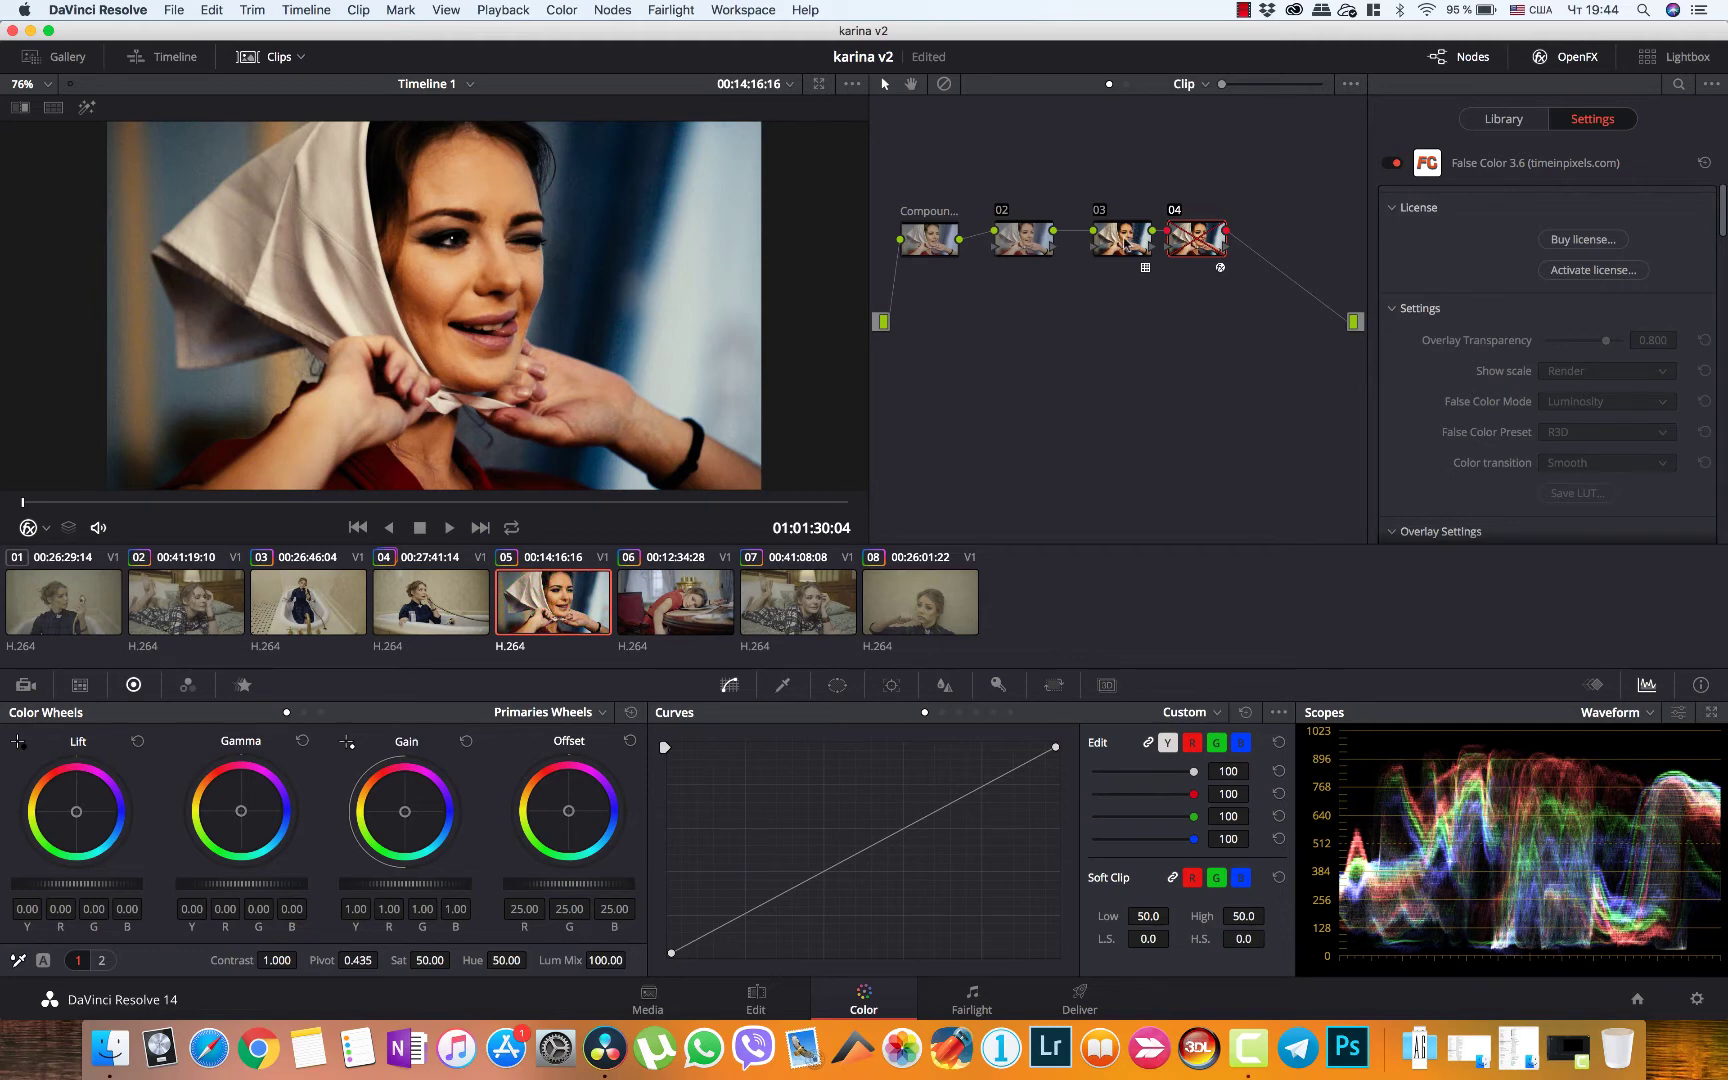
Set node 03's Key Output Gain to 0.6 and compare the result
{"action": "left_click", "coordinate": [1125, 242]}
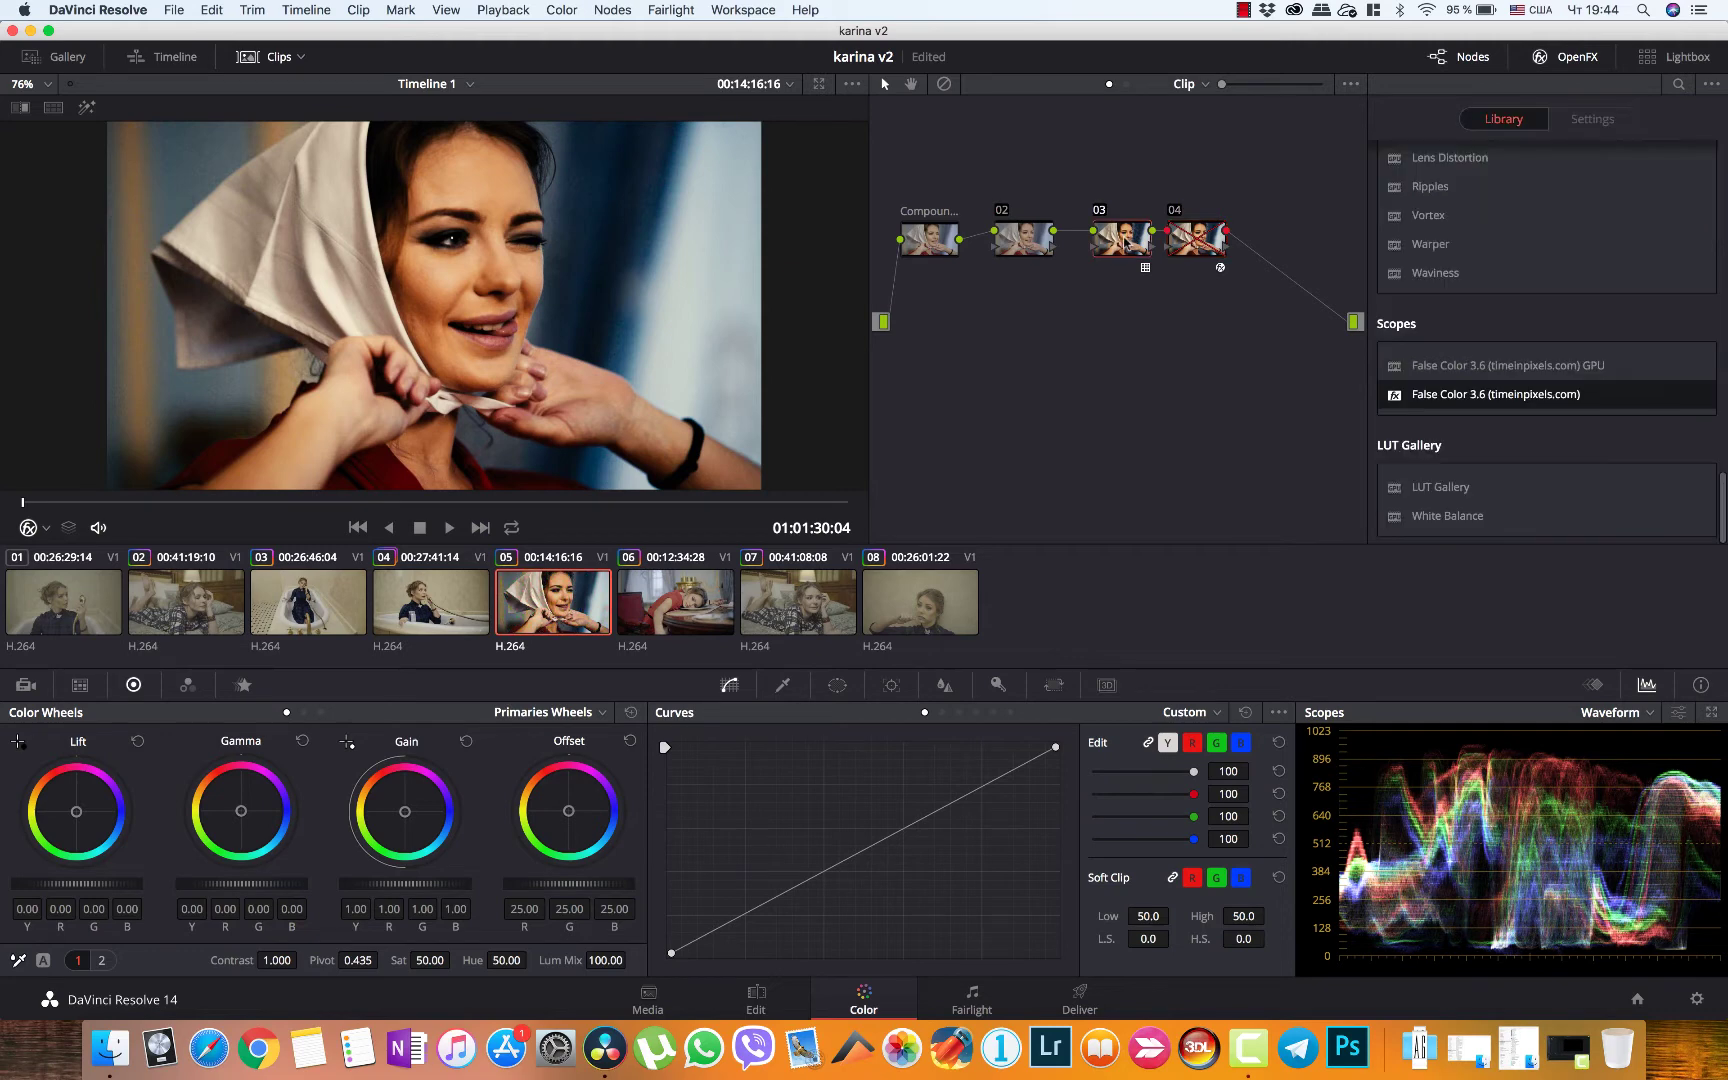
{"action": "left_click", "coordinate": [997, 685]}
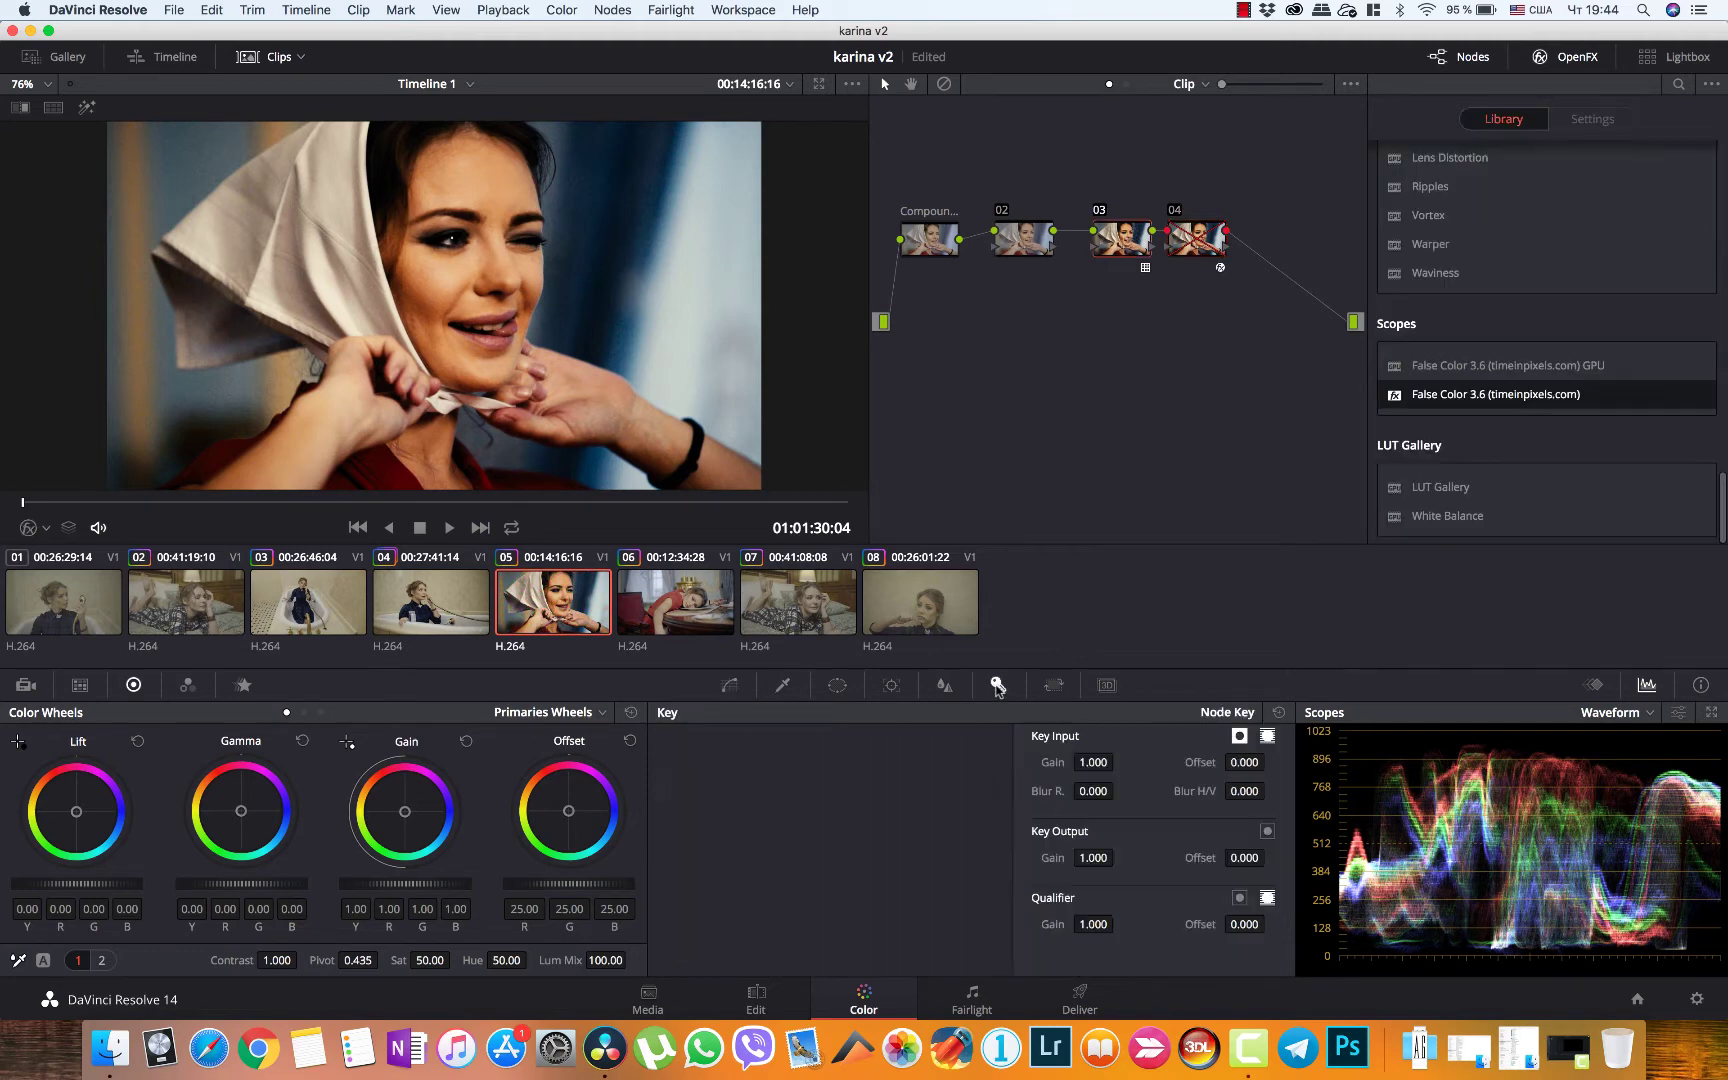
{"action": "left_click", "coordinate": [1094, 857]}
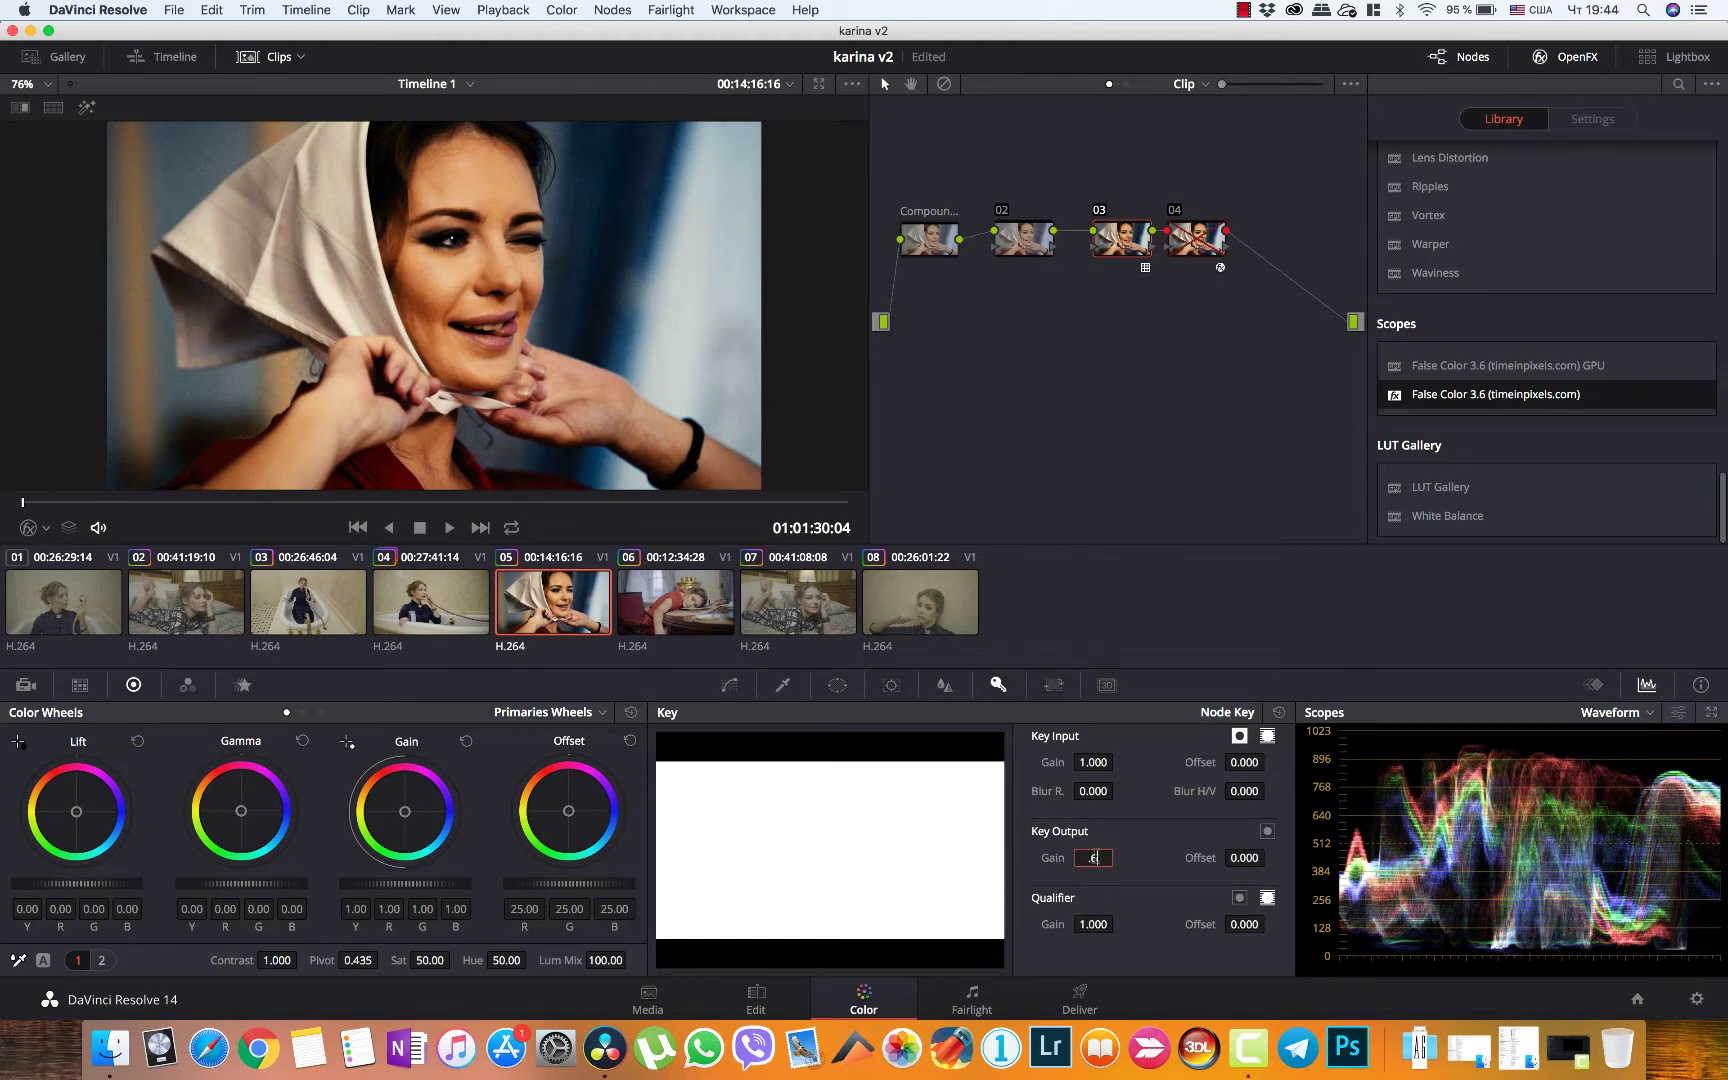
{"action": "type", "text": ".6"}
{"action": "key", "text": "Return"}
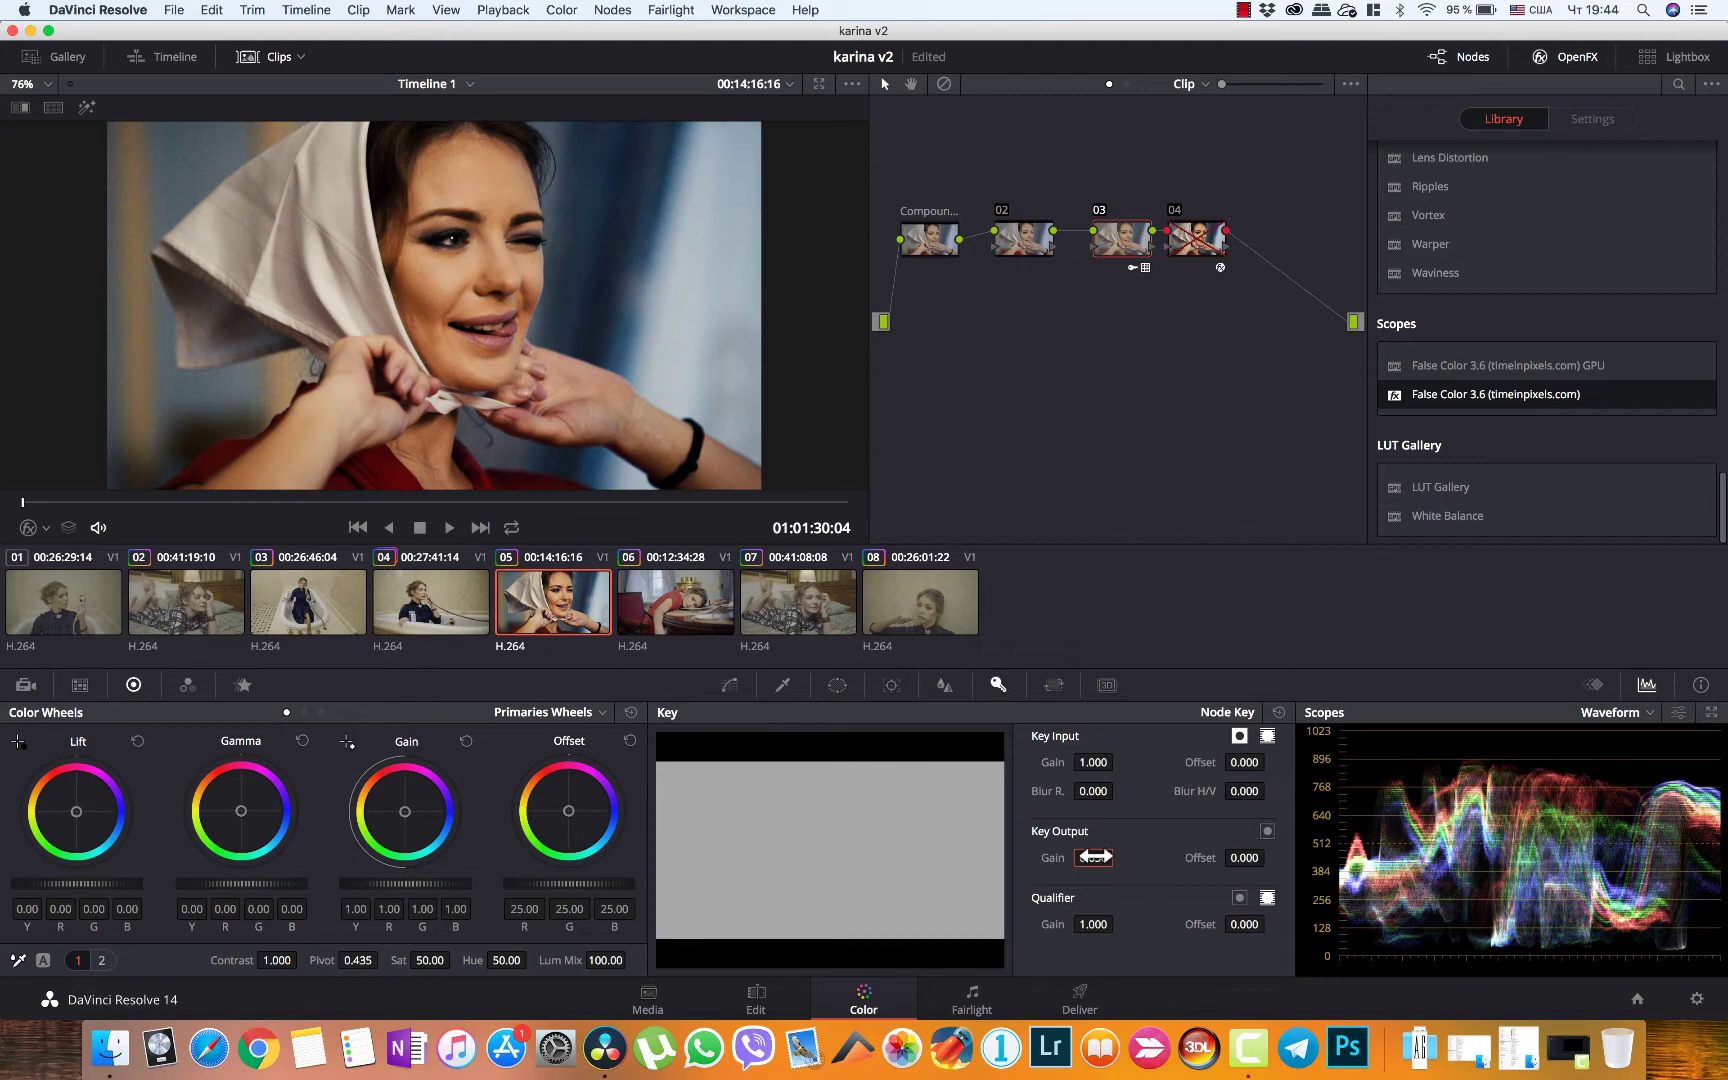
{"action": "key", "text": "super+d"}
{"action": "key", "text": "super+d"}
{"action": "left_click", "coordinate": [407, 965]}
Lower node 03's saturation to about 47.40, checking it against the bypassed image
{"action": "mouse_move", "coordinate": [399, 960]}
{"action": "left_mouse_down"}
{"action": "mouse_move", "coordinate": [313, 960]}
{"action": "mouse_move", "coordinate": [397, 960]}
{"action": "left_mouse_up"}
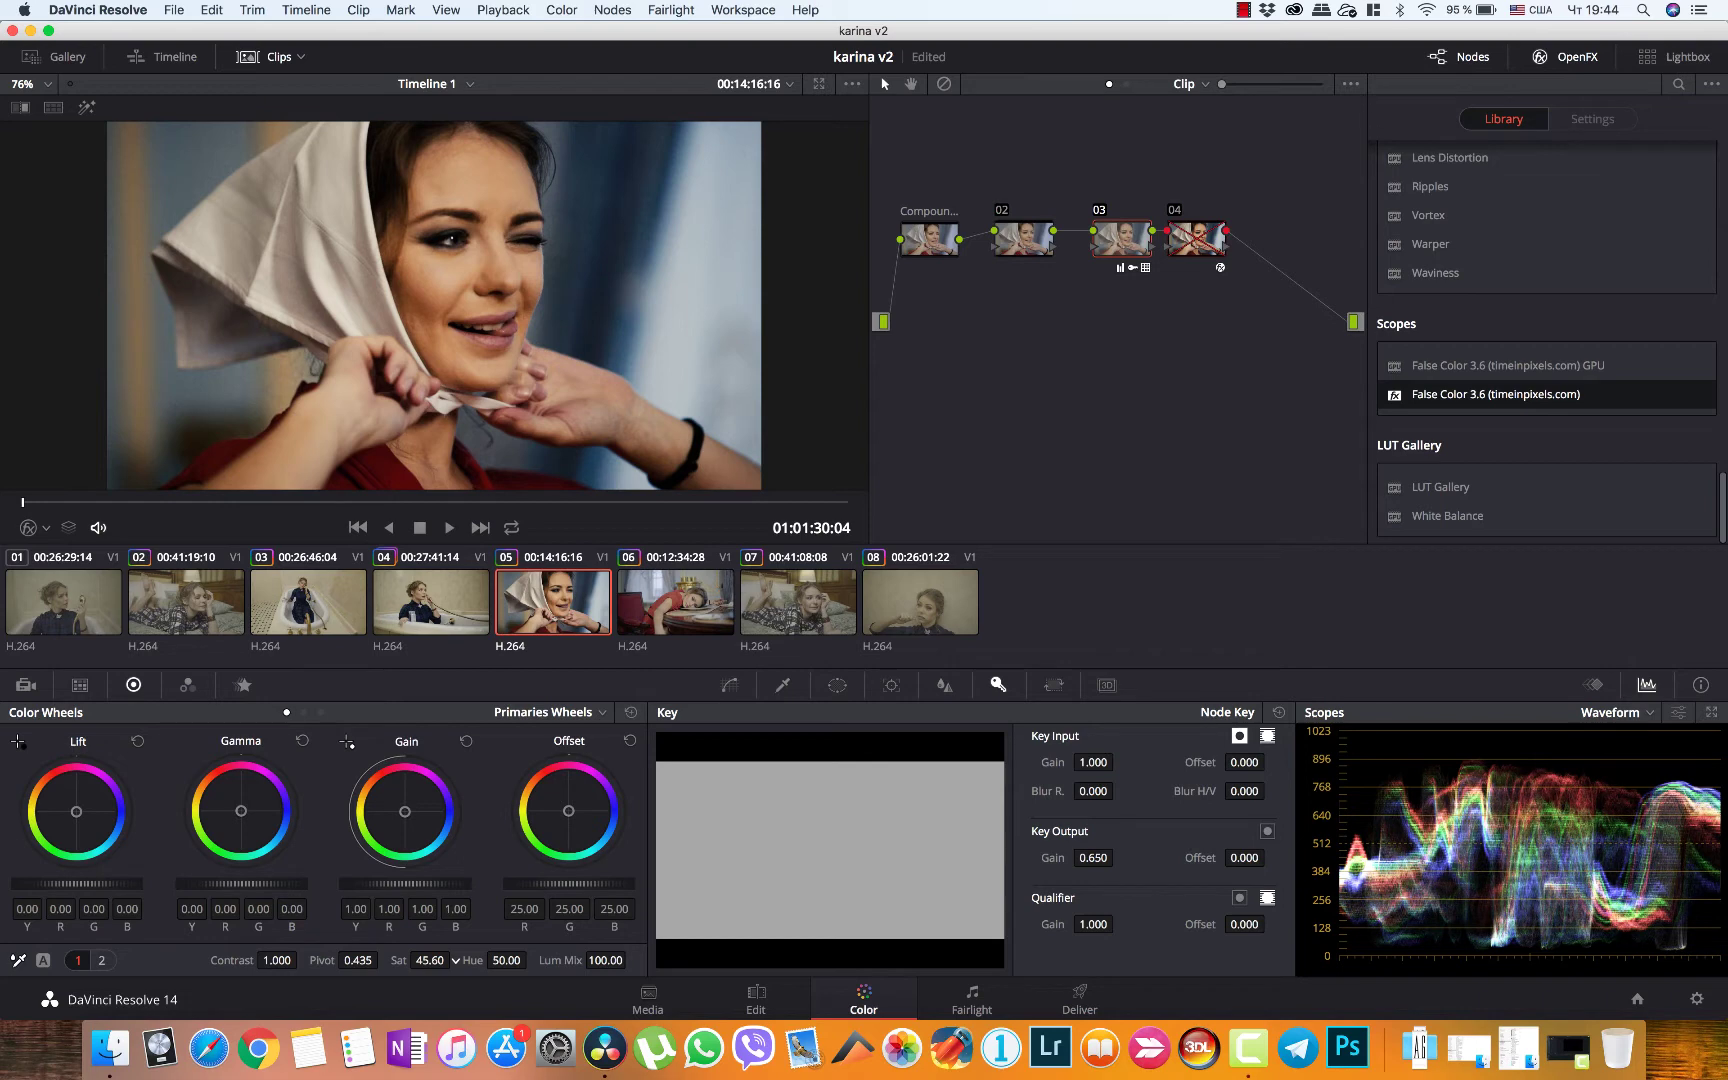
{"action": "key", "text": "super+d"}
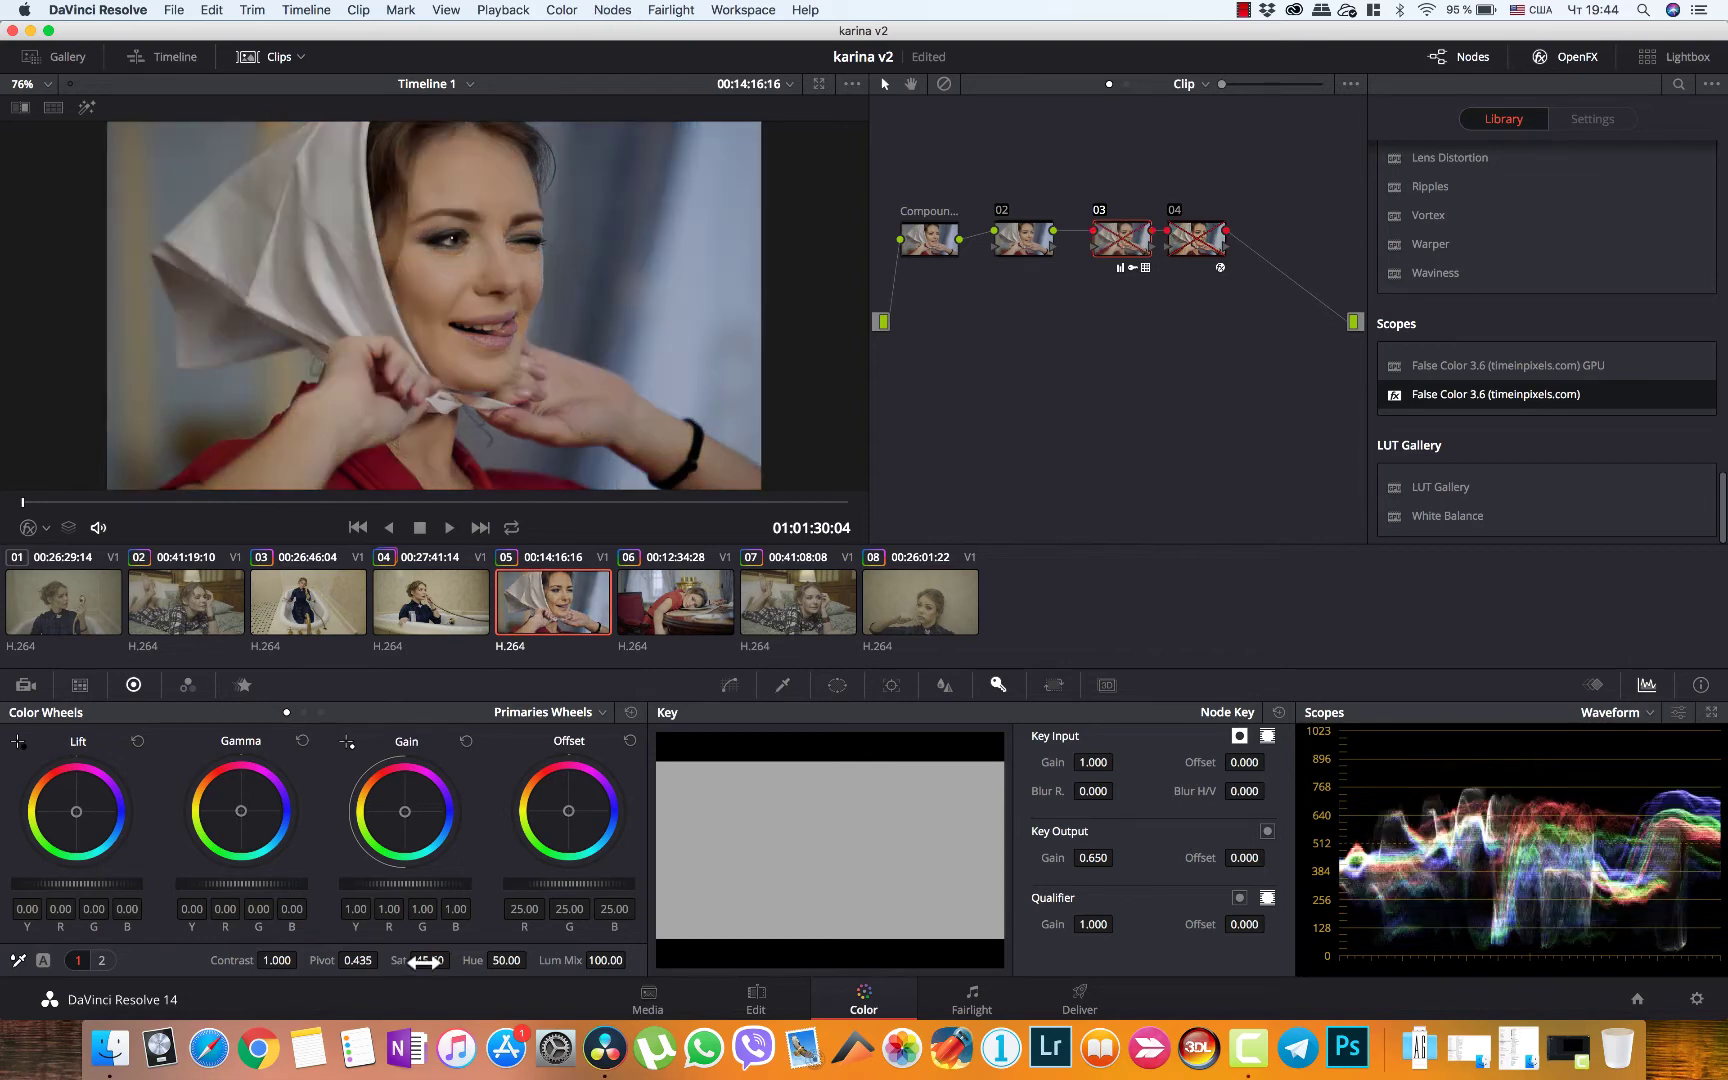
{"action": "key", "text": "super+d"}
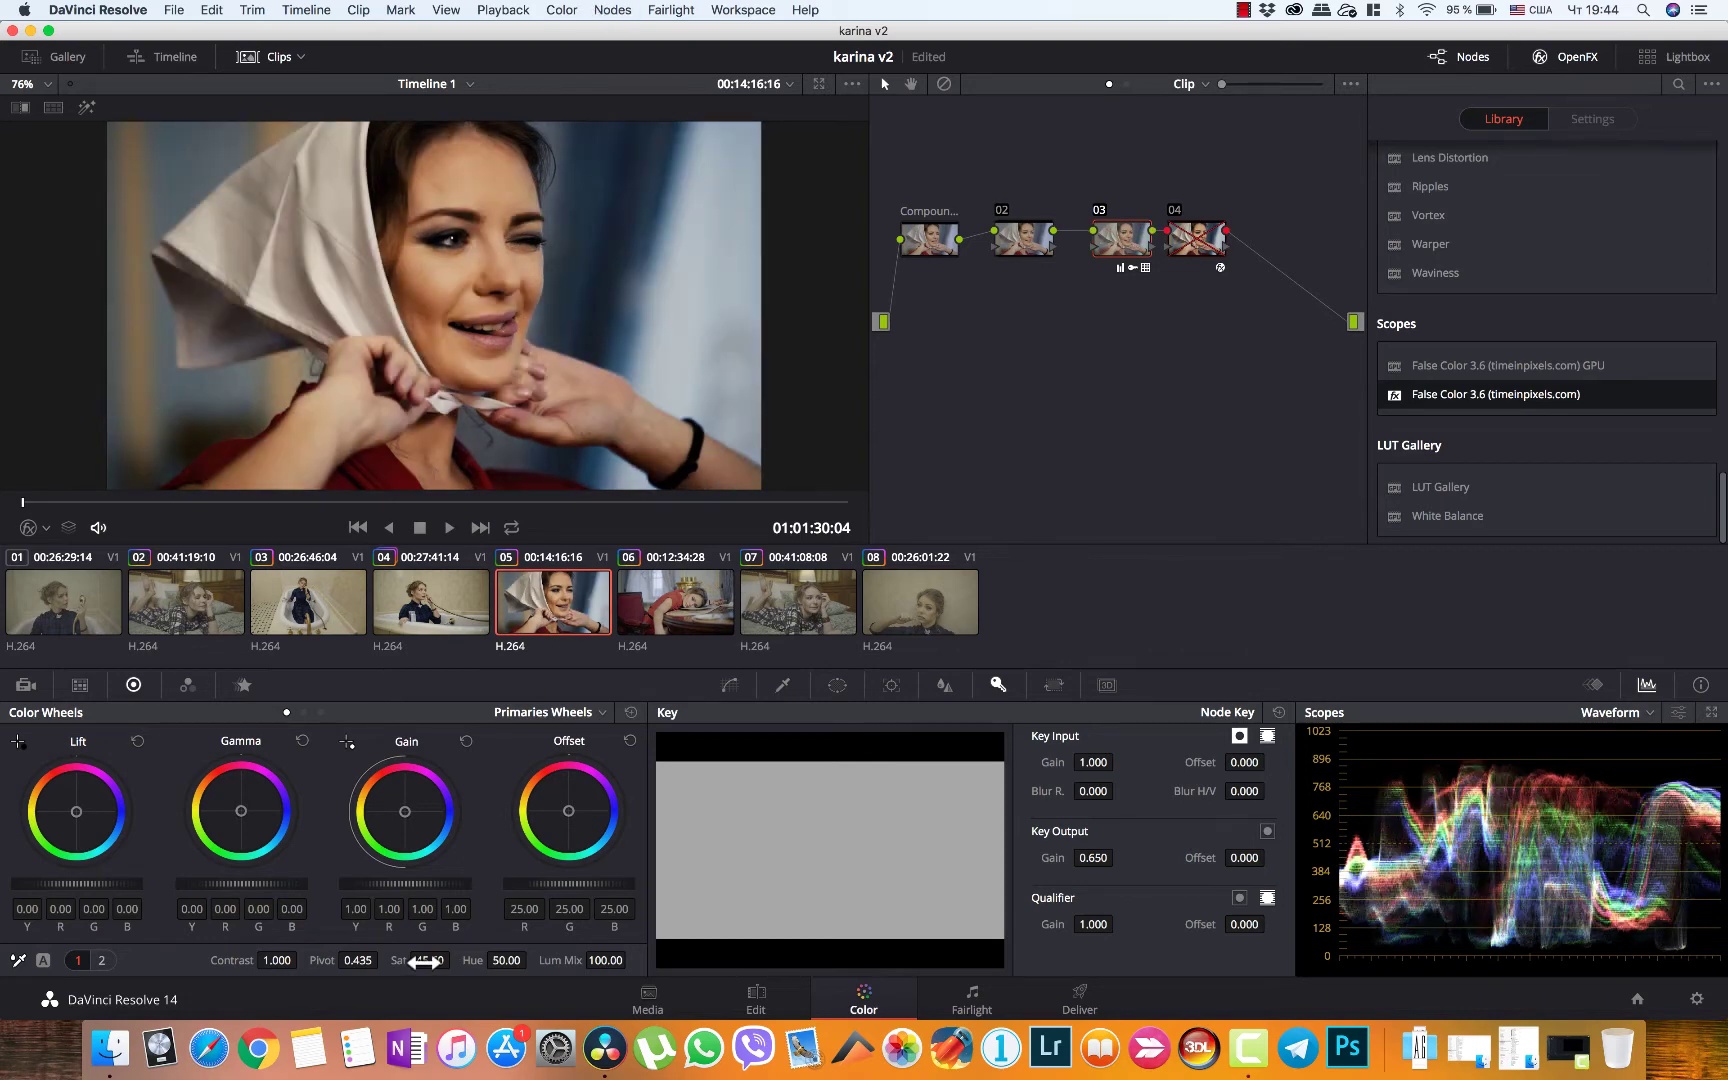
{"action": "left_click_drag", "start_coordinate": [424, 960], "coordinate": [455, 960]}
Lift the blacks and pull down the highlights on node 03's custom curve
{"action": "left_click", "coordinate": [730, 684]}
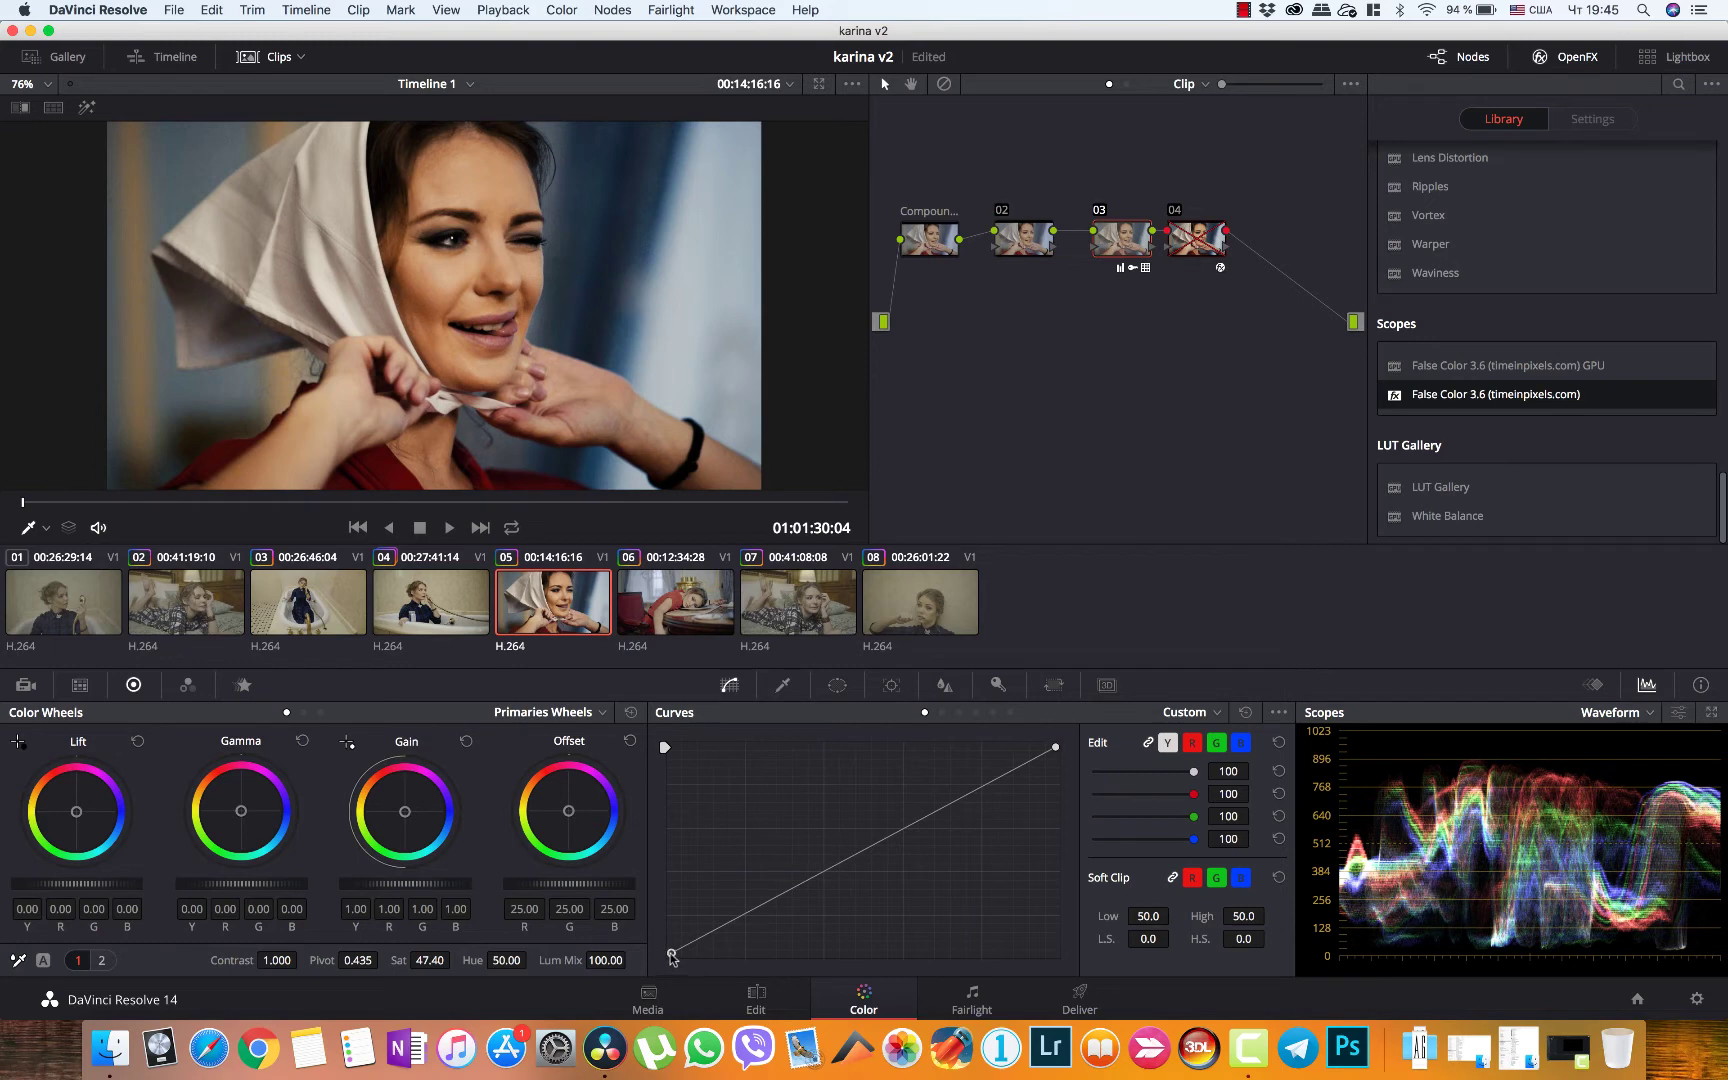
{"action": "mouse_move", "coordinate": [671, 957]}
{"action": "left_mouse_down"}
{"action": "mouse_move", "coordinate": [670, 903]}
{"action": "mouse_move", "coordinate": [670, 924]}
{"action": "left_mouse_up"}
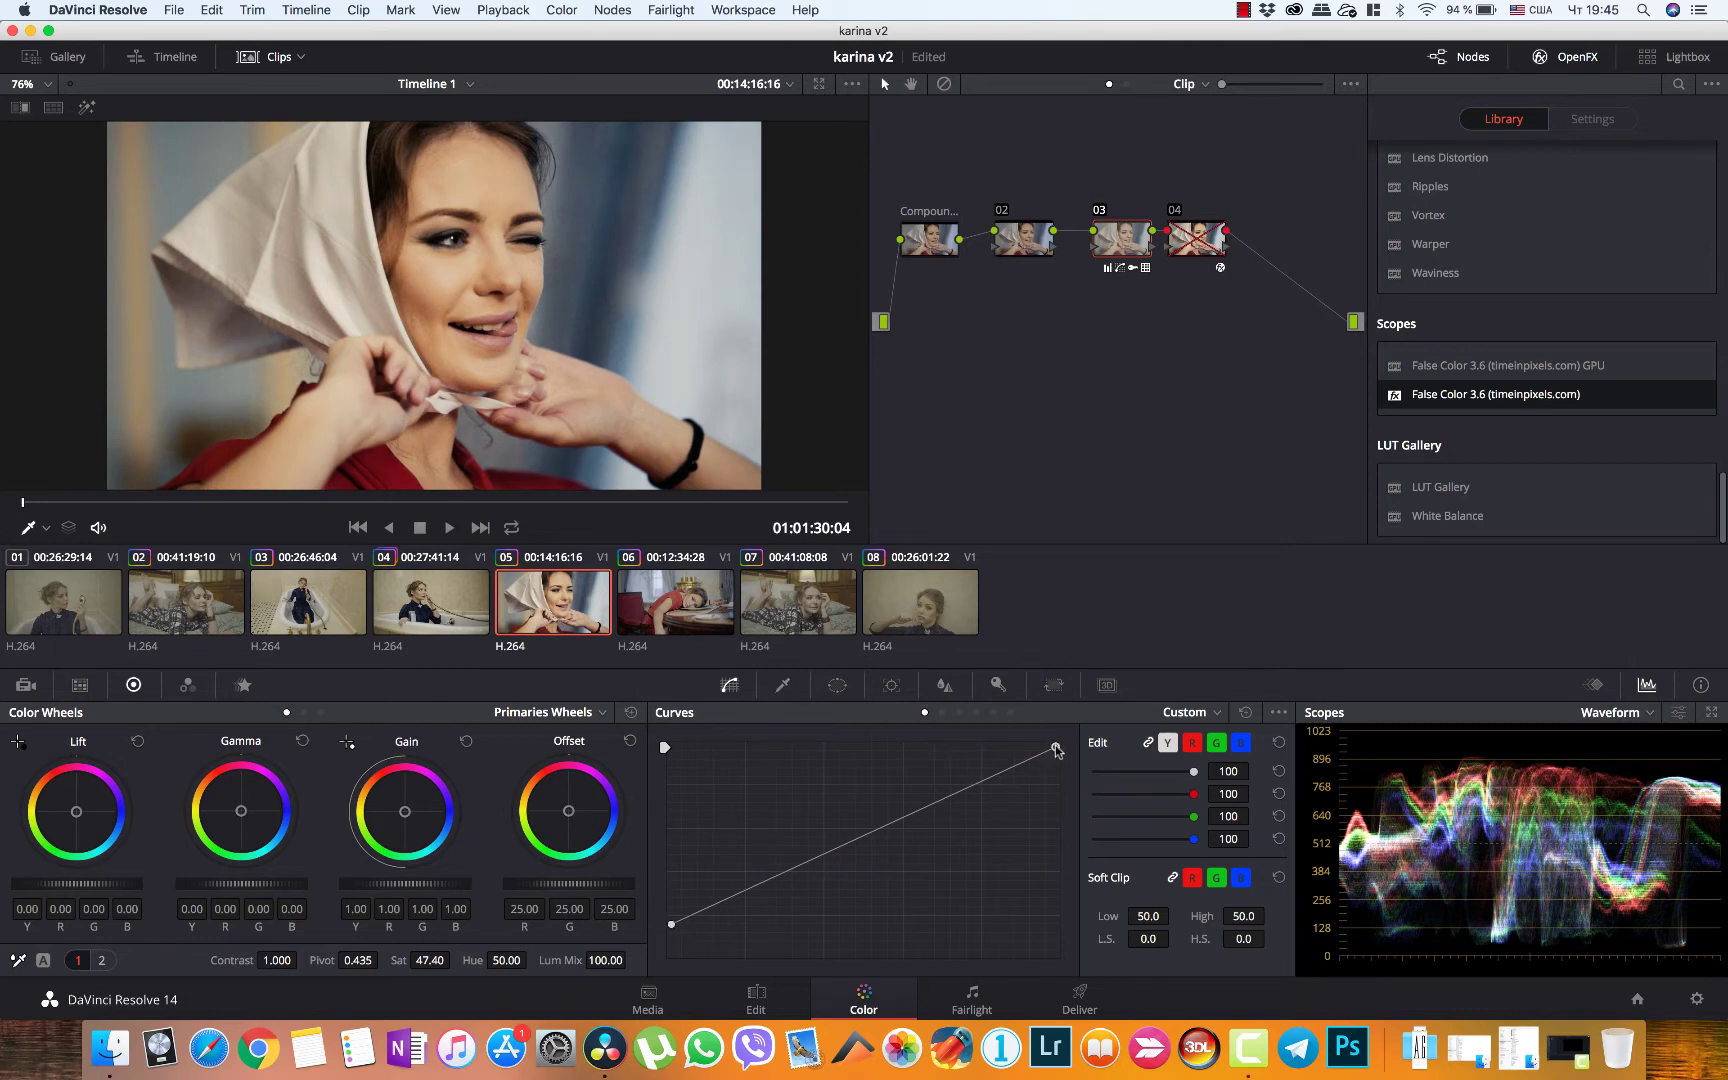
{"action": "left_click_drag", "start_coordinate": [1056, 749], "coordinate": [1058, 773]}
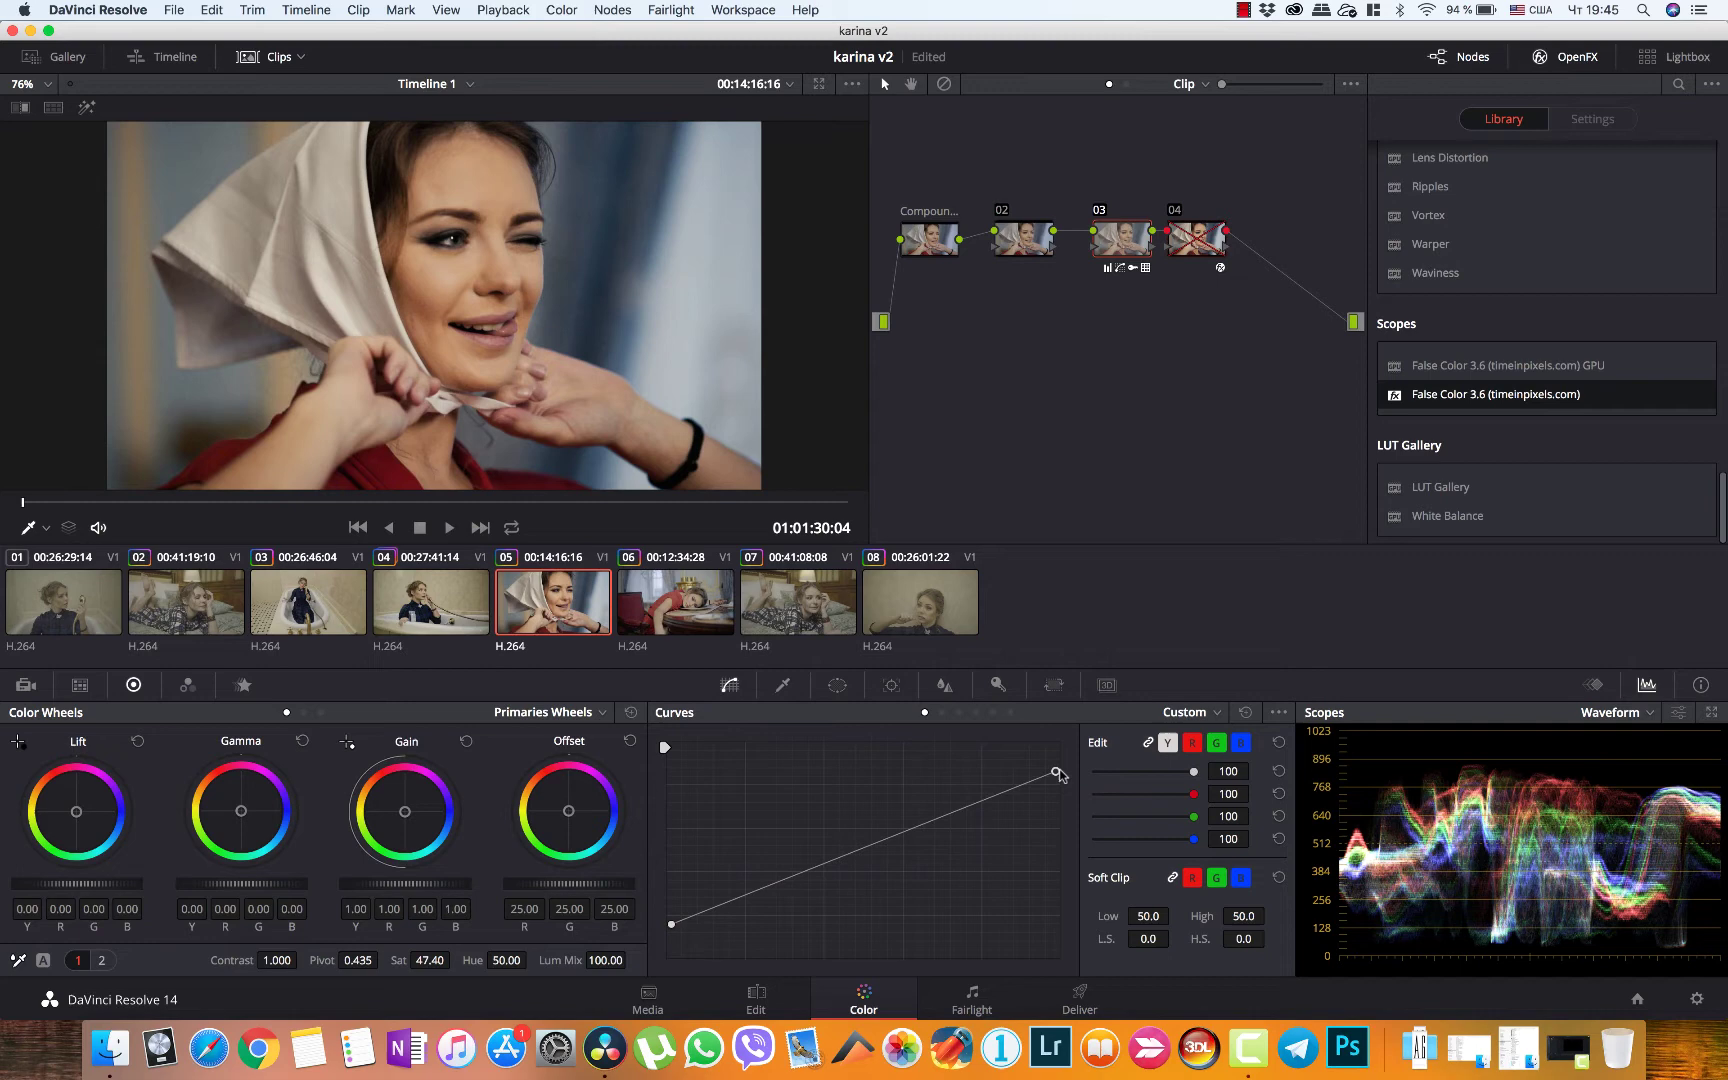
Turn the False Color overlay back on and lower node 03's highlights a little more
{"action": "left_click", "coordinate": [1198, 245]}
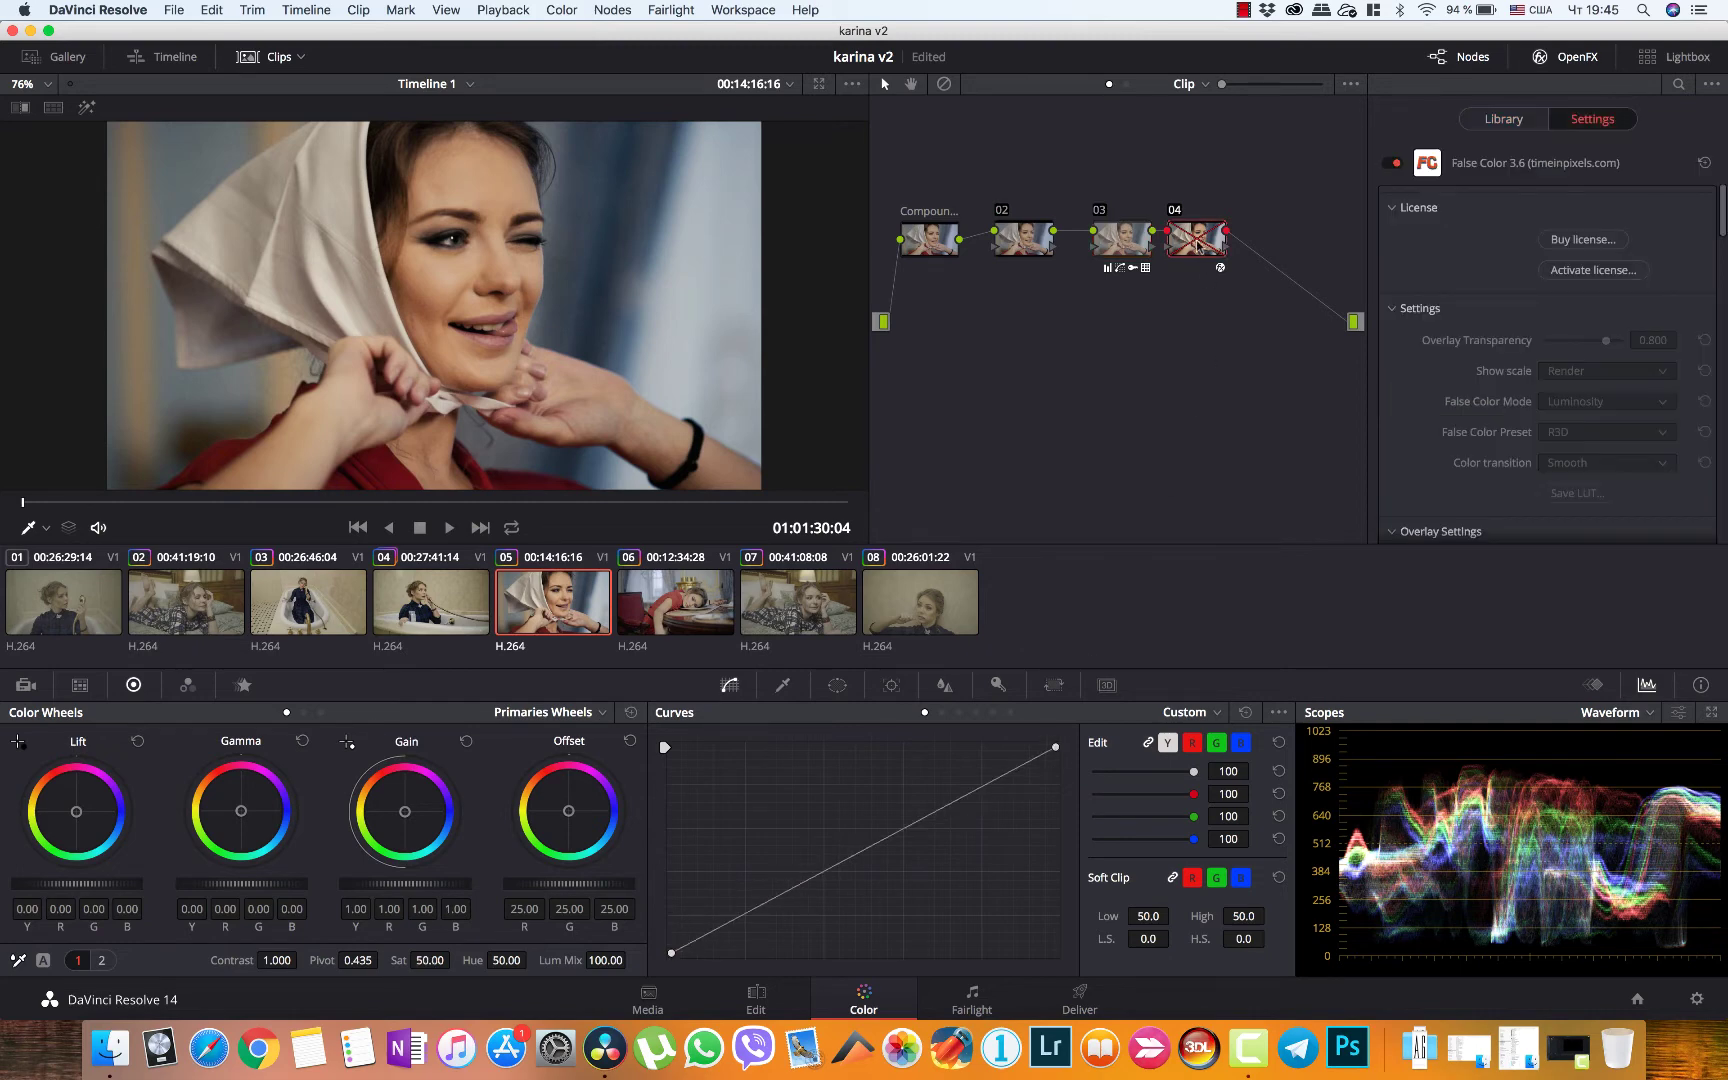
{"action": "key", "text": "super+d"}
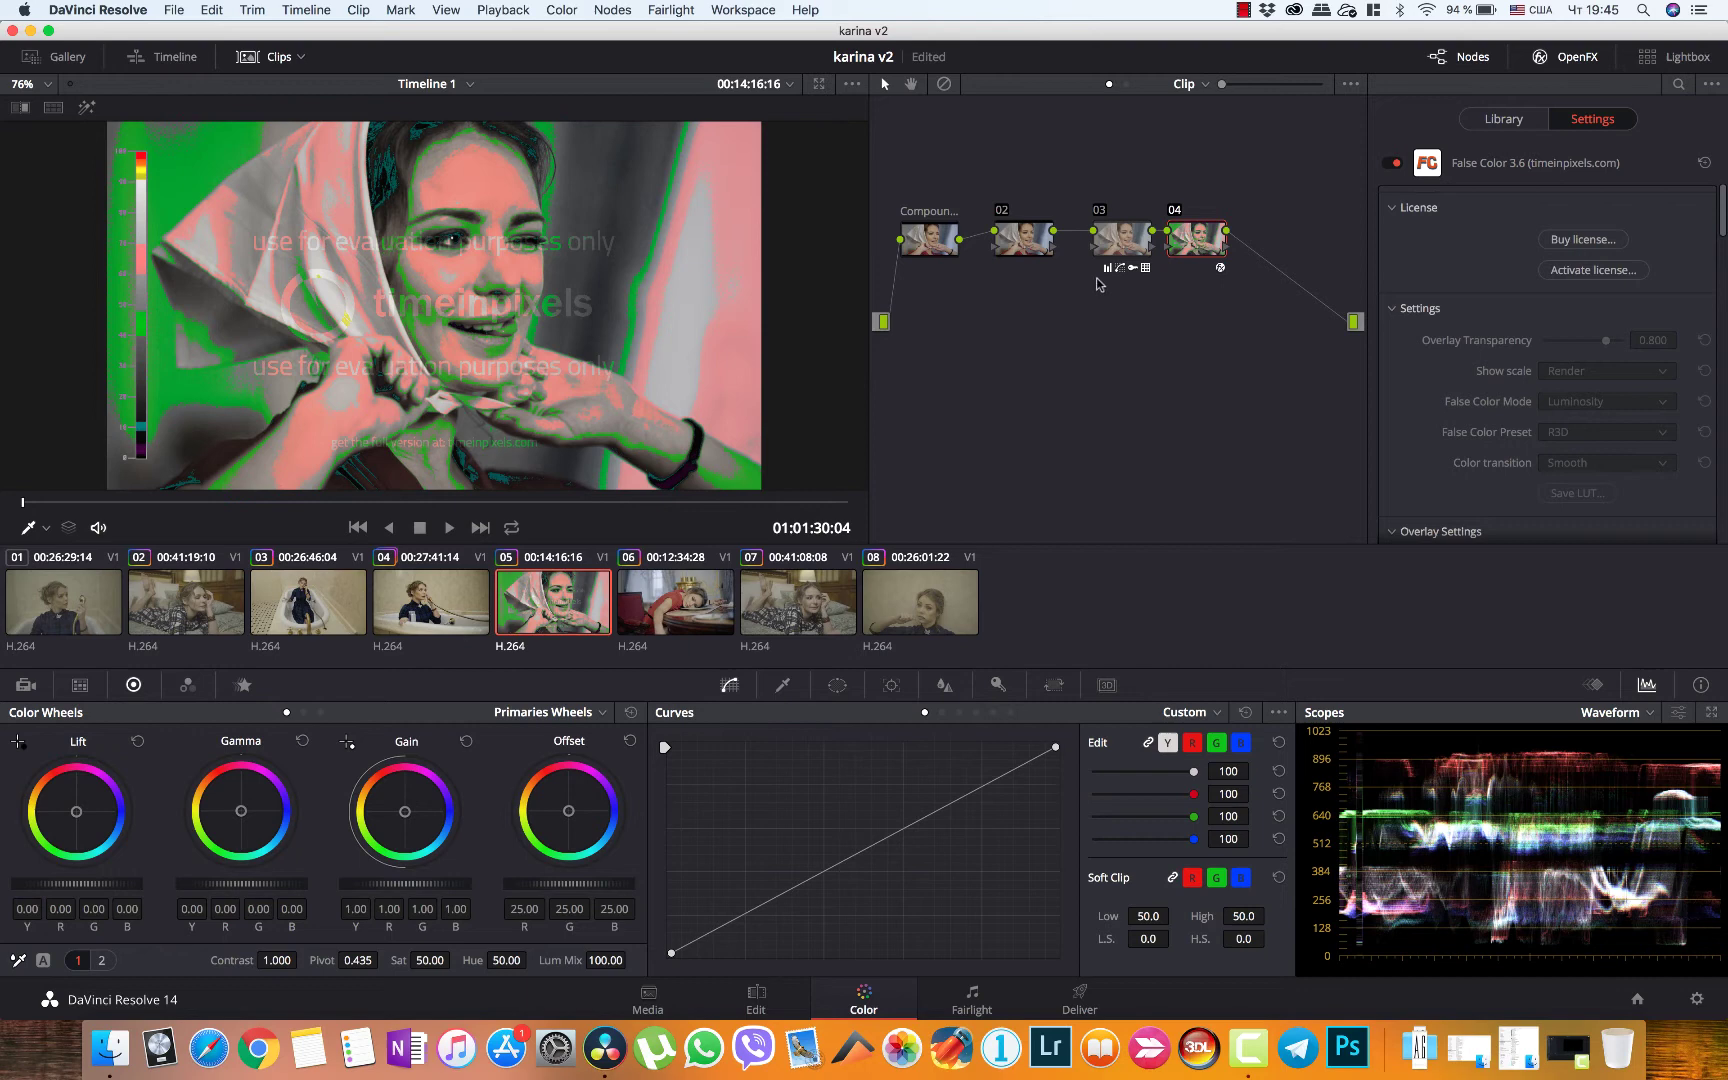
{"action": "left_click", "coordinate": [1126, 240]}
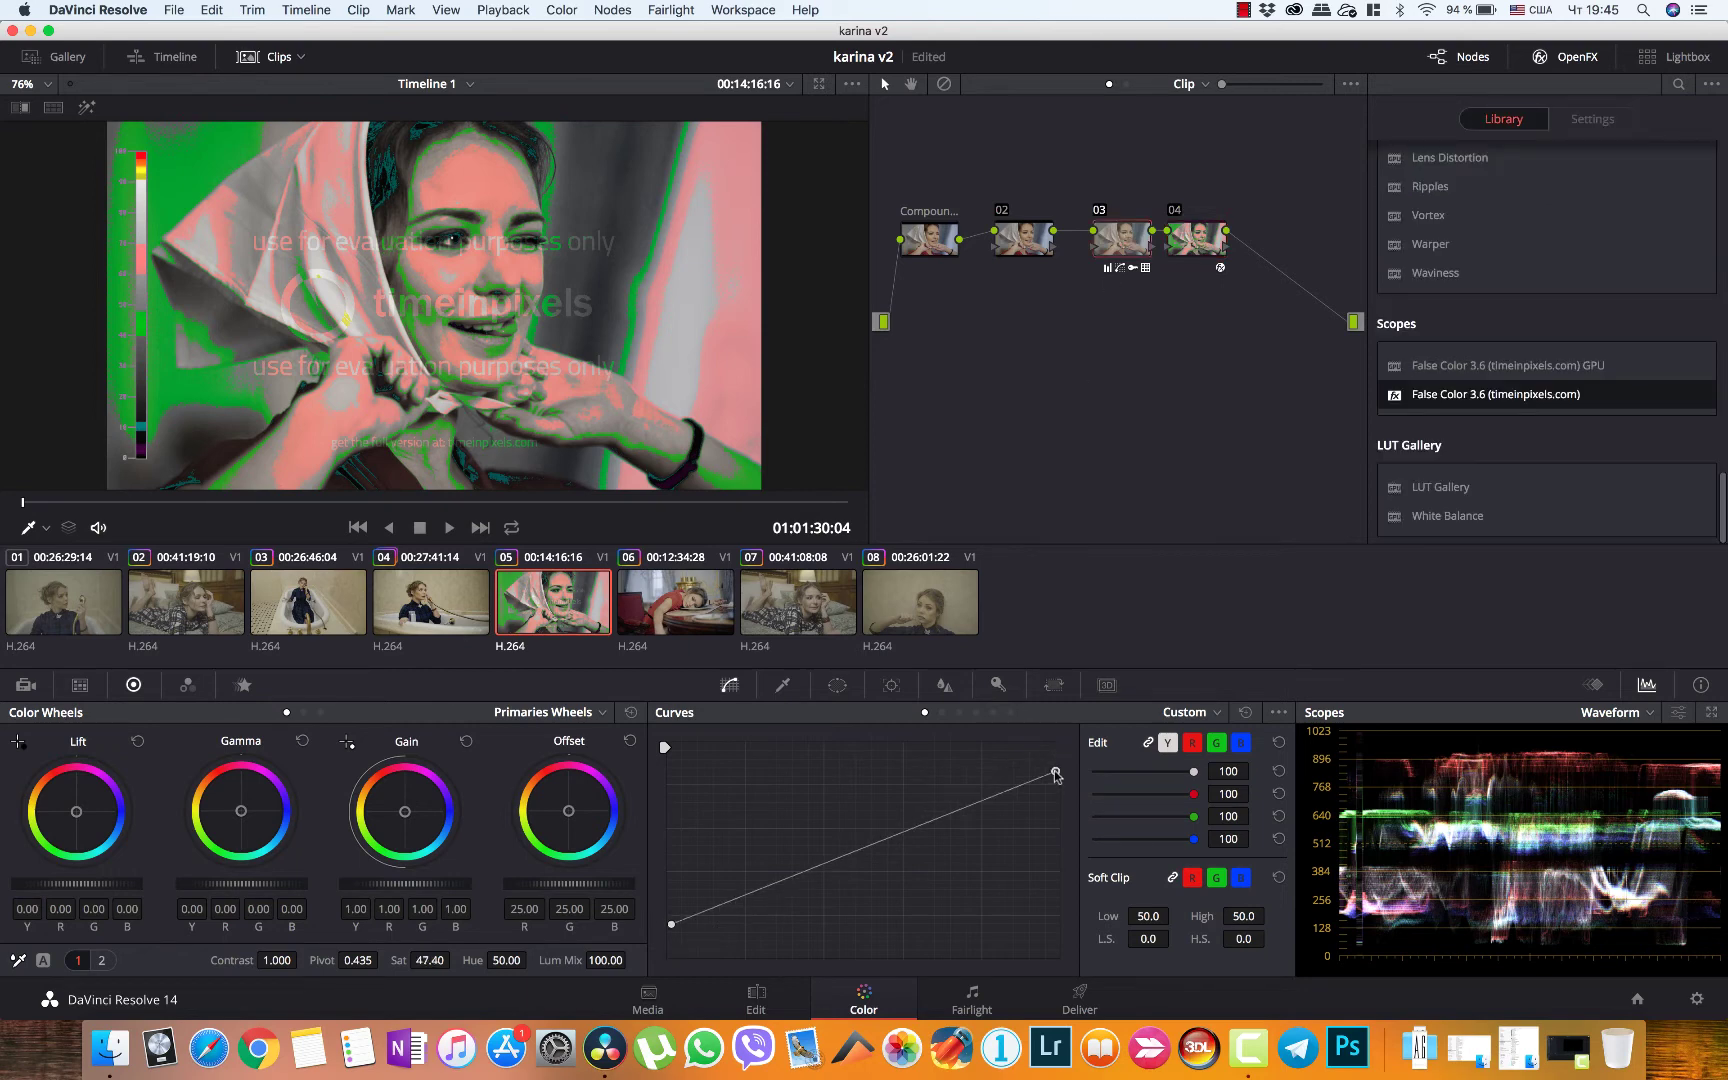
{"action": "left_click_drag", "start_coordinate": [1055, 773], "coordinate": [1055, 782]}
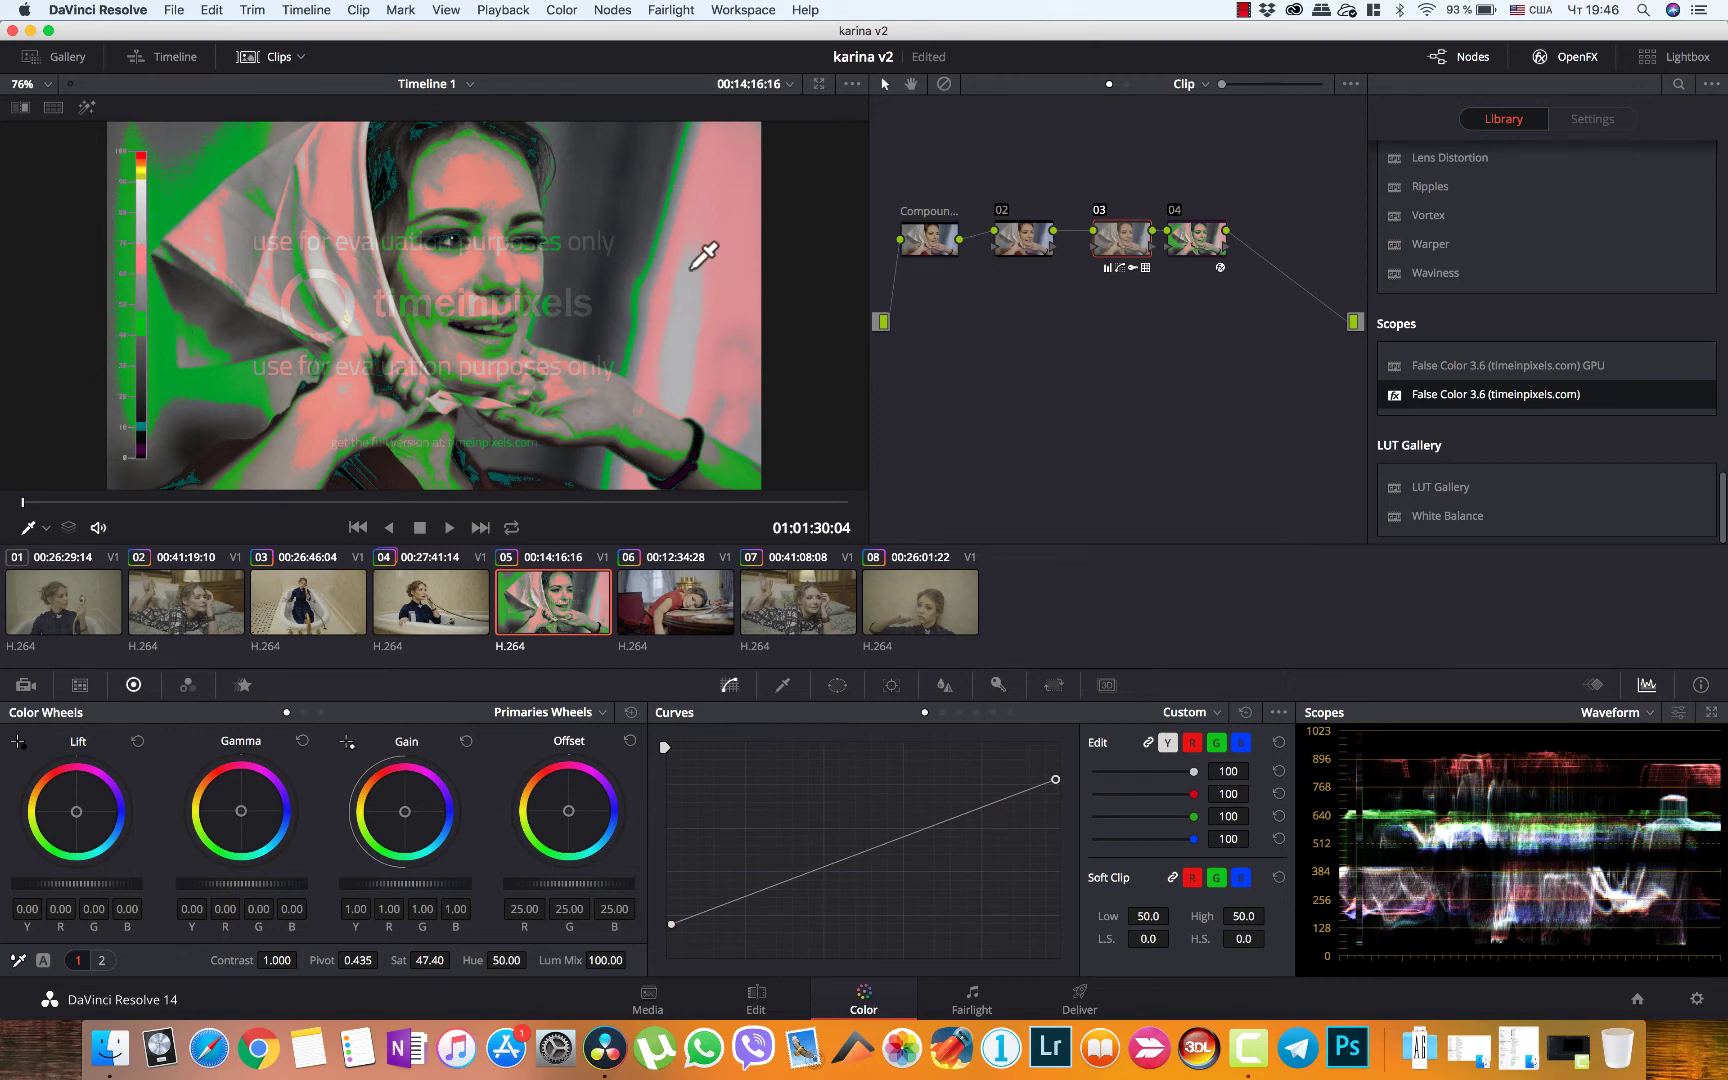
Disable False Color node 04 and compare node 03's grade against the ungraded image
{"action": "left_click", "coordinate": [1190, 240]}
{"action": "key", "text": "ctrl+d"}
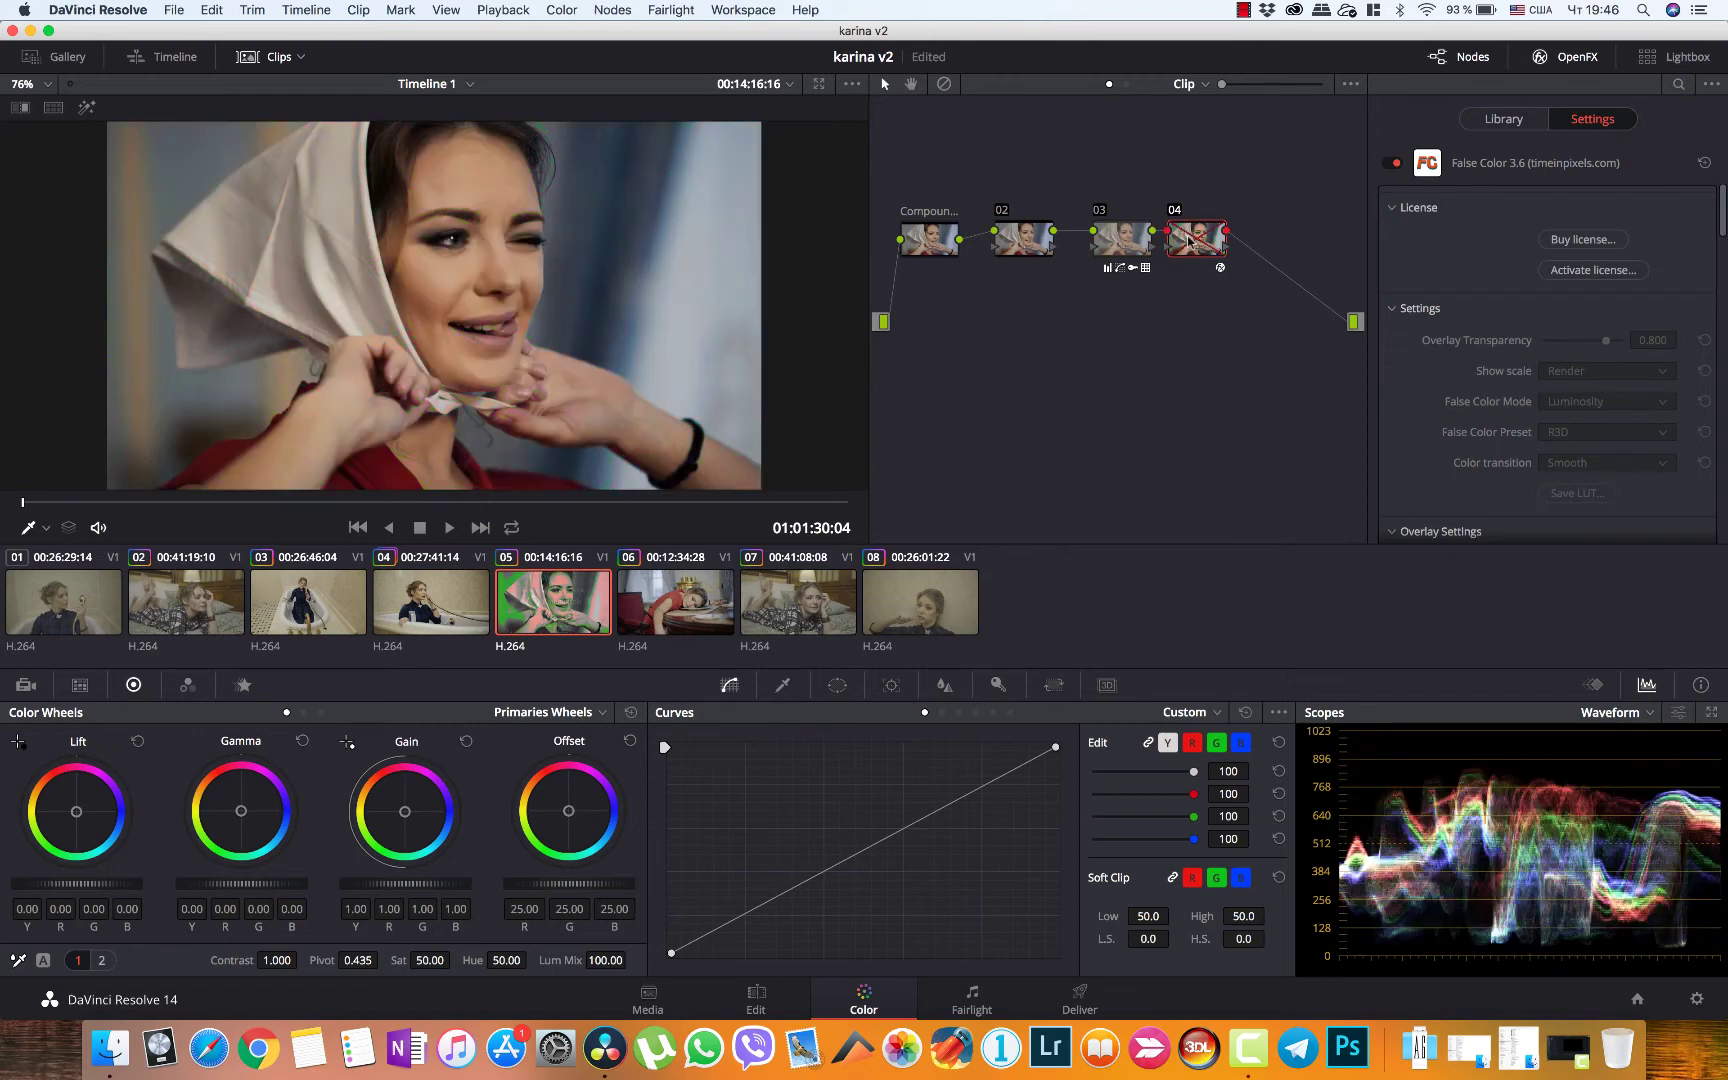
{"action": "left_click", "coordinate": [1125, 237]}
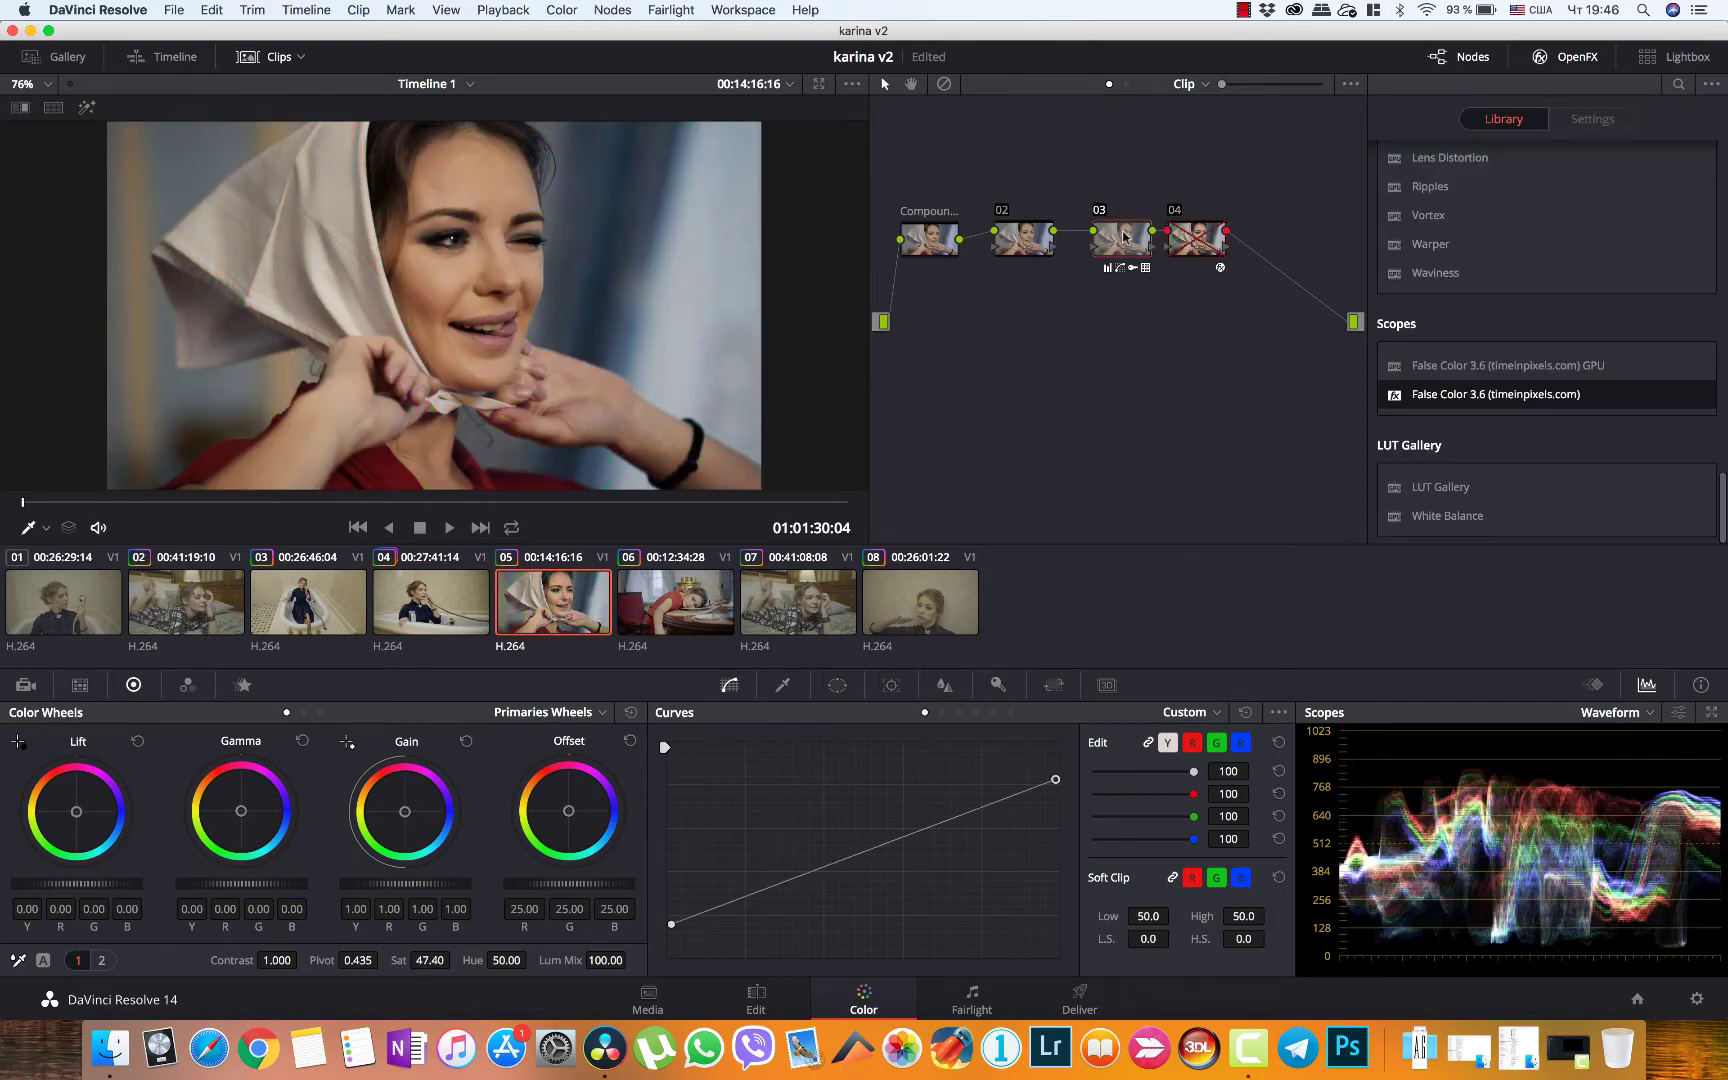
{"action": "key", "text": "ctrl+d"}
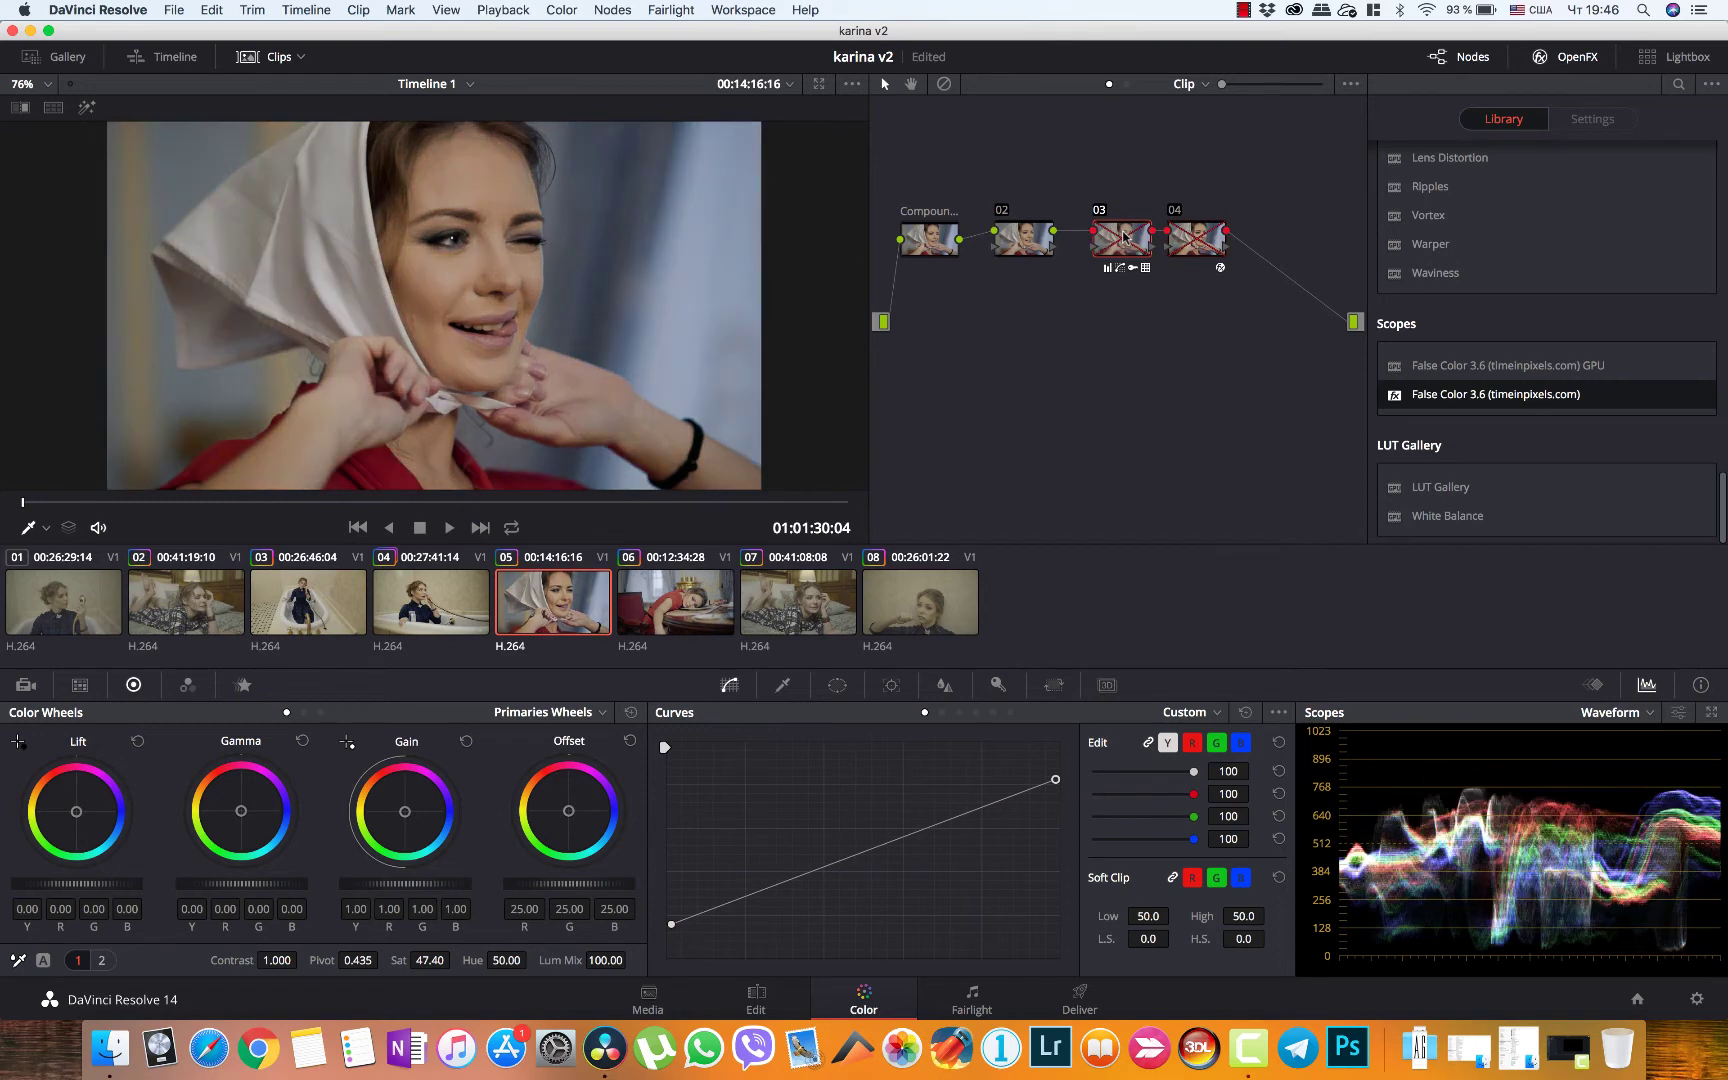
{"action": "key", "text": "ctrl+d"}
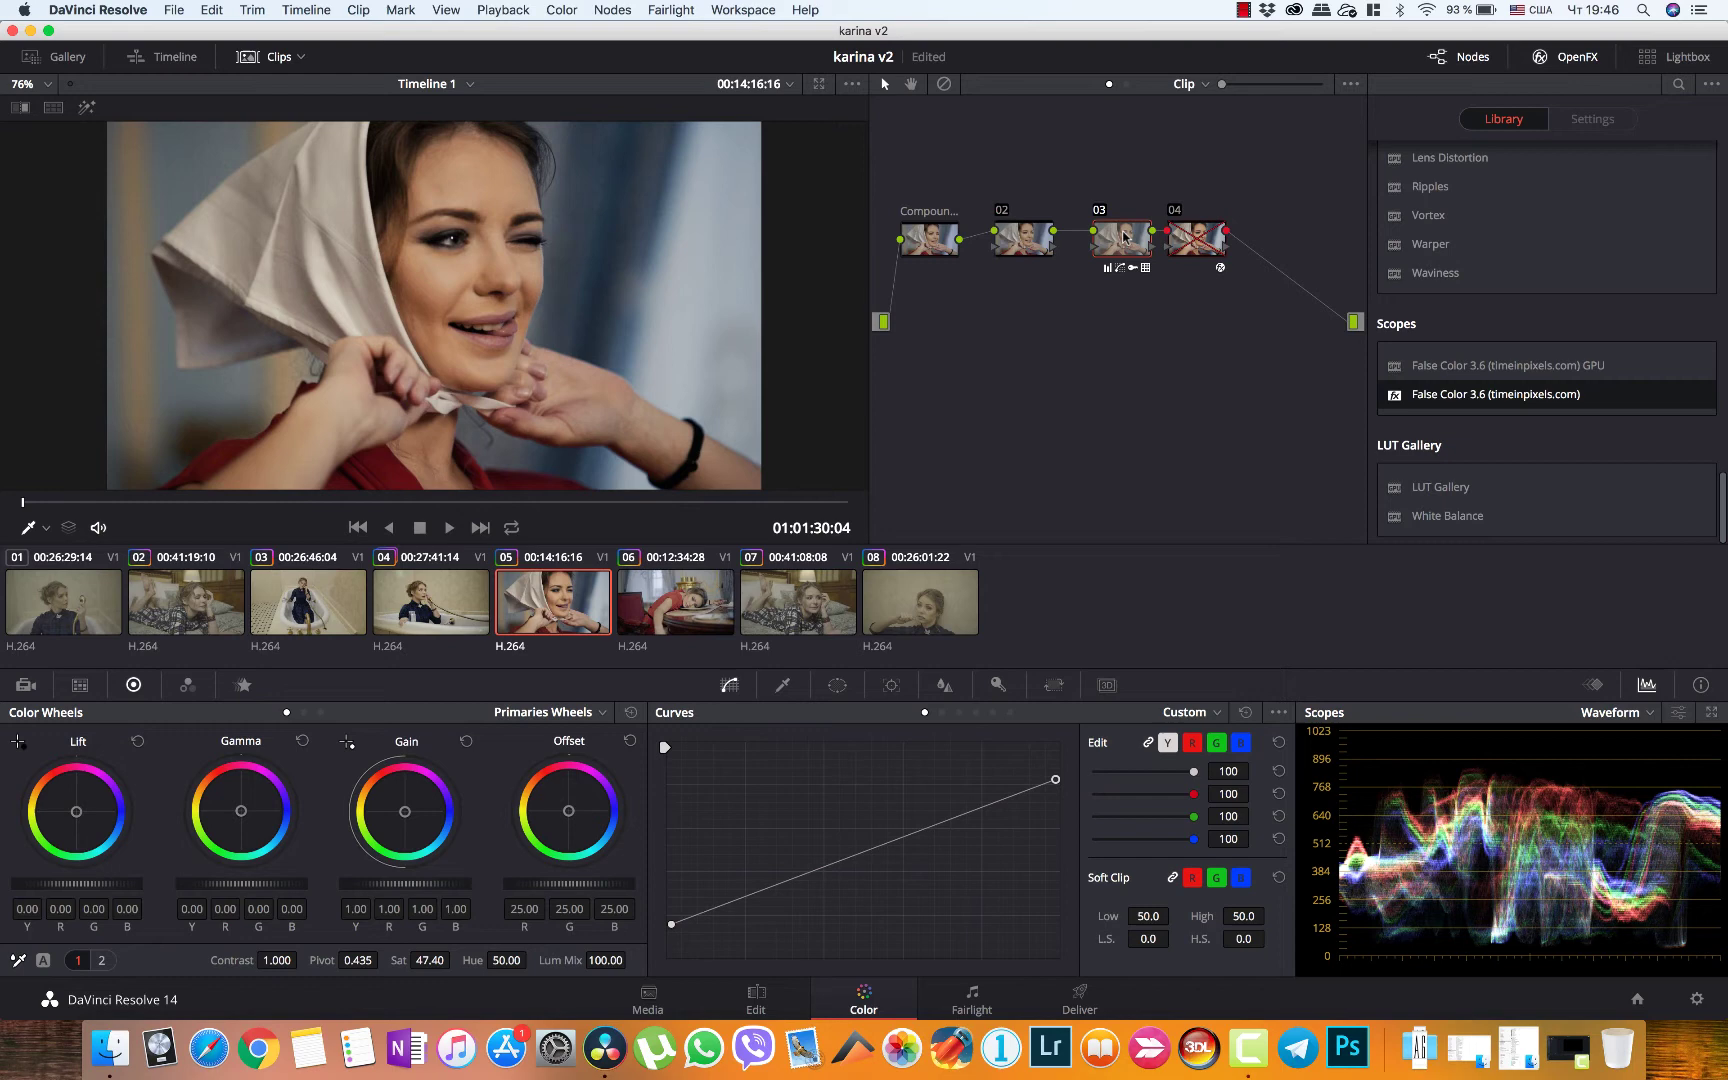
{"action": "left_click_drag", "start_coordinate": [1113, 241], "coordinate": [1105, 241]}
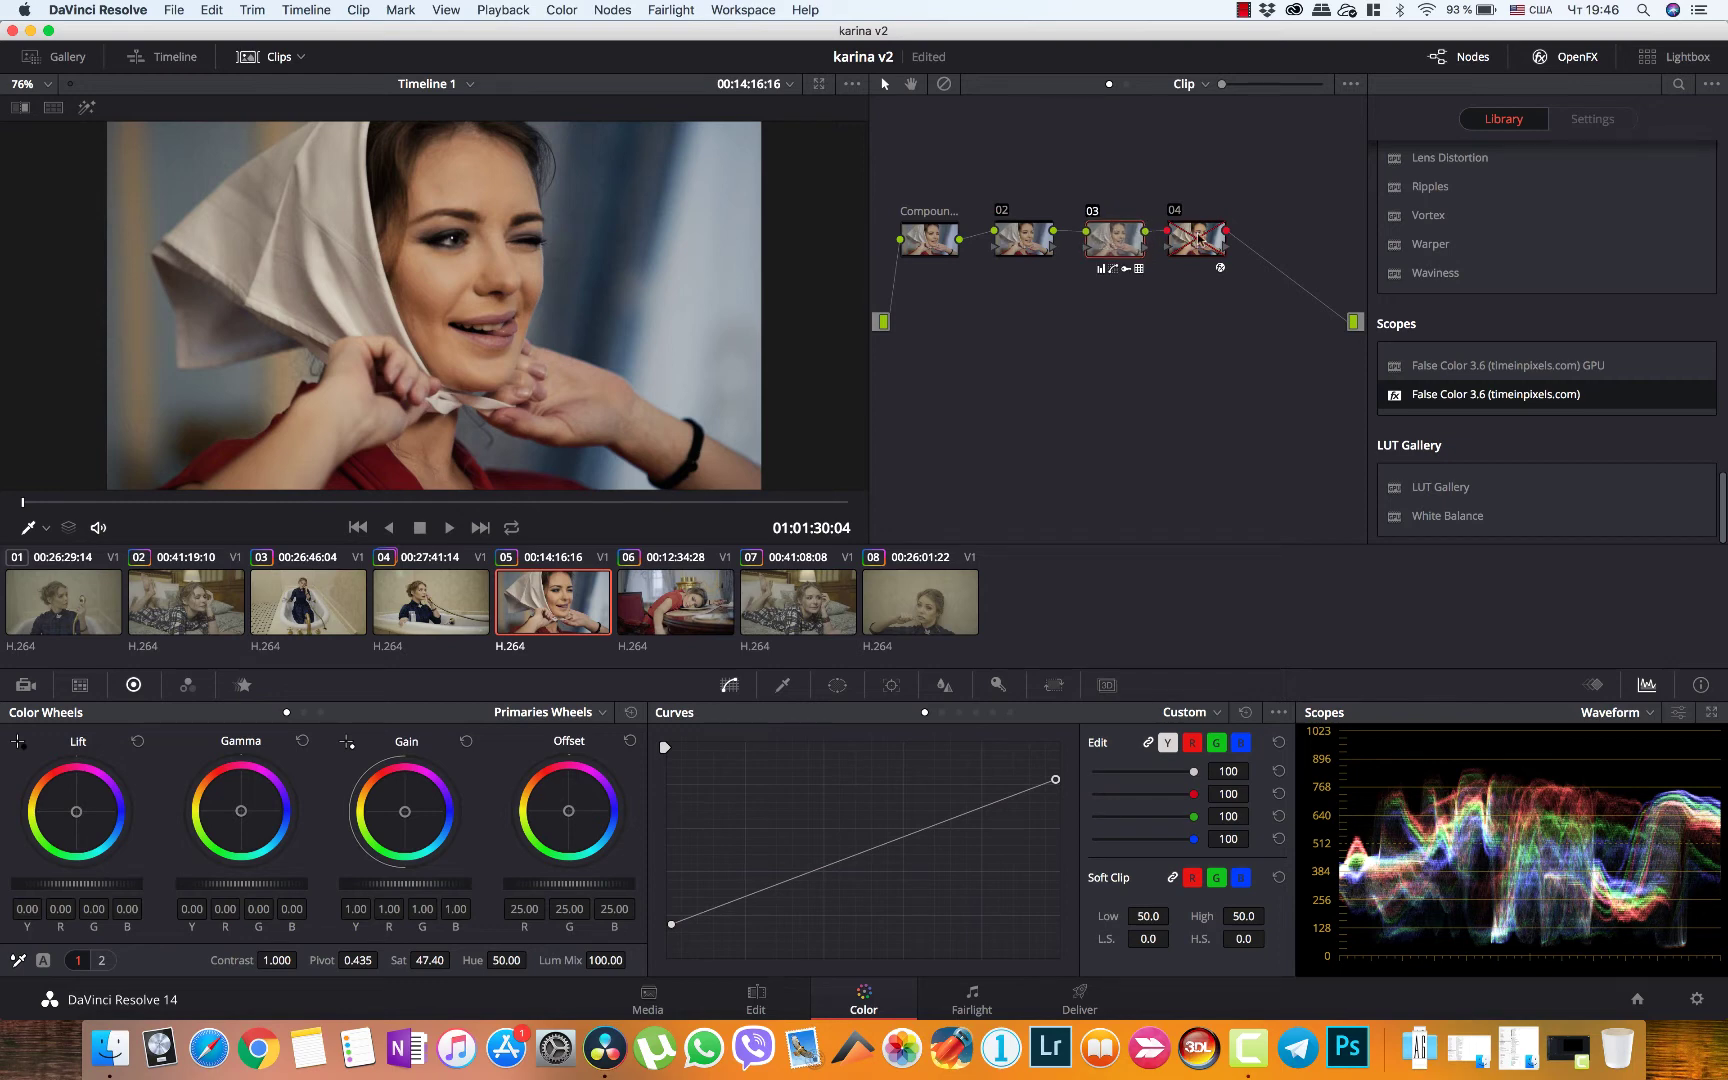
{"action": "left_click", "coordinate": [1014, 250]}
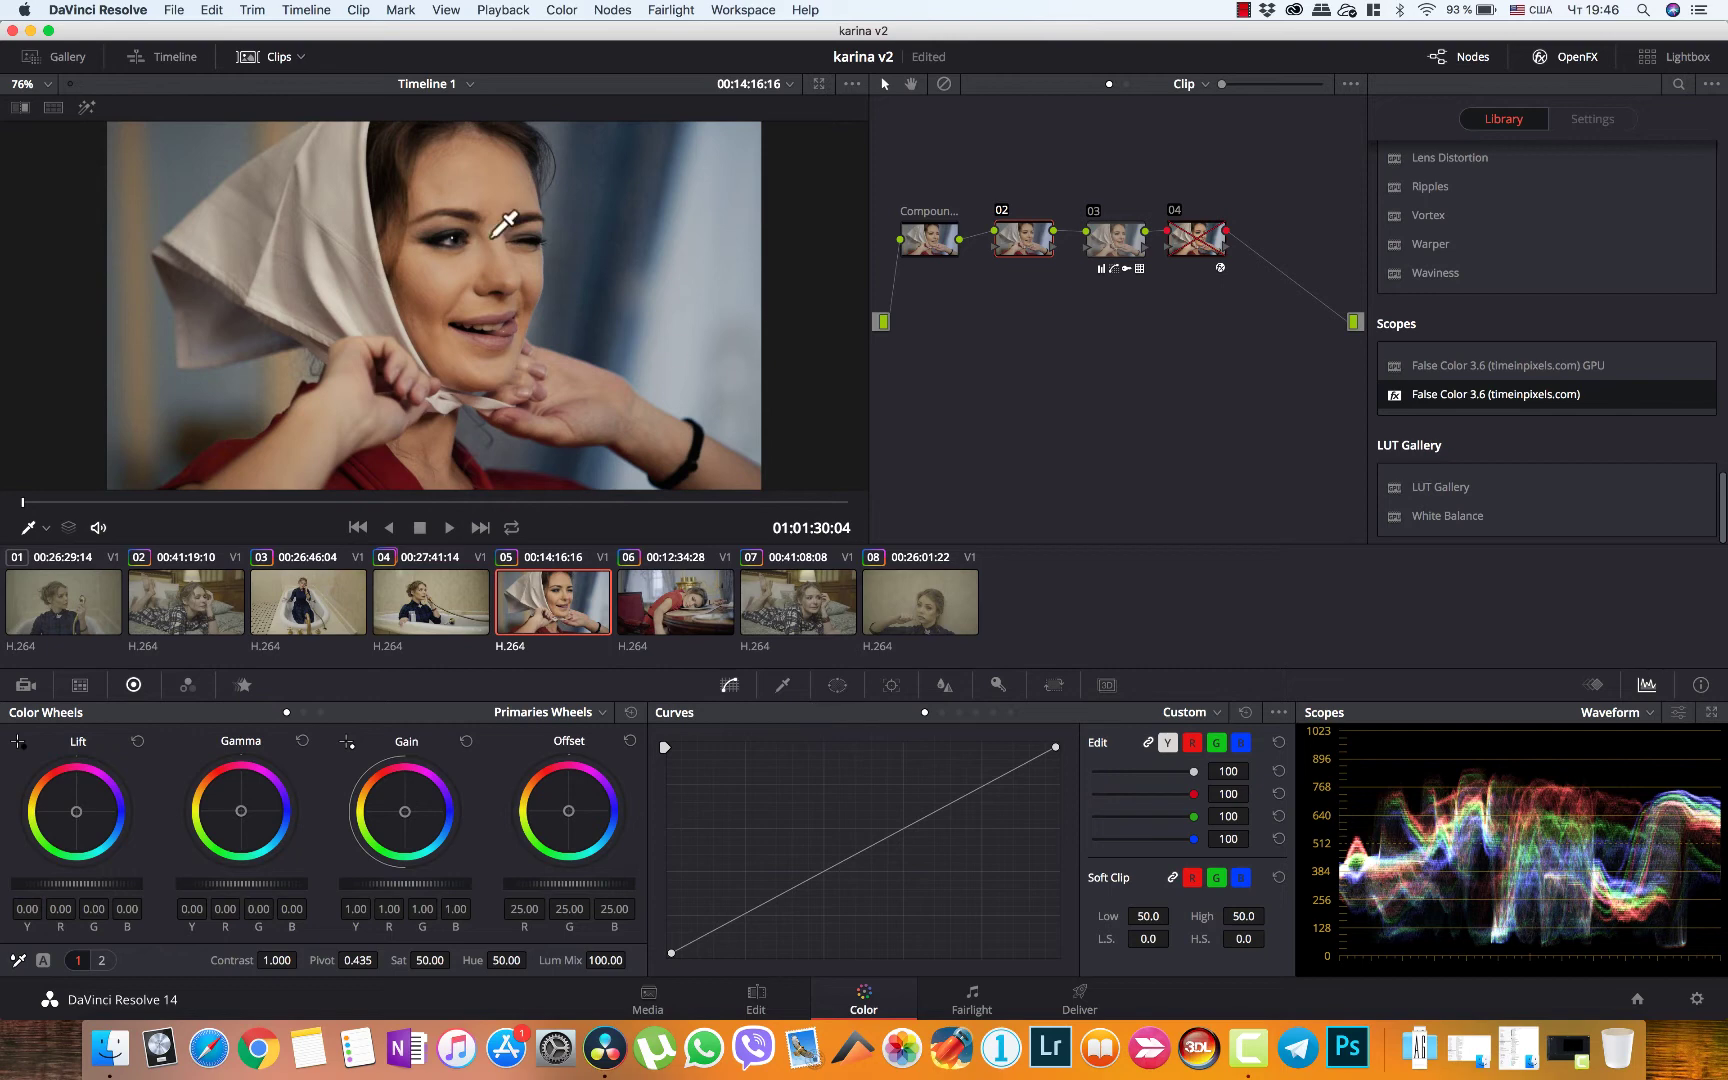
Add a circle power window to node 02 and set the viewer to 50%
{"action": "left_click", "coordinate": [838, 686]}
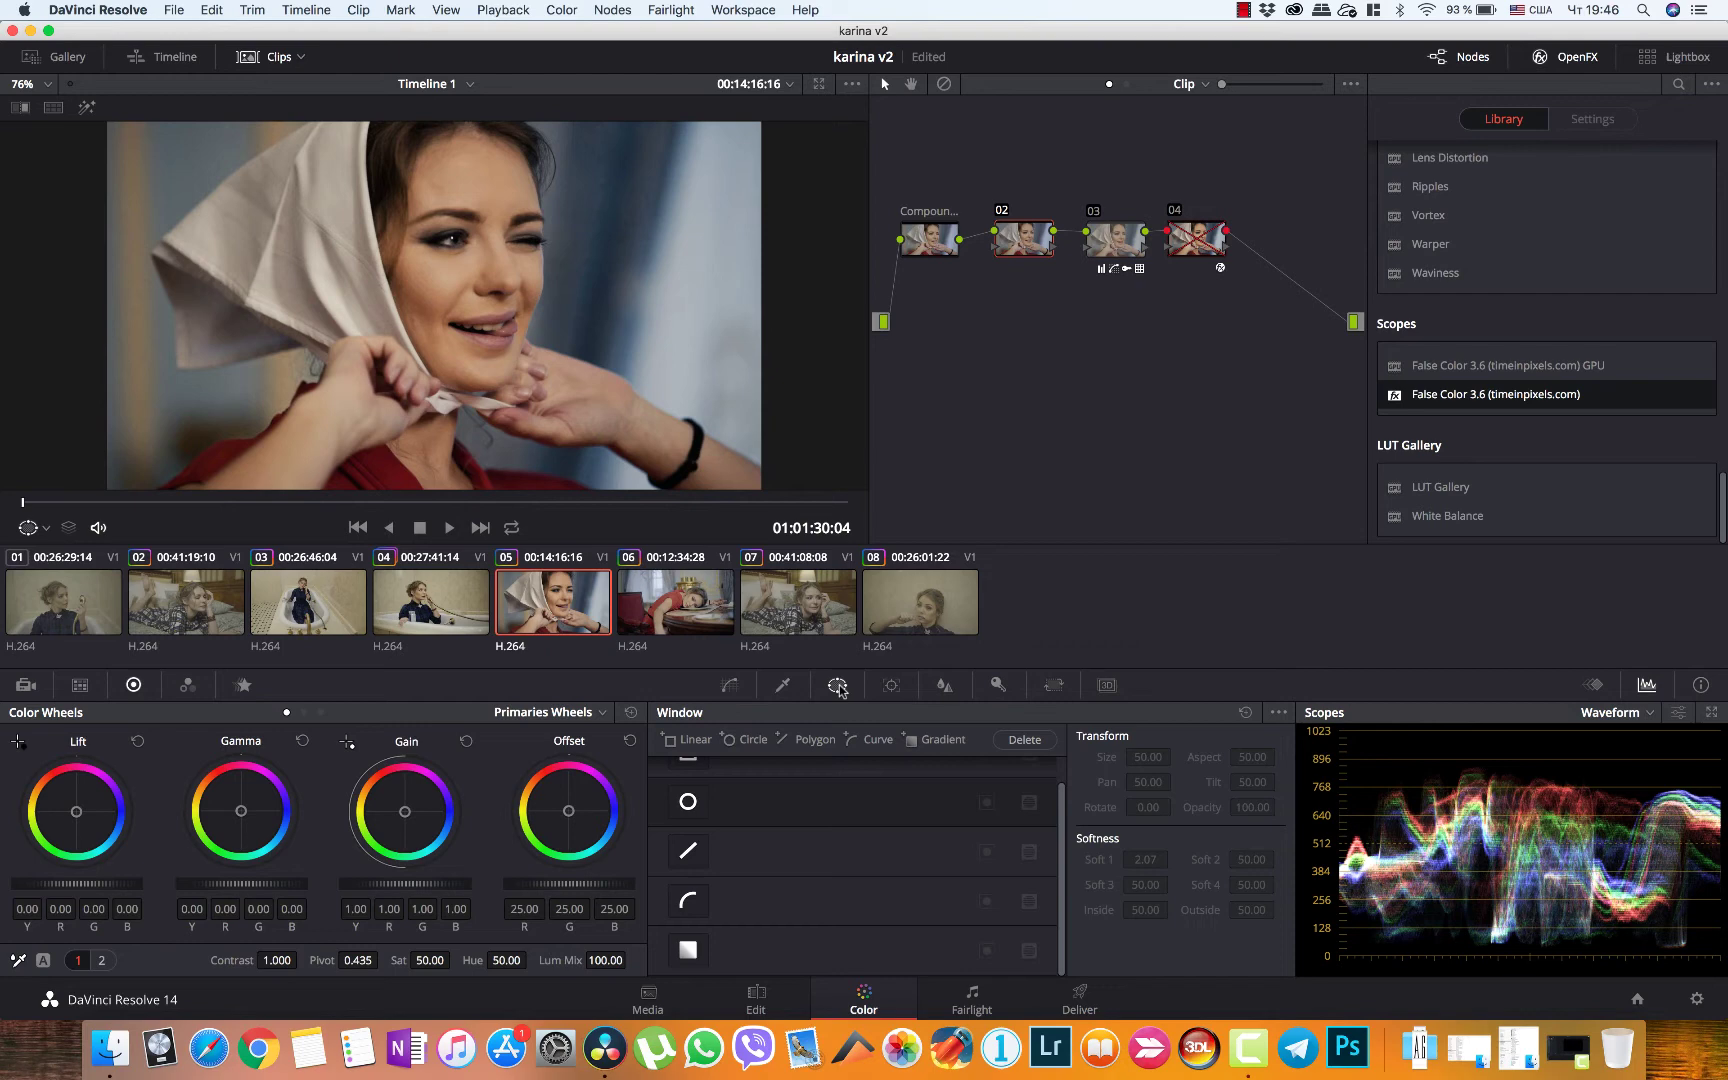
{"action": "left_click", "coordinate": [688, 800]}
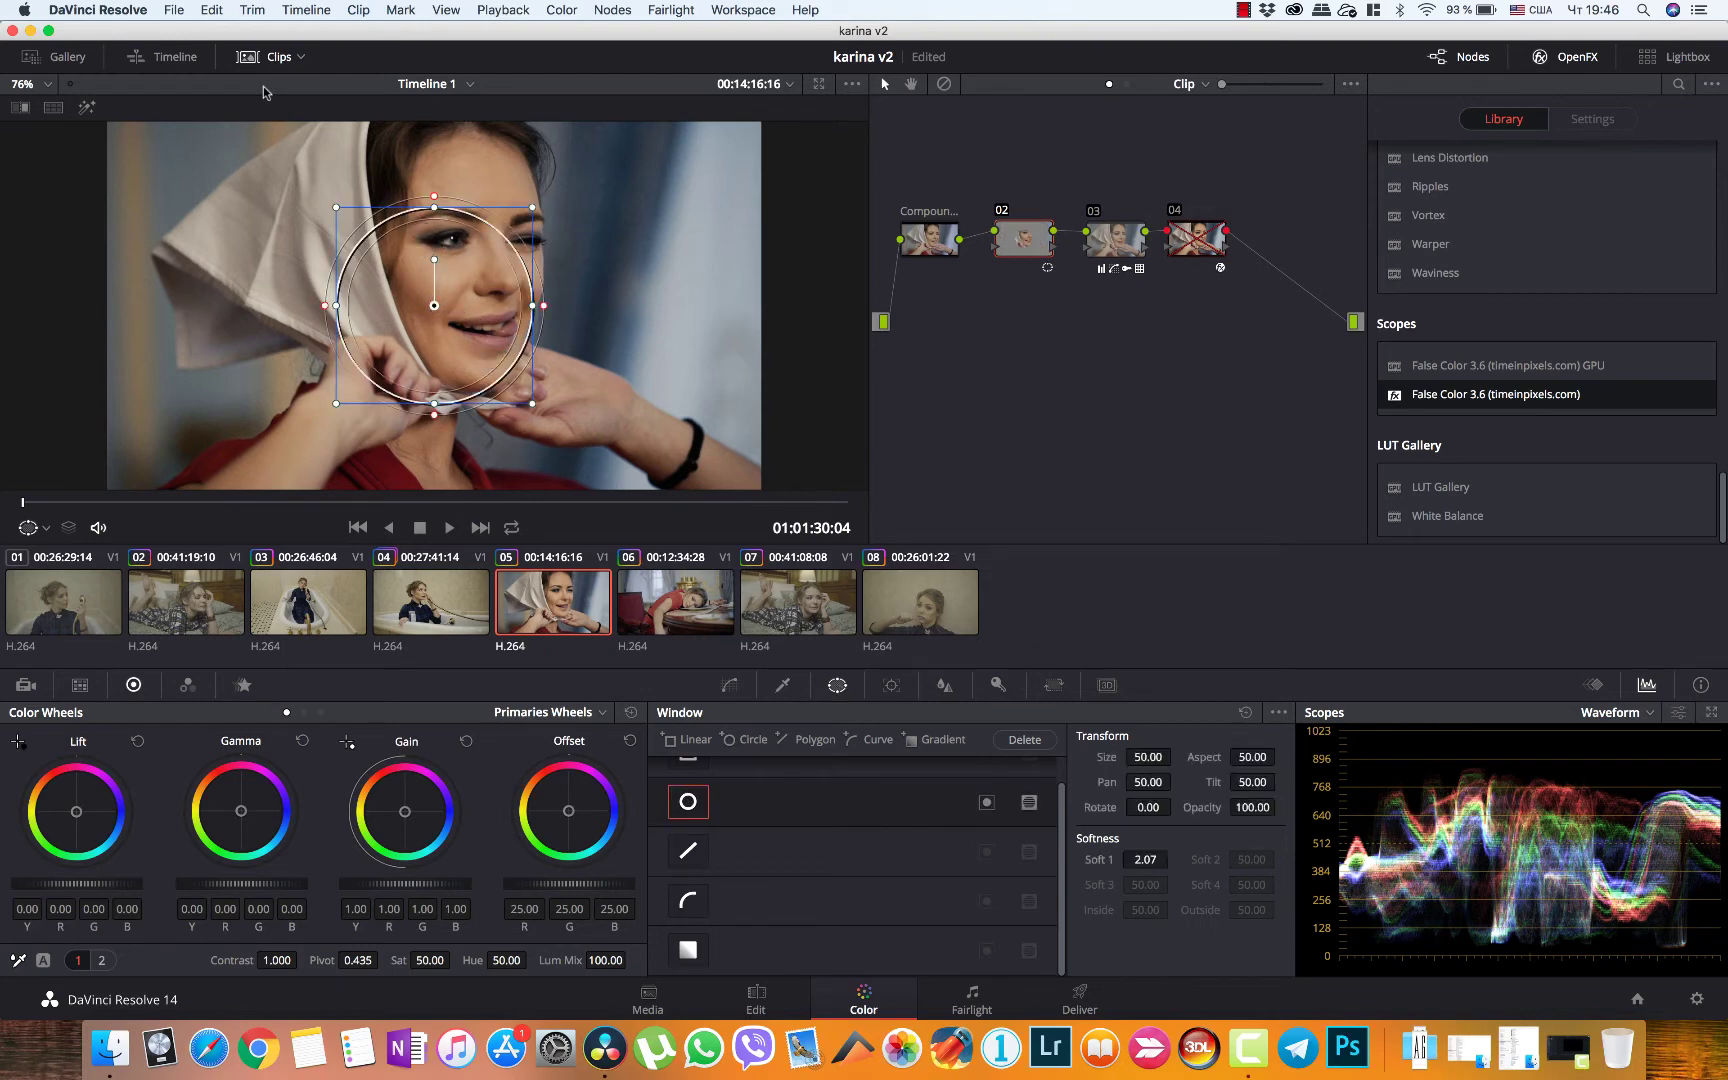
{"action": "left_click", "coordinate": [47, 84]}
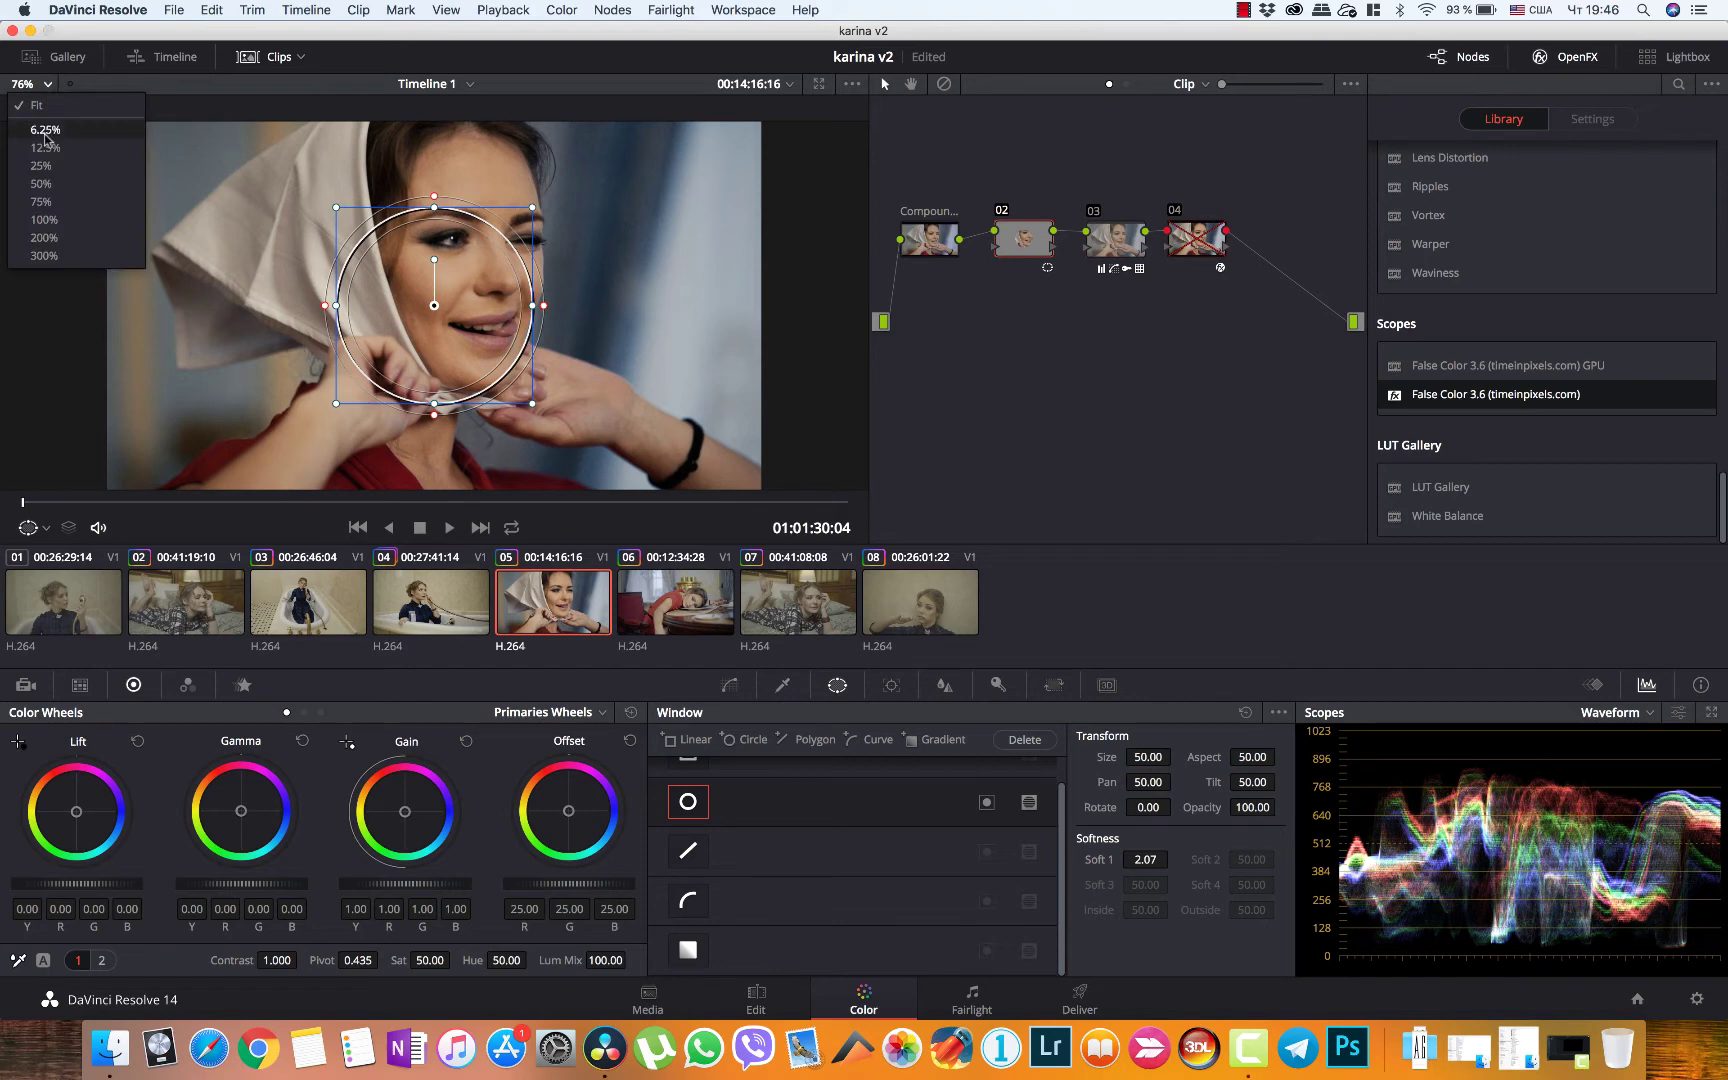
{"action": "left_click", "coordinate": [41, 184]}
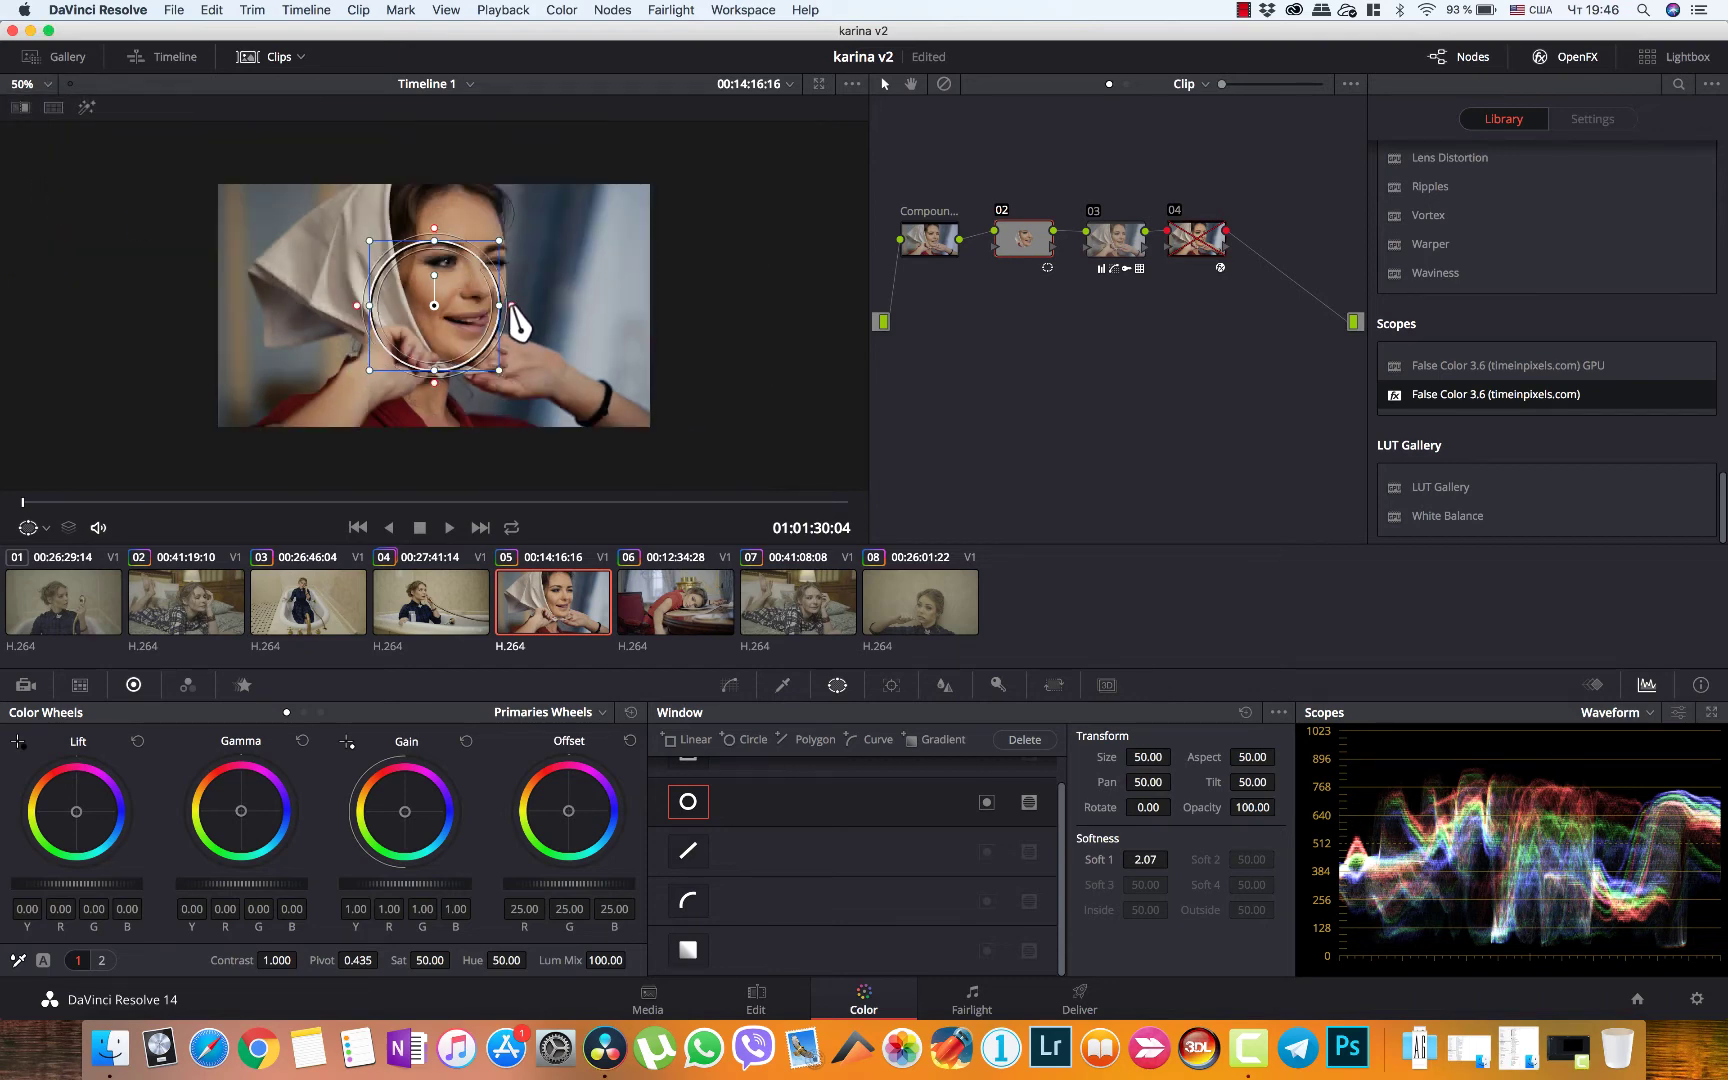
Shape the window into a soft ellipse tilted around the face, invert it, gamma -0.04
{"action": "left_click_drag", "start_coordinate": [511, 305], "coordinate": [533, 306]}
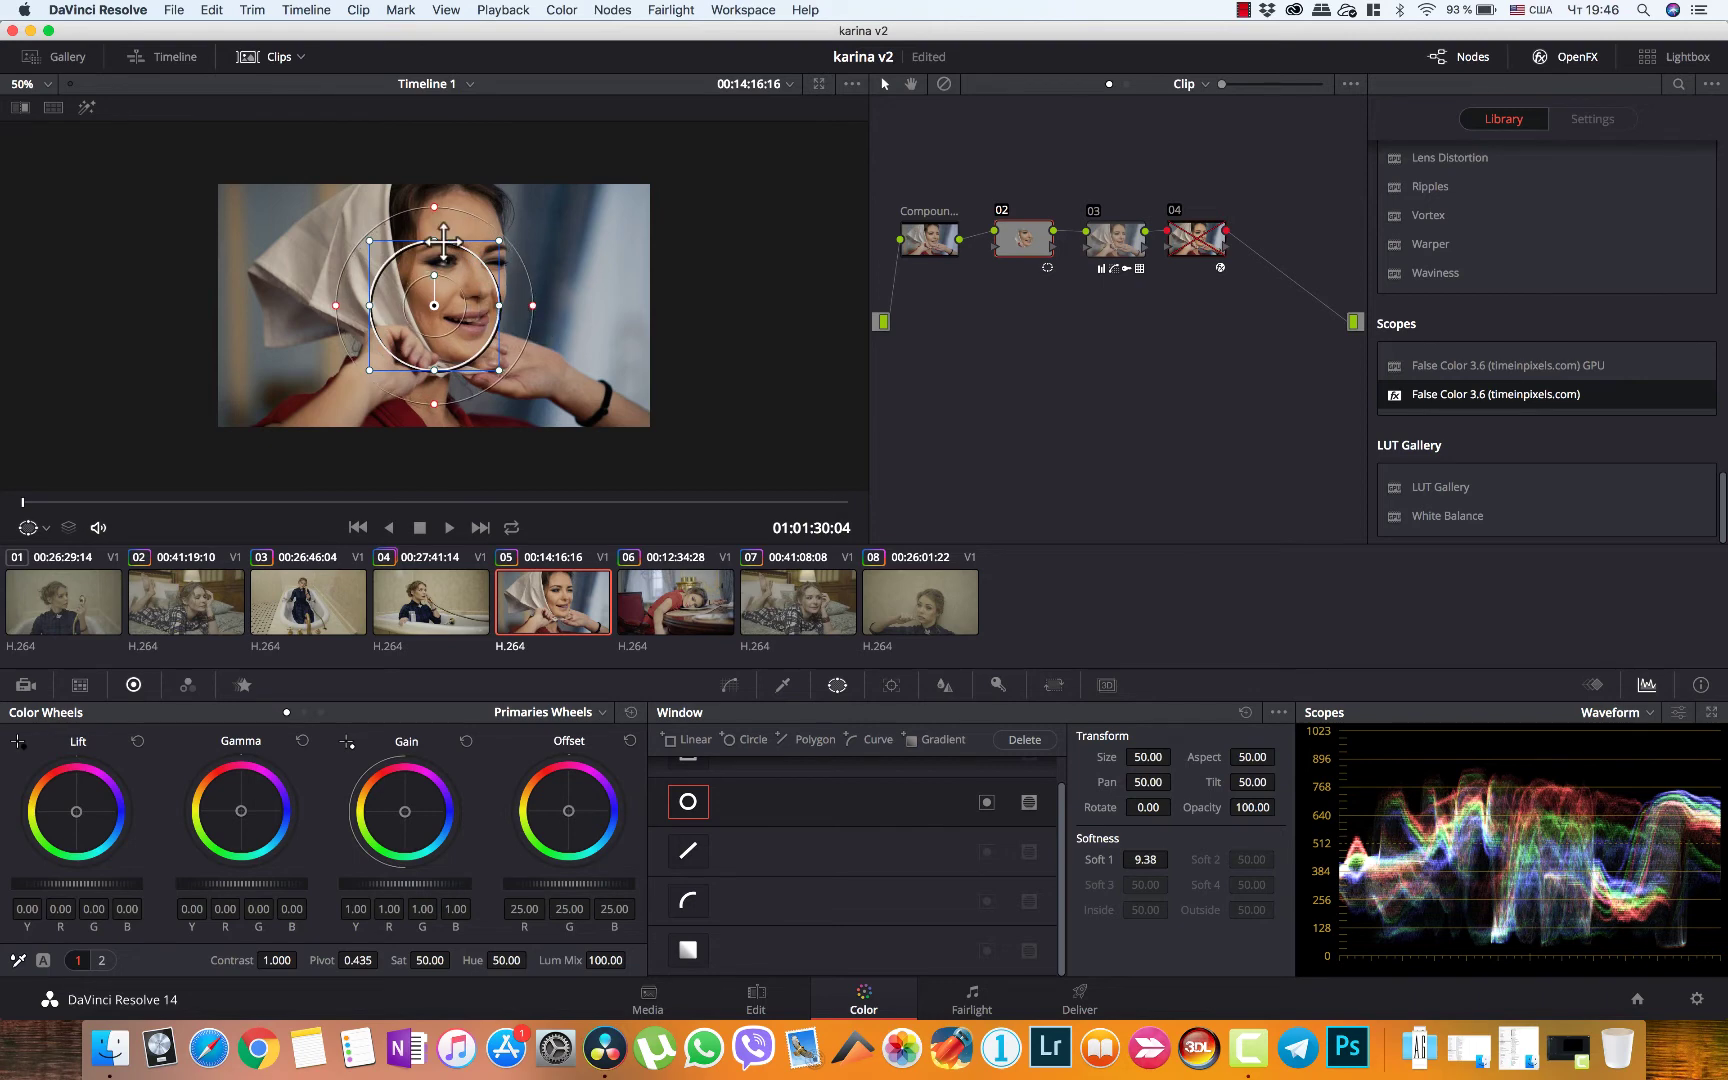
{"action": "left_click_drag", "start_coordinate": [434, 240], "coordinate": [438, 150]}
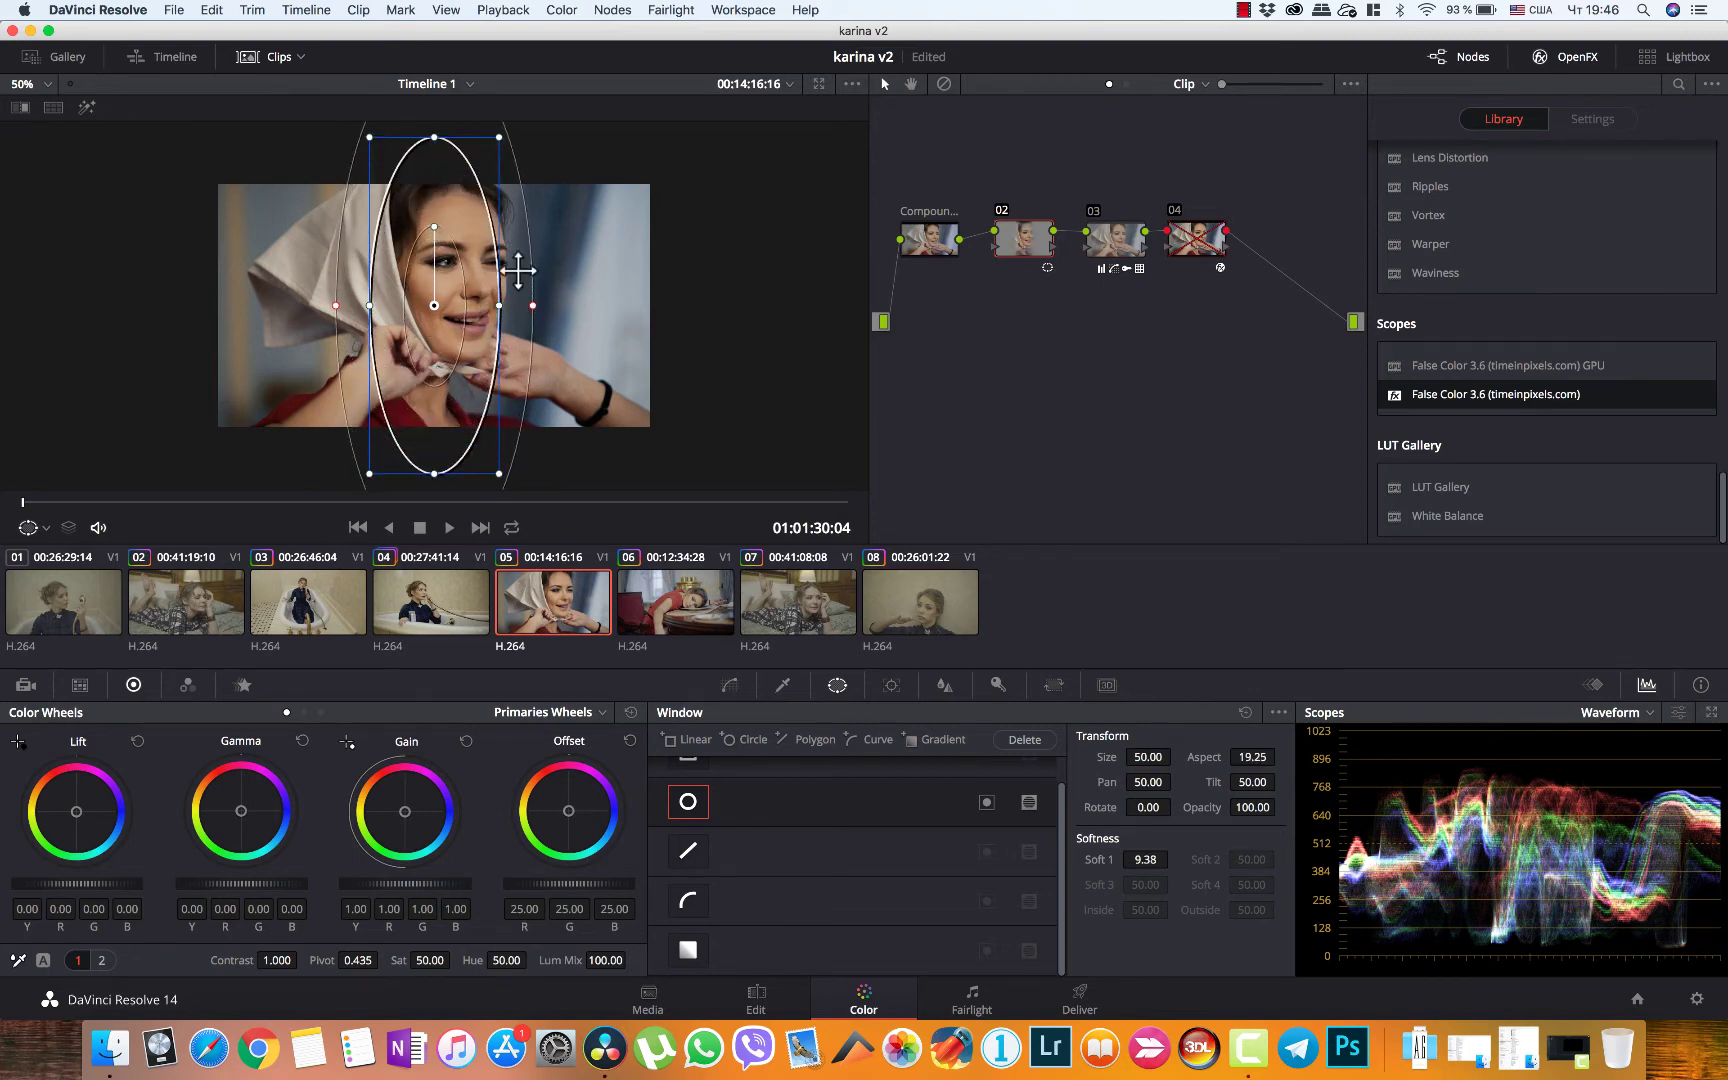
{"action": "left_click_drag", "start_coordinate": [499, 305], "coordinate": [537, 306]}
{"action": "left_click_drag", "start_coordinate": [438, 140], "coordinate": [440, 115]}
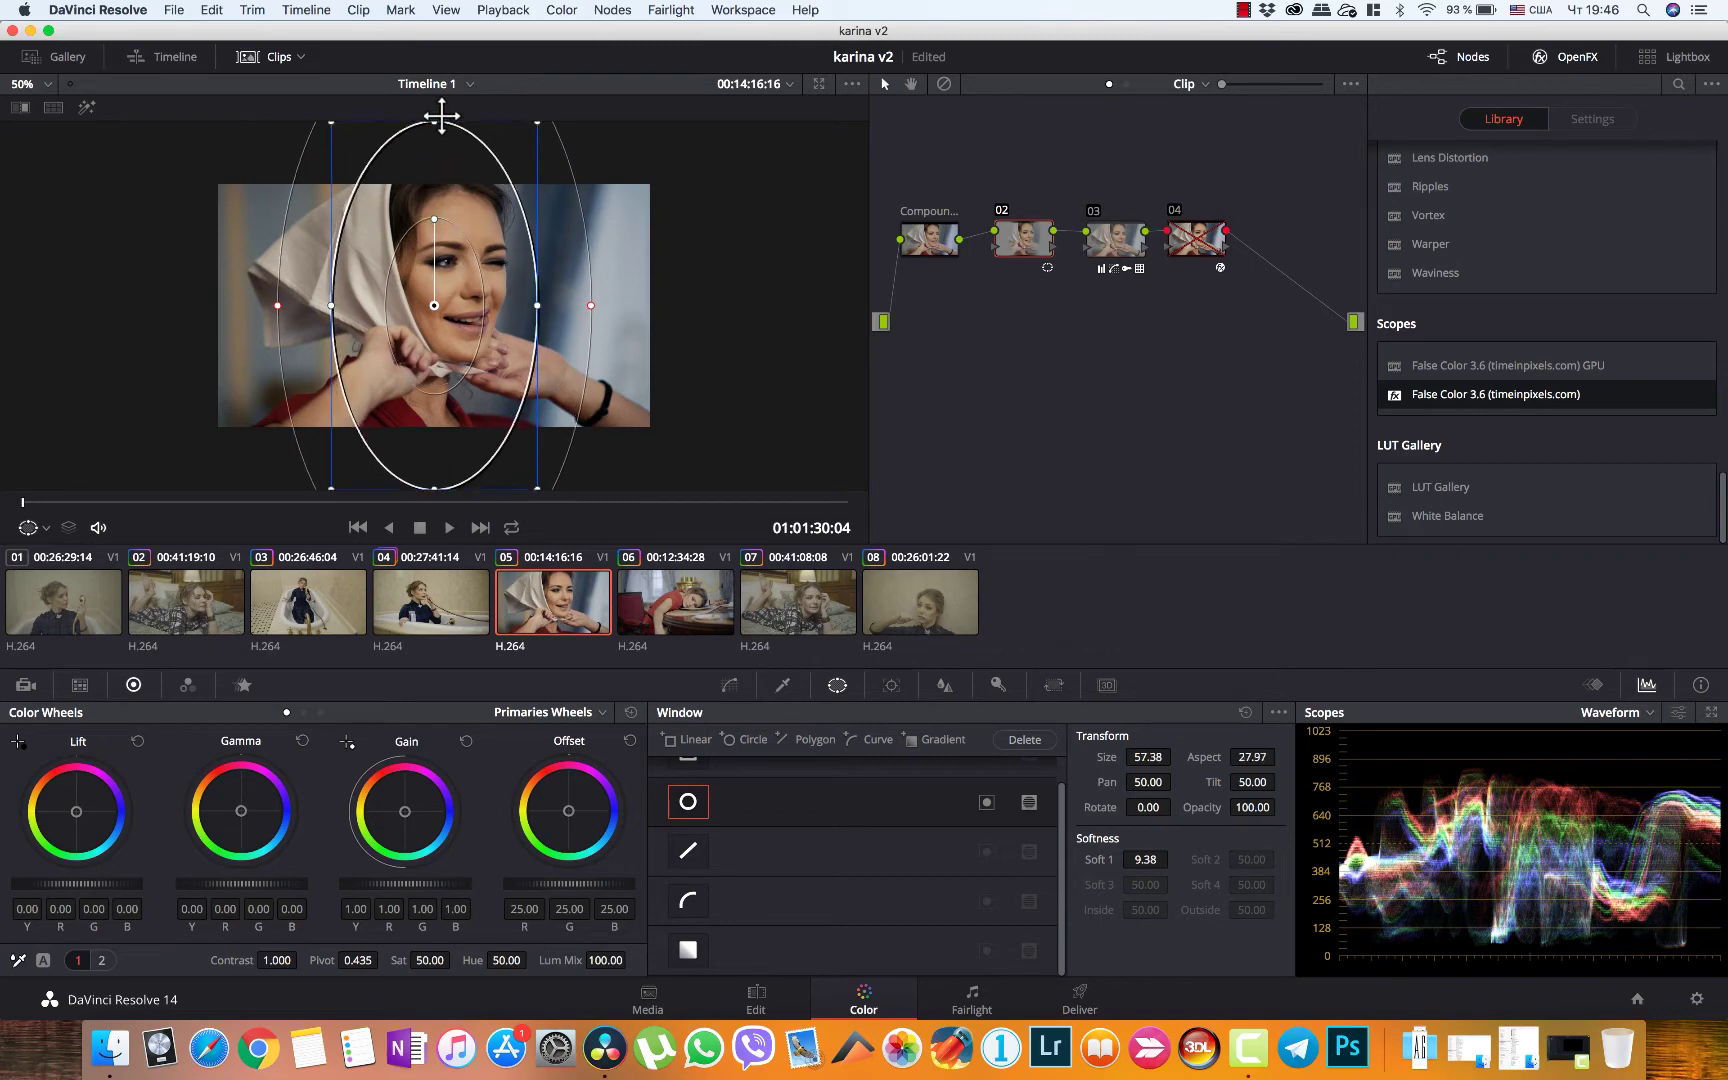
{"action": "left_click_drag", "start_coordinate": [434, 227], "coordinate": [453, 291]}
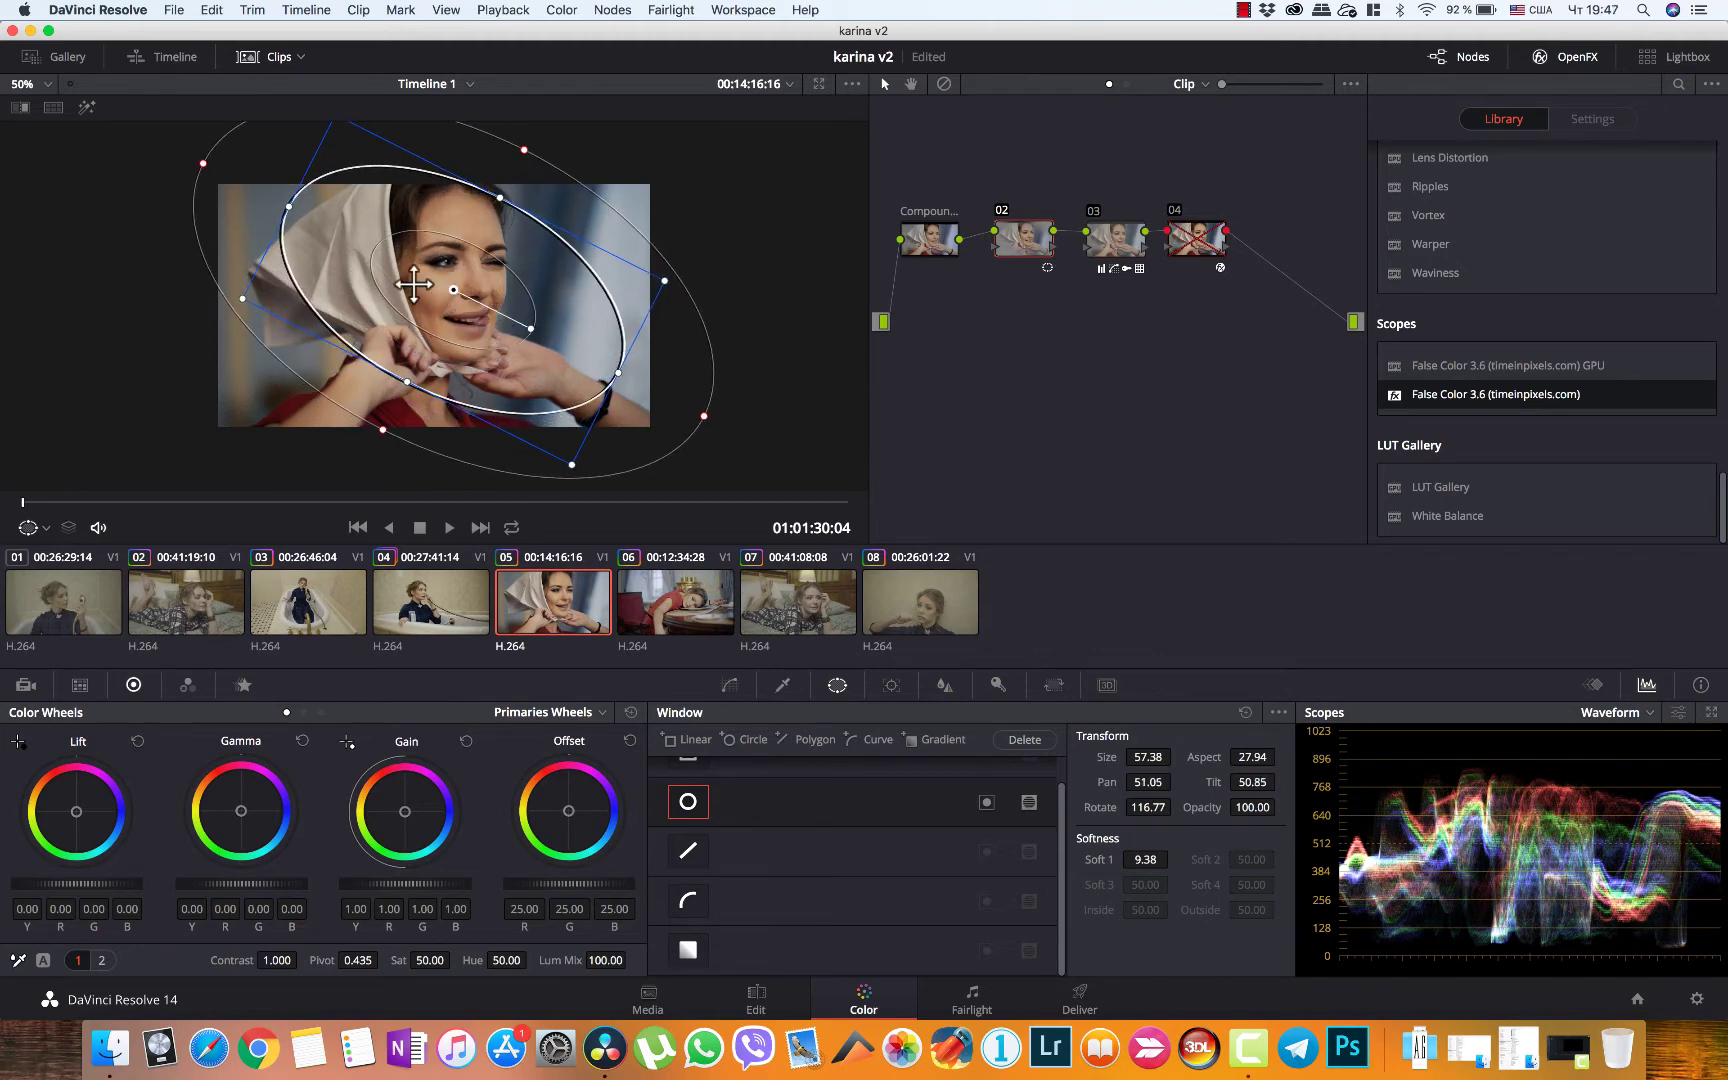
{"action": "left_click", "coordinate": [986, 802]}
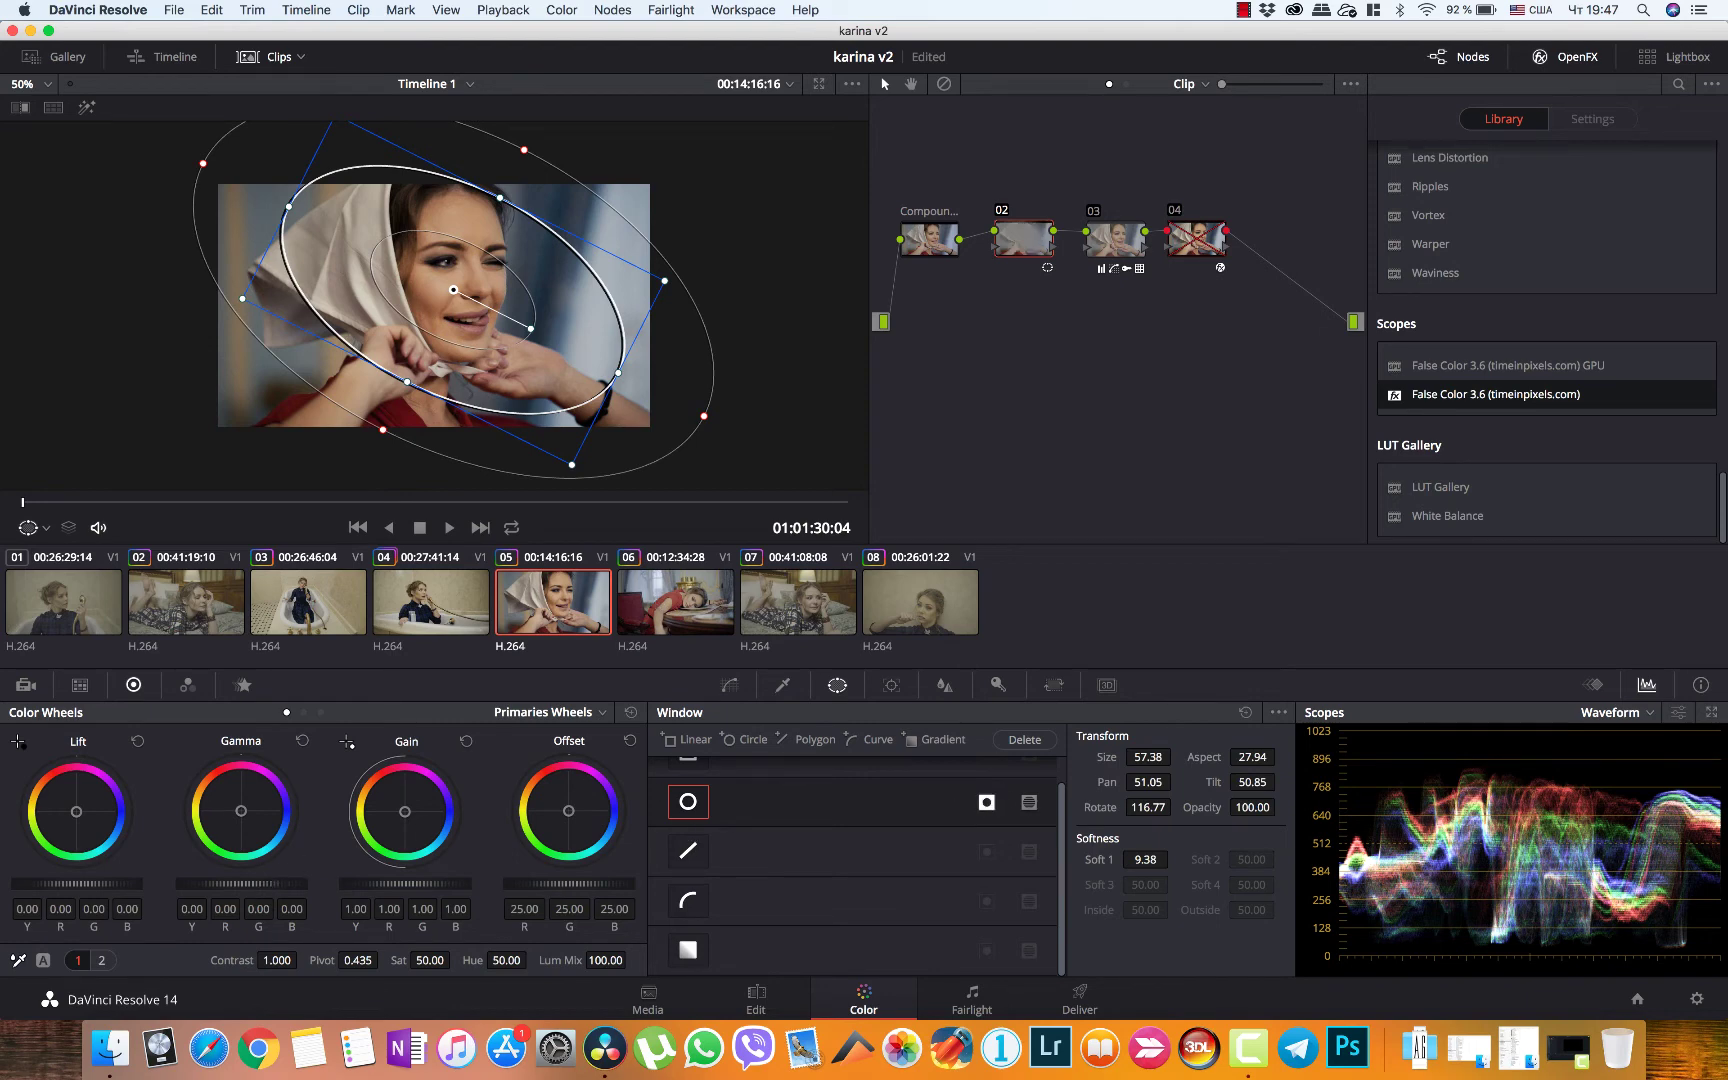
{"action": "left_click_drag", "start_coordinate": [245, 883], "coordinate": [235, 883]}
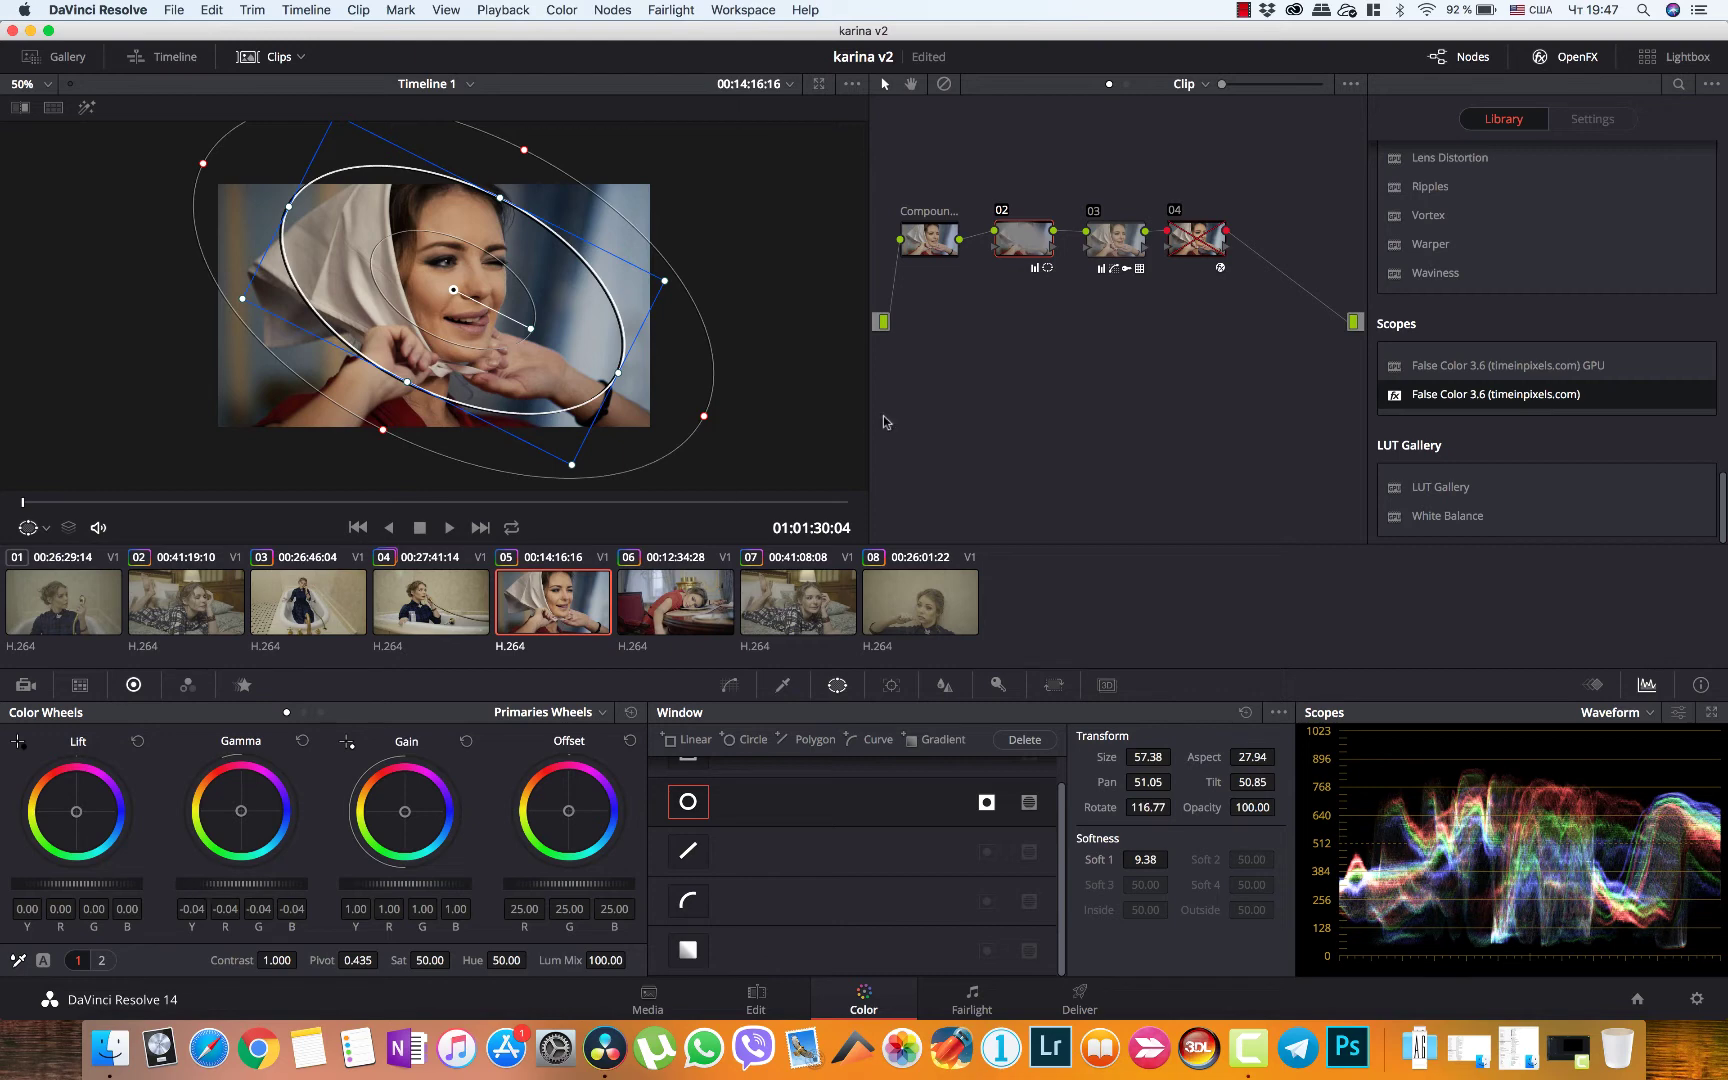
Hide the clip thumbnails, view at 100%, and compare node 02's vignette on and off
{"action": "left_click", "coordinate": [729, 689]}
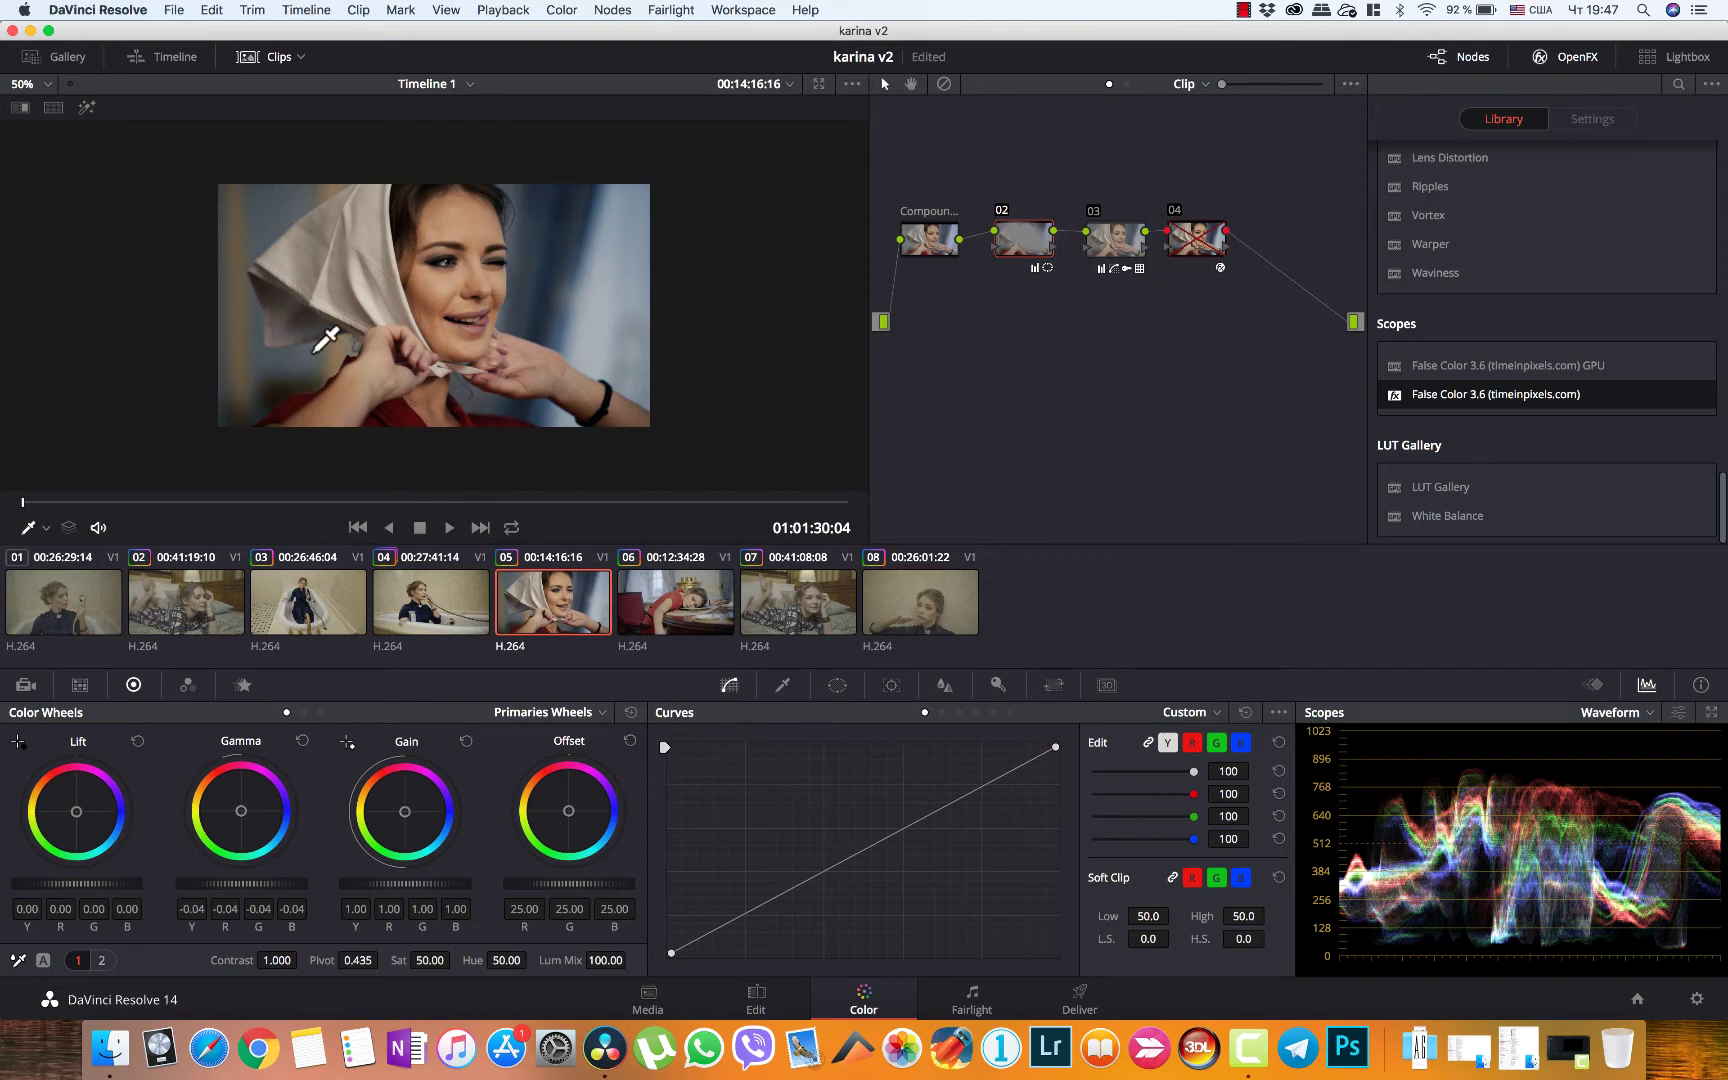
{"action": "left_click", "coordinate": [270, 60]}
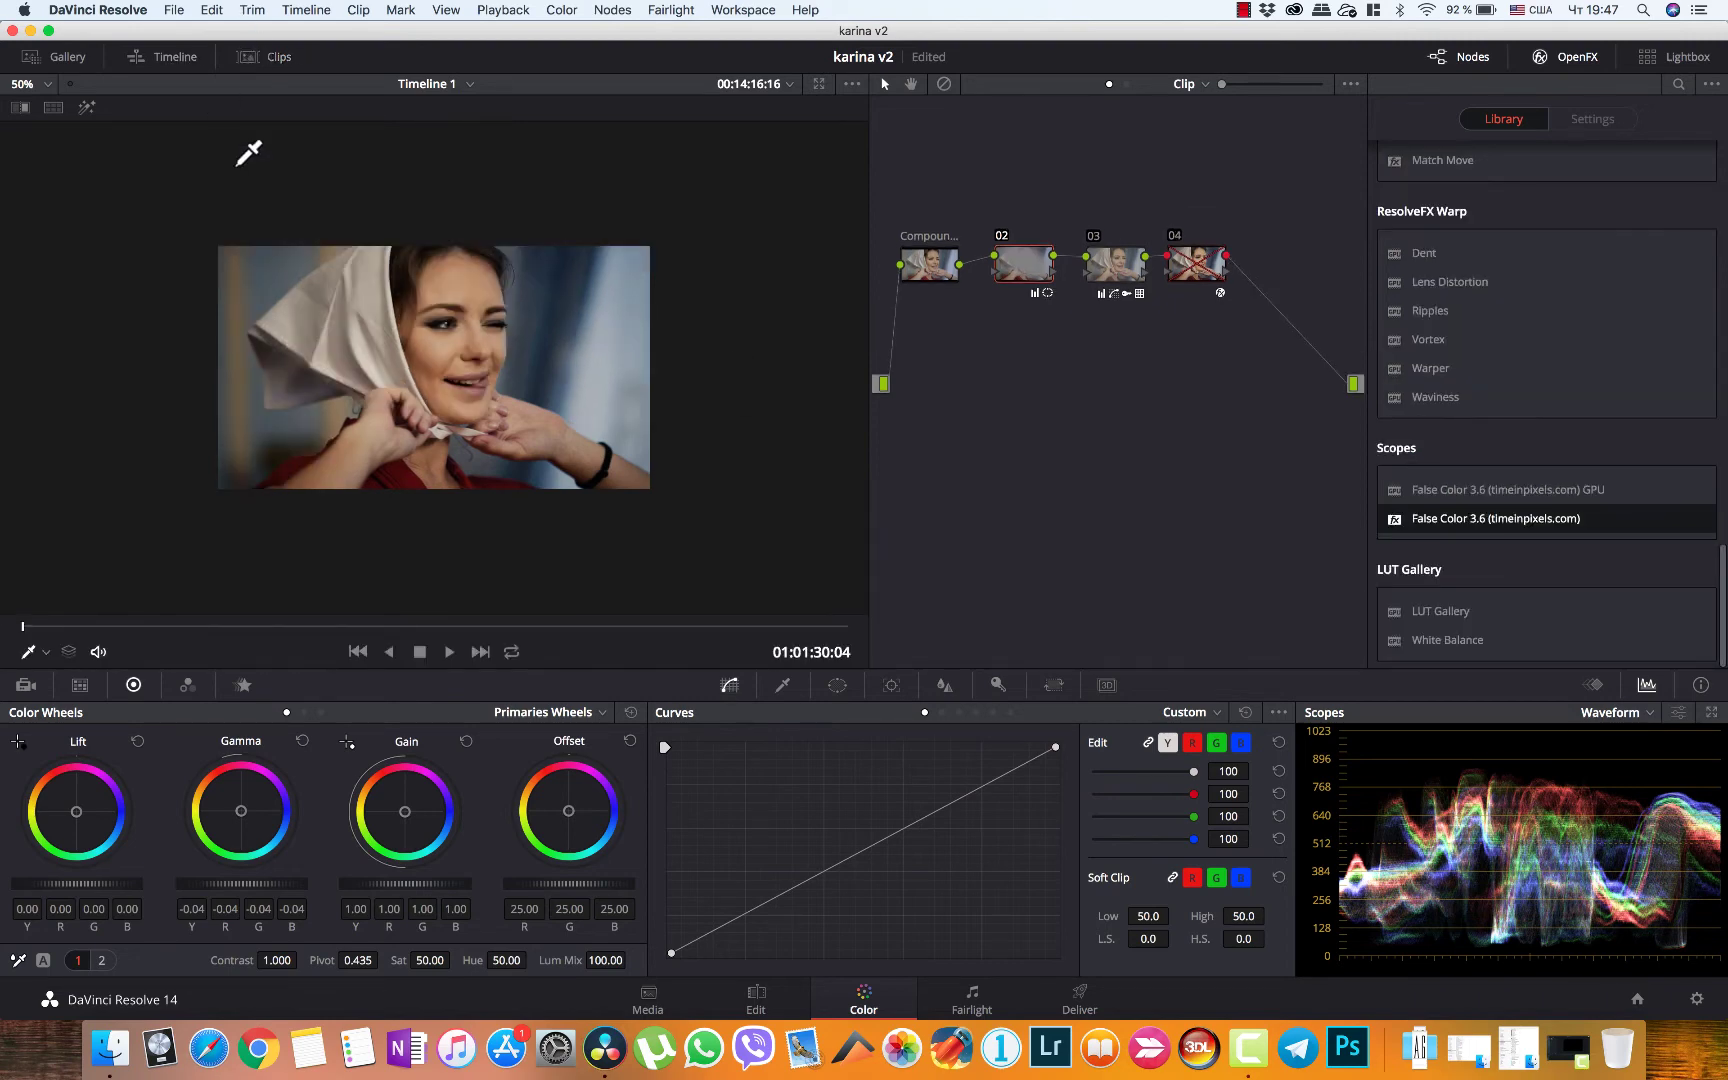
{"action": "left_click", "coordinate": [44, 86]}
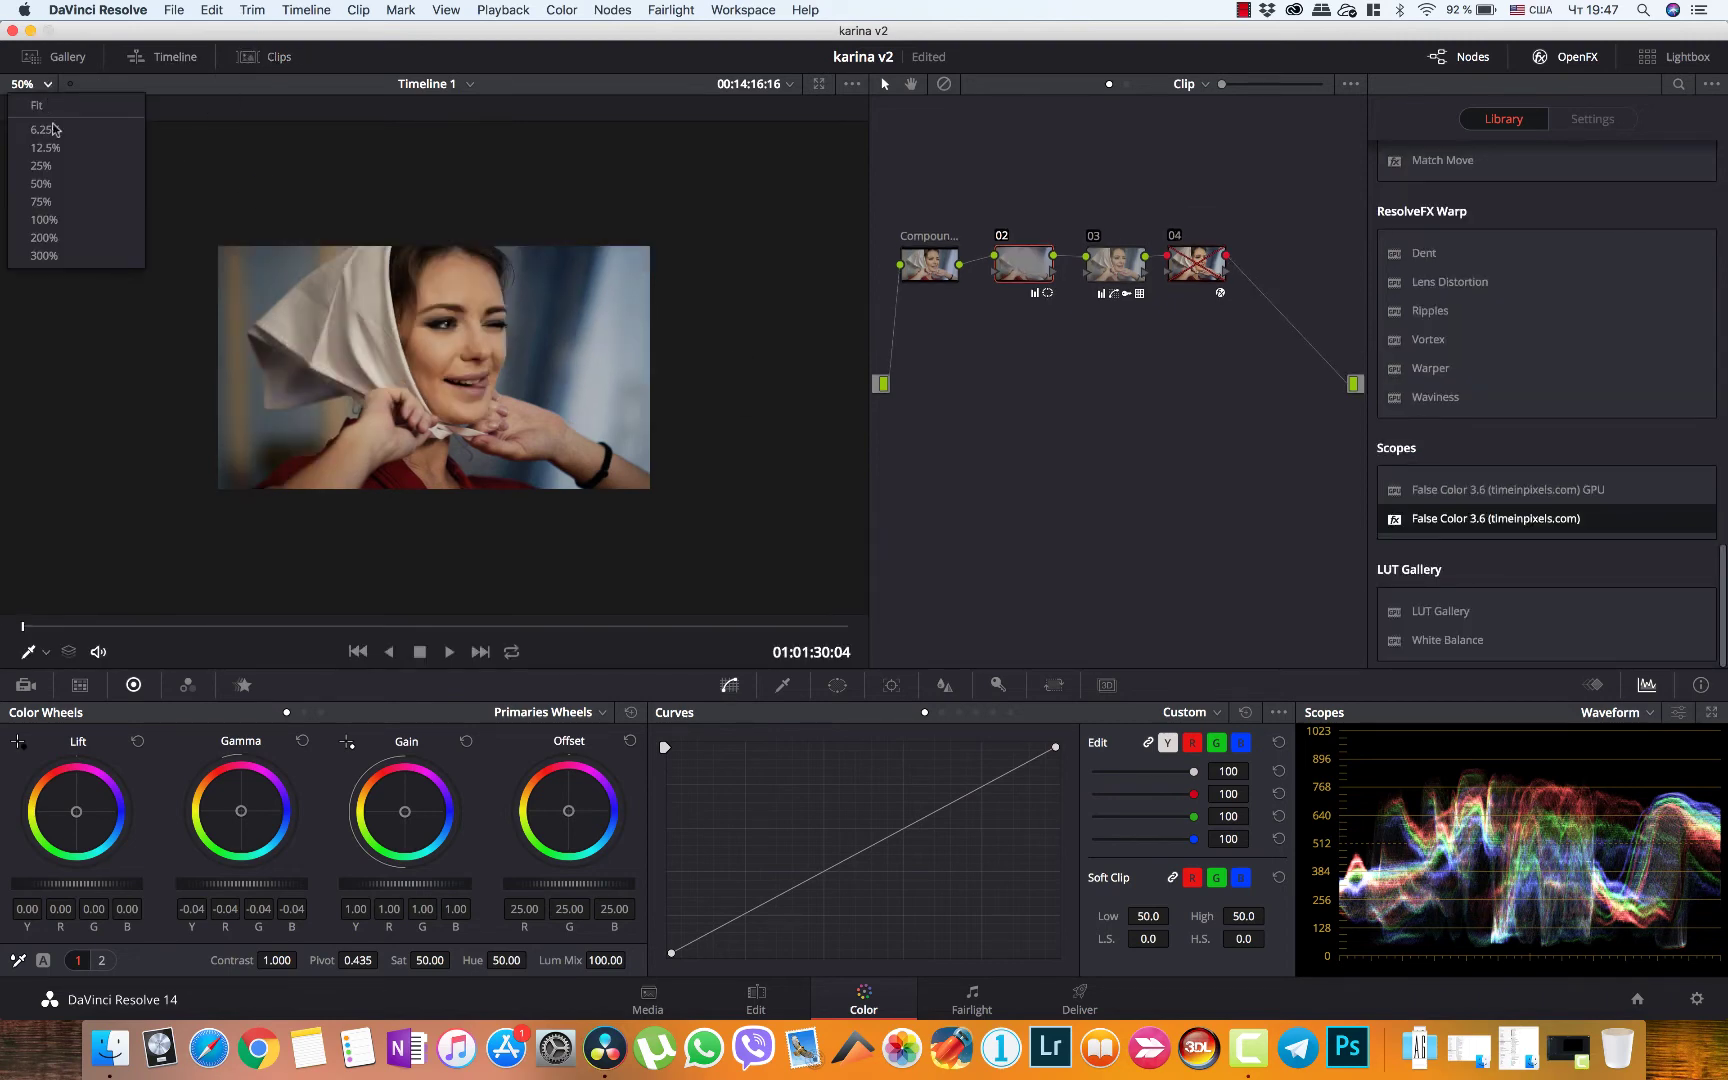
{"action": "left_click", "coordinate": [60, 215]}
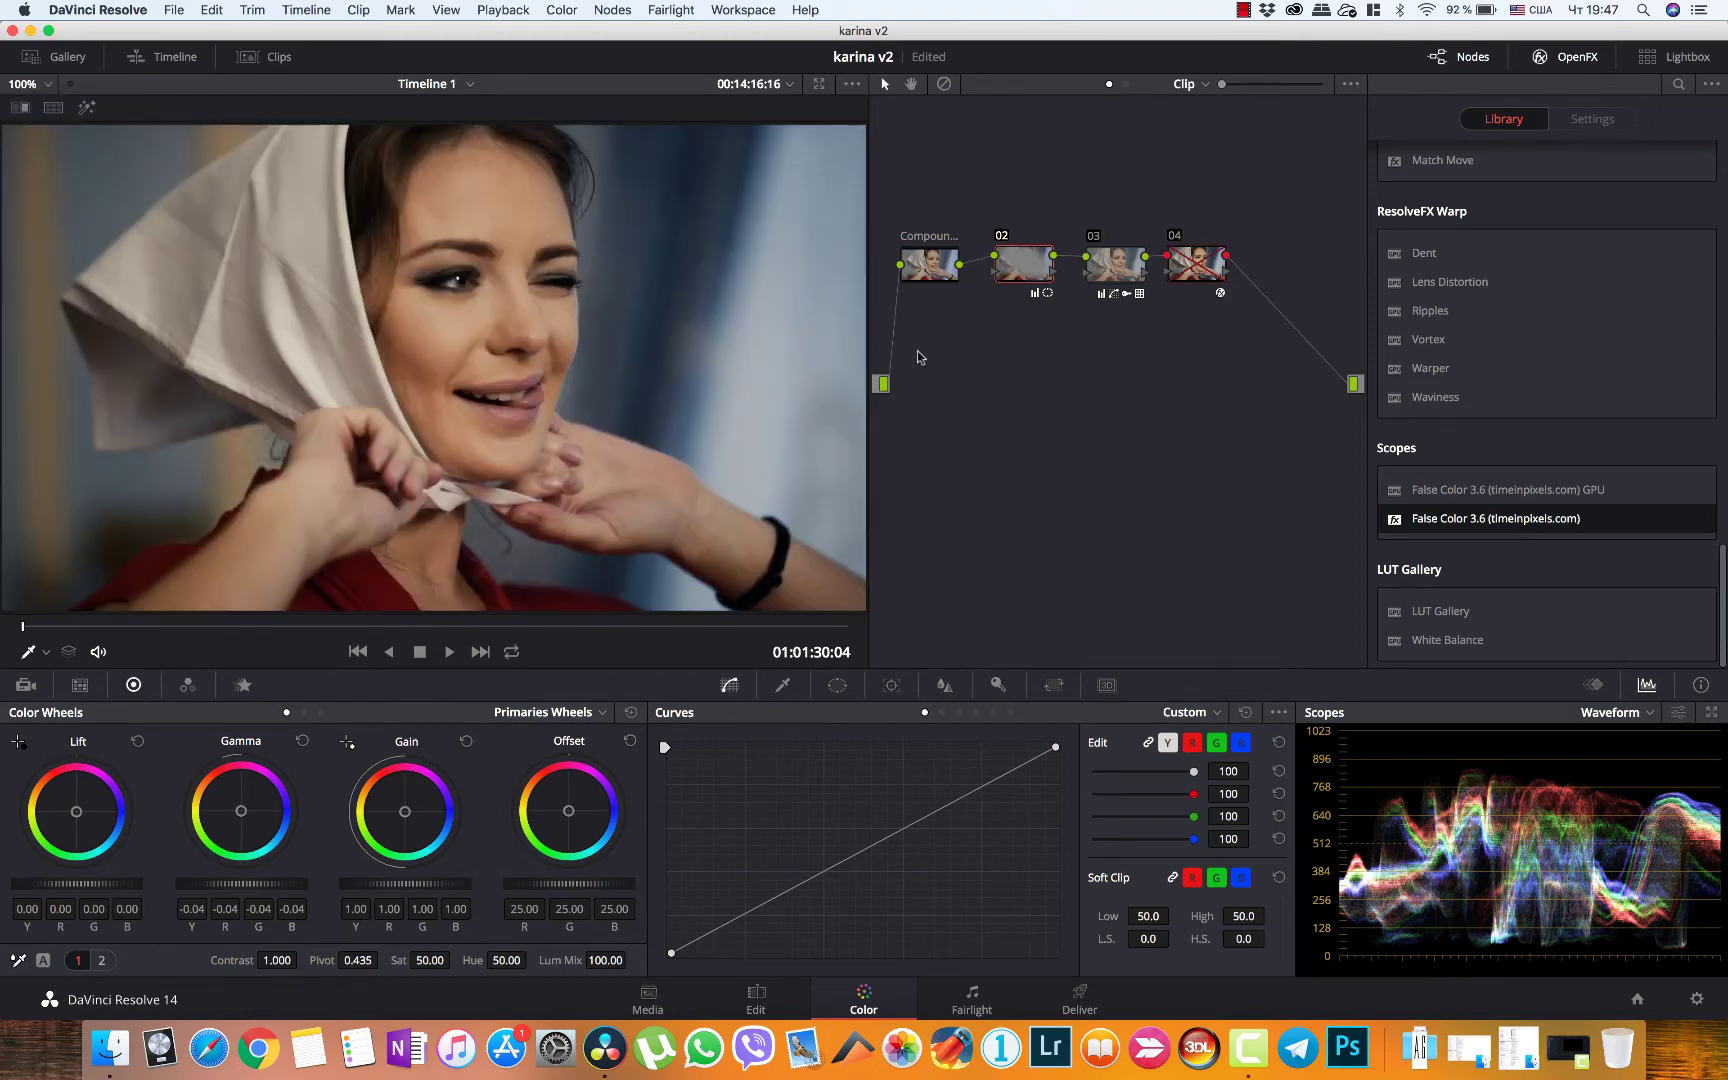
{"action": "key", "text": "super+d"}
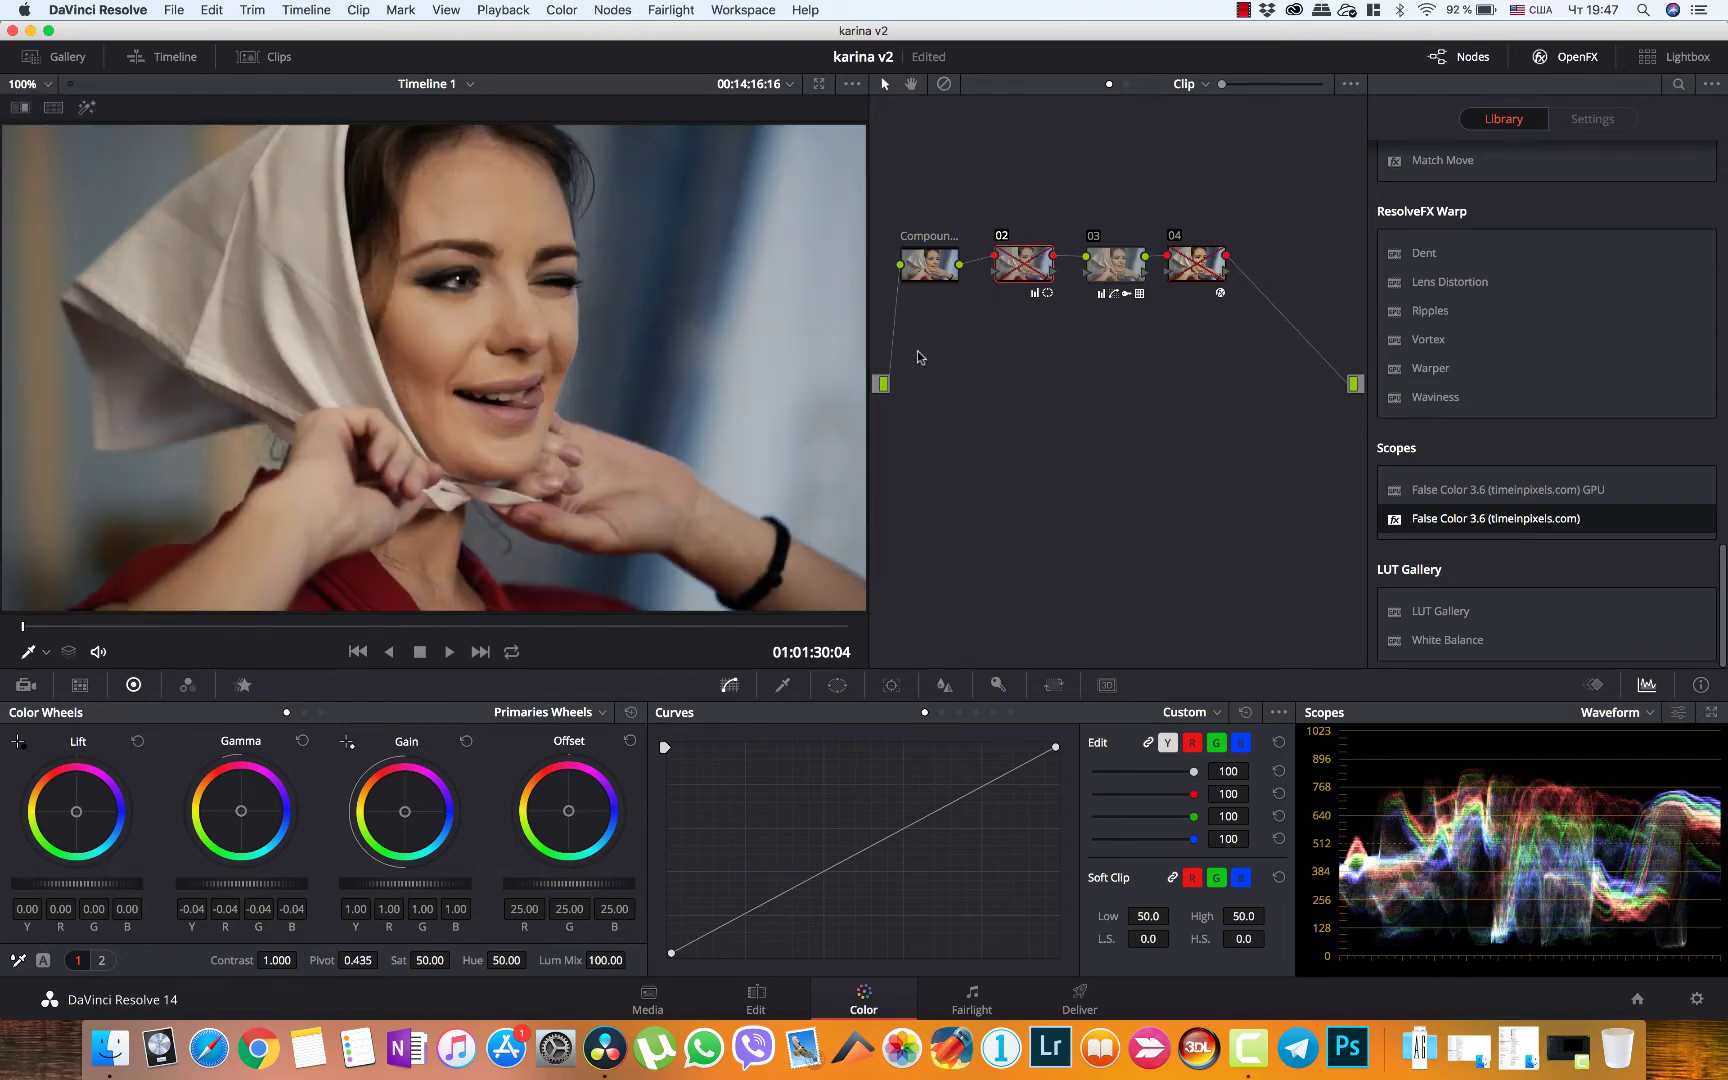
{"action": "key", "text": "super+d"}
Combine nodes 02 and 03 into a compound node and toggle it to compare
{"action": "left_click_drag", "start_coordinate": [990, 185], "coordinate": [1164, 346]}
{"action": "right_click", "coordinate": [1113, 270]}
{"action": "mouse_move", "coordinate": [1155, 520]}
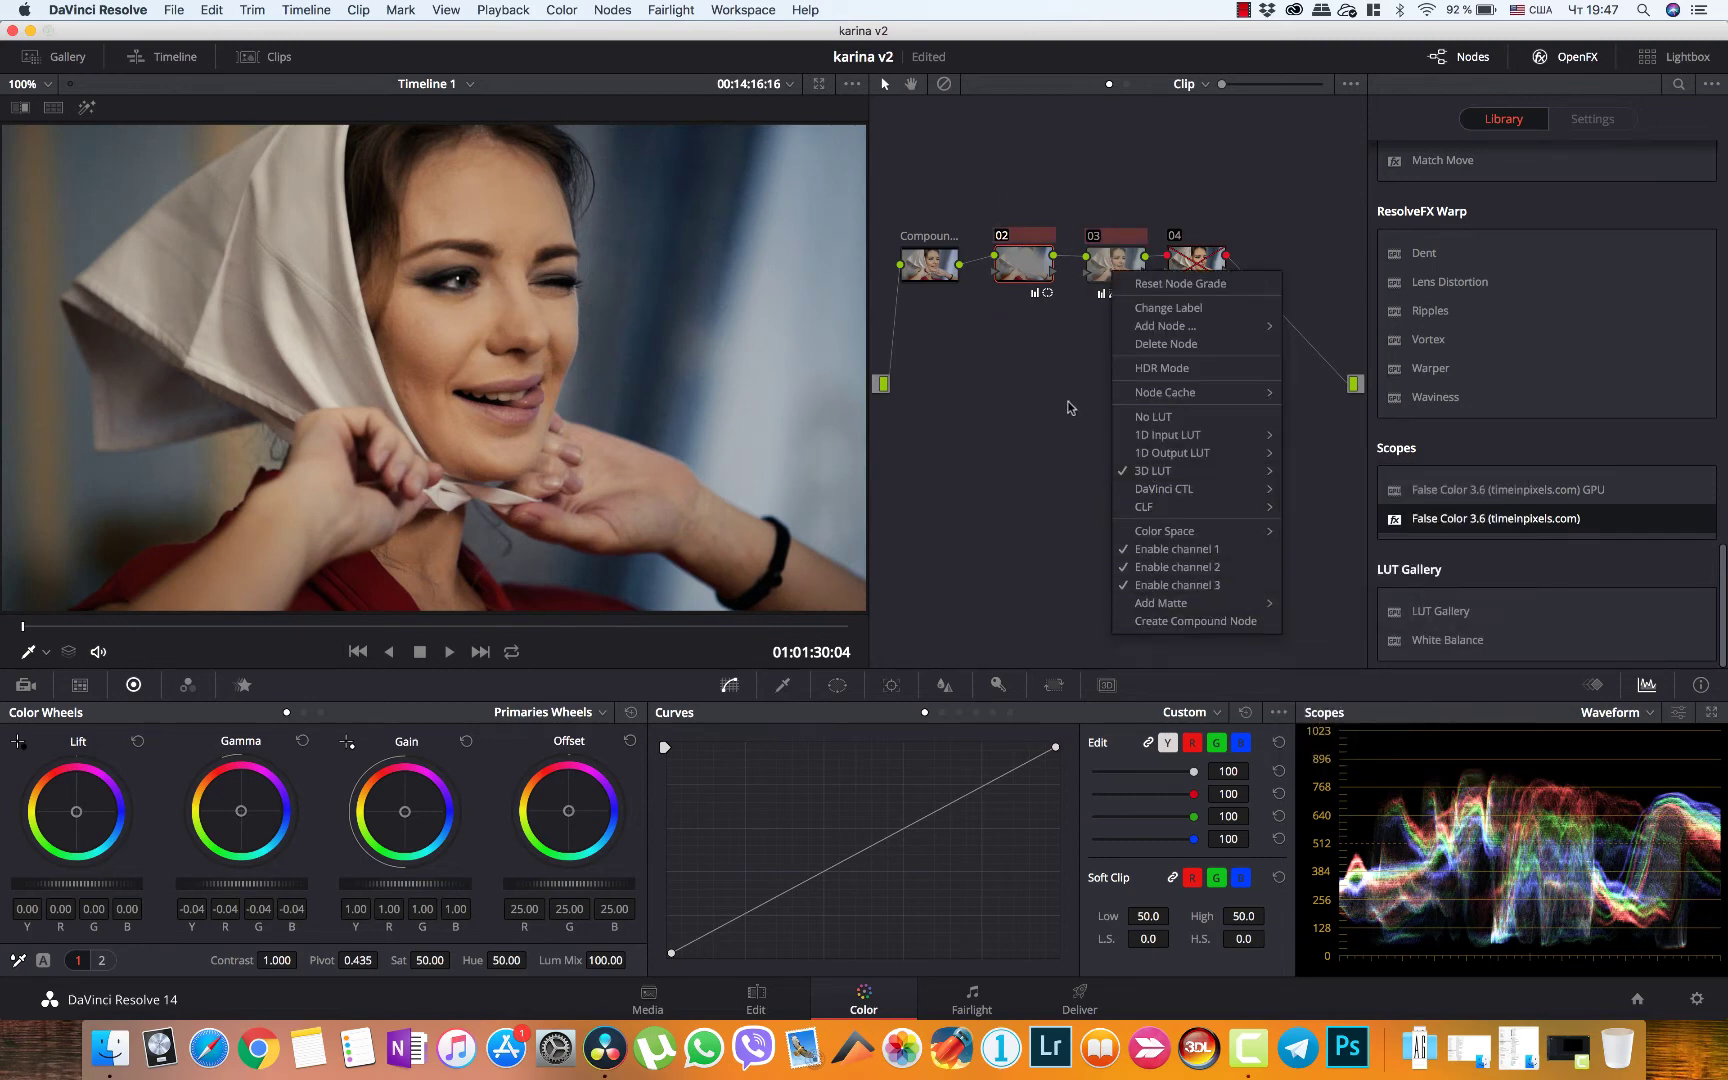
{"action": "left_click", "coordinate": [1150, 621]}
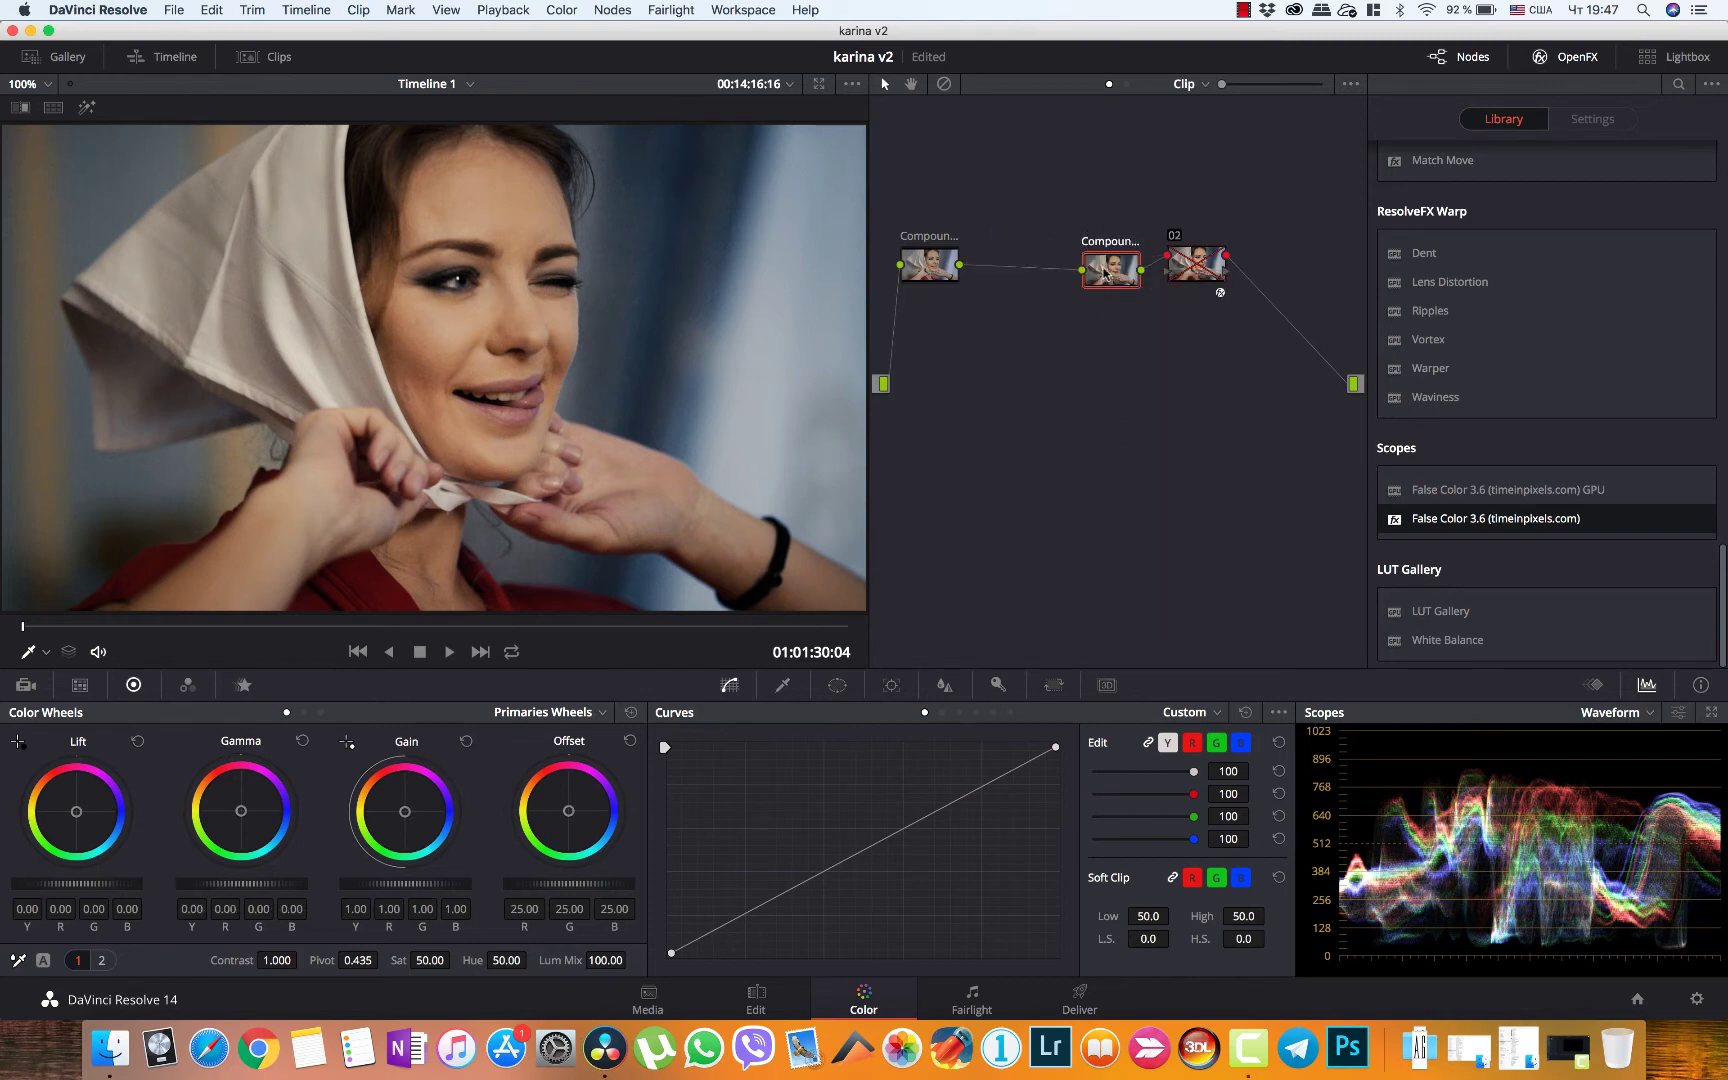
{"action": "left_click_drag", "start_coordinate": [1115, 258], "coordinate": [1035, 266]}
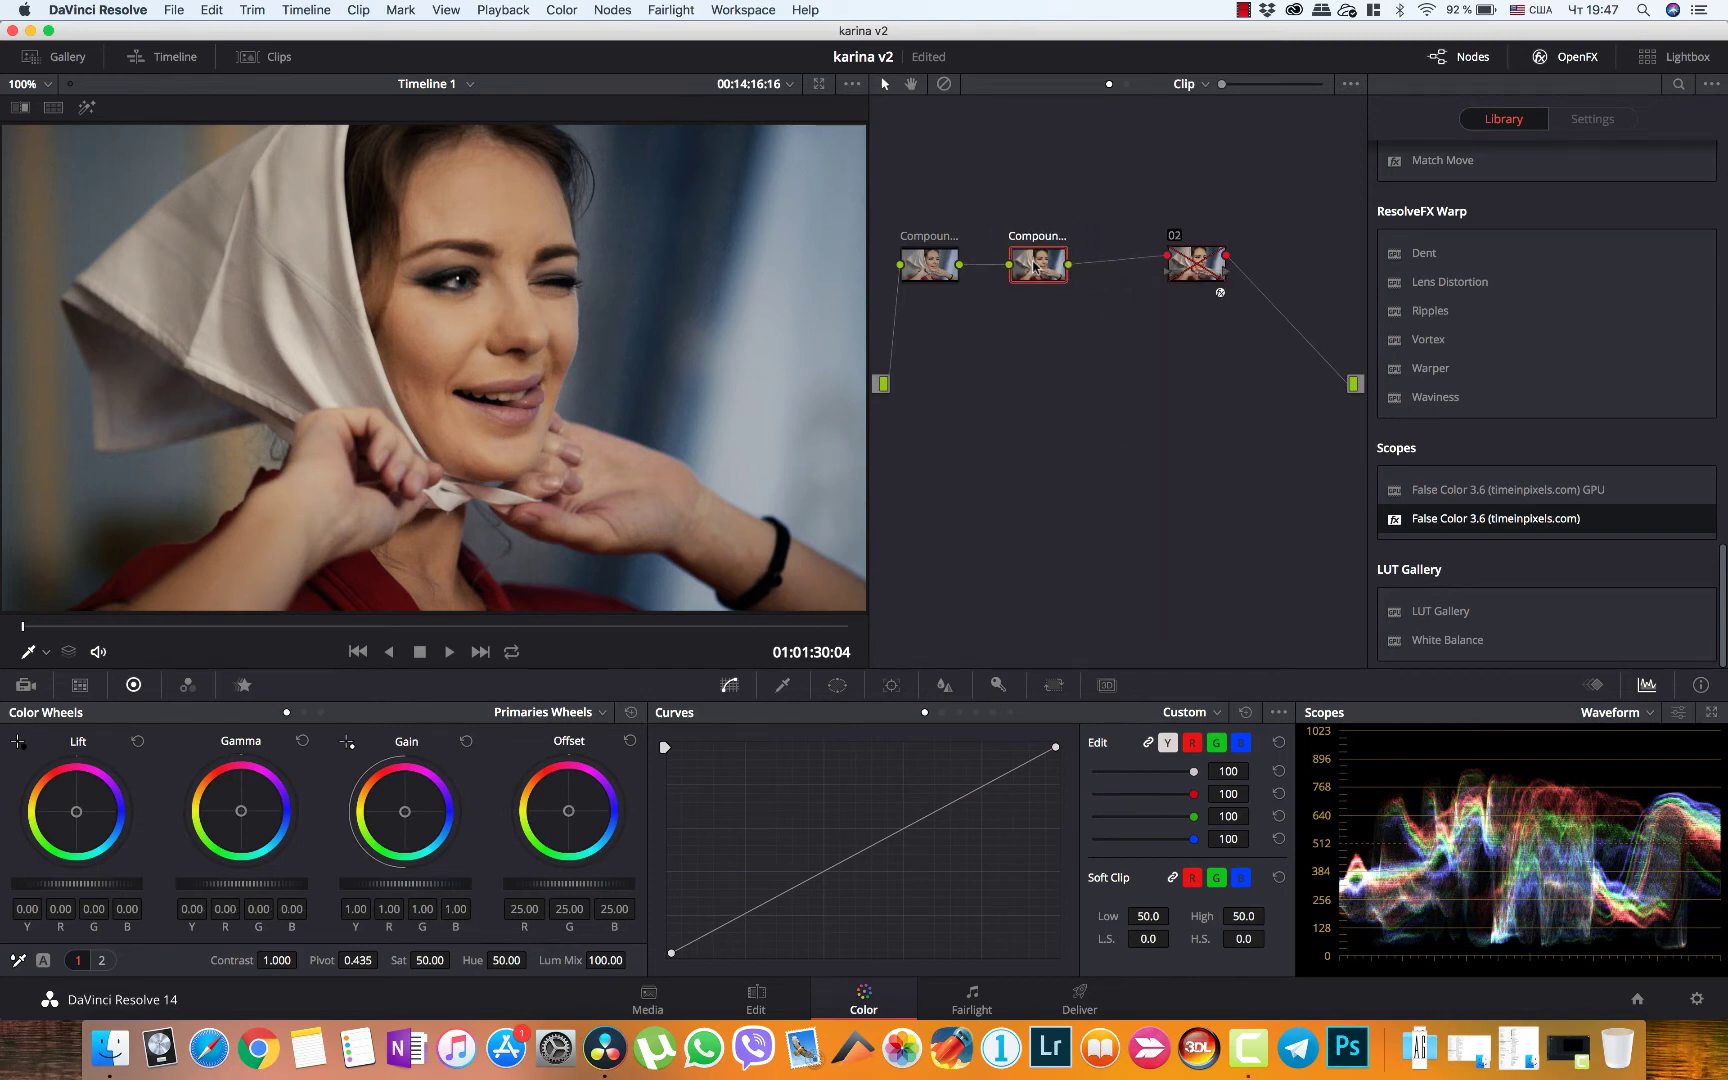
{"action": "key", "text": "ctrl+d"}
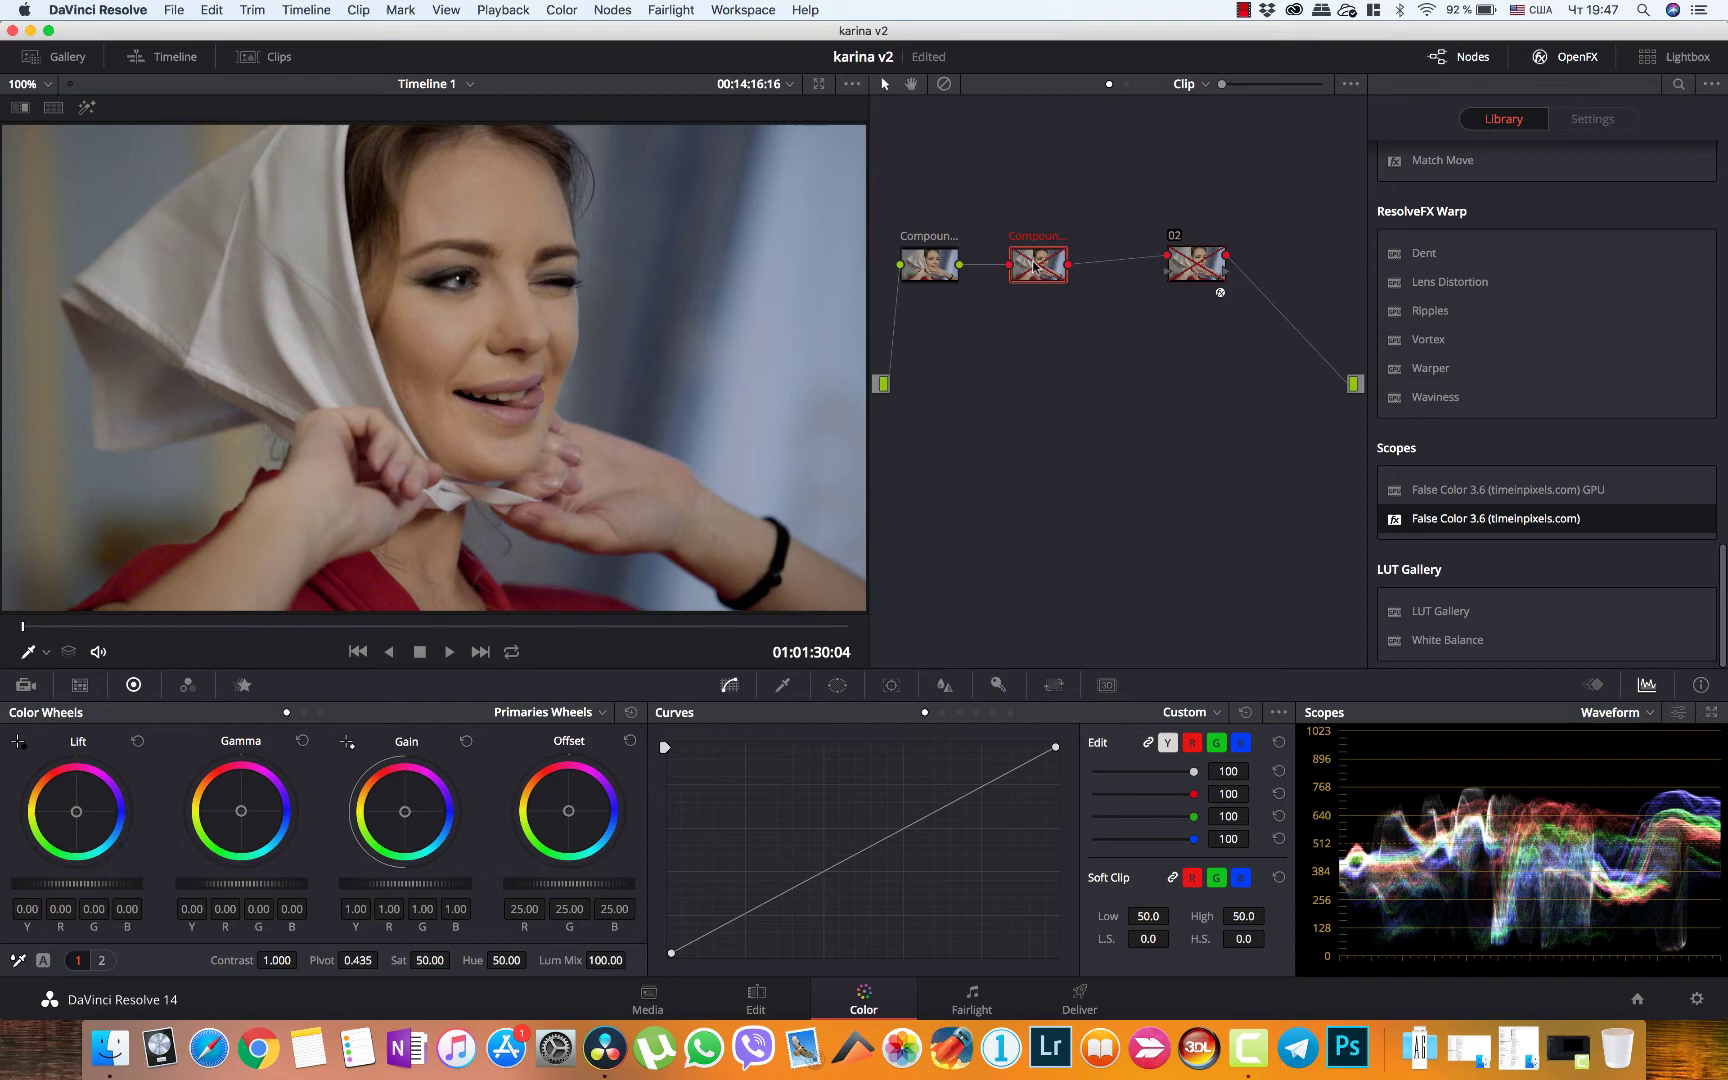
{"action": "key", "text": "ctrl+d"}
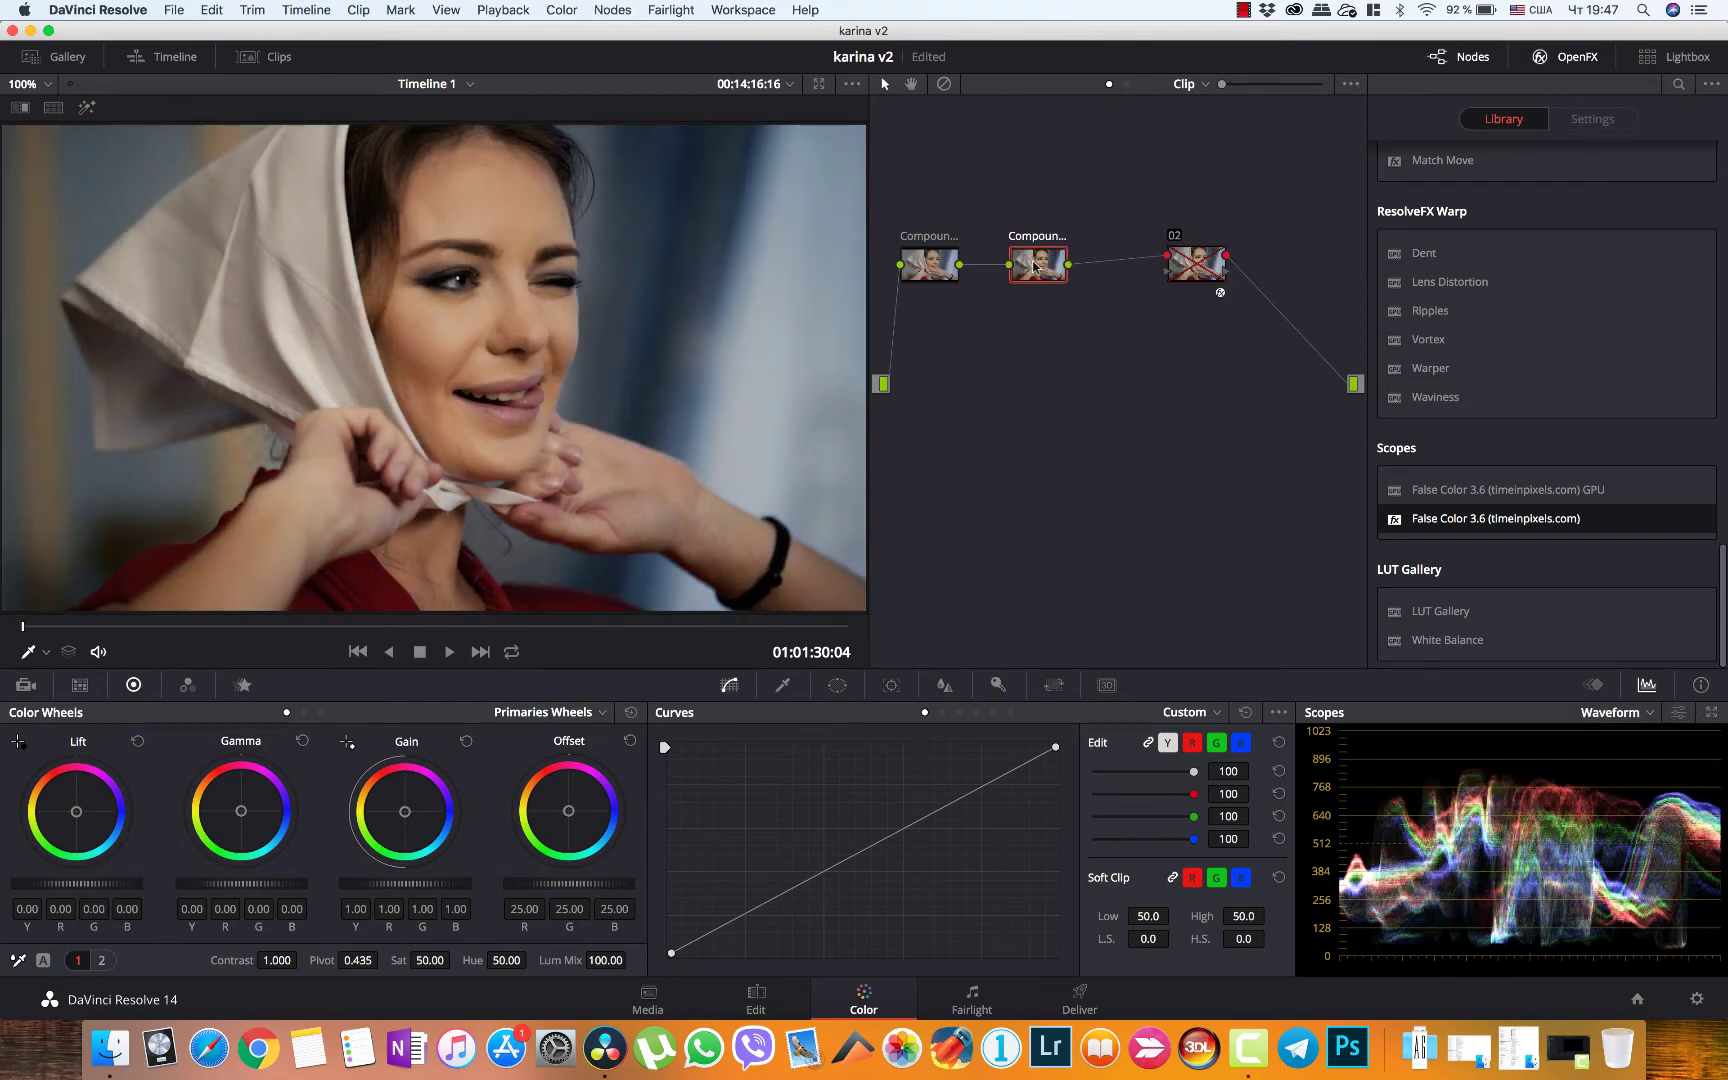
Apply 2.35 letterbox output blanking from the Timeline menu
{"action": "left_click", "coordinate": [305, 10]}
{"action": "mouse_move", "coordinate": [424, 477]}
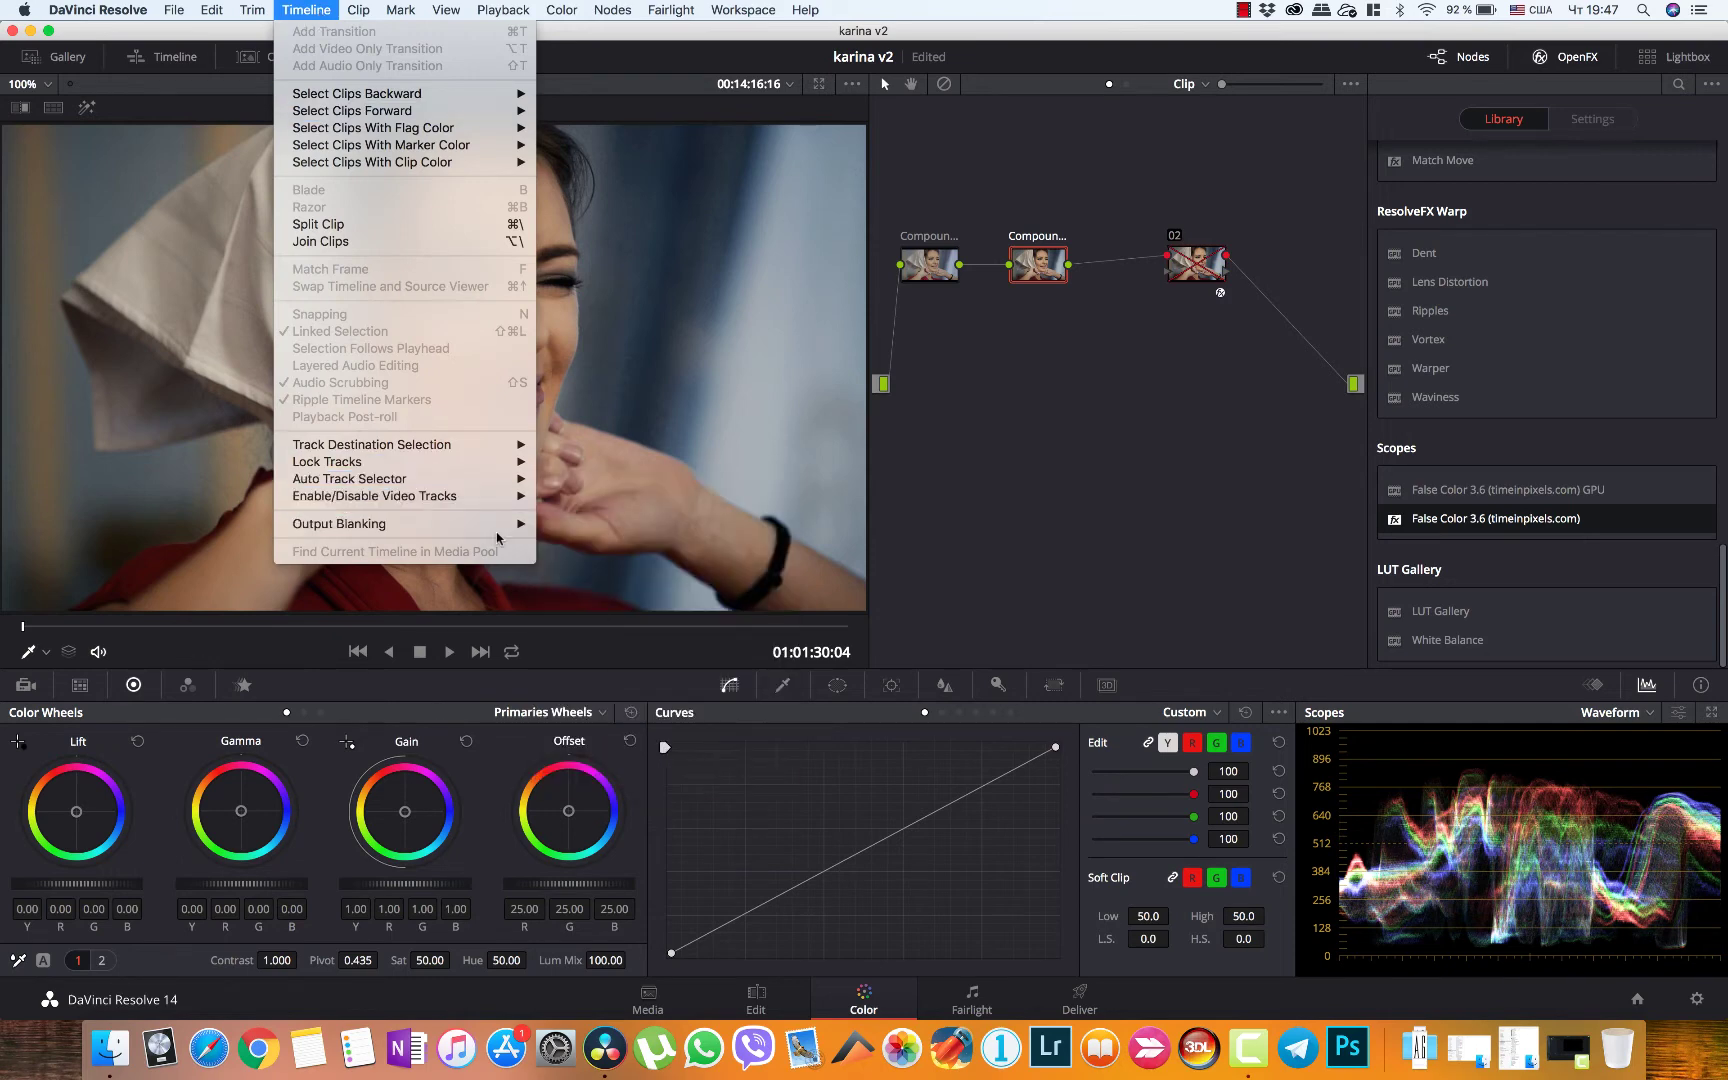
{"action": "mouse_move", "coordinate": [506, 532]}
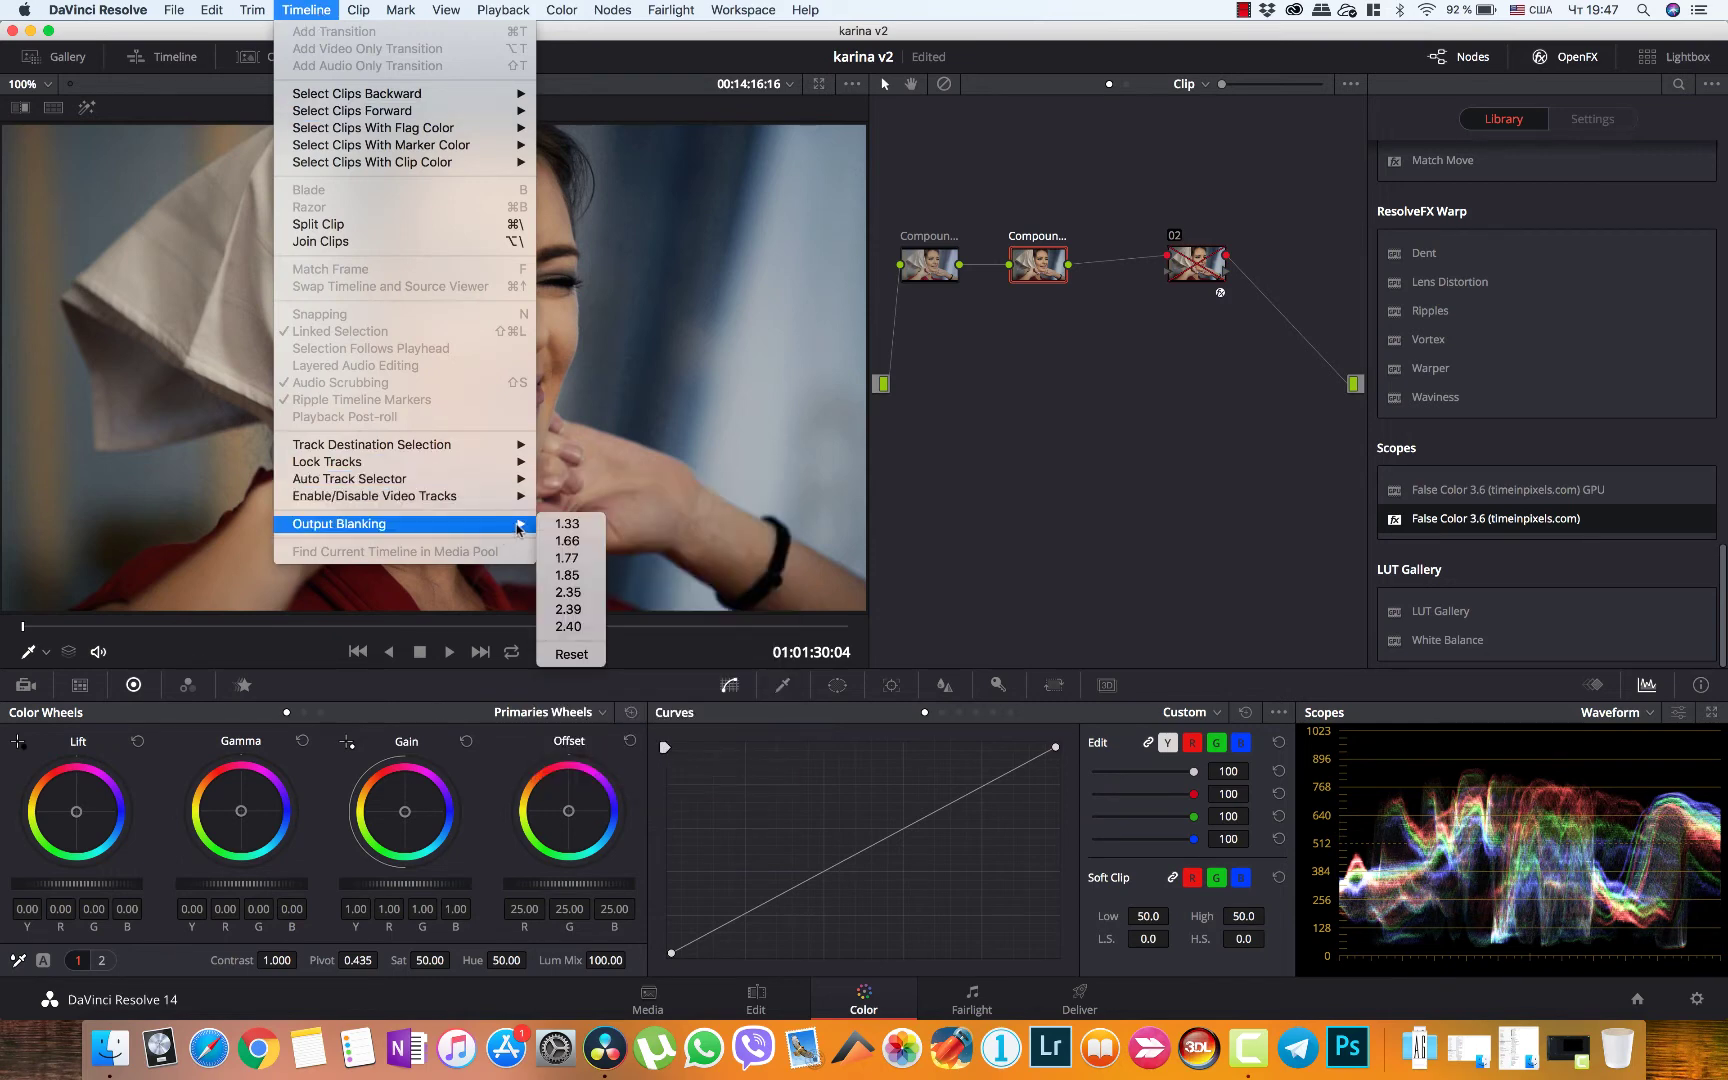
{"action": "left_click", "coordinate": [568, 592]}
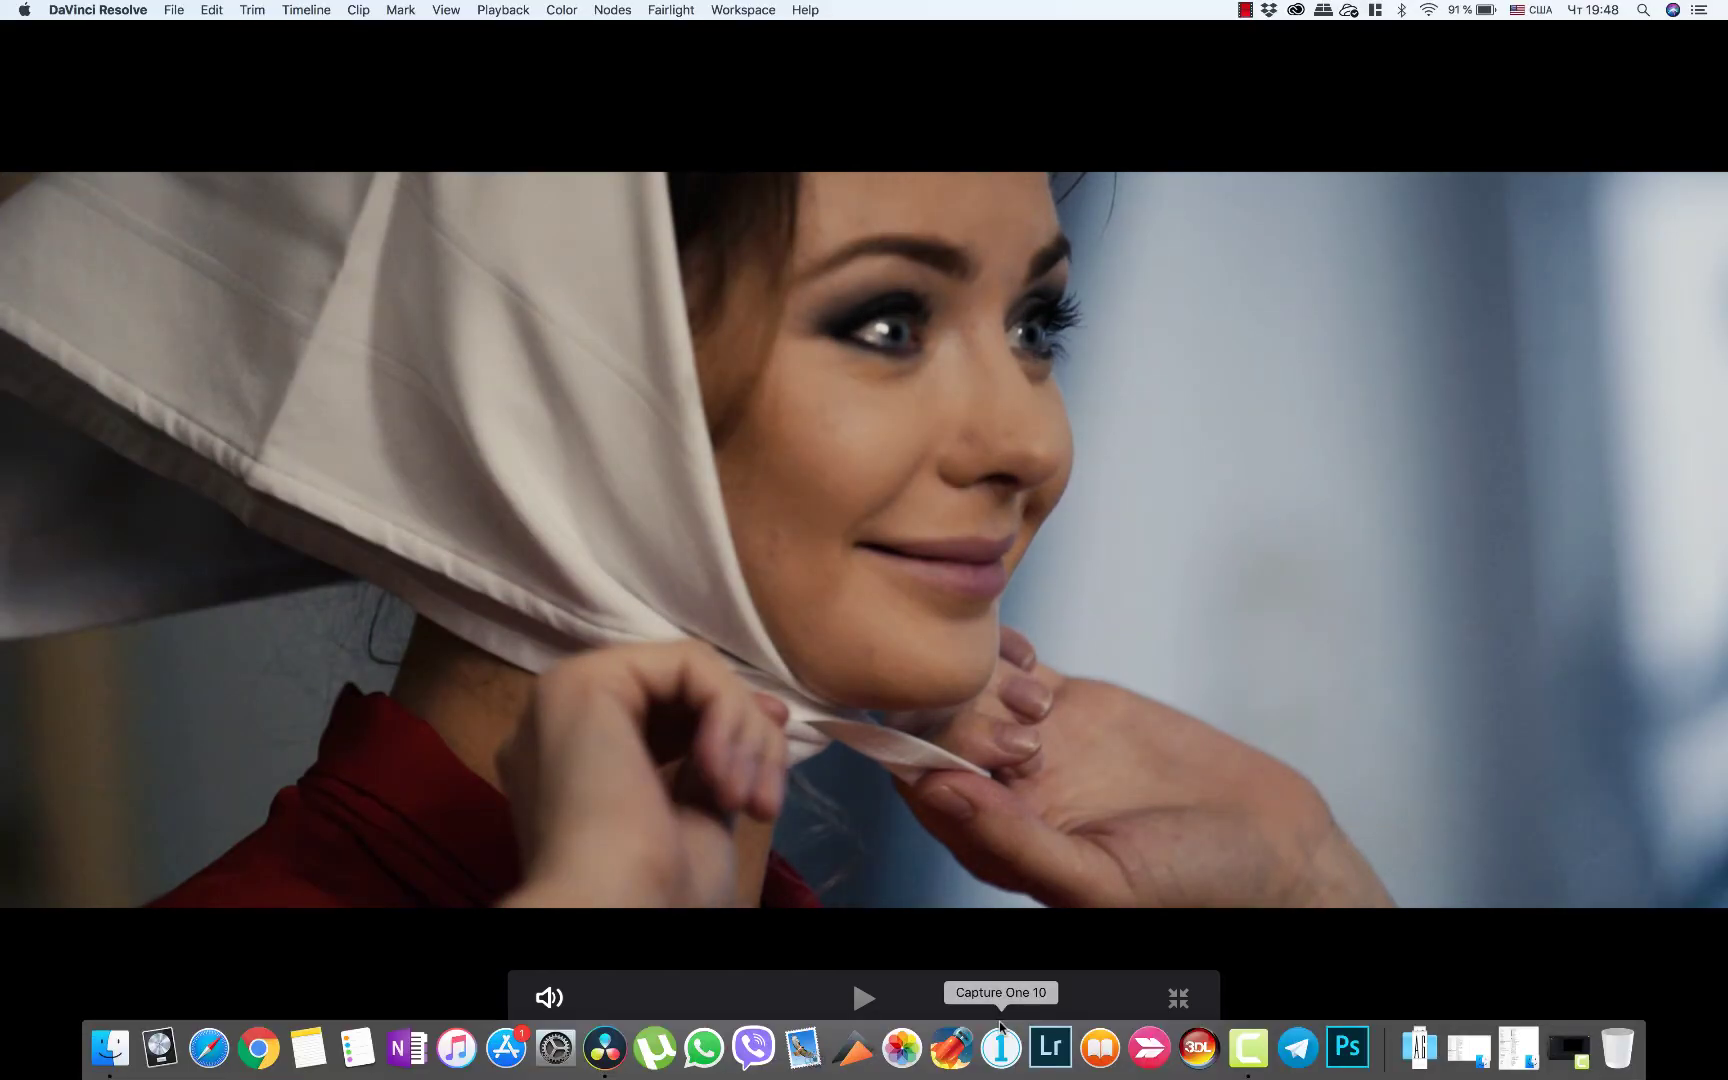
Lower the compound node's key output gain to 0.850
{"action": "key", "text": "Escape"}
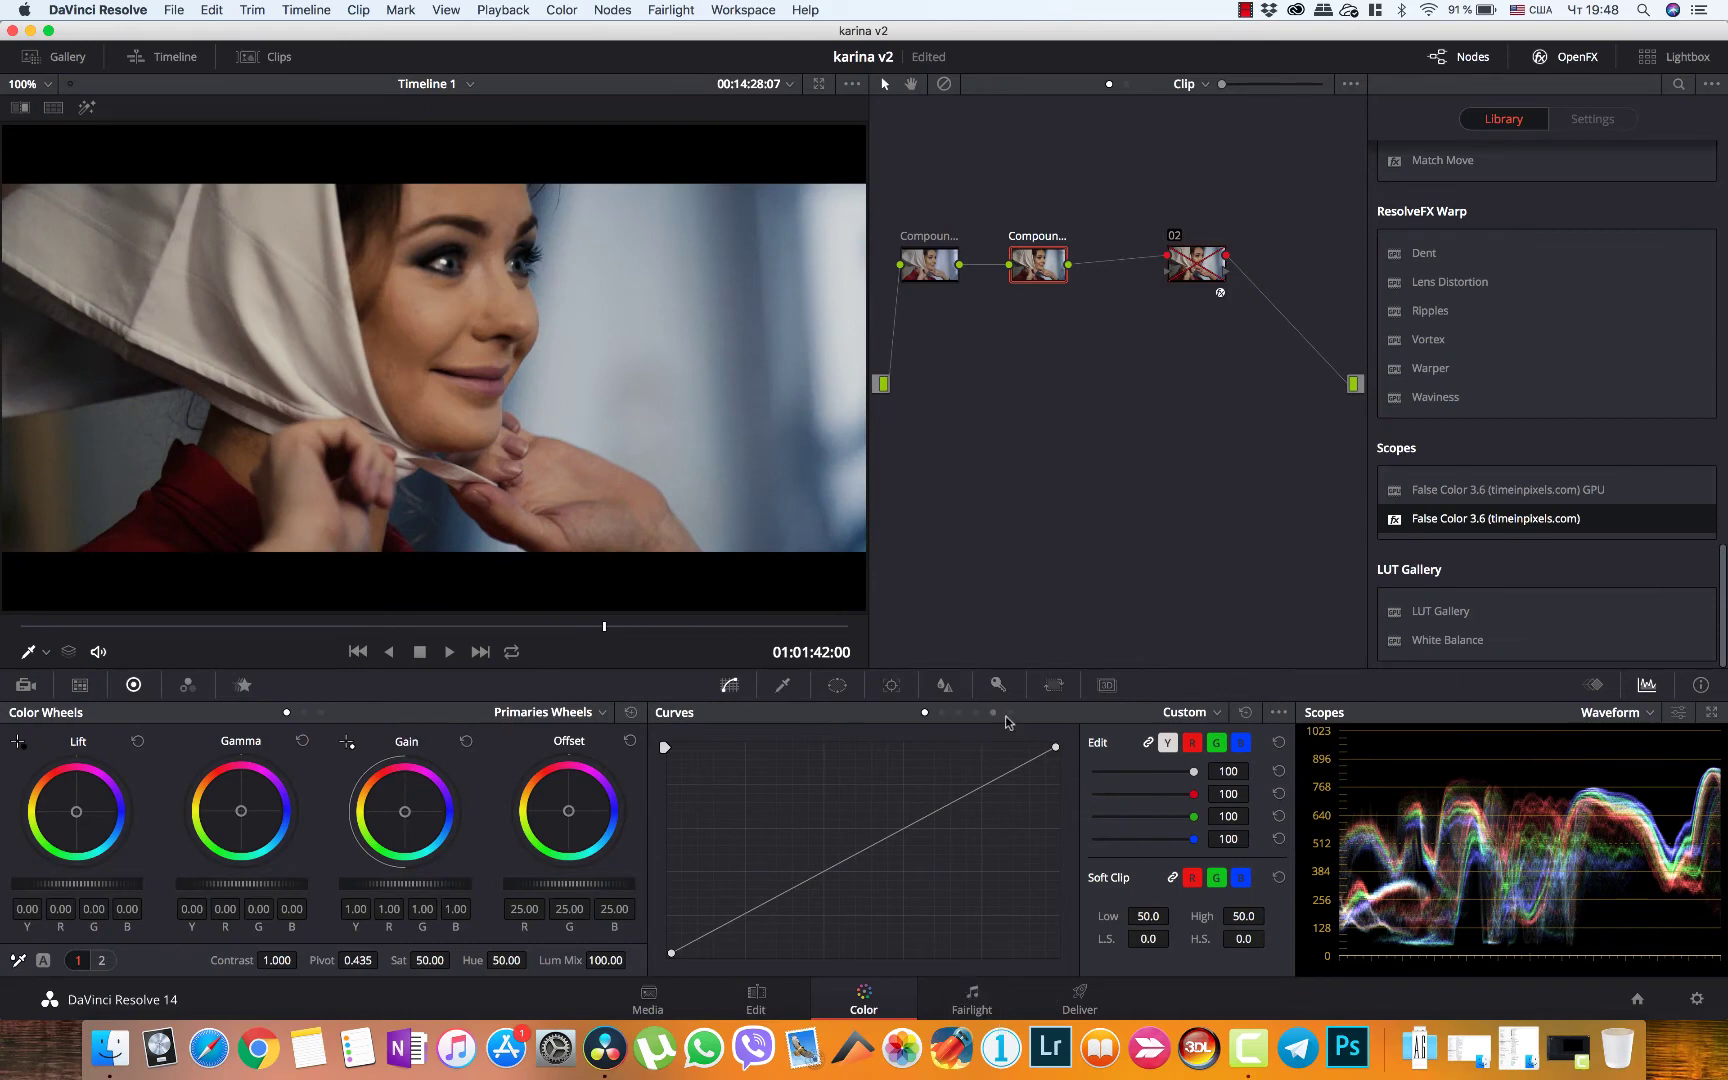
{"action": "left_click", "coordinate": [997, 685]}
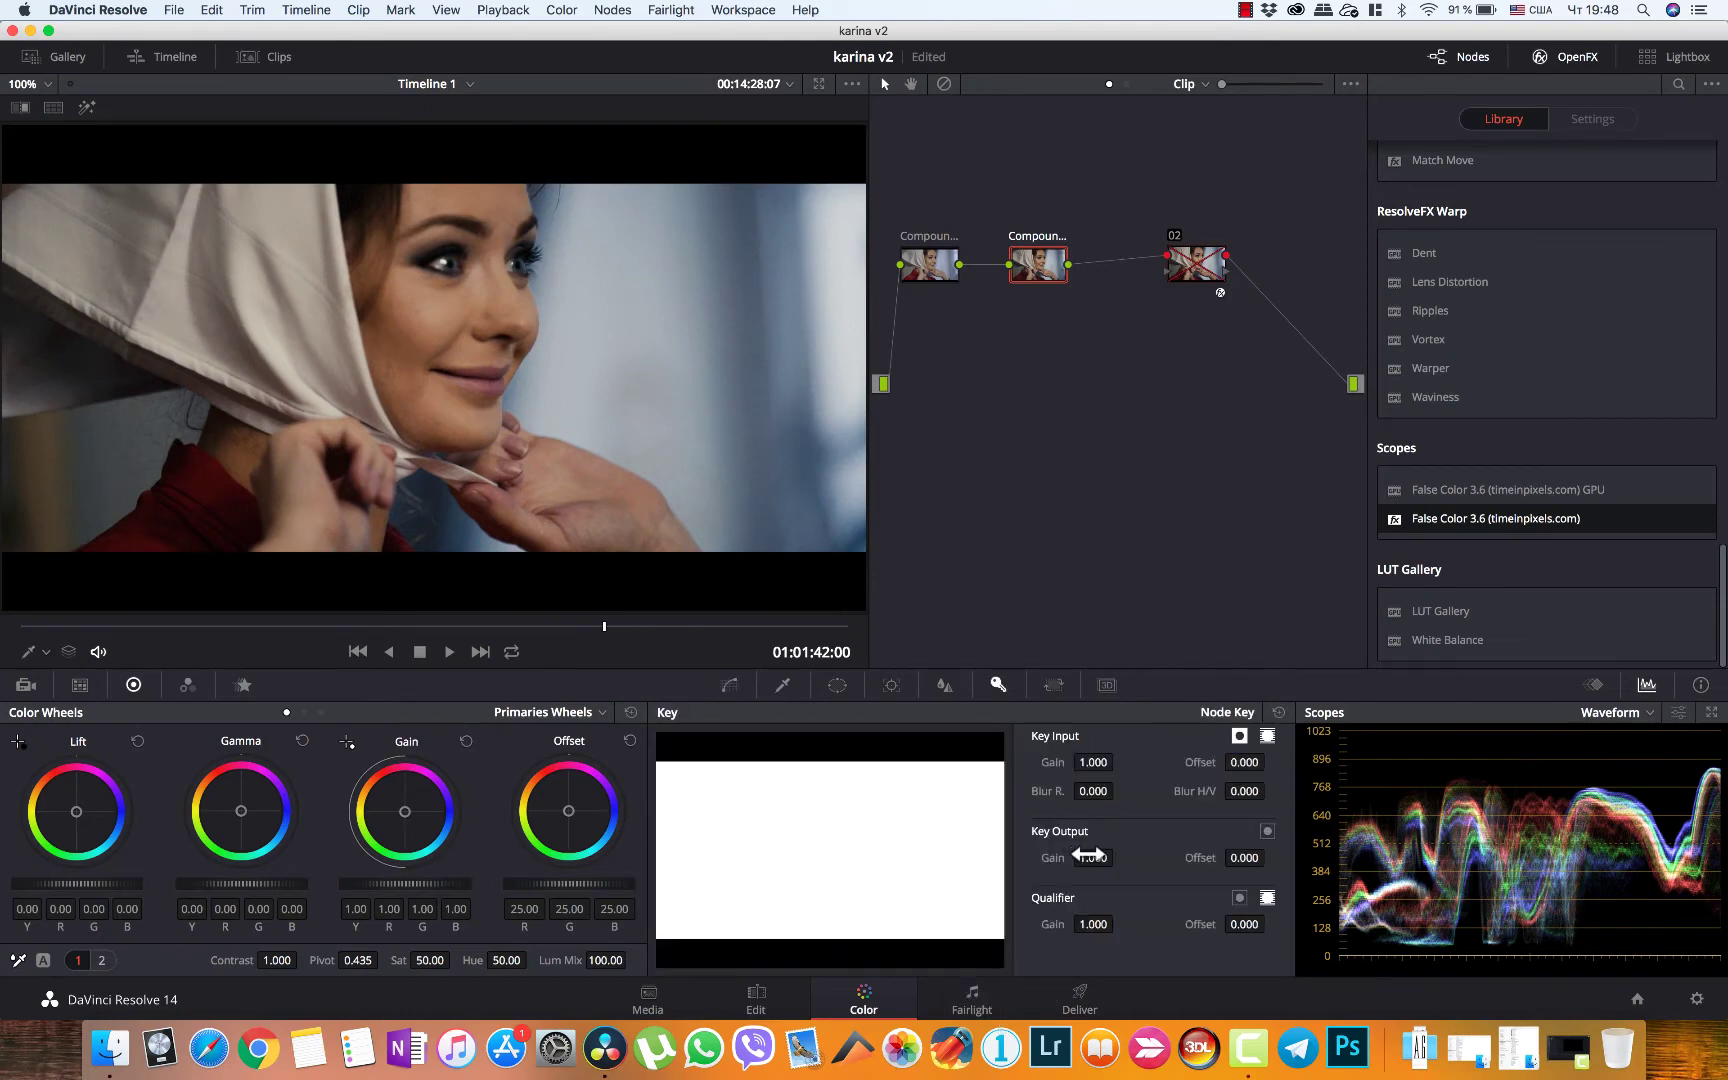
{"action": "left_click_drag", "start_coordinate": [1119, 857], "coordinate": [1119, 859]}
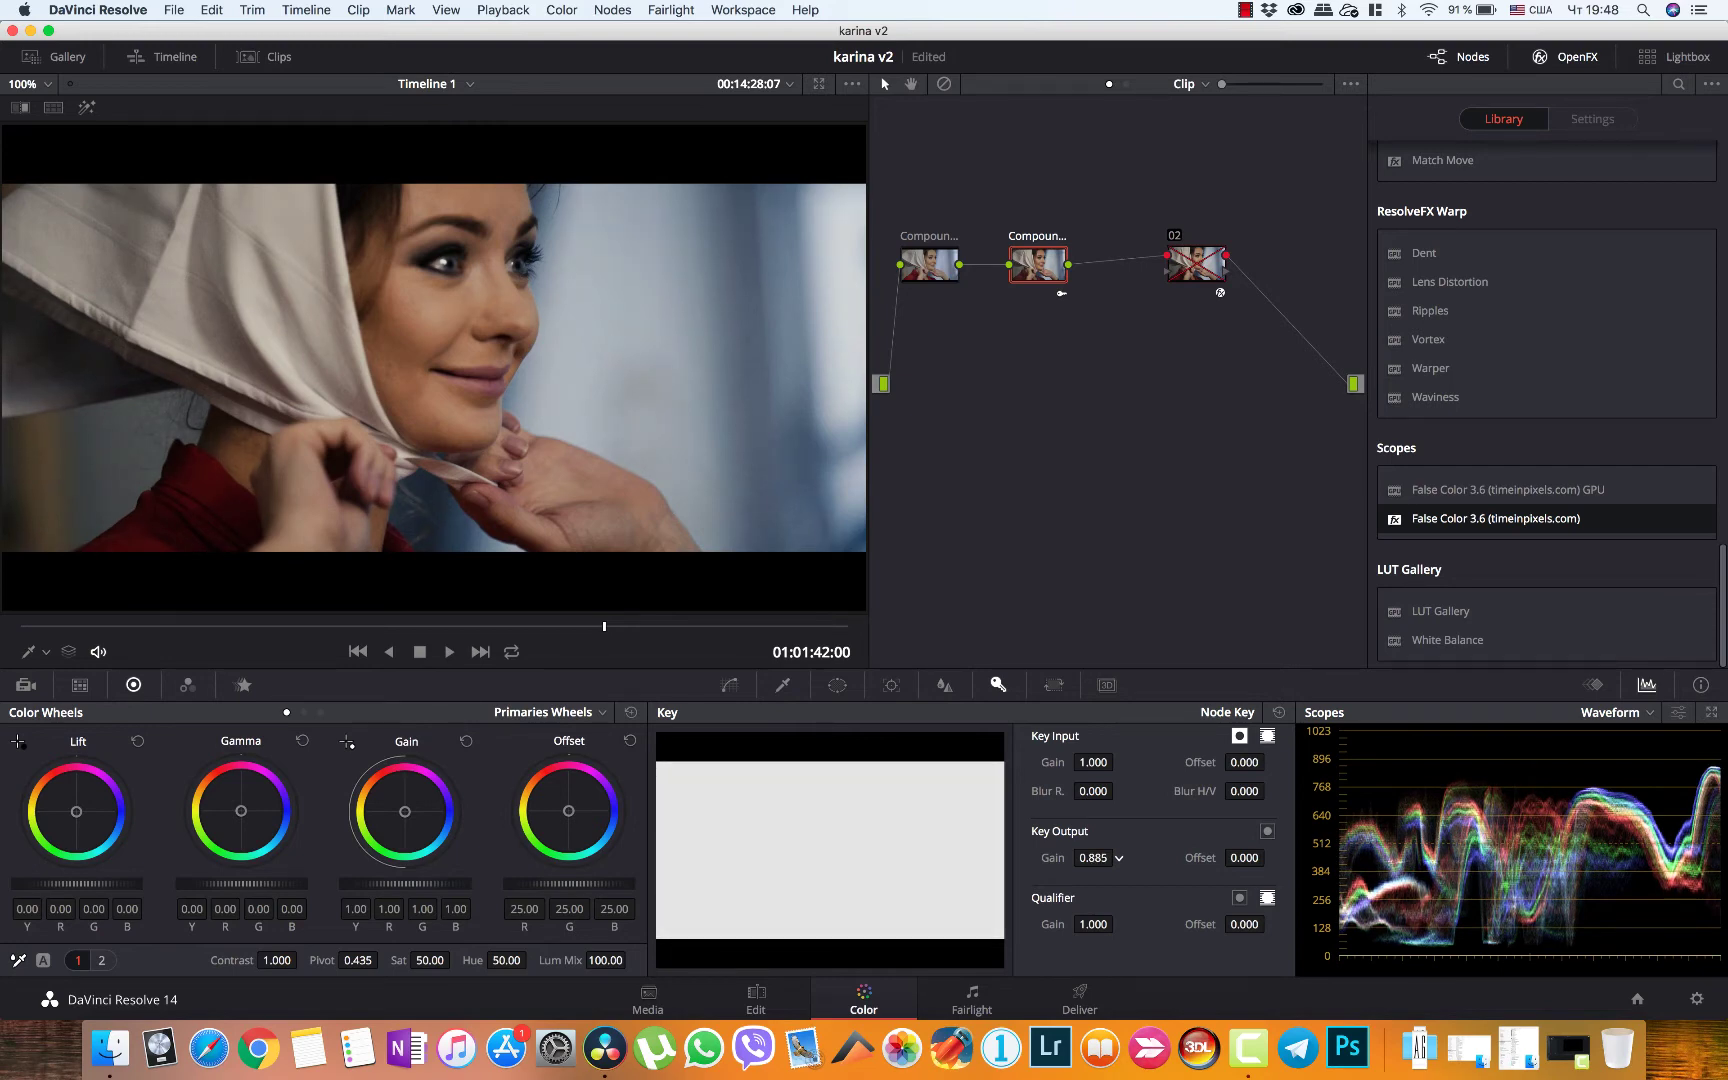
{"action": "double_click", "coordinate": [1095, 858]}
{"action": "key", "text": "Return"}
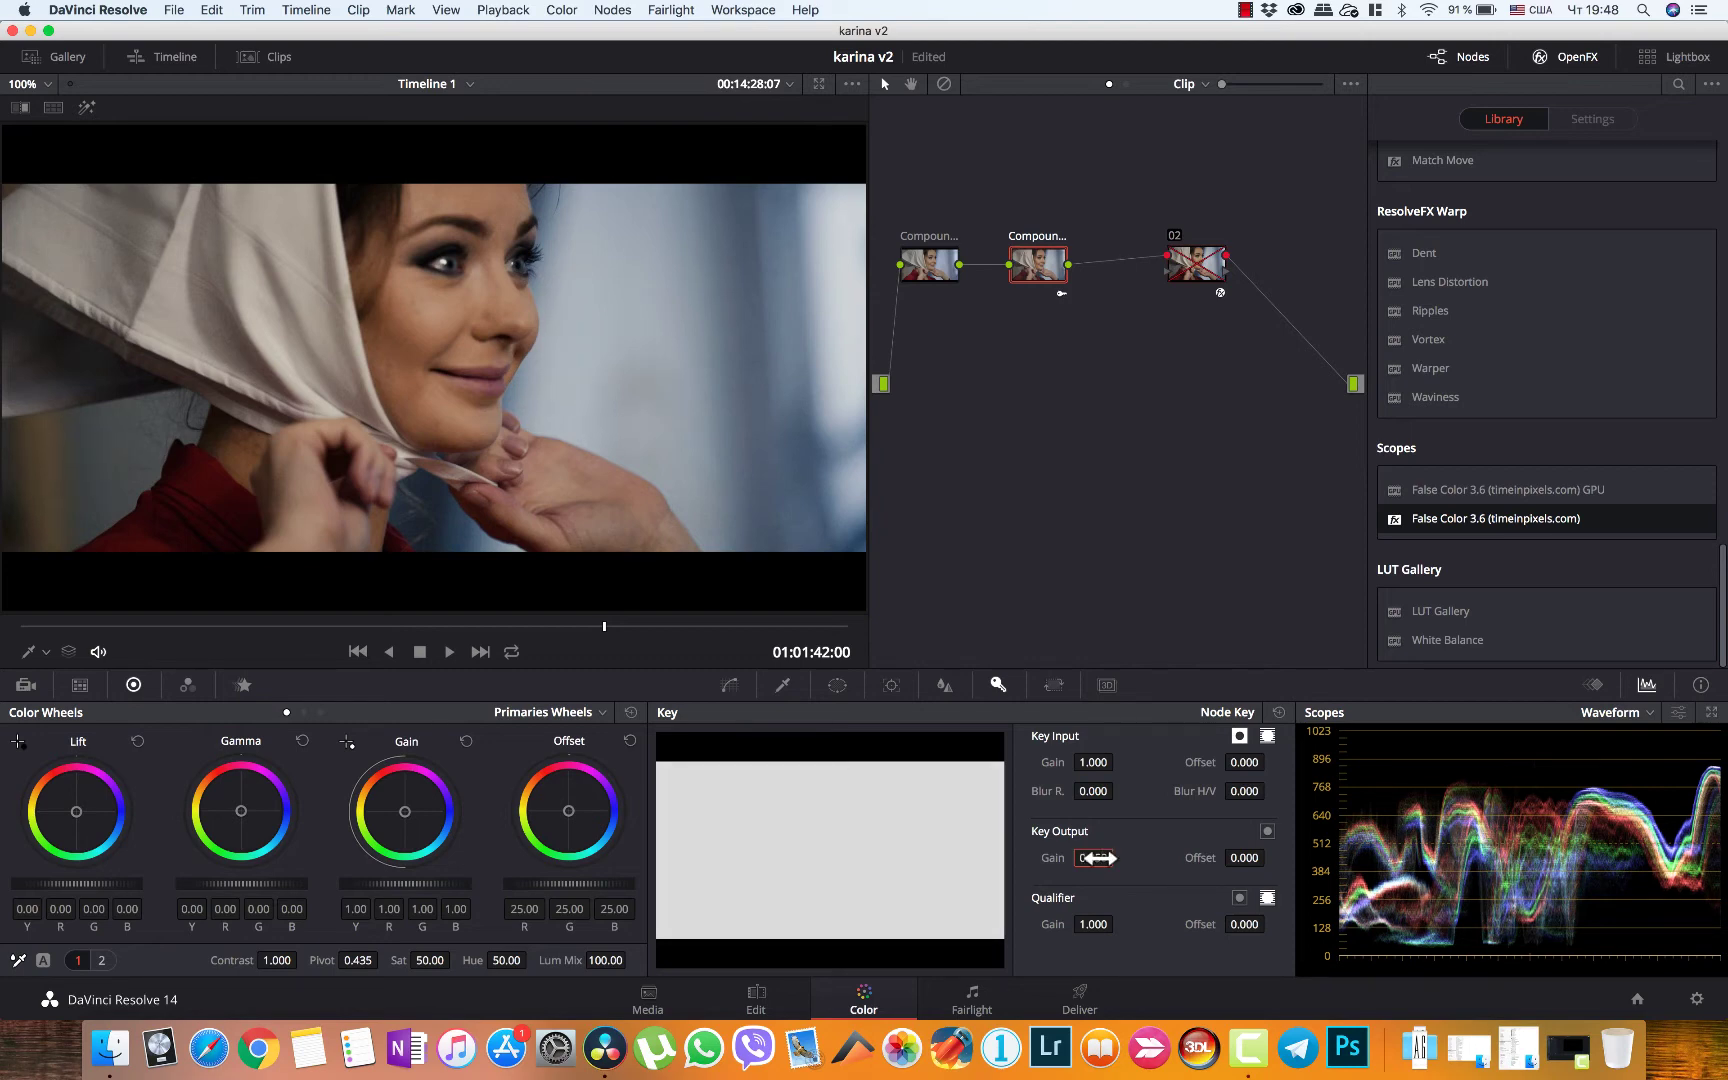
Compare the compound node off and on, then delete node 02 after it
{"action": "key", "text": "ctrl+d"}
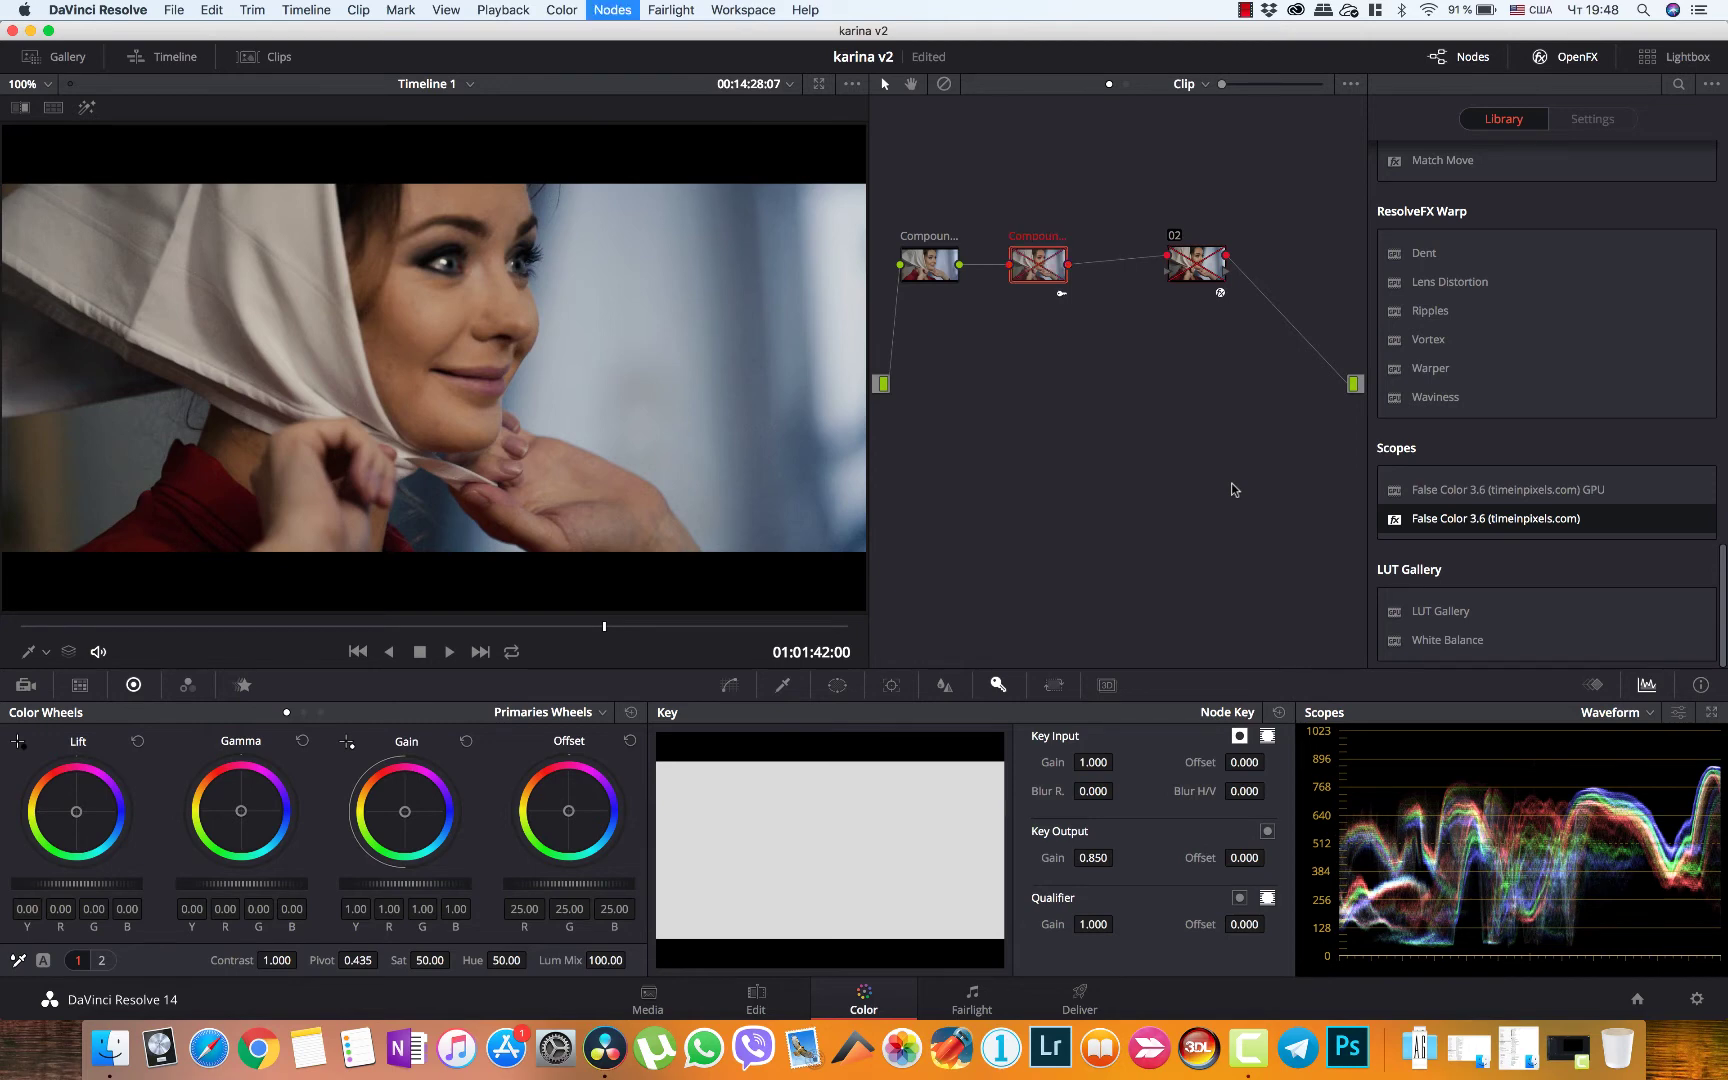
{"action": "key", "text": "ctrl+d"}
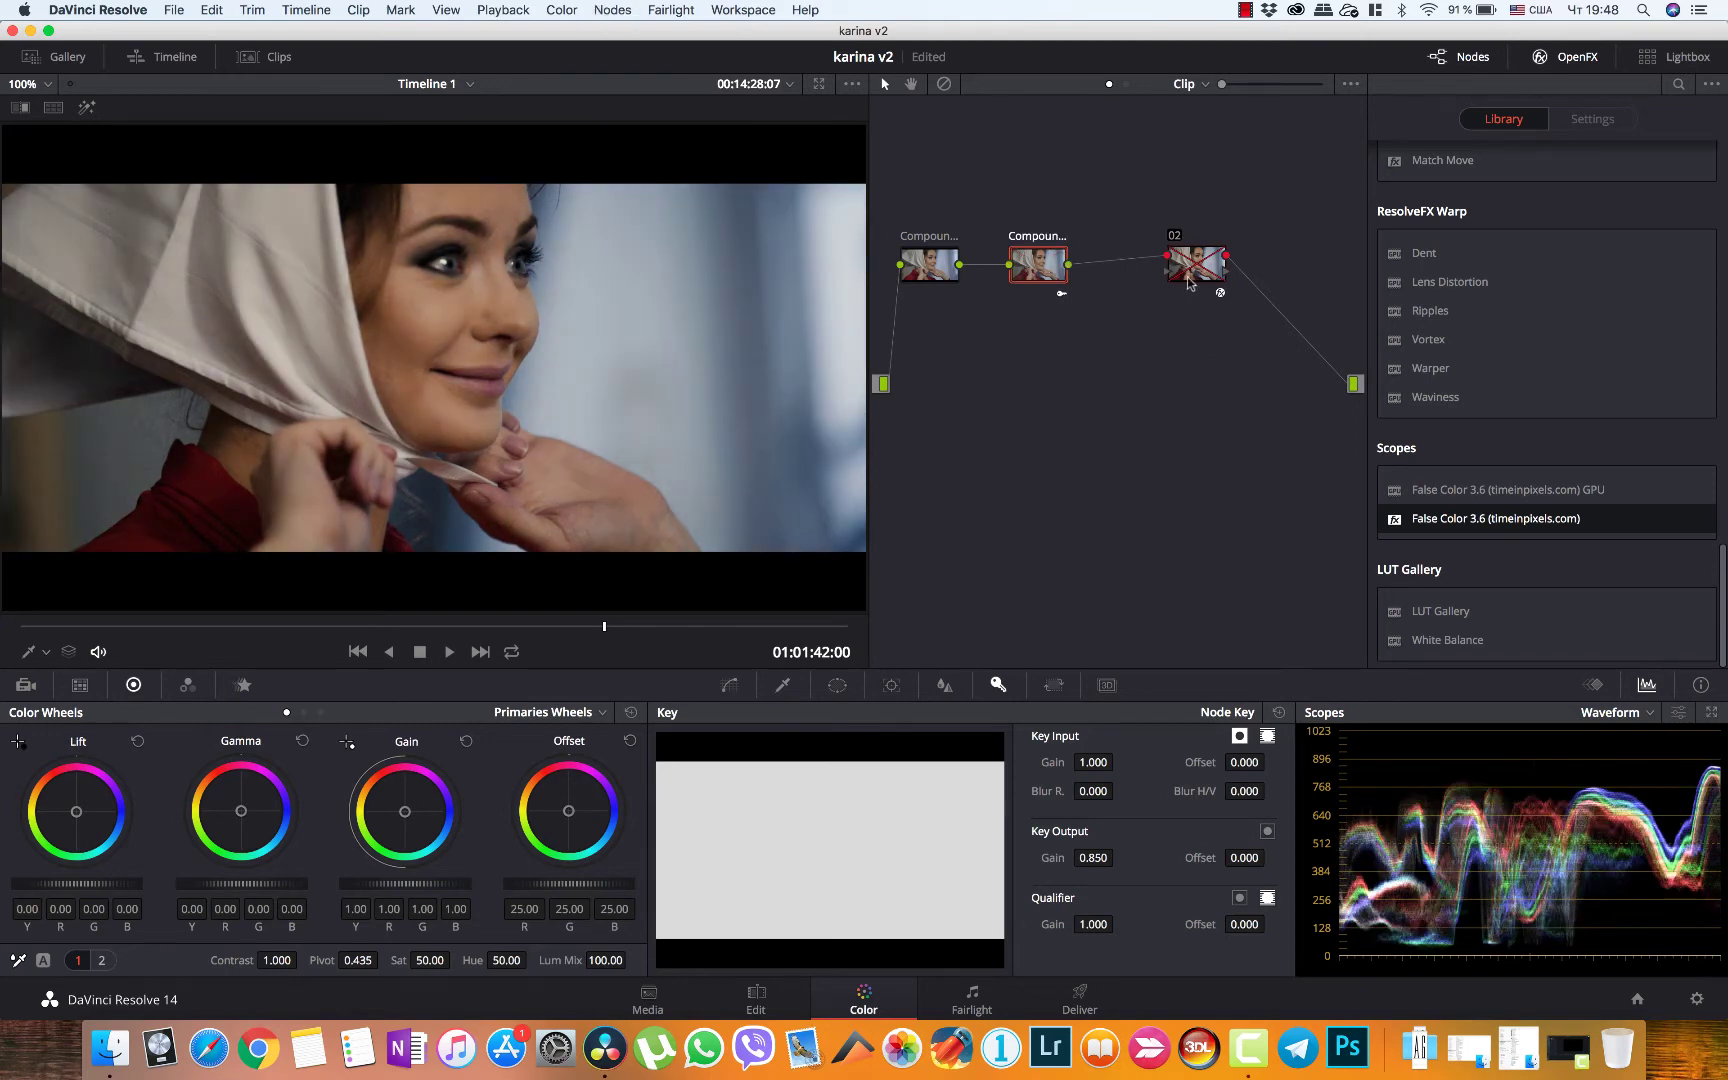
{"action": "left_click", "coordinate": [1195, 264]}
{"action": "key", "text": "Delete"}
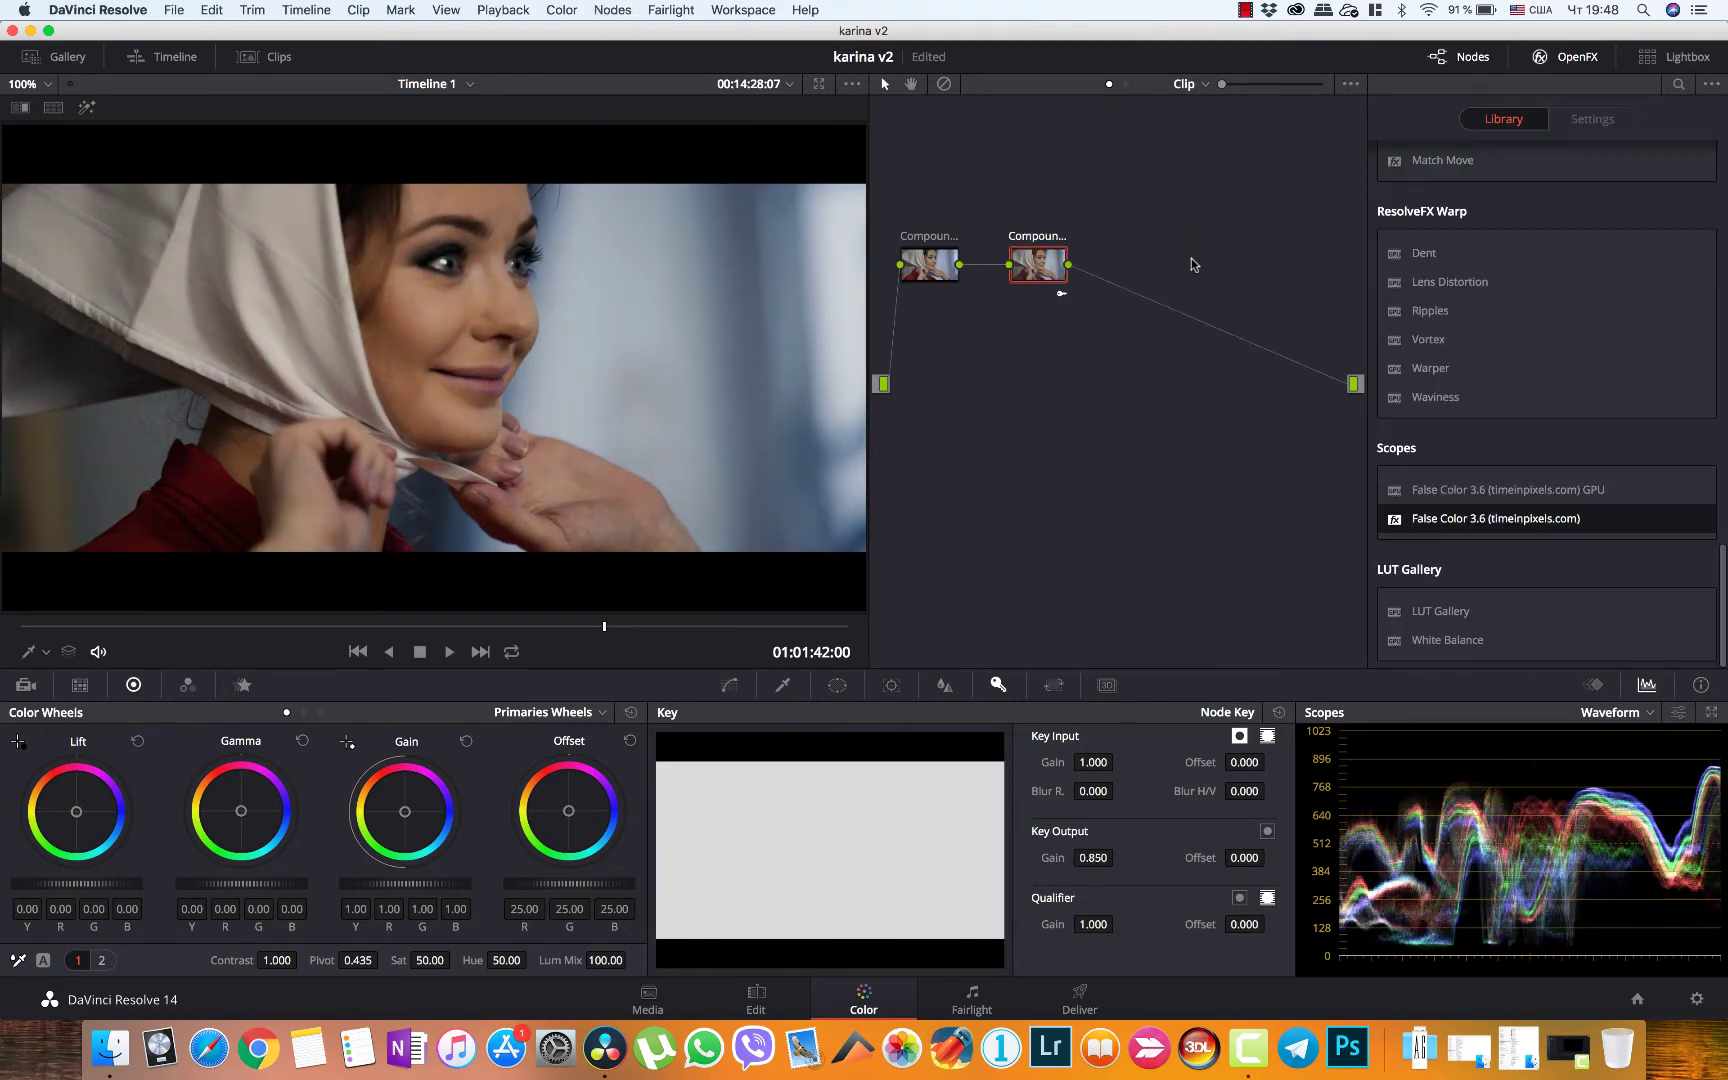
Switch to clip 04 and add serial node 11 after node 10, resetting its key output gain to 1.000
{"action": "left_click", "coordinate": [1566, 58]}
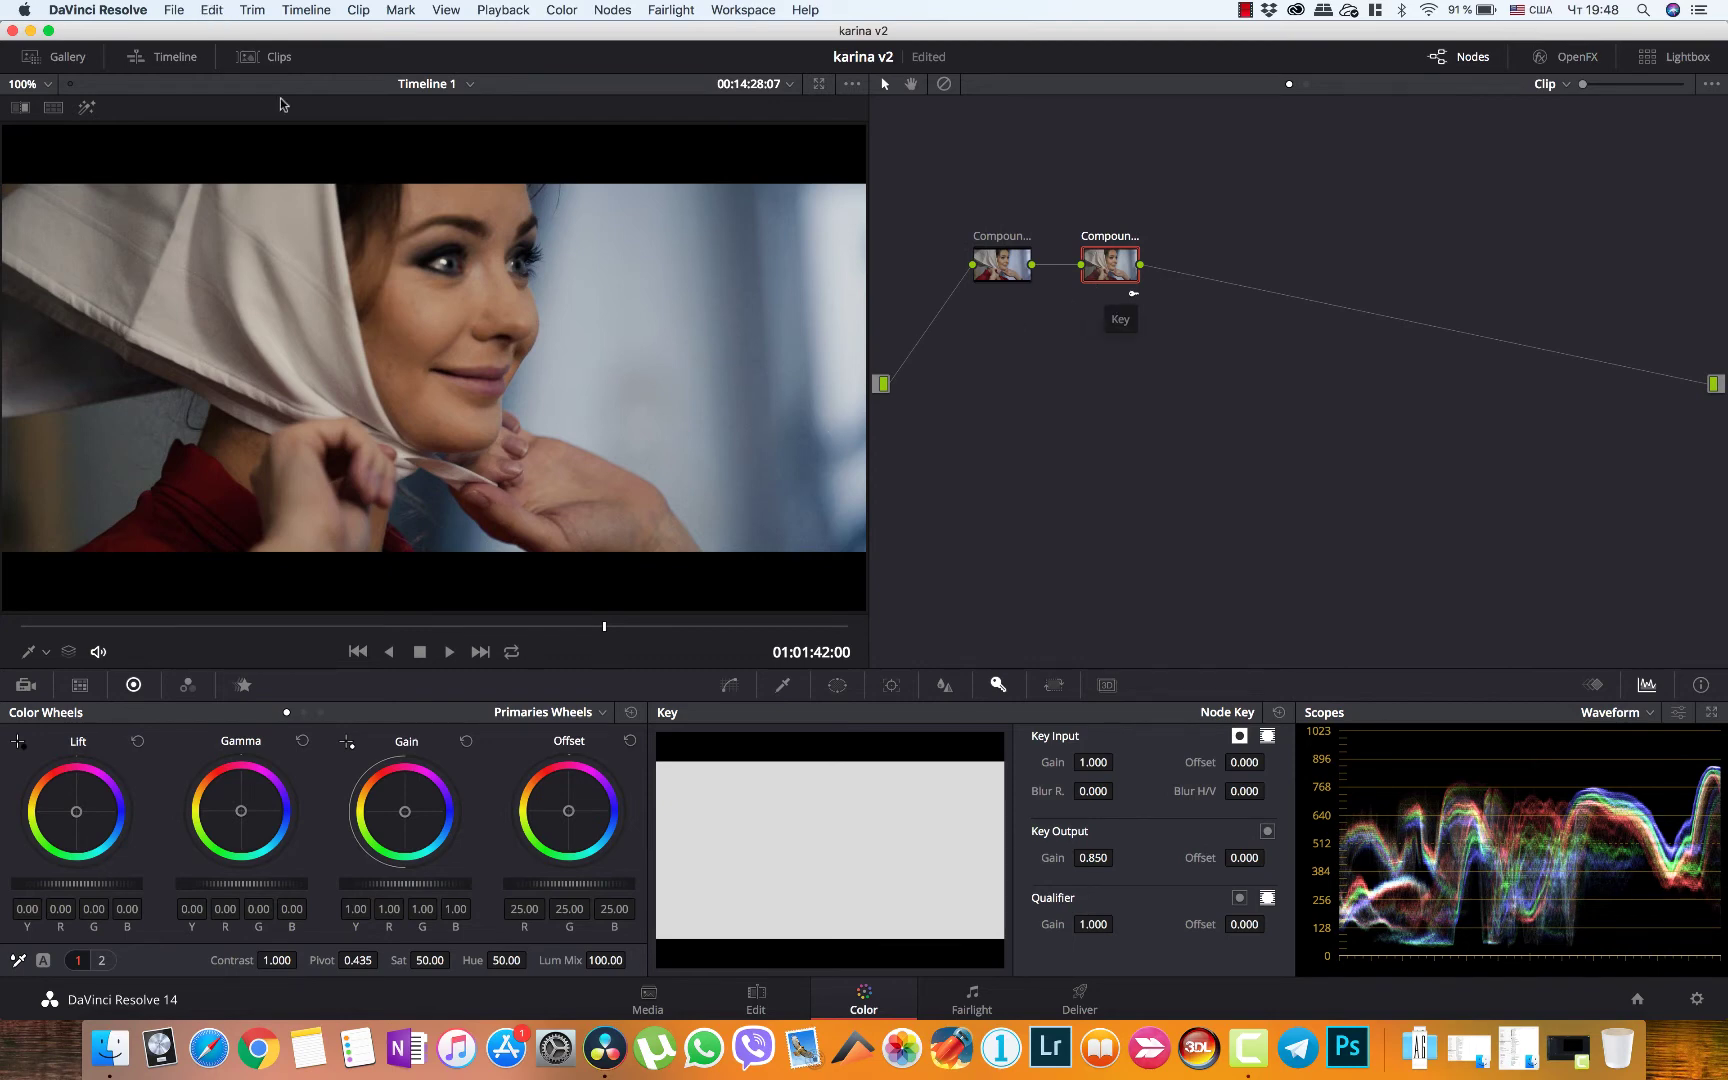
{"action": "left_click", "coordinate": [272, 58]}
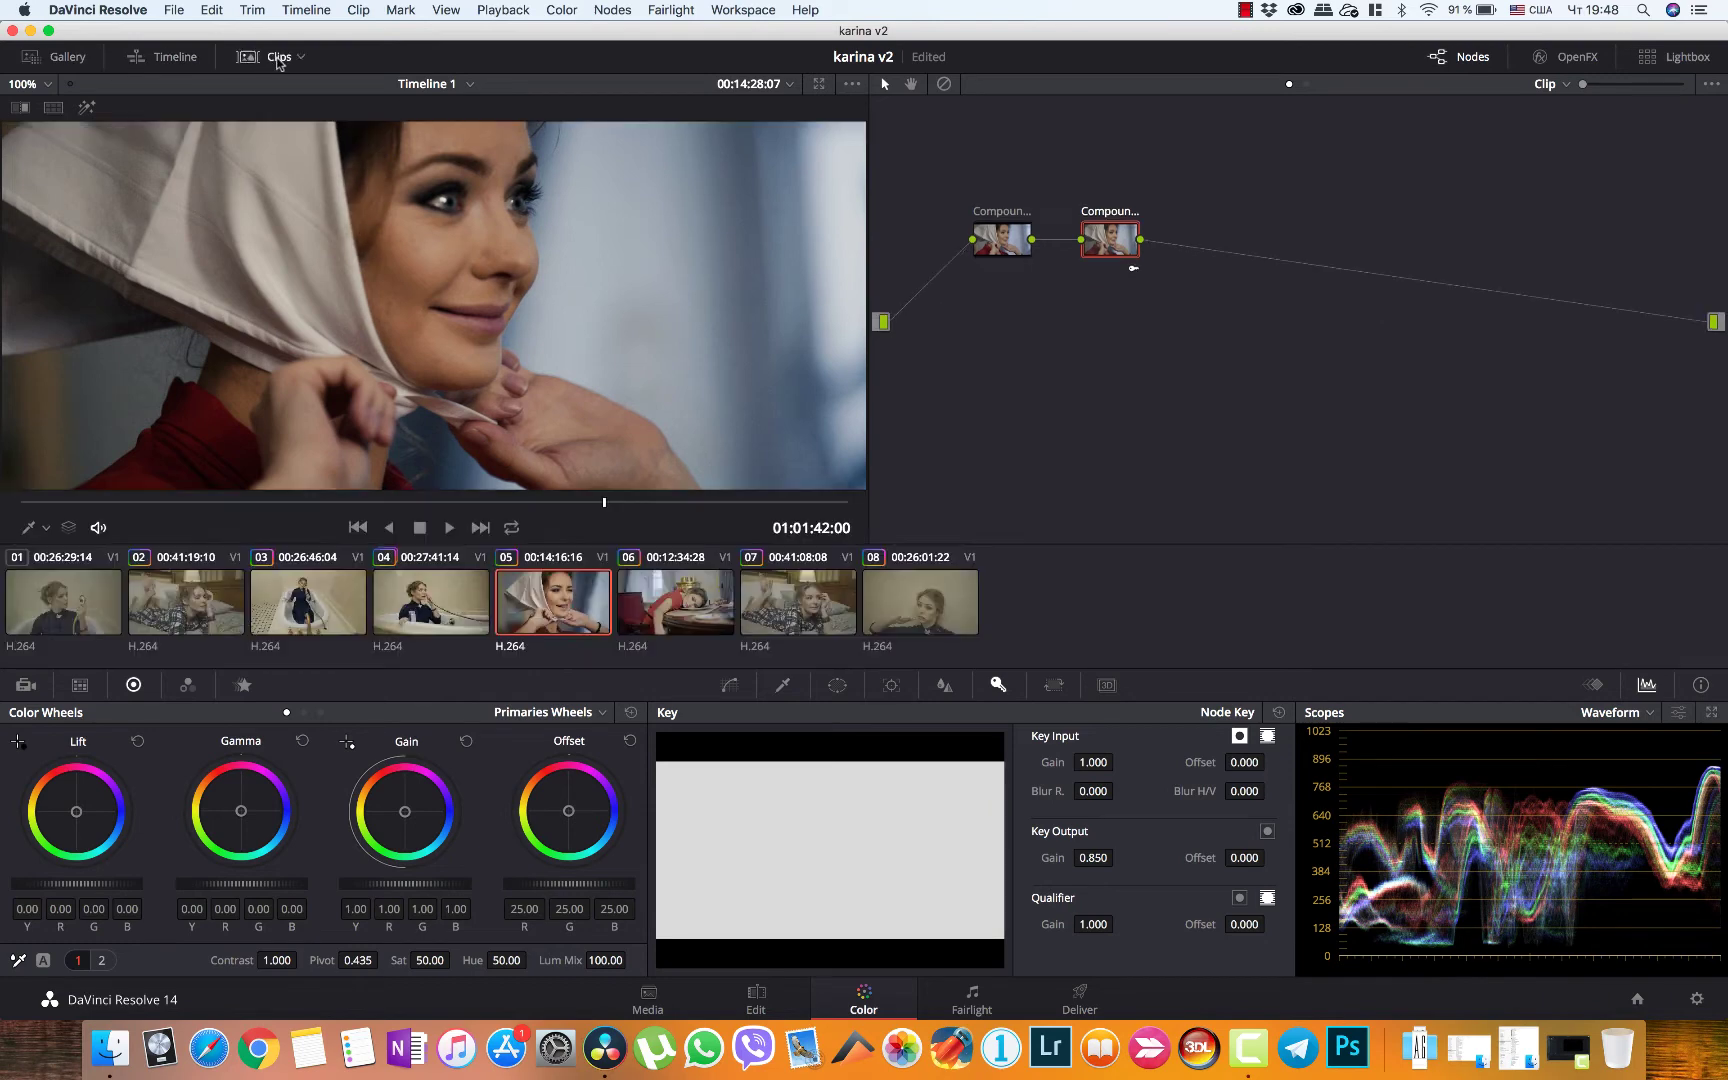
{"action": "left_click", "coordinate": [443, 607]}
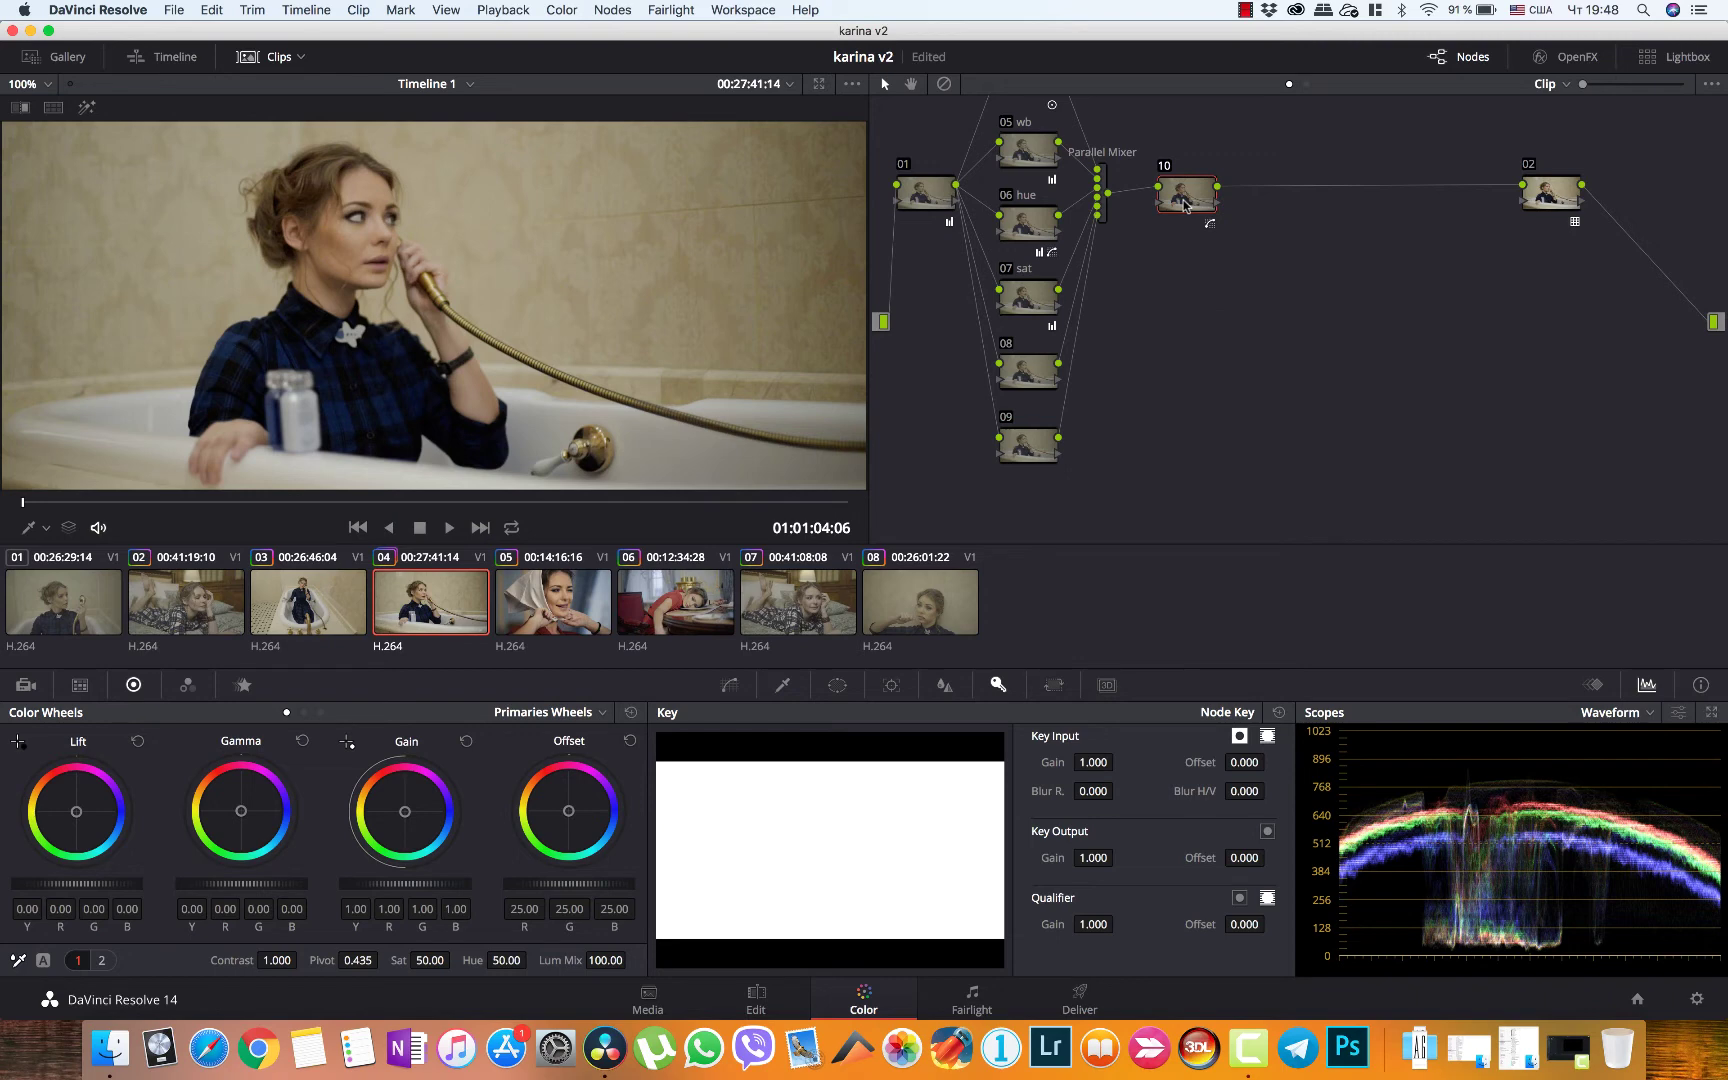
{"action": "key", "text": "alt+s"}
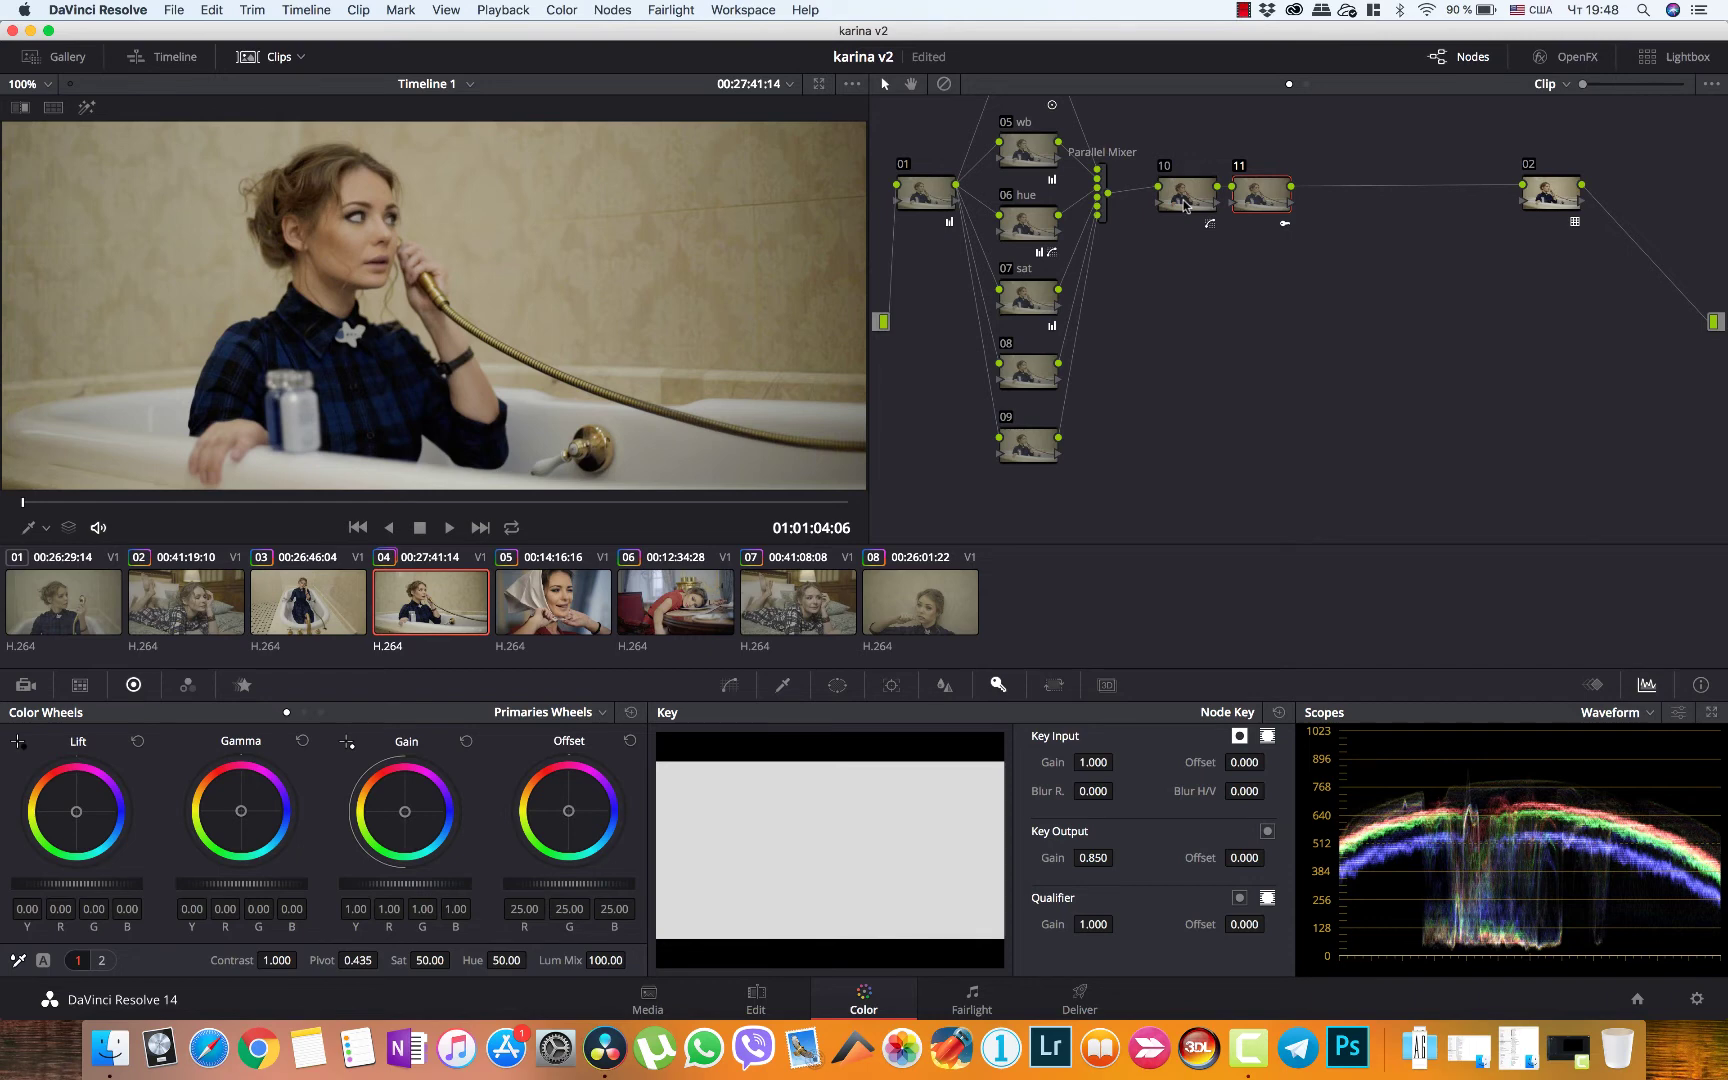
{"action": "key", "text": "super+z"}
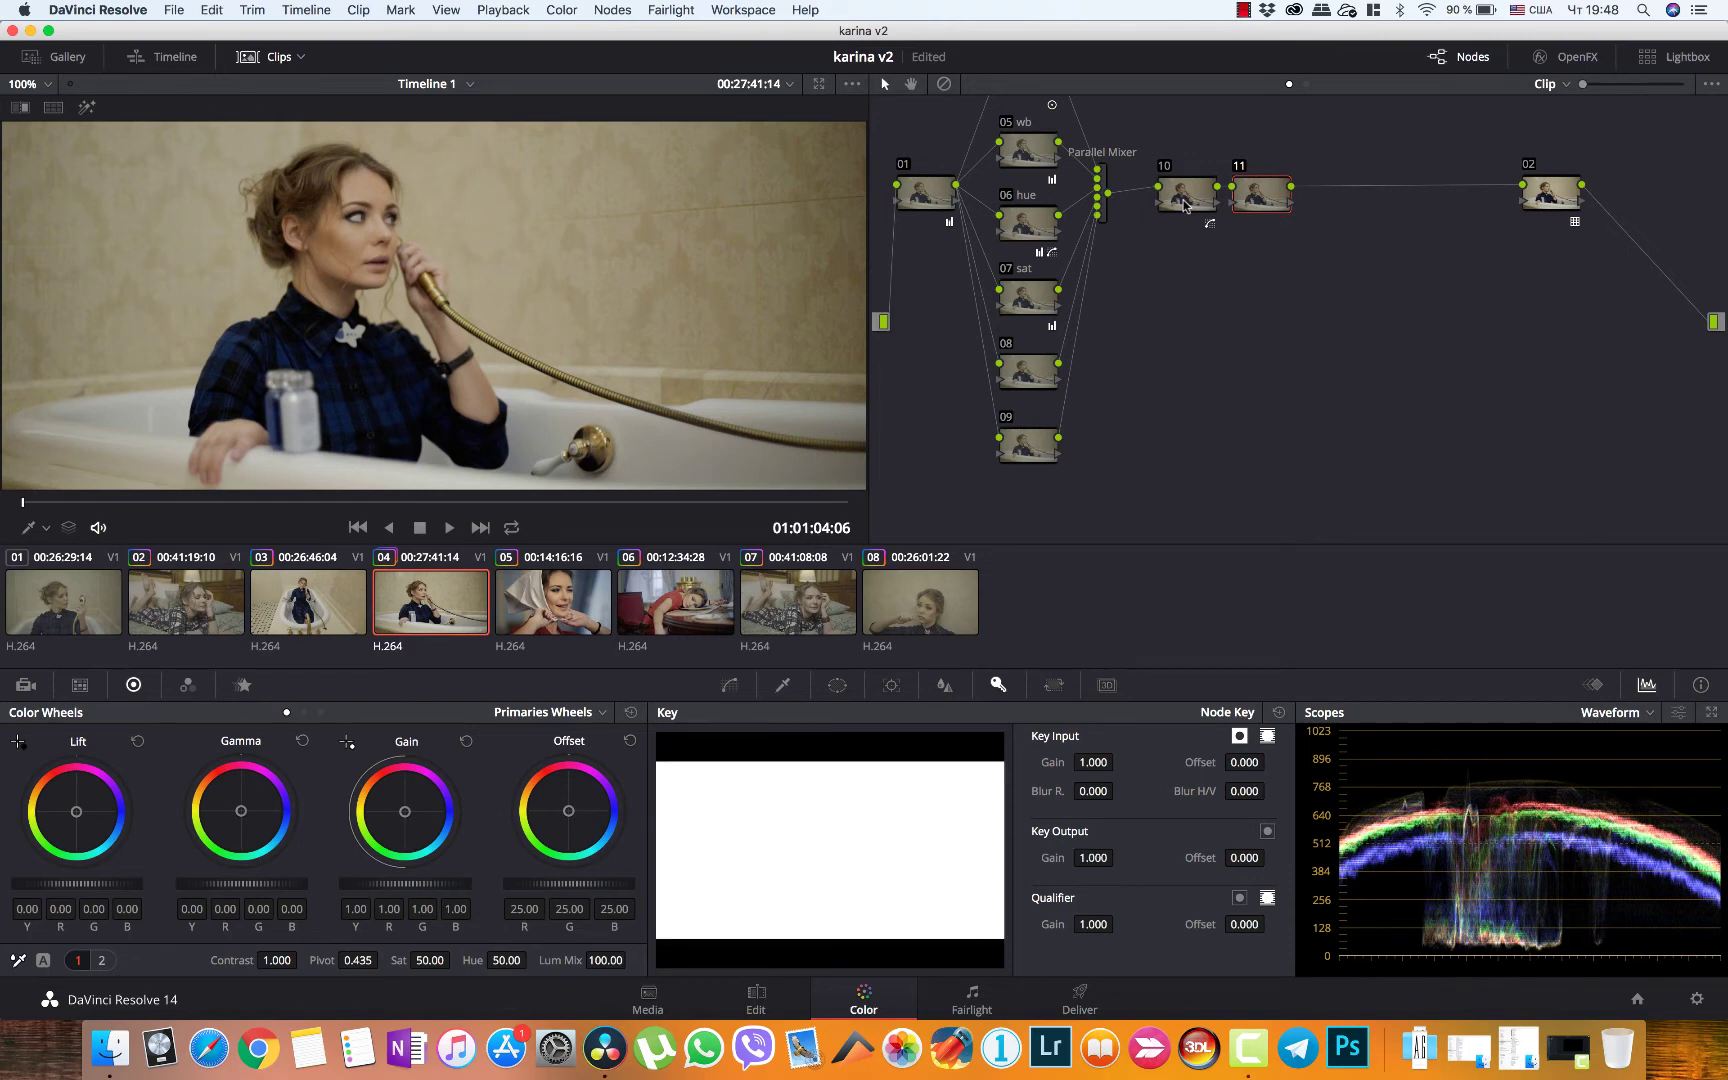
Switch to clip 05 and open the Stills 3 album in the gallery
{"action": "left_click", "coordinate": [576, 605]}
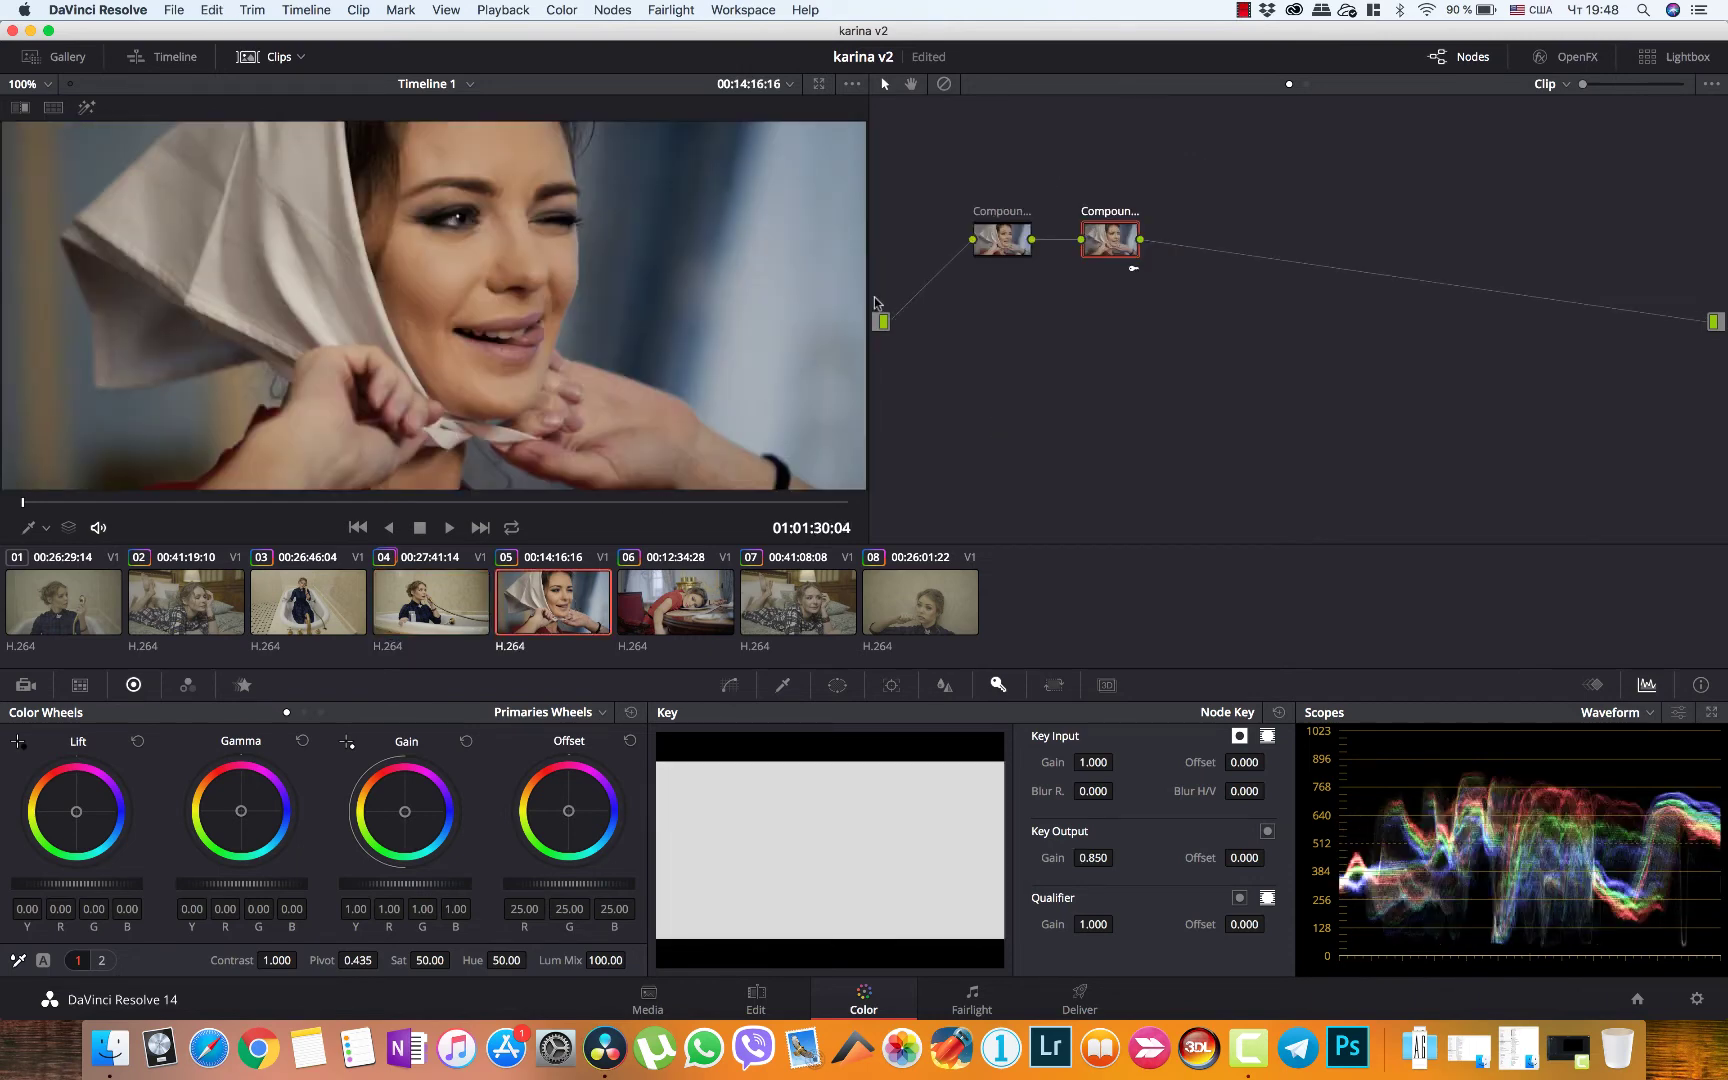
{"action": "right_click", "coordinate": [1107, 243]}
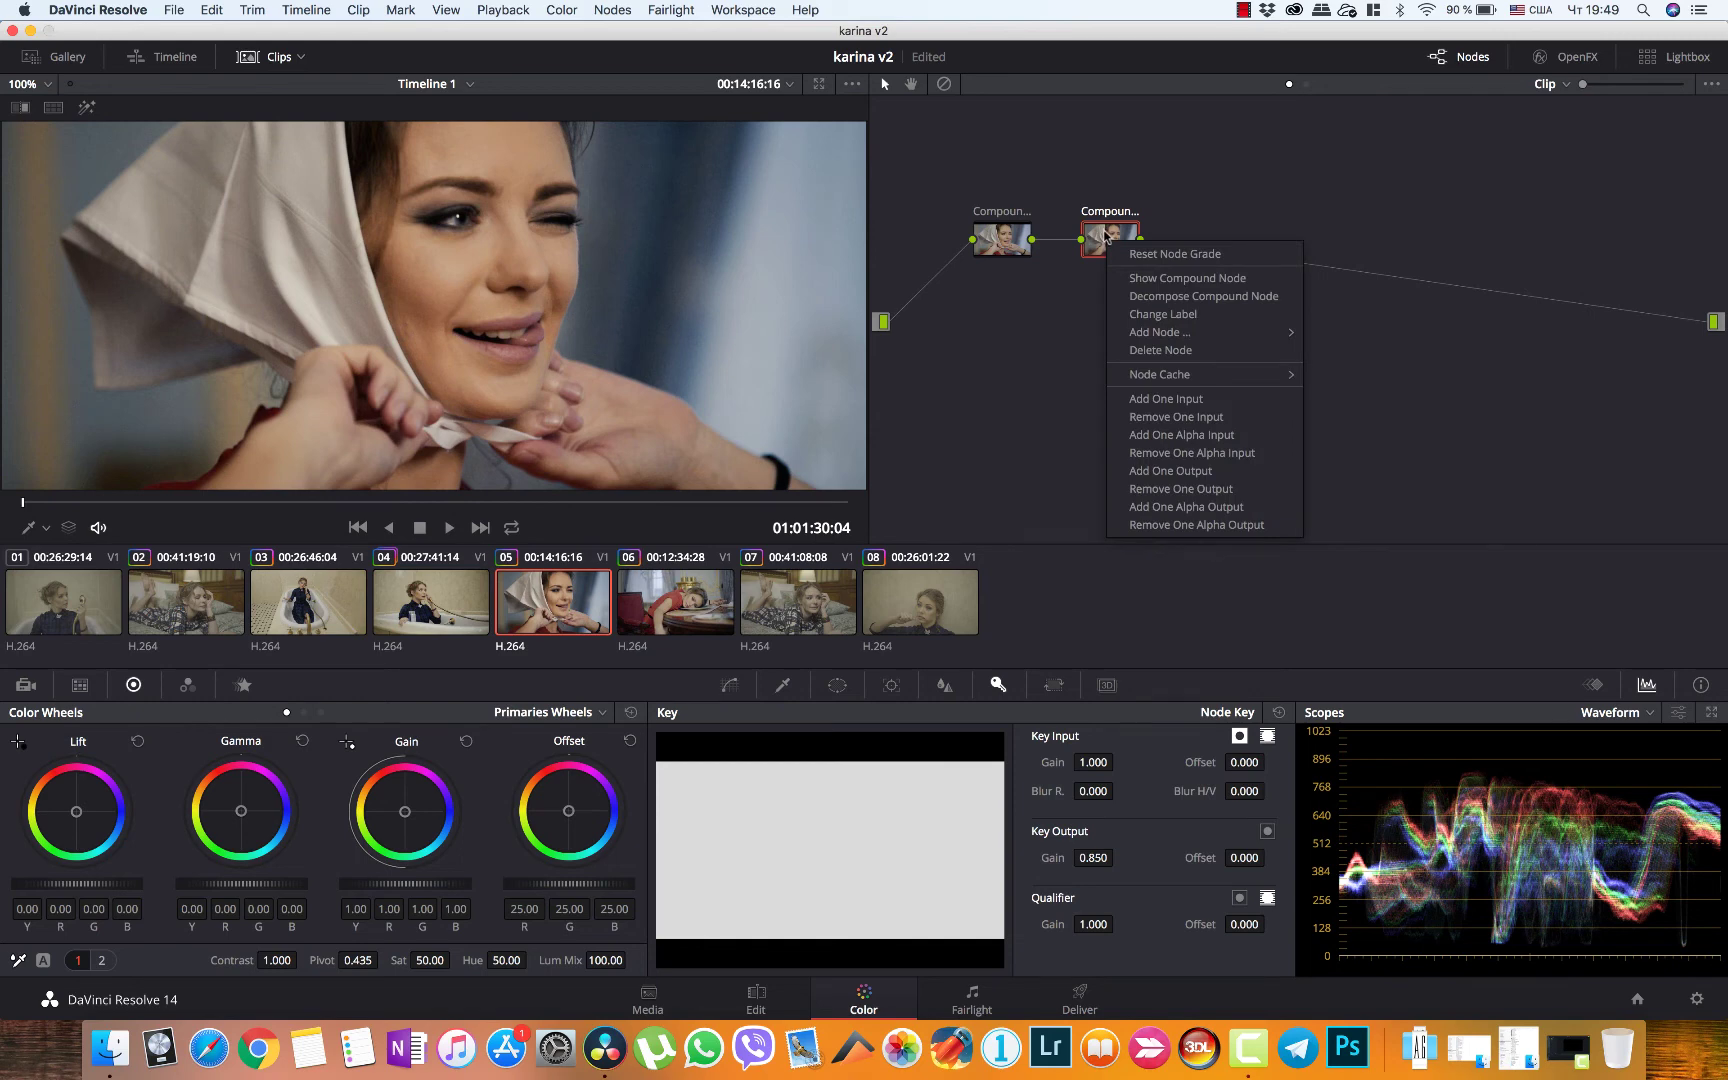
{"action": "left_click", "coordinate": [1105, 236]}
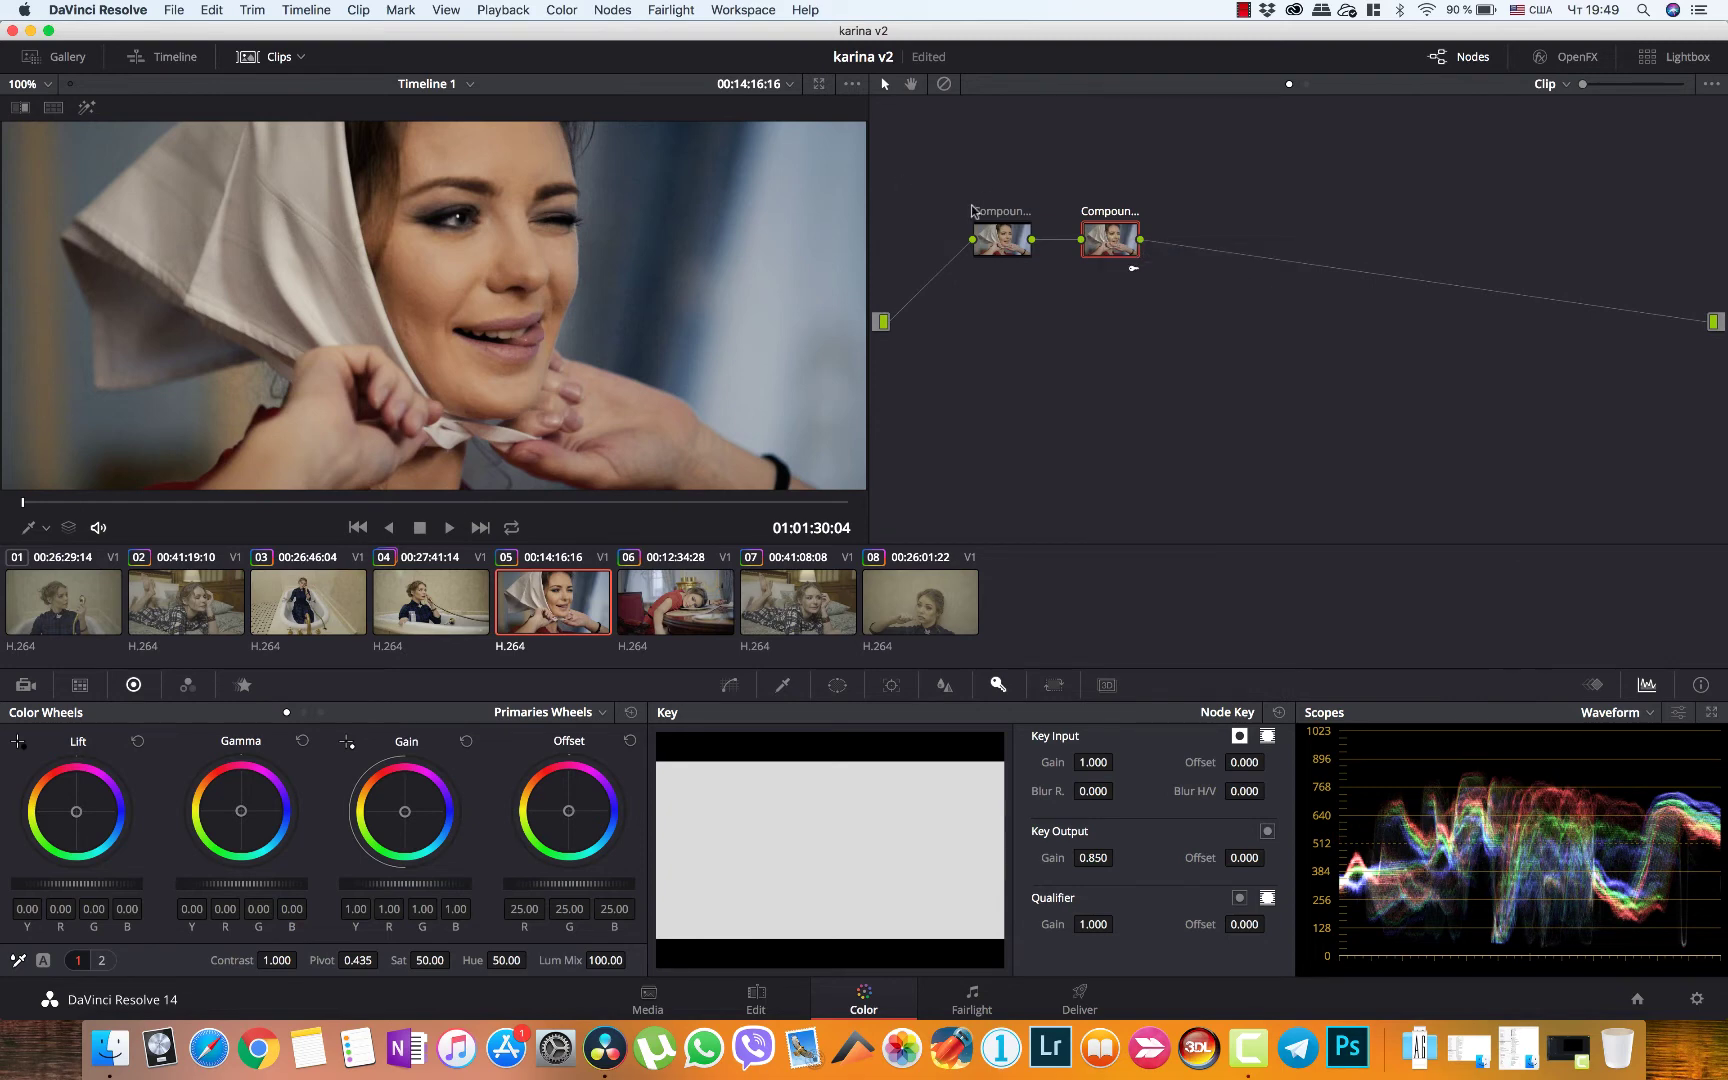
{"action": "left_click", "coordinate": [57, 61]}
{"action": "left_click", "coordinate": [60, 164]}
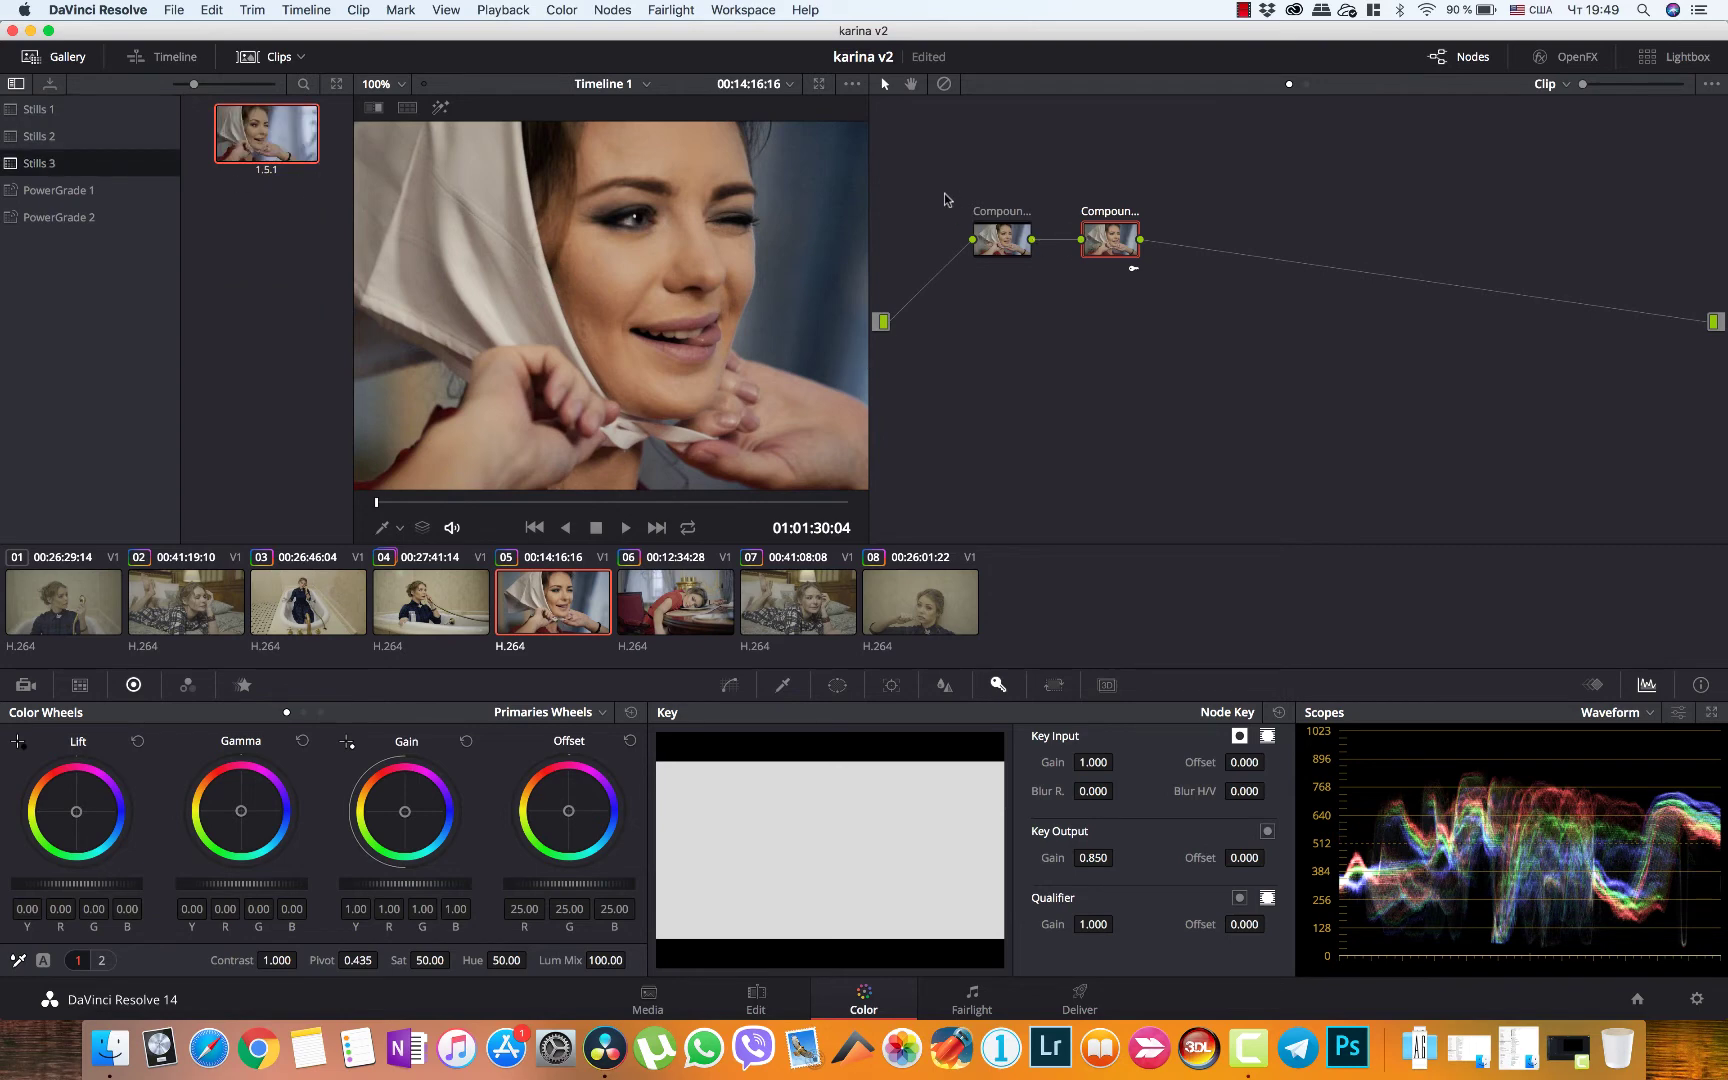
Delete clip 05's first Compound node and grab still 1.5.2 into Stills 3
{"action": "left_click_drag", "start_coordinate": [941, 189], "coordinate": [1057, 298]}
{"action": "key", "text": "Delete"}
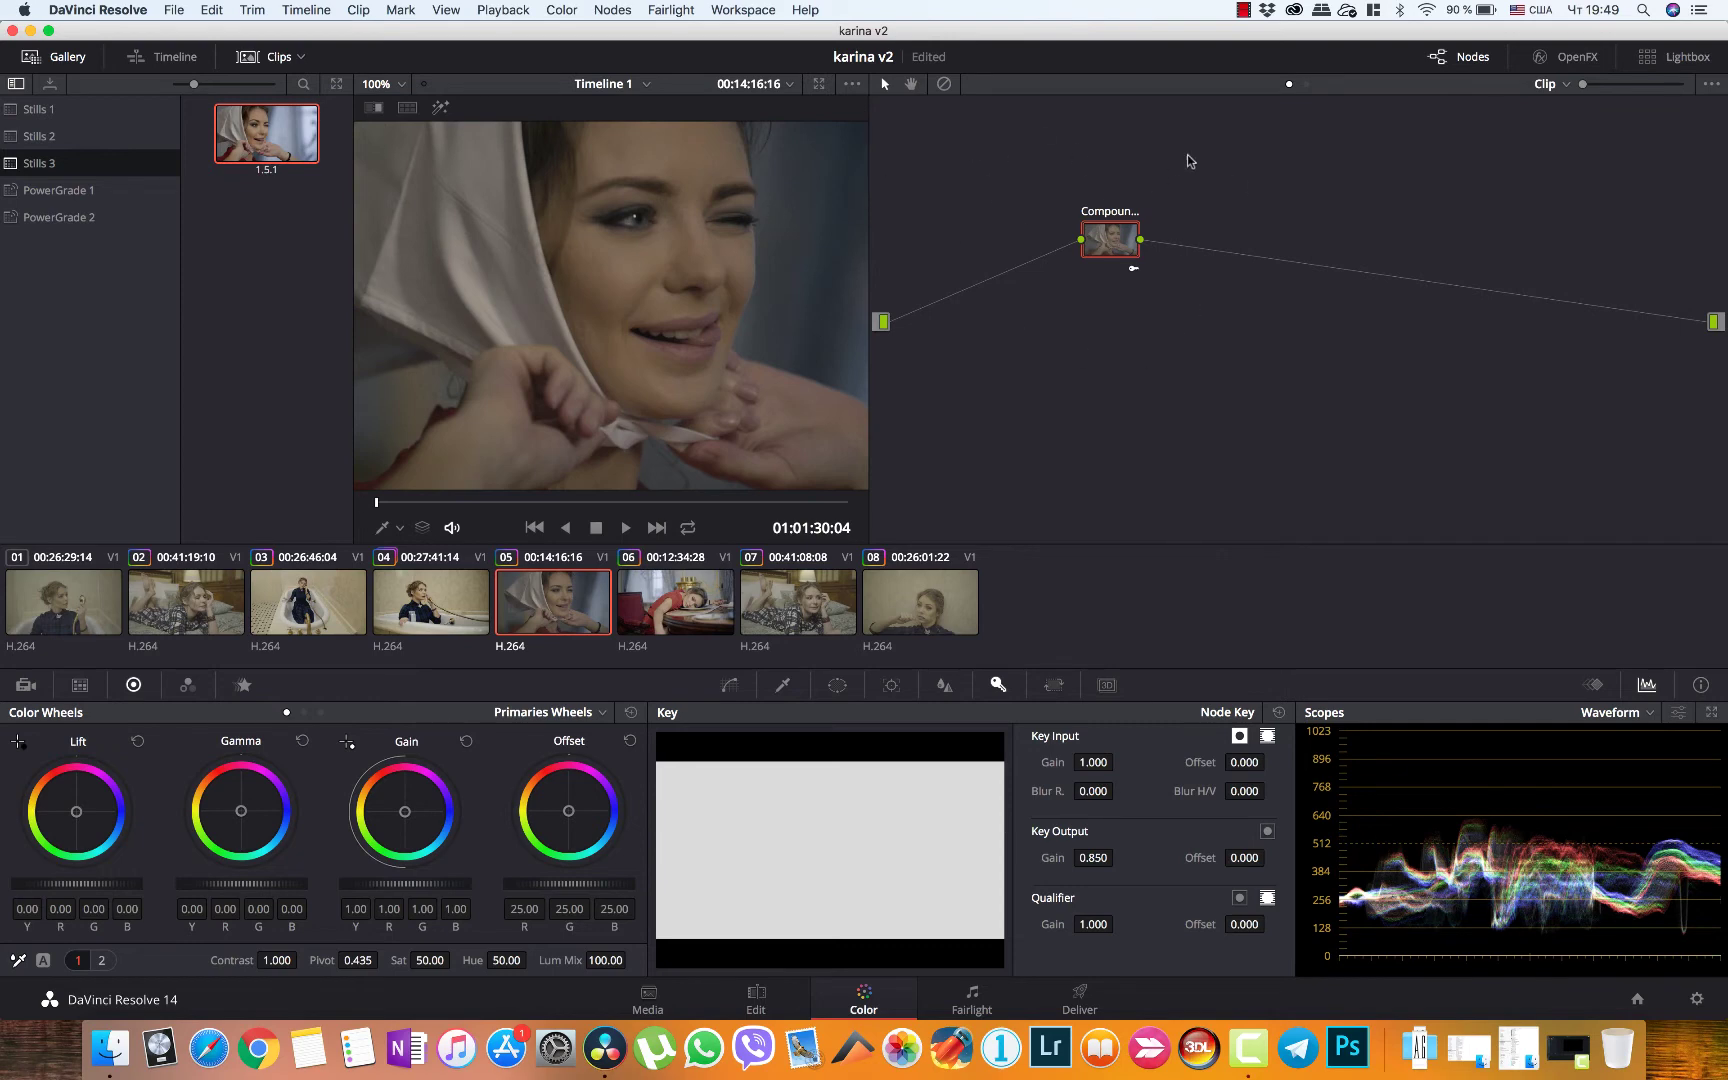
{"action": "right_click", "coordinate": [602, 264]}
{"action": "left_click", "coordinate": [619, 273]}
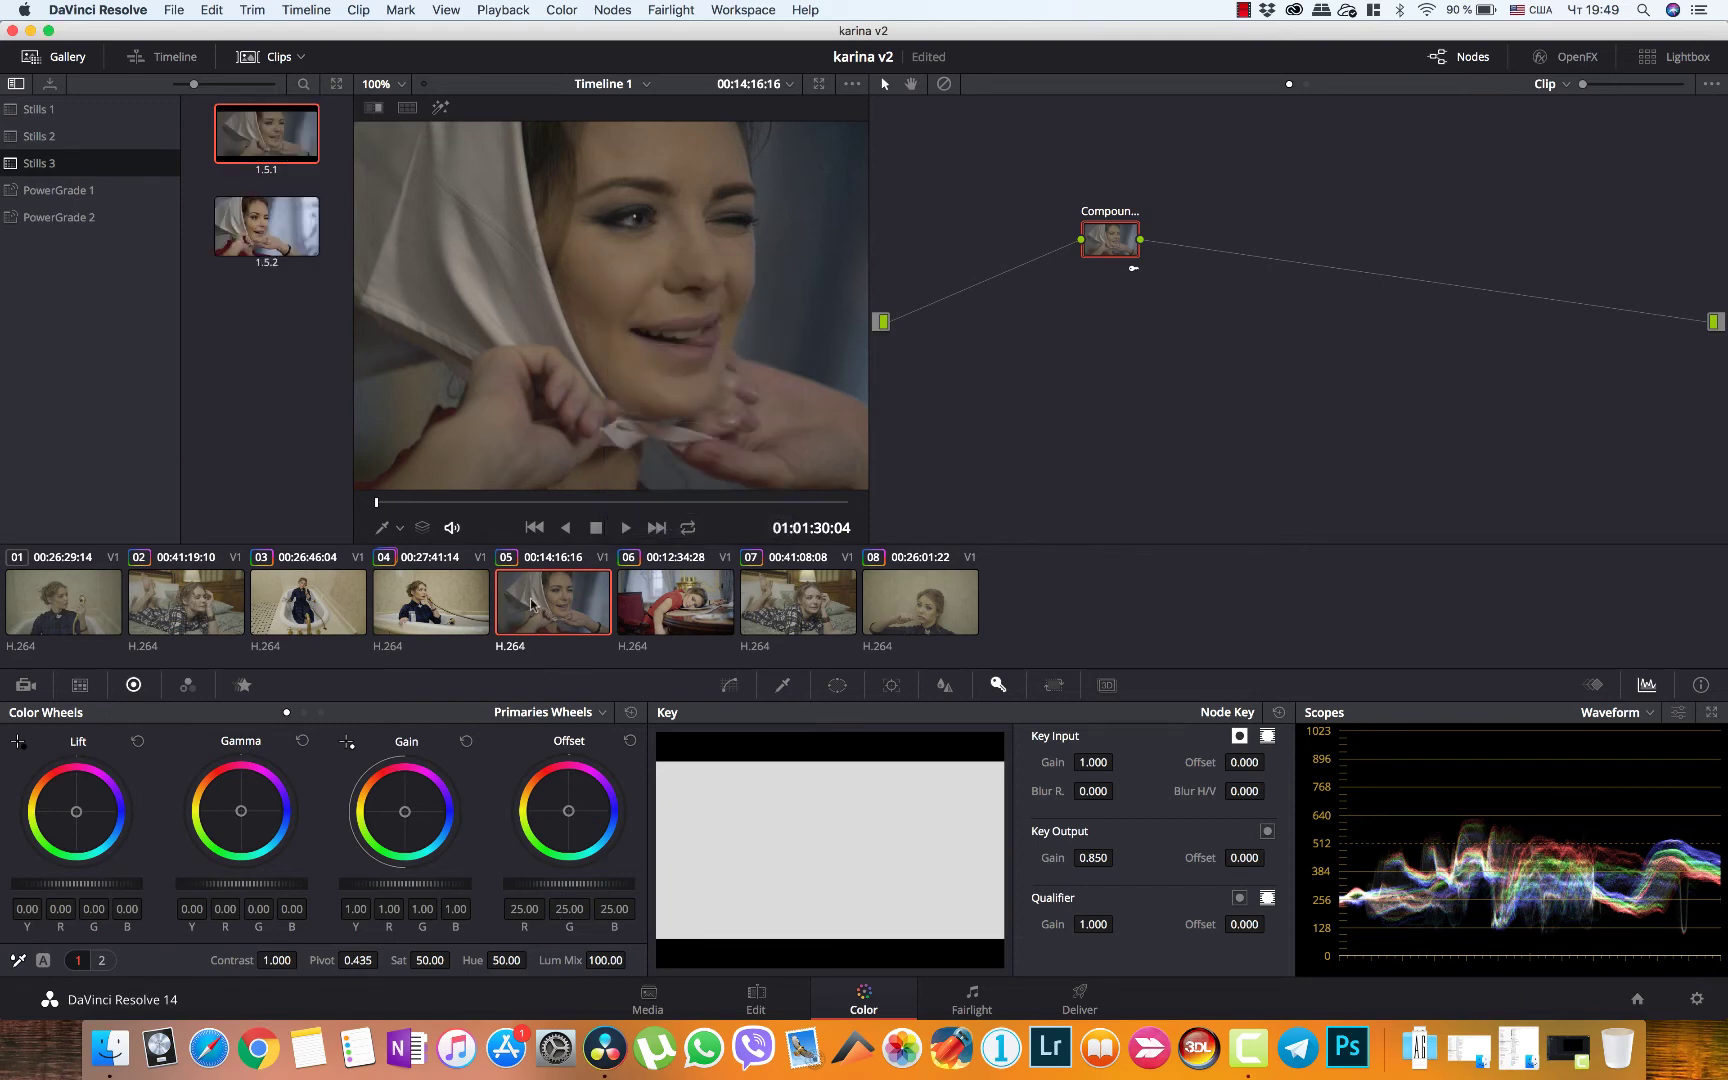
On clip 04, apply still 1.5.1's grade to node 11, then delete node 11
{"action": "left_click", "coordinate": [338, 617]}
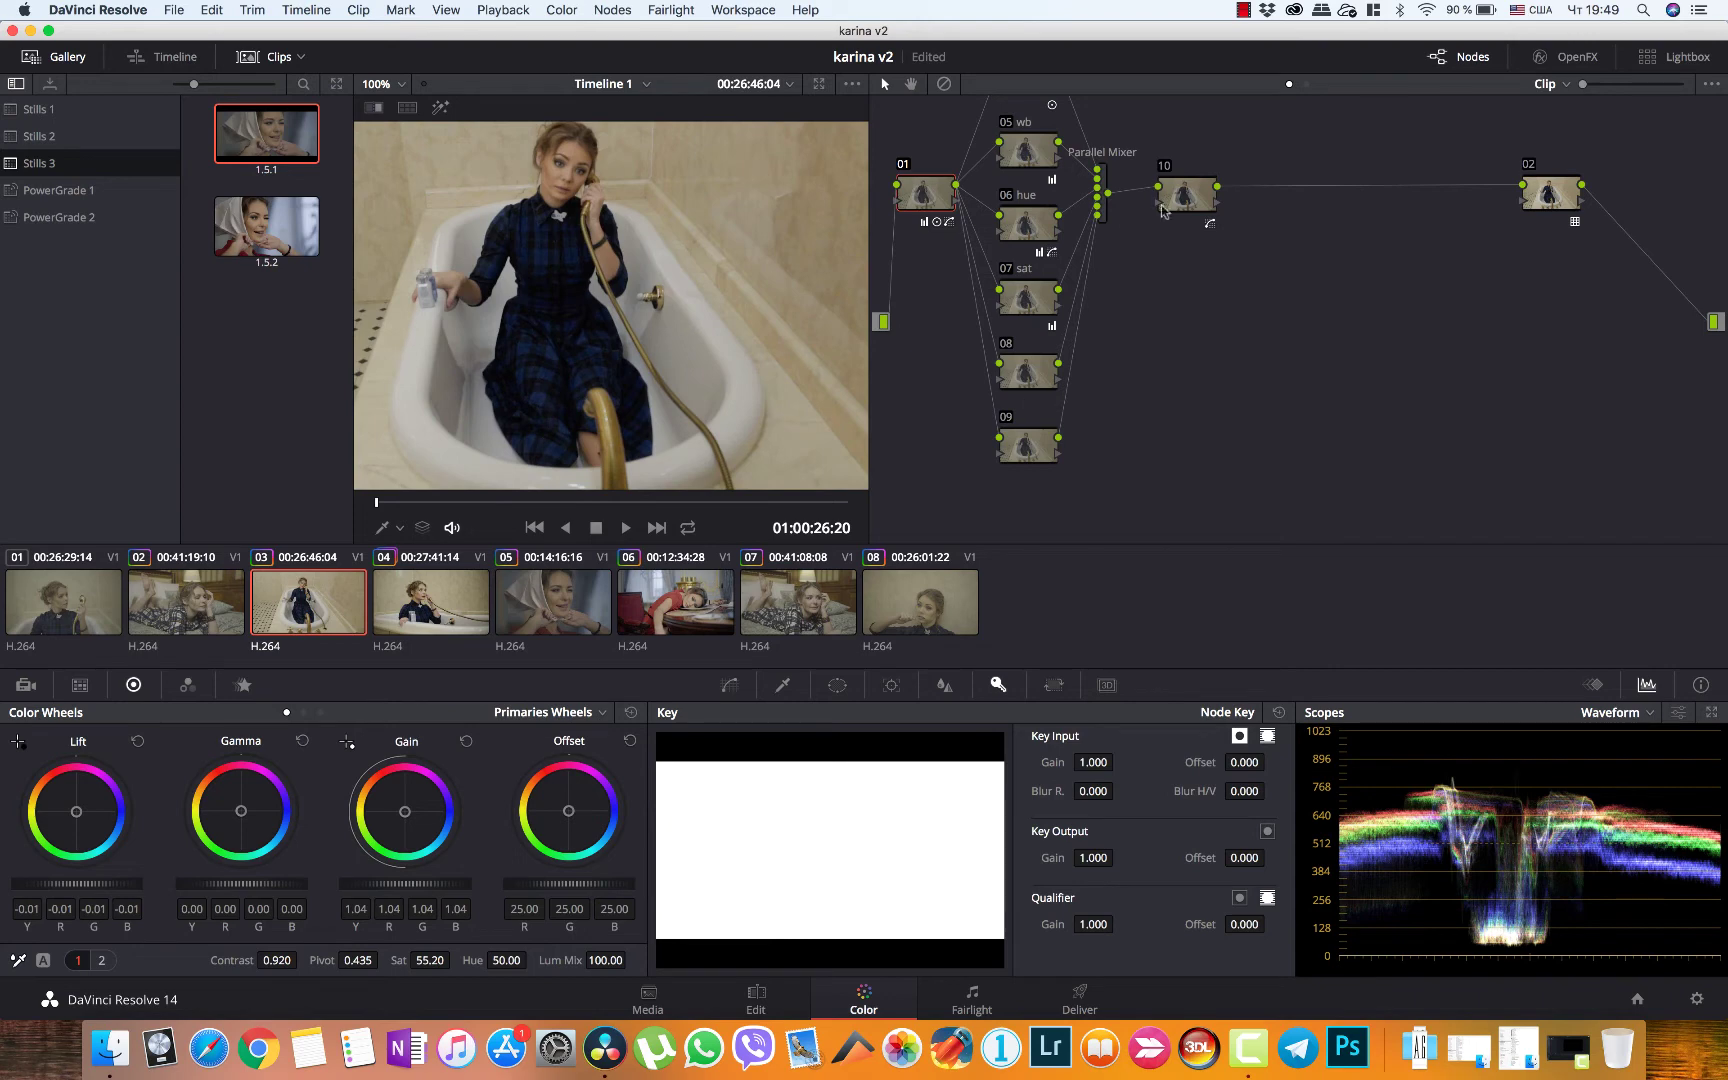
{"action": "left_click", "coordinate": [388, 628]}
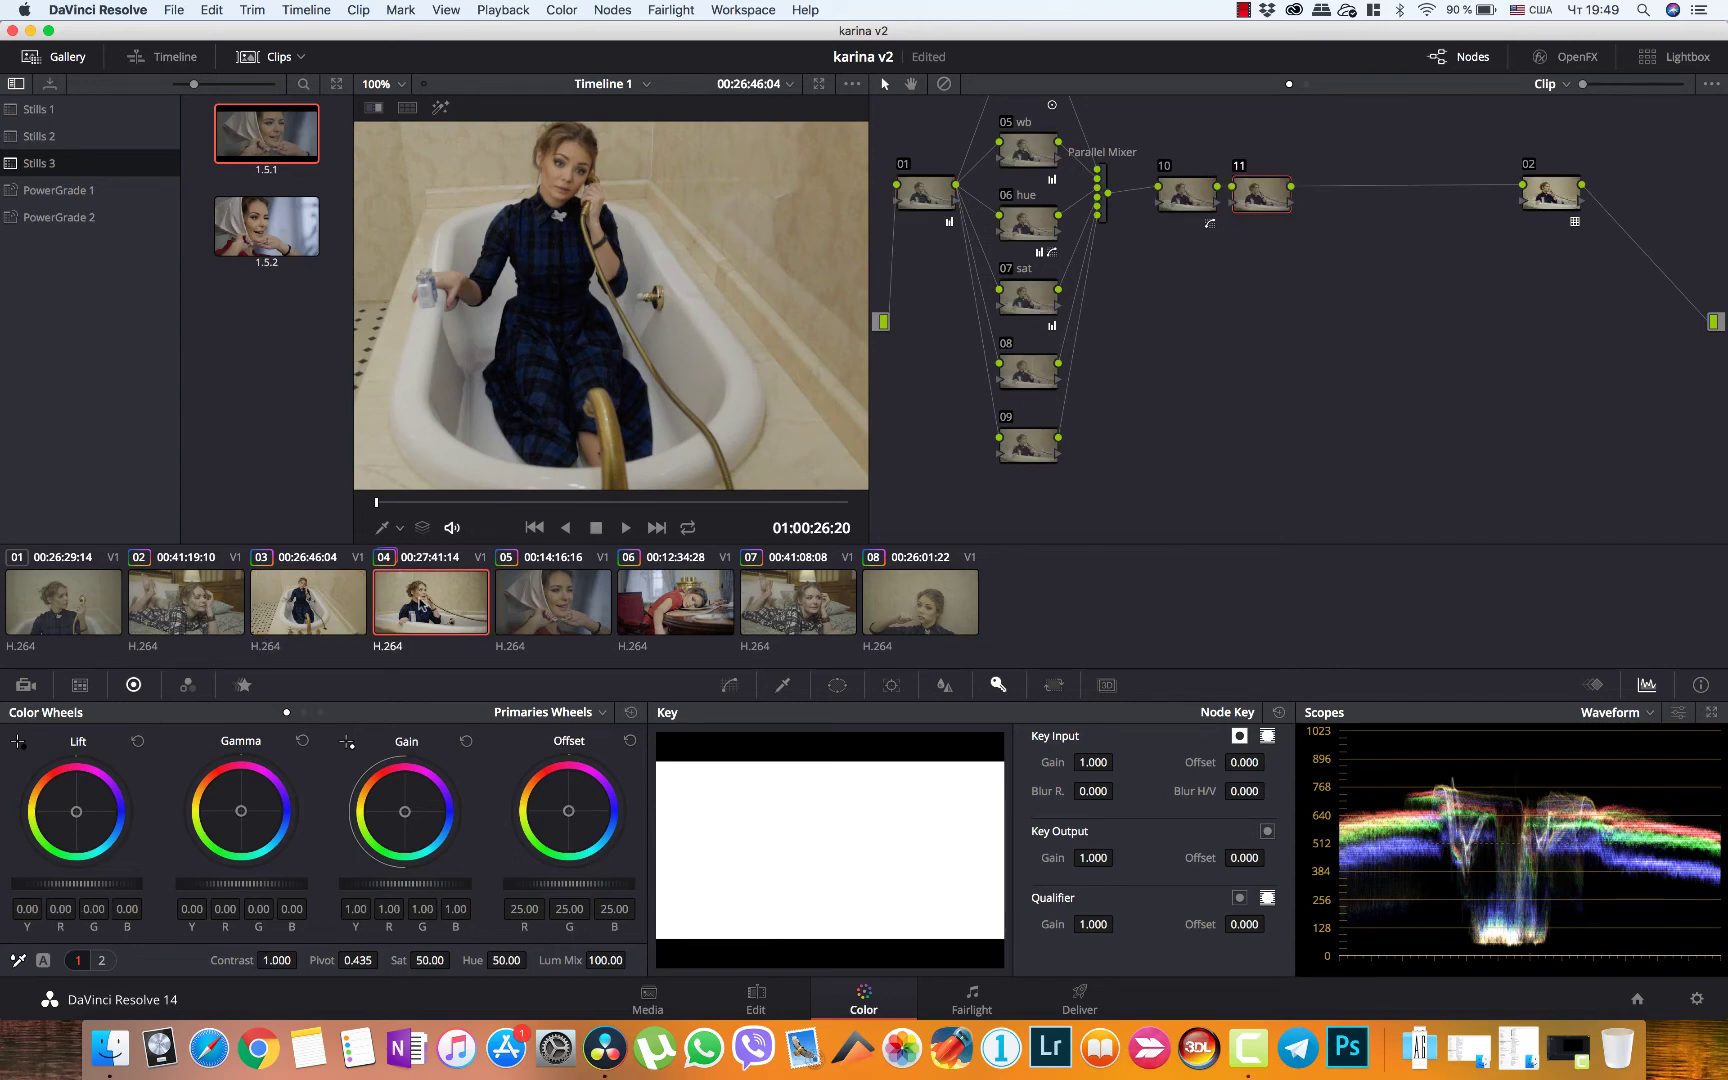
{"action": "left_click_drag", "start_coordinate": [1192, 200], "coordinate": [1171, 199]}
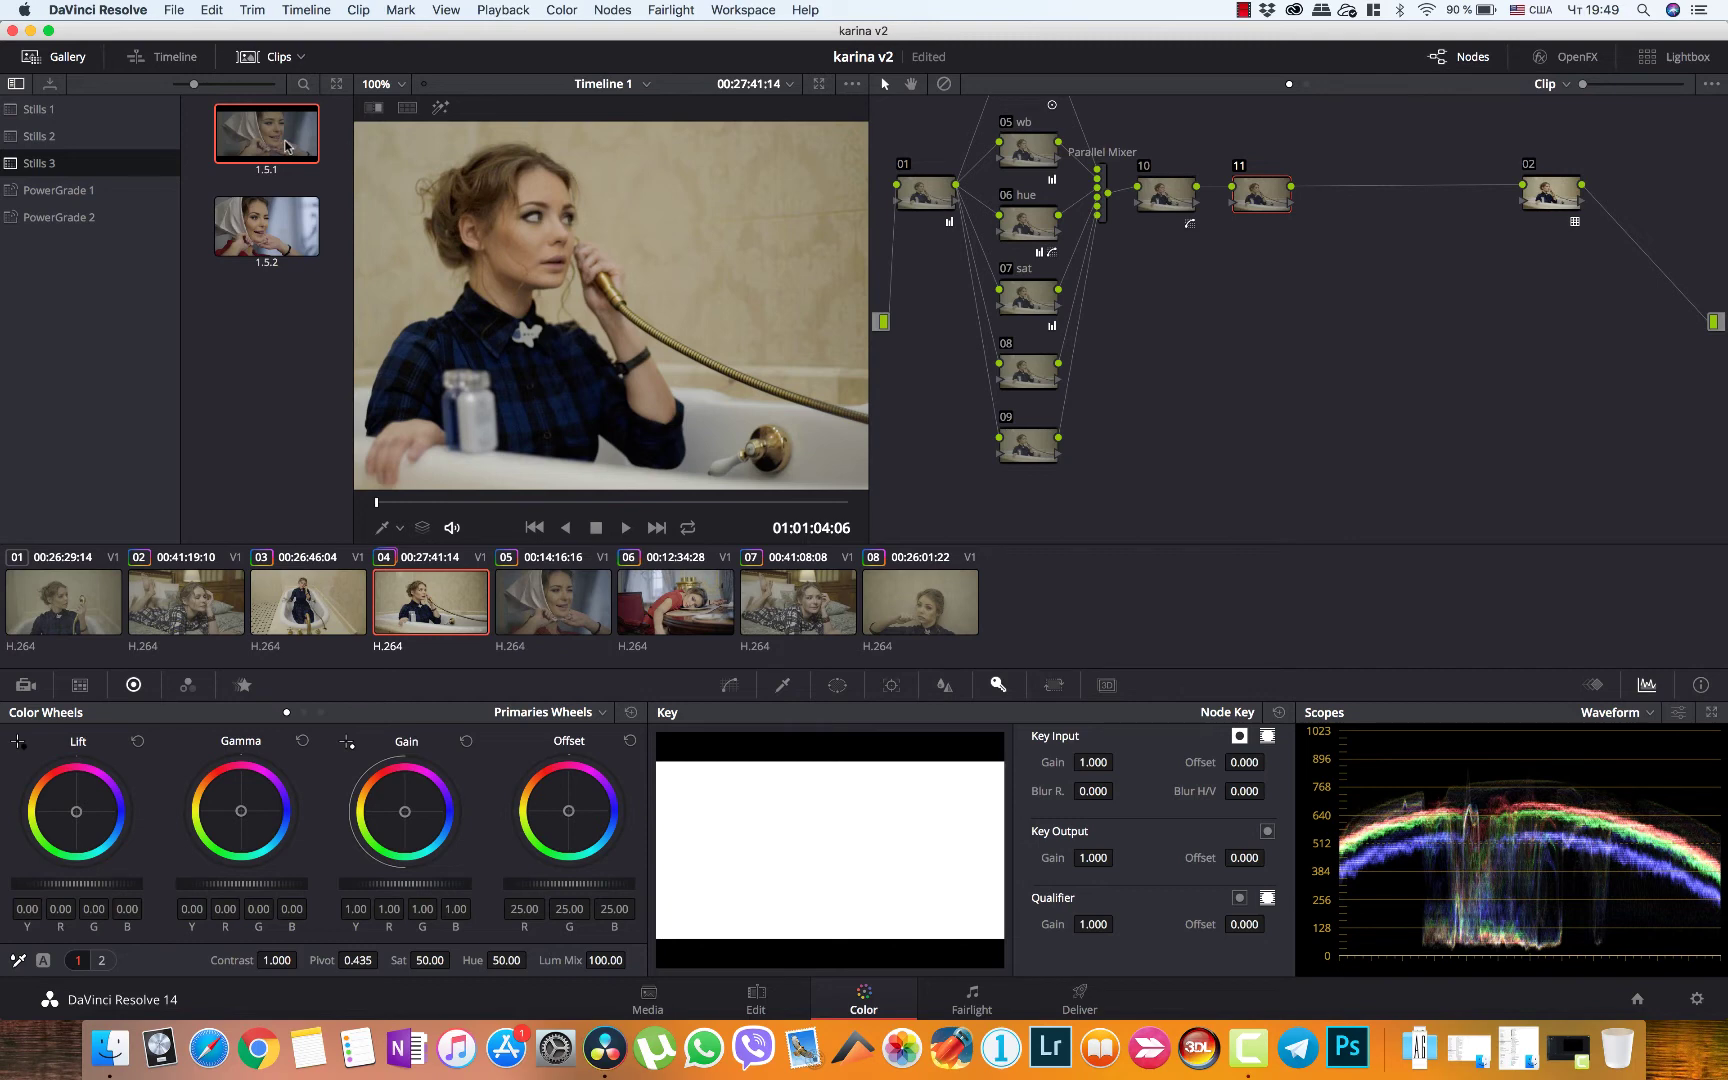
{"action": "left_click_drag", "start_coordinate": [279, 145], "coordinate": [1270, 203]}
{"action": "key", "text": "Delete"}
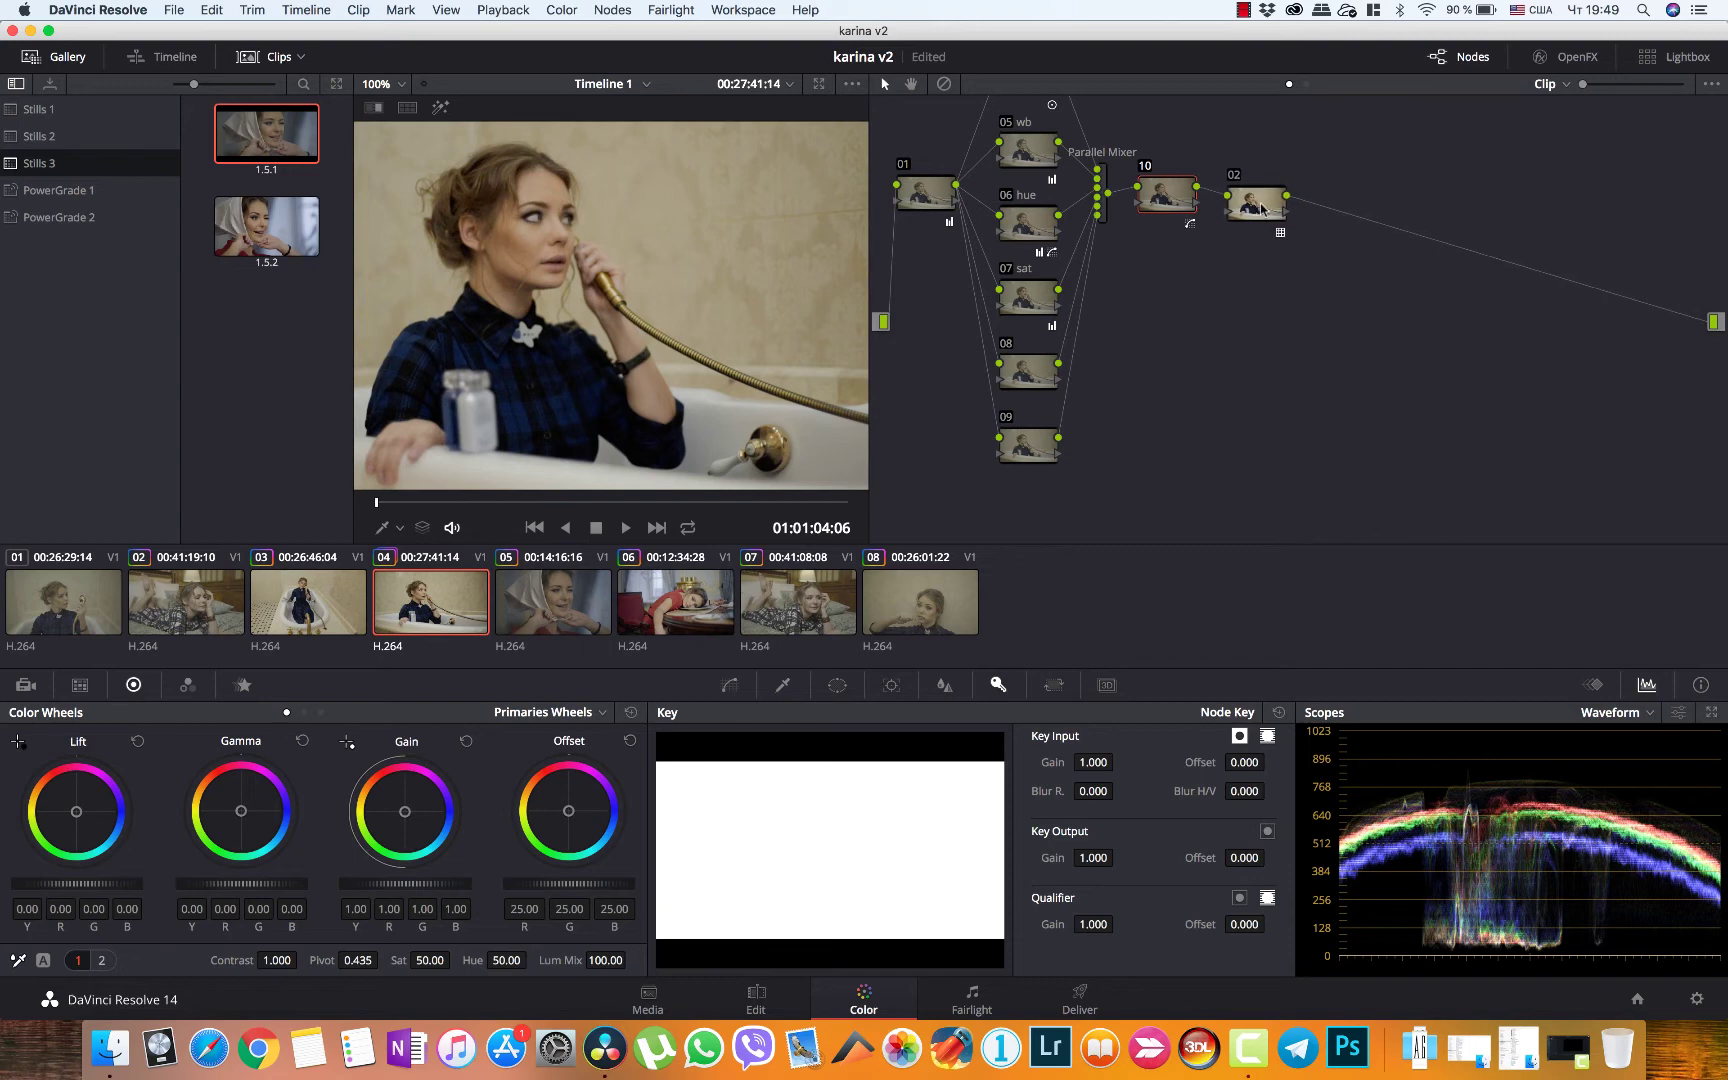
Add a serial node after node 02, apply still 1.5.1's compound grade to it, and compare on/off
{"action": "left_click", "coordinate": [1262, 208]}
{"action": "key", "text": "alt+s"}
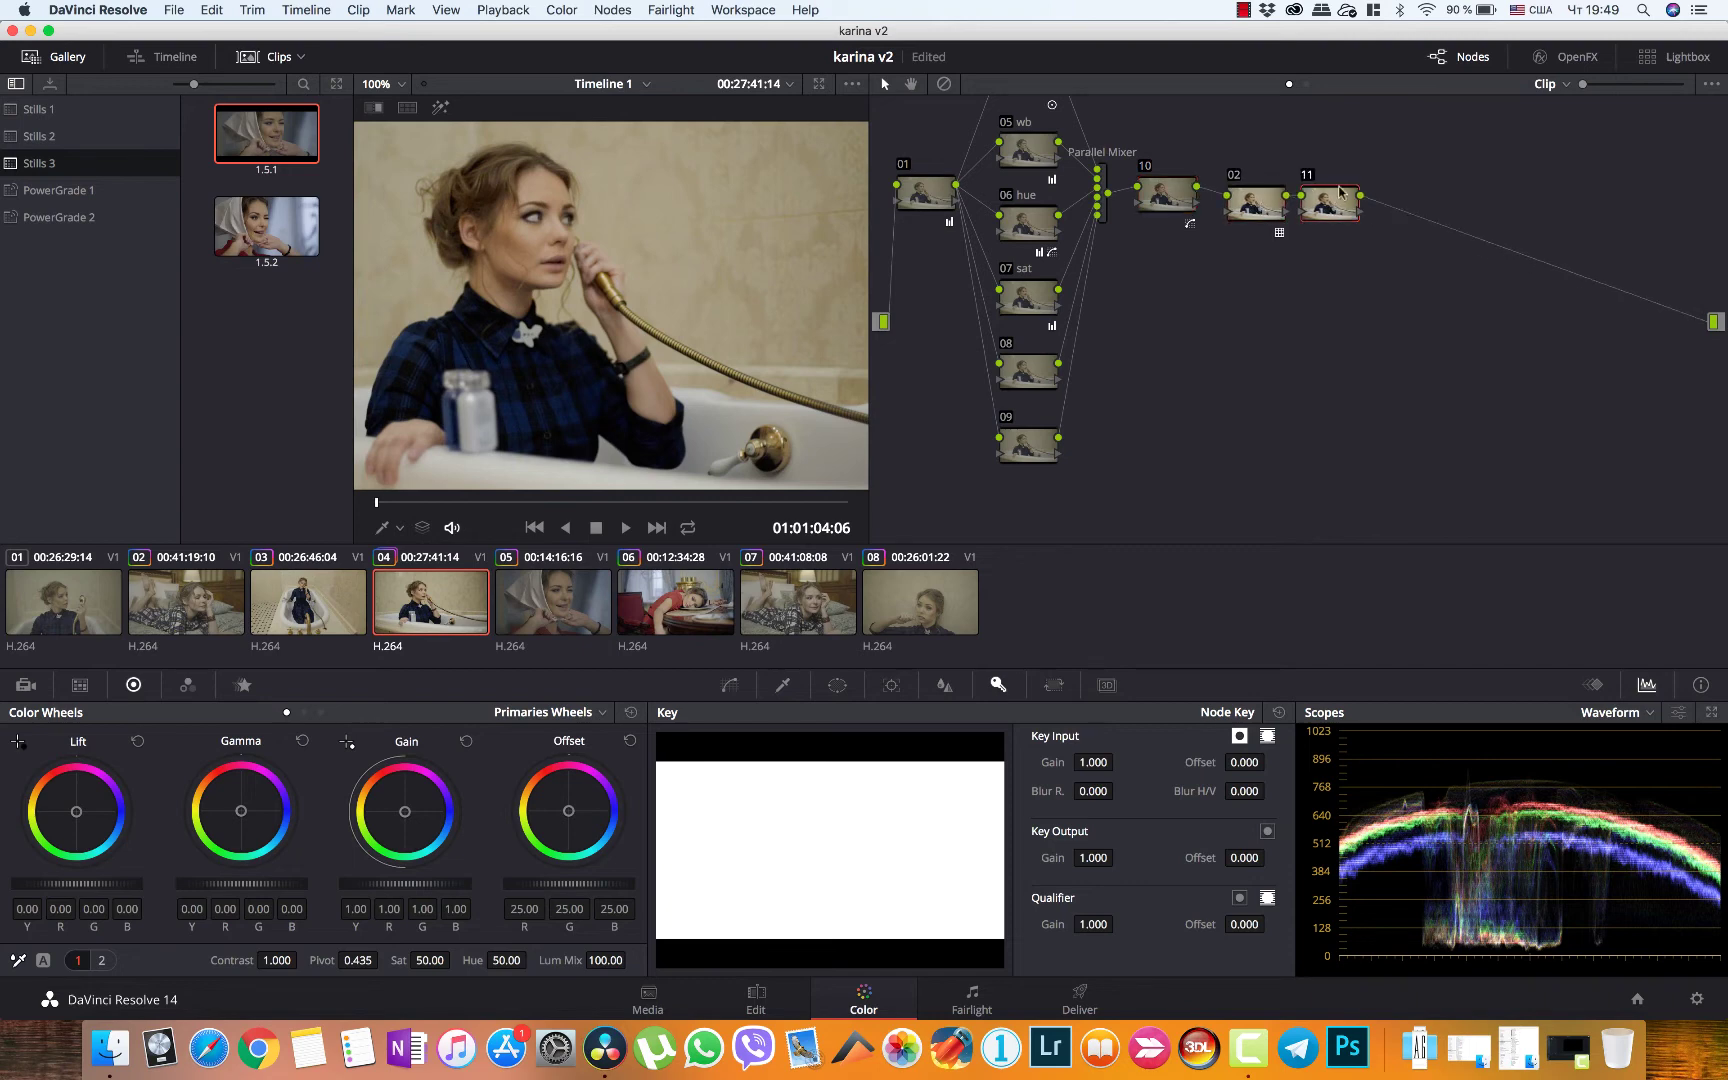
{"action": "left_click_drag", "start_coordinate": [1335, 203], "coordinate": [1410, 203]}
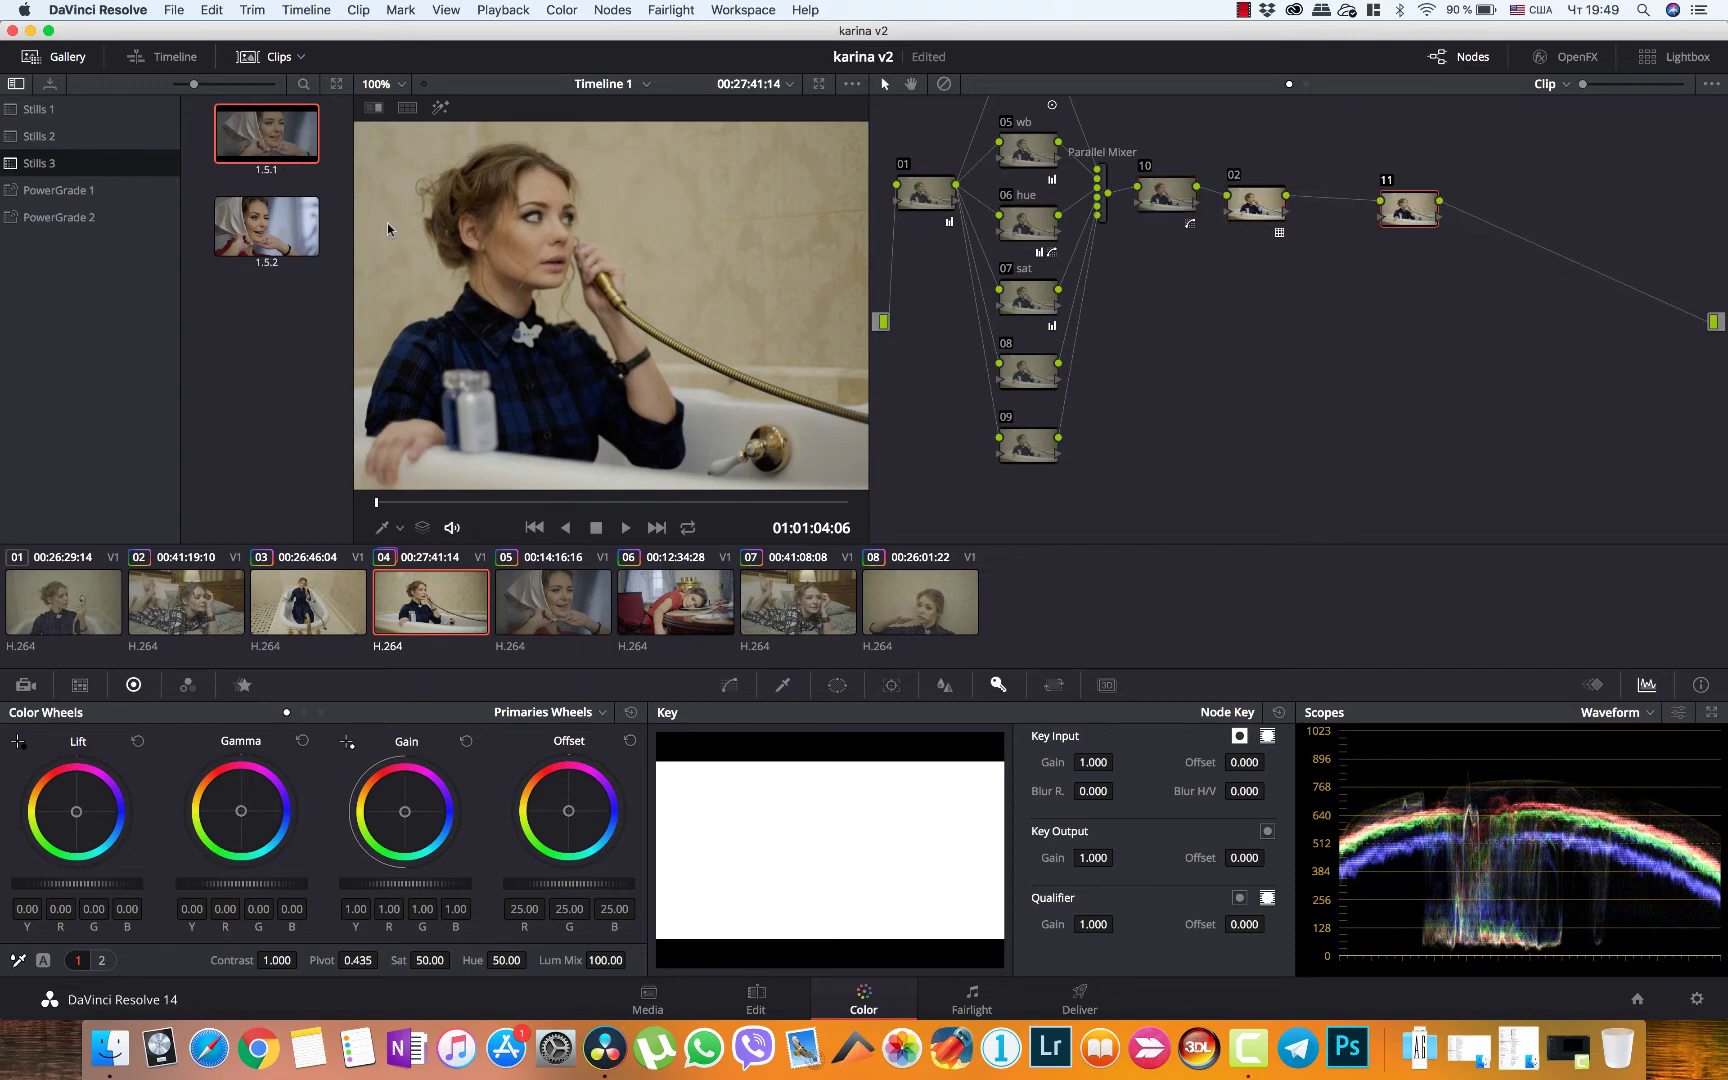
{"action": "left_click_drag", "start_coordinate": [245, 155], "coordinate": [1413, 220]}
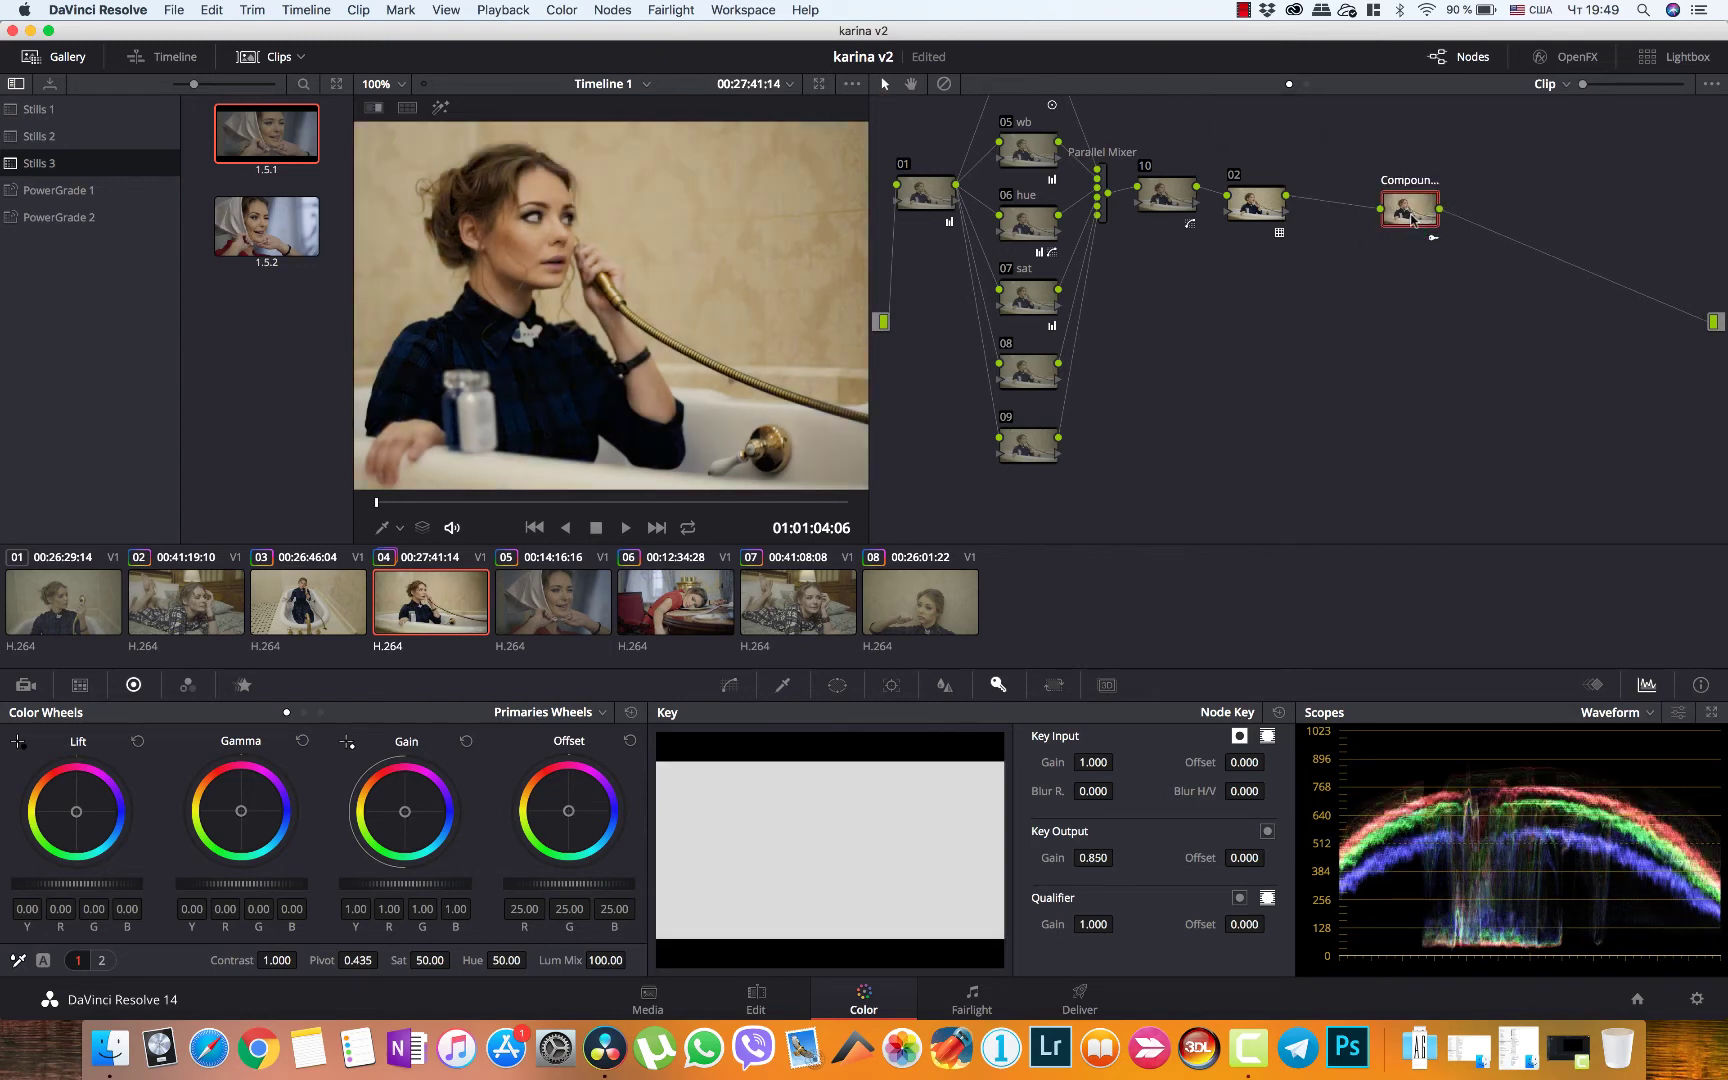
{"action": "key", "text": "super+d"}
{"action": "key", "text": "super+d"}
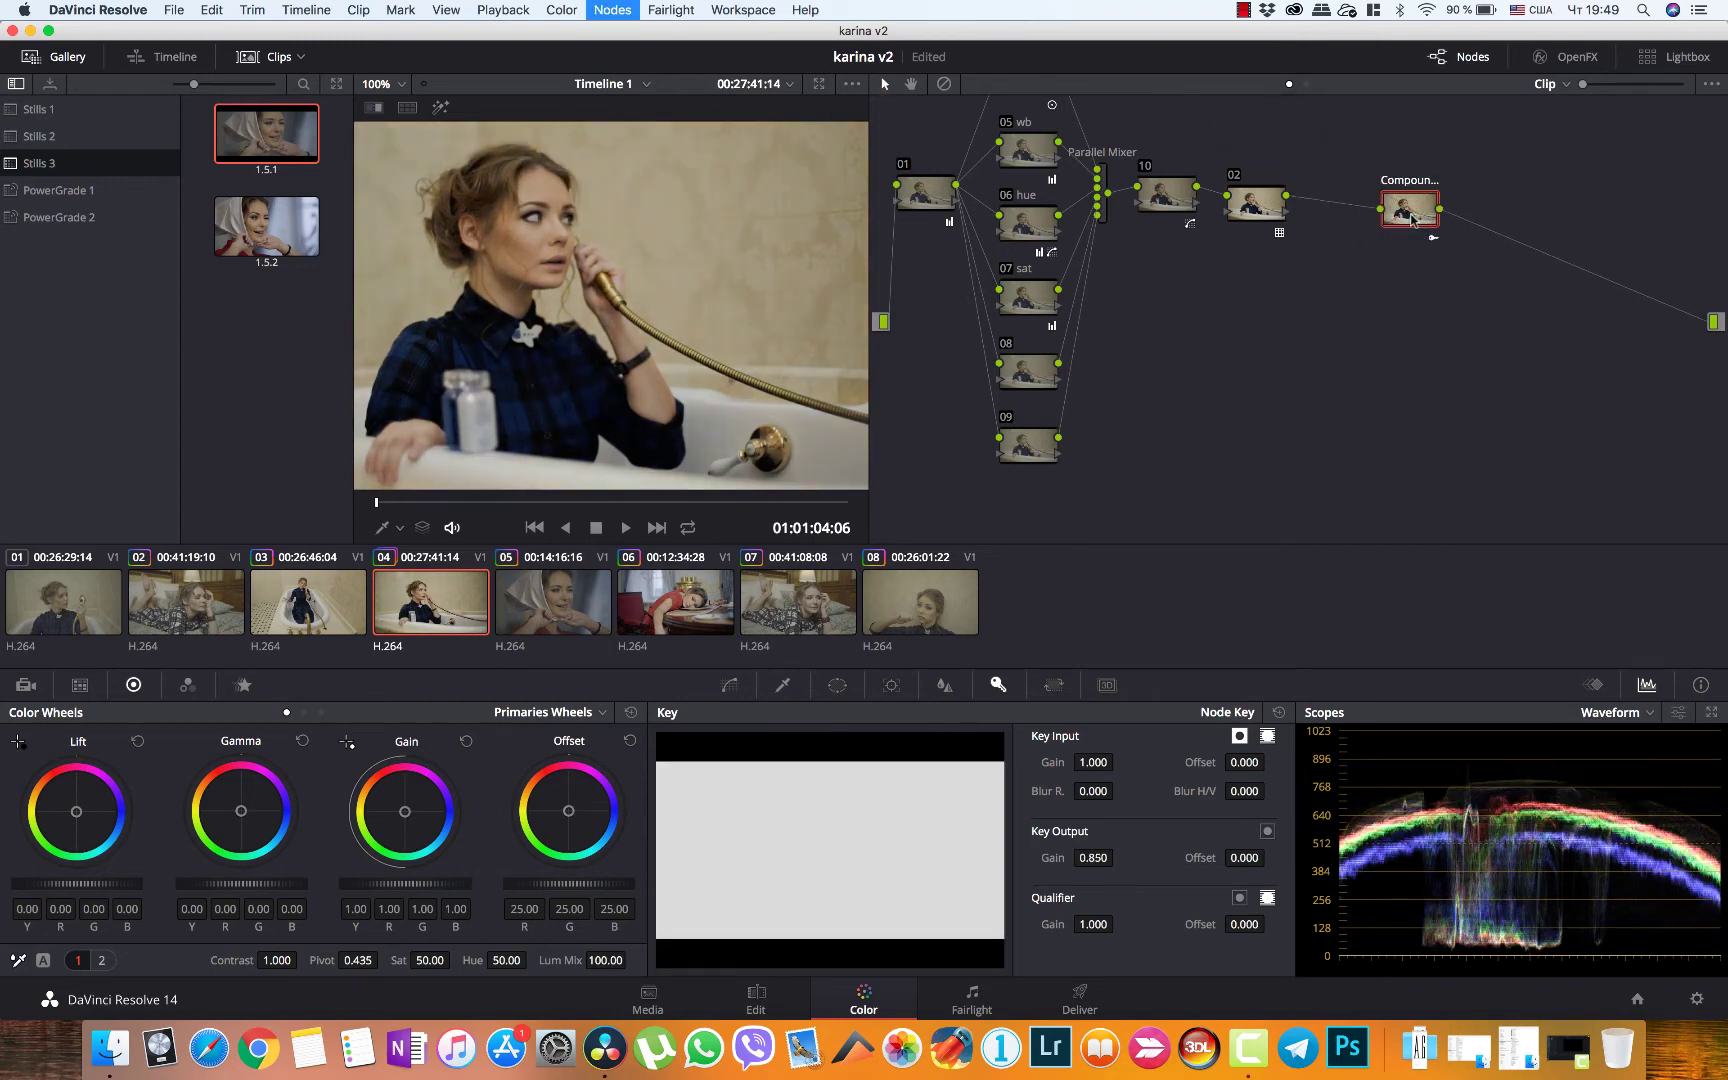
{"action": "key", "text": "super+d"}
{"action": "key", "text": "super+d"}
{"action": "key", "text": "super+d"}
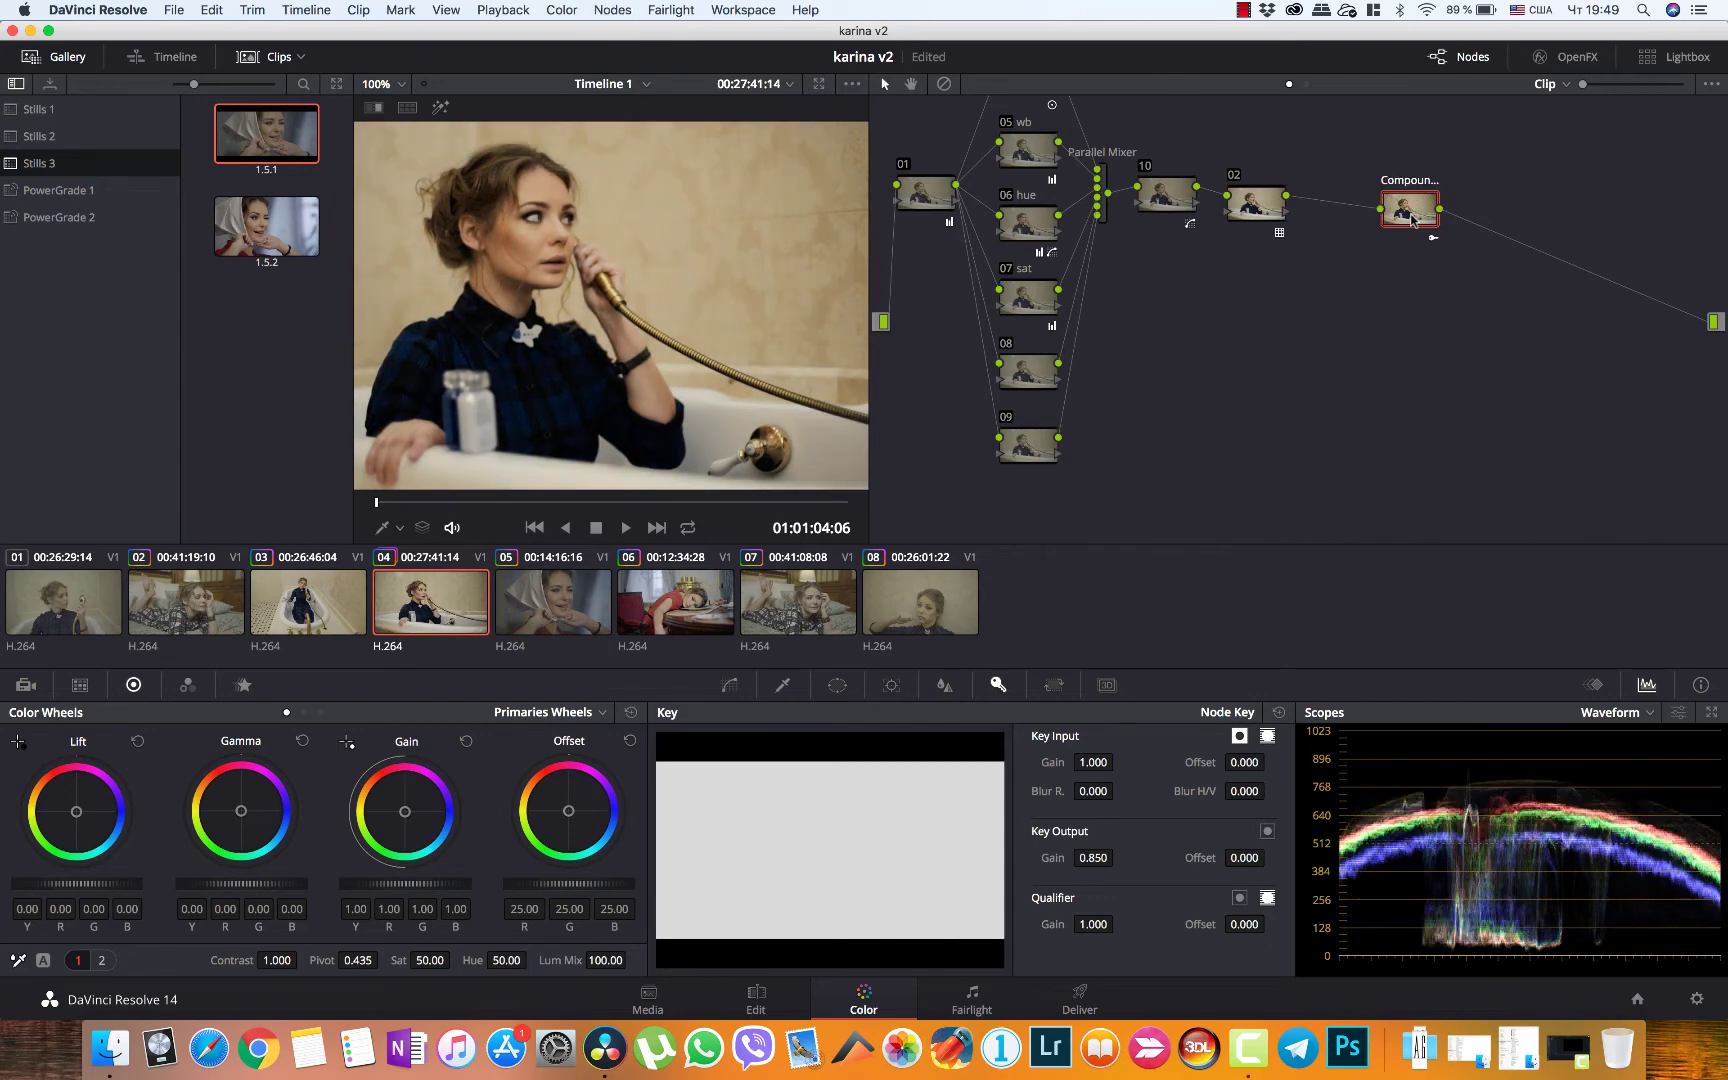
{"action": "key", "text": "super+d"}
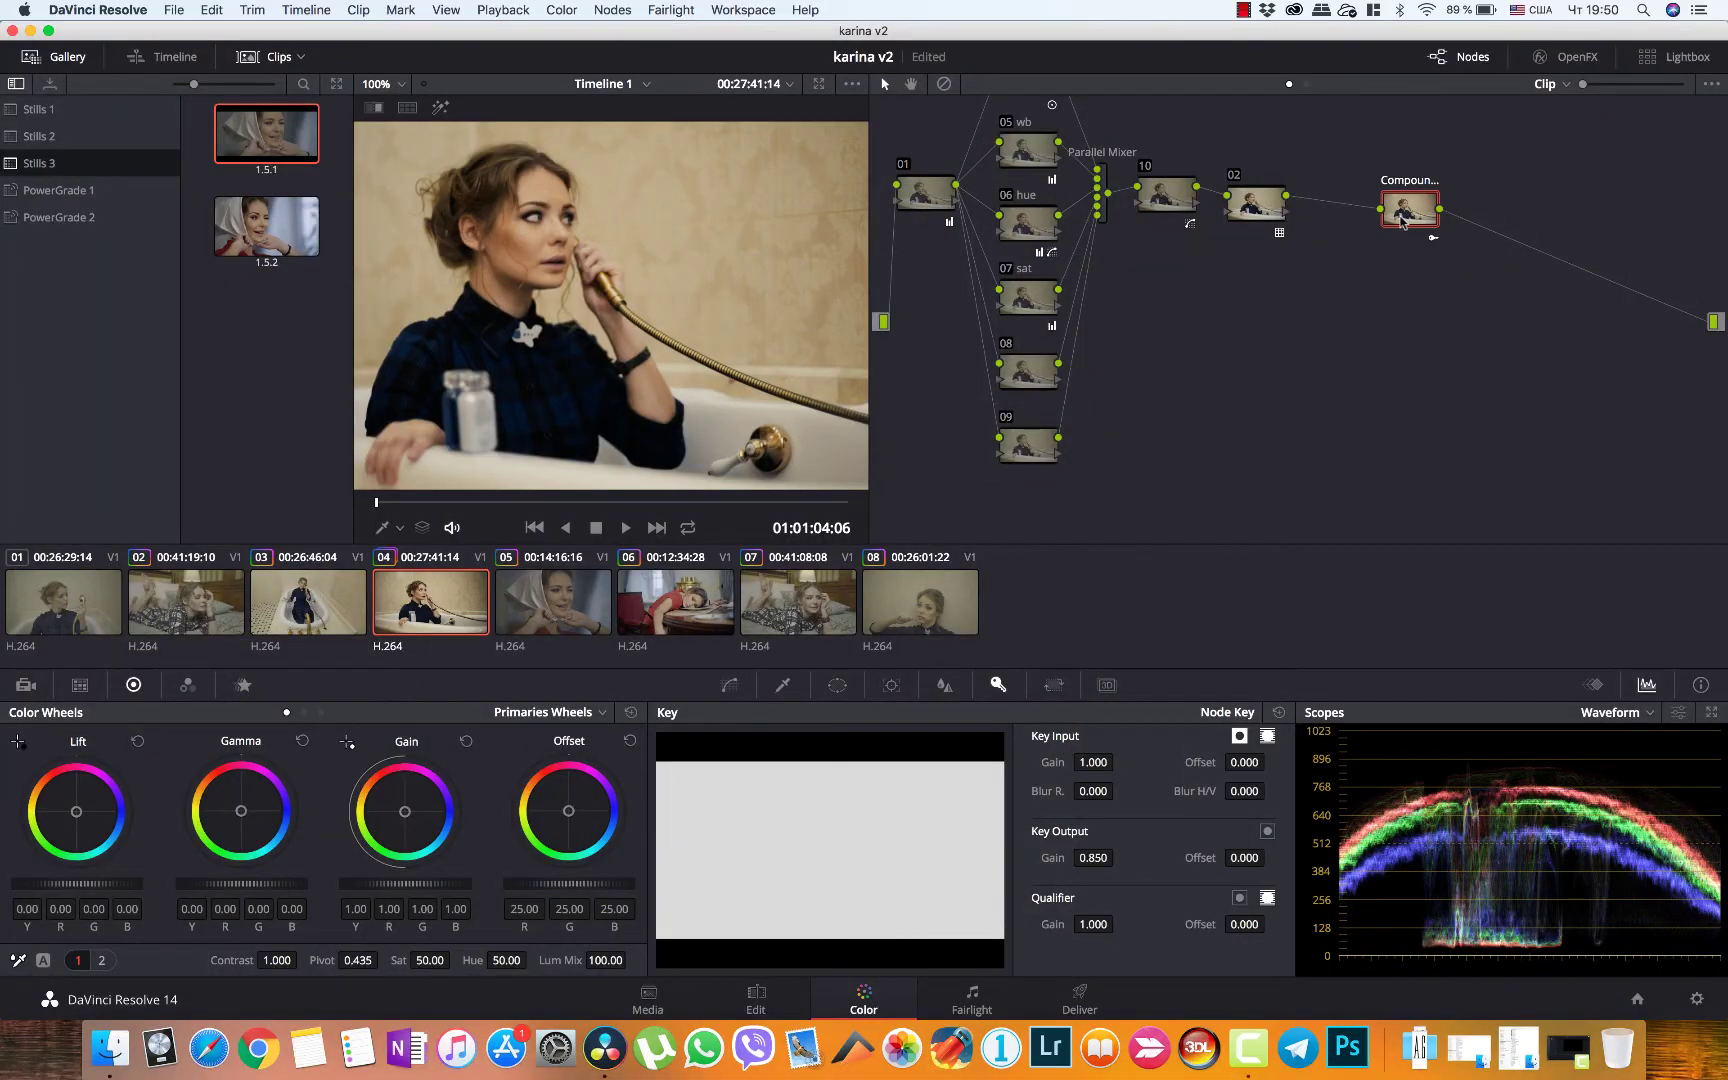
Inside clip 04's compound node, raise node 02's curve black point to lift shadows and compare
{"action": "right_click", "coordinate": [1403, 222]}
{"action": "left_click", "coordinate": [1427, 252]}
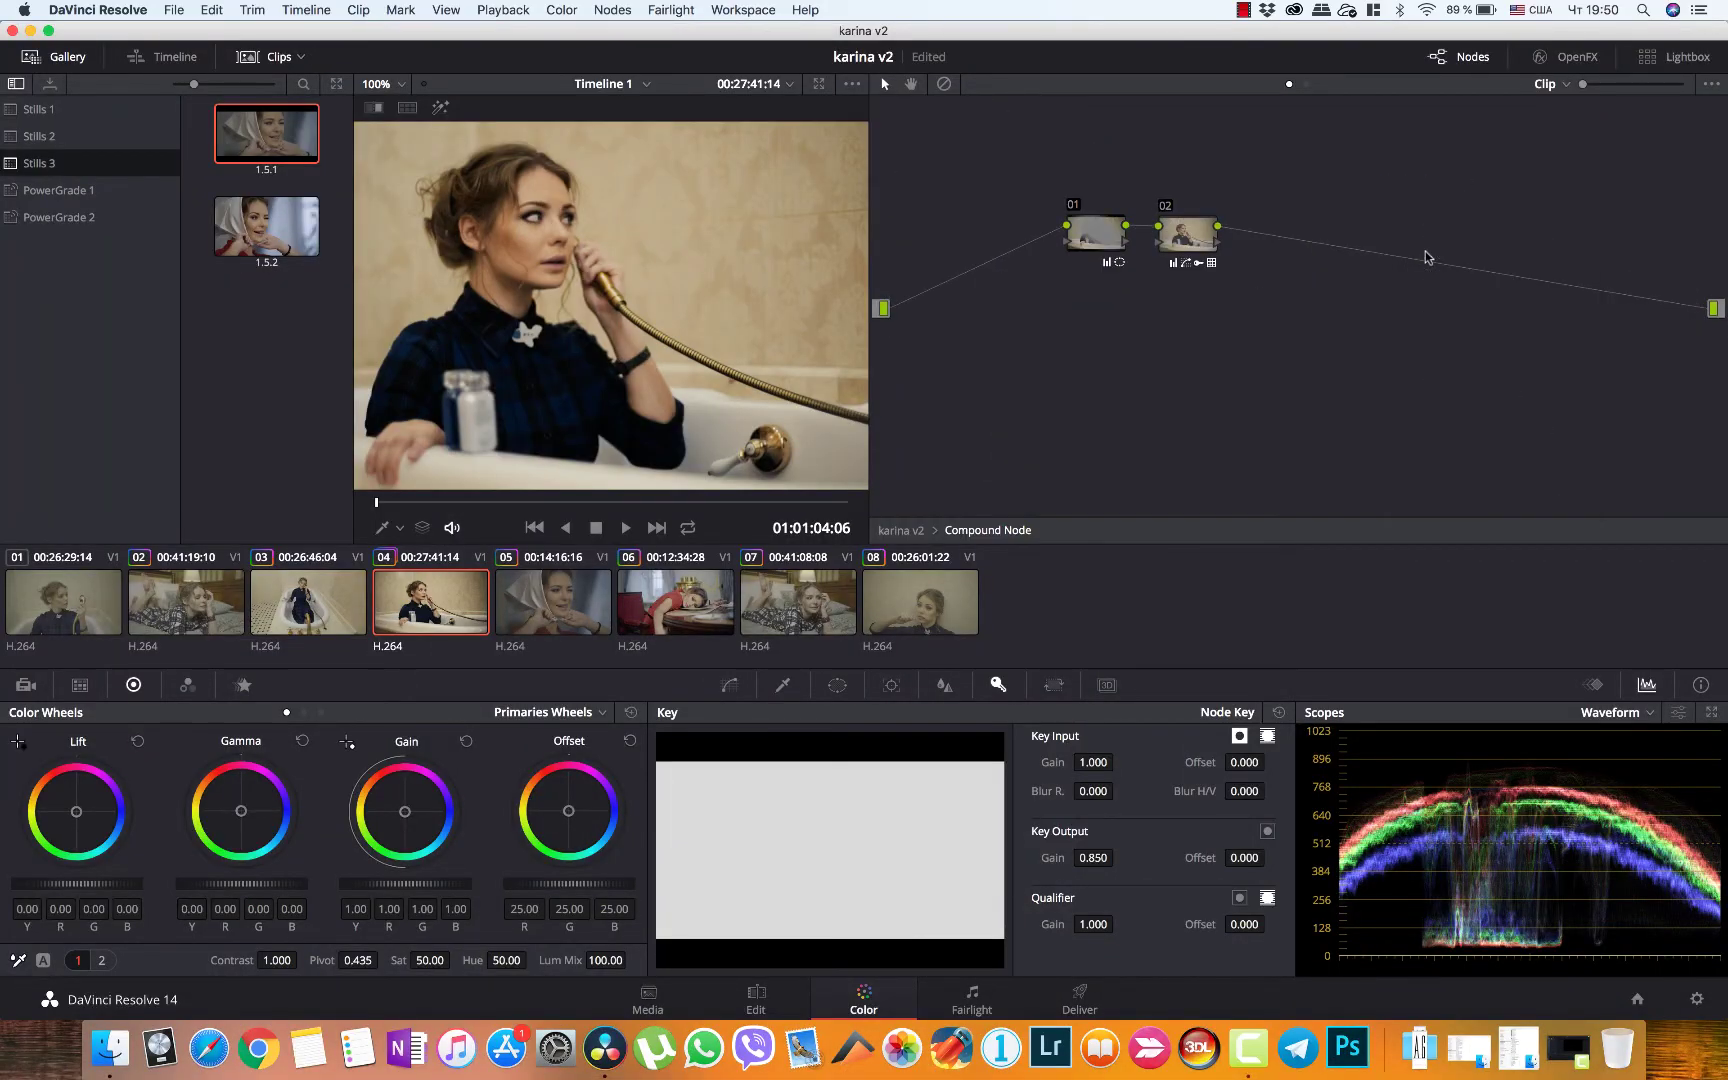
{"action": "left_click", "coordinate": [1172, 237]}
{"action": "left_click", "coordinate": [730, 690]}
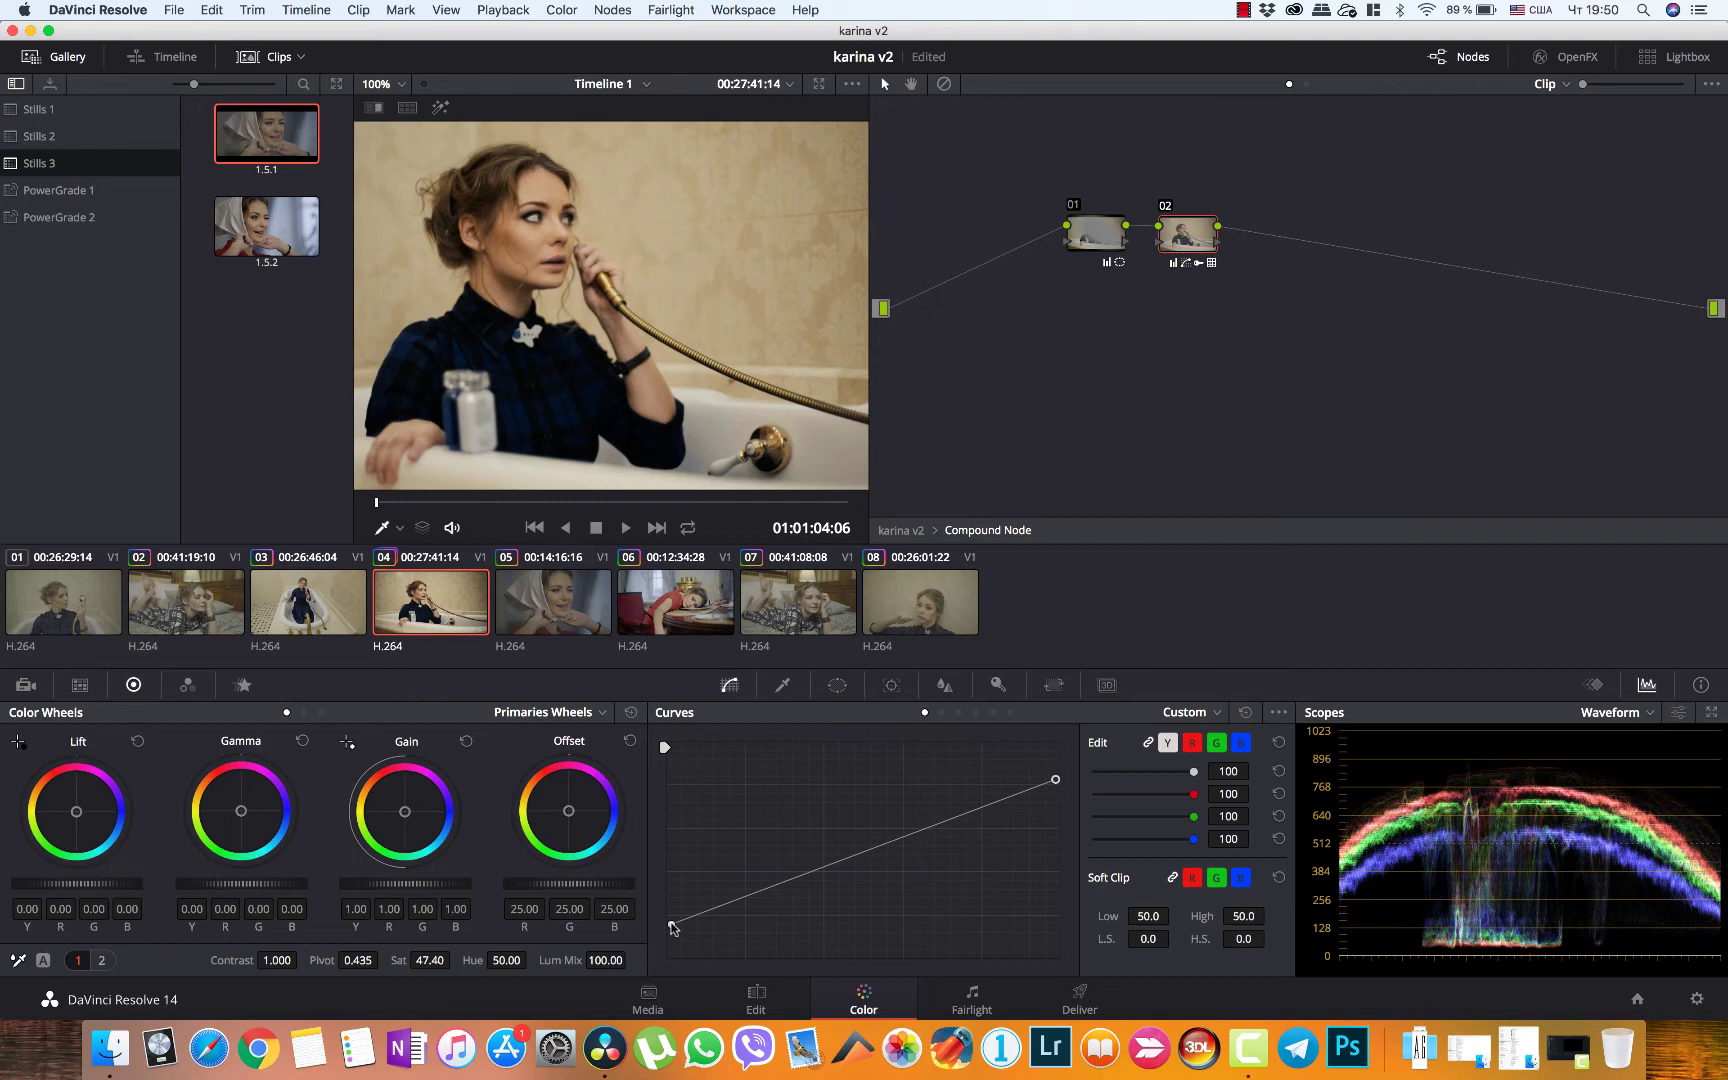
{"action": "left_click_drag", "start_coordinate": [671, 926], "coordinate": [672, 918]}
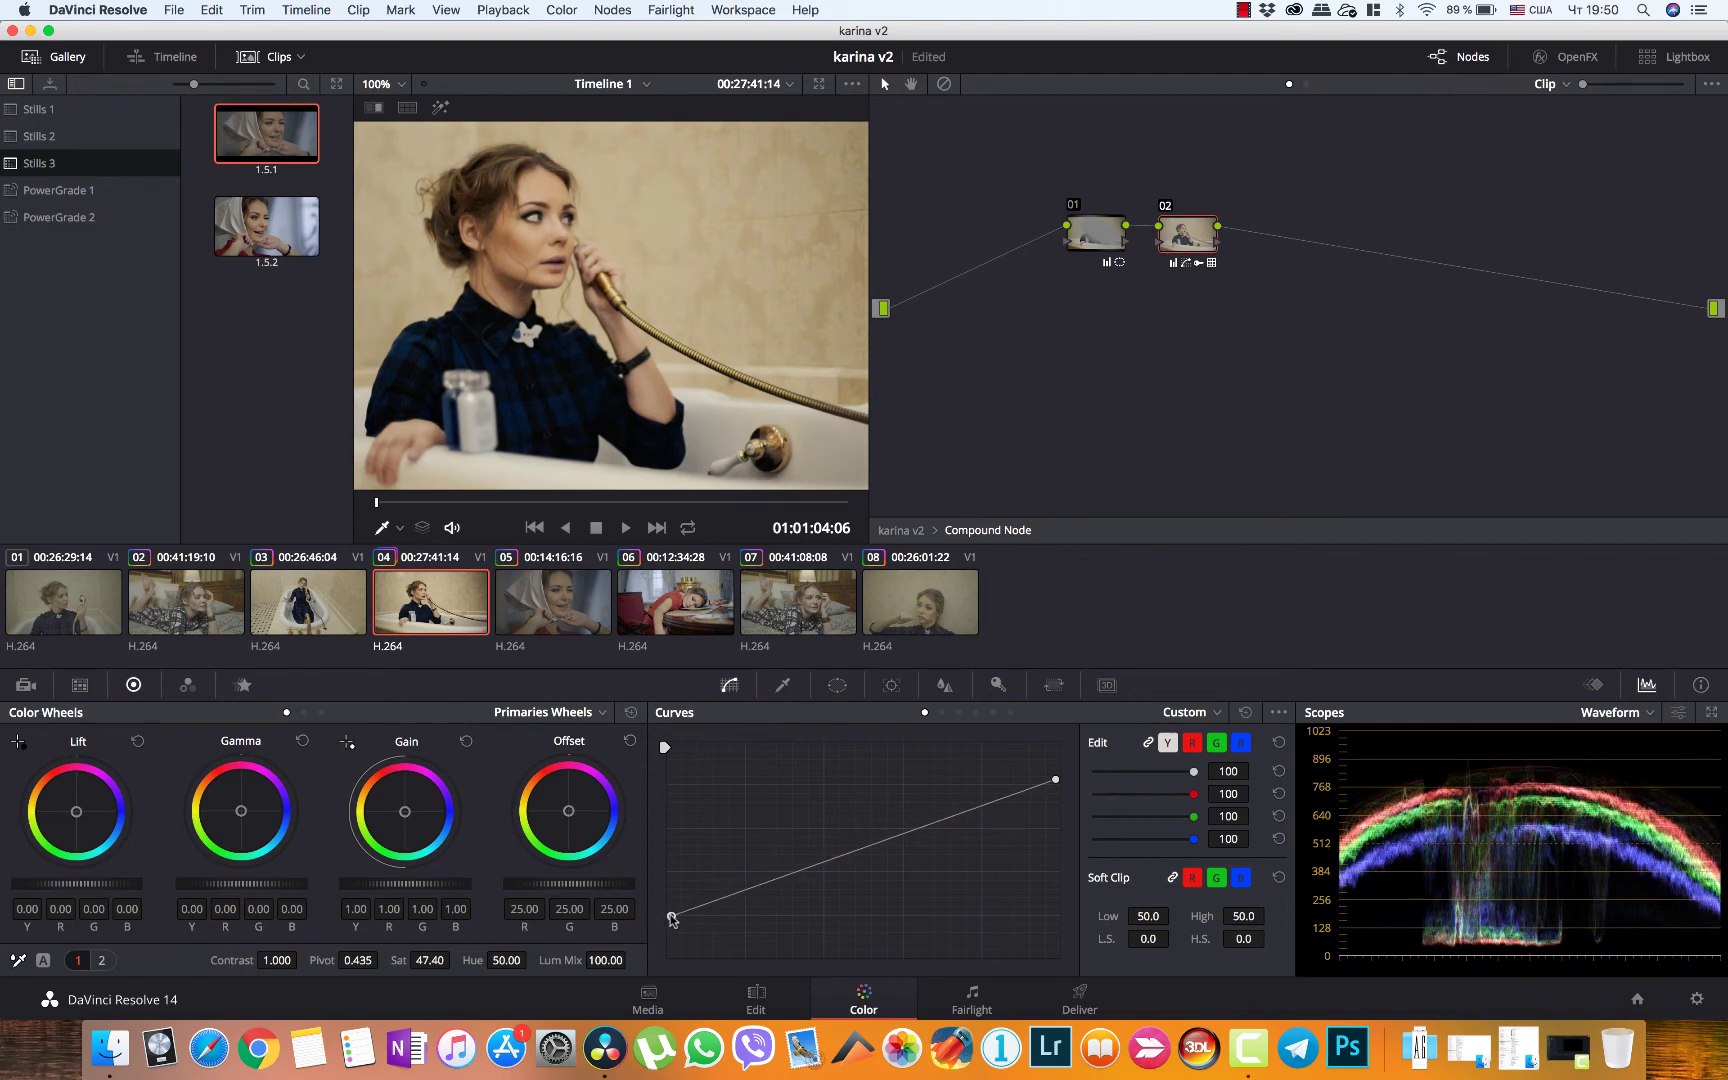
{"action": "key", "text": "ctrl+d"}
{"action": "key", "text": "ctrl+d"}
Combine all of clip 06's grade nodes into one compound node
{"action": "left_click", "coordinate": [688, 600]}
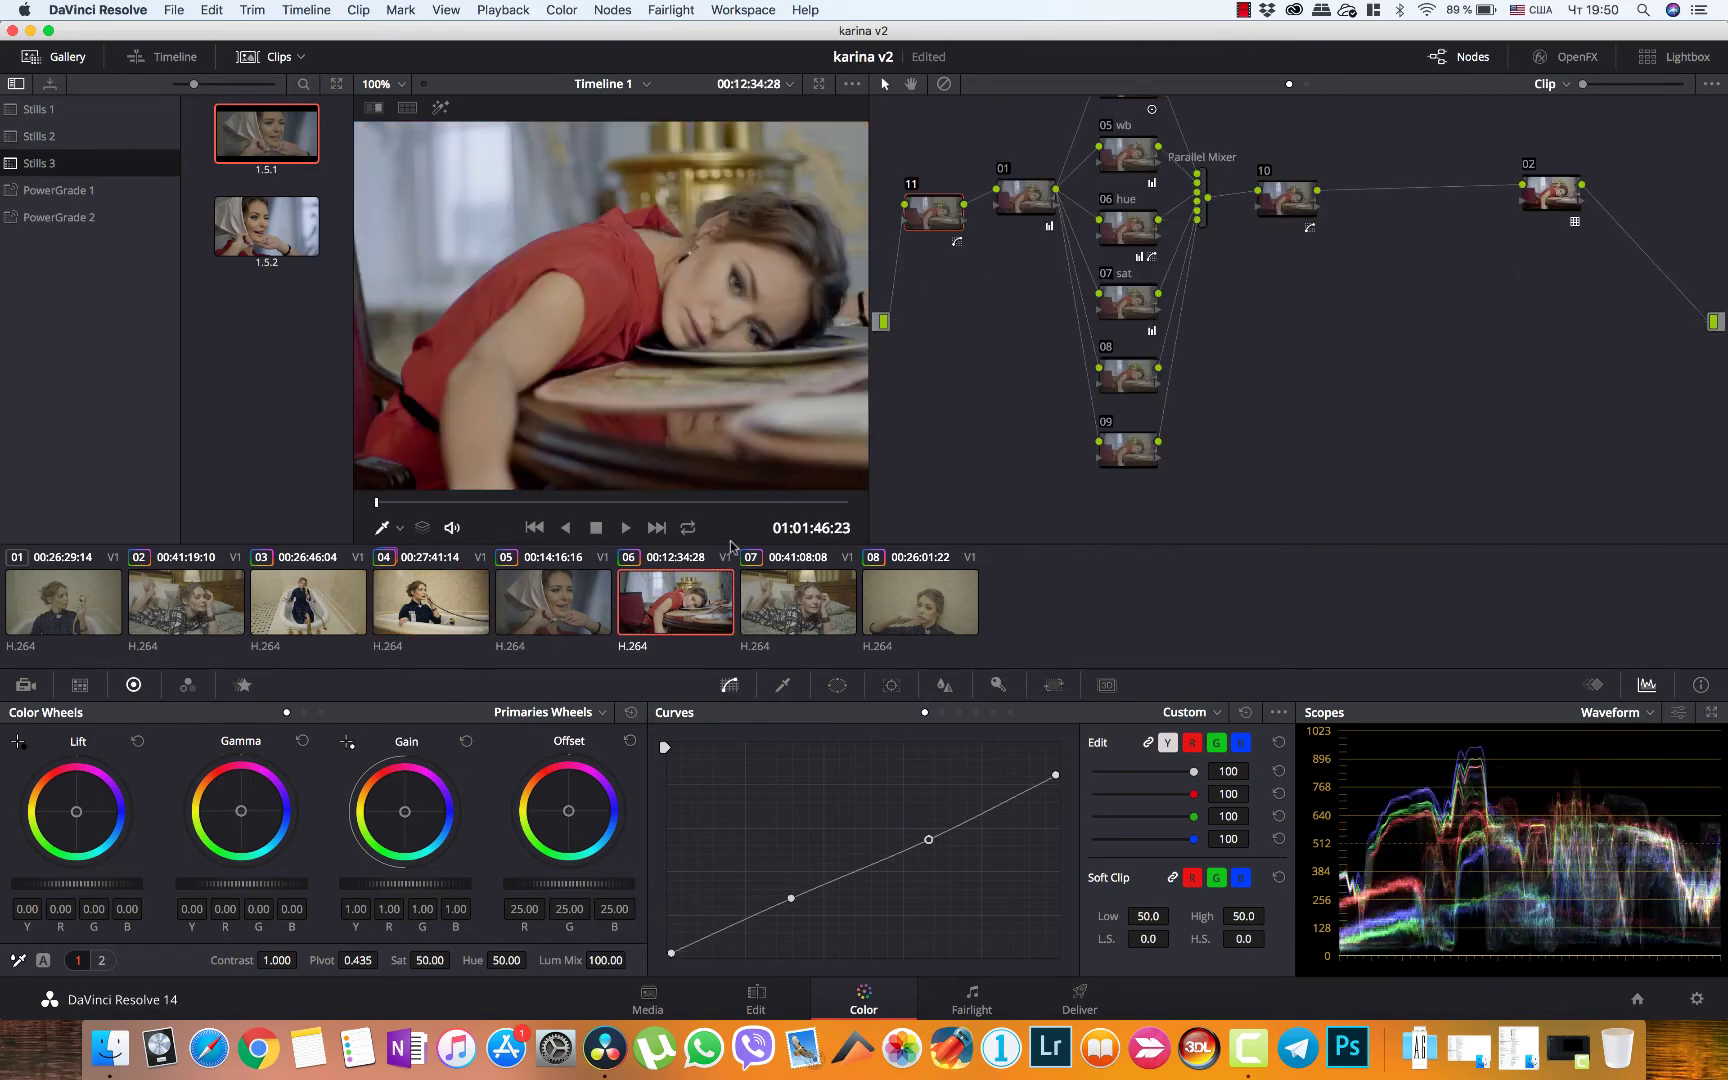
{"action": "left_click_drag", "start_coordinate": [909, 488], "coordinate": [1578, 72]}
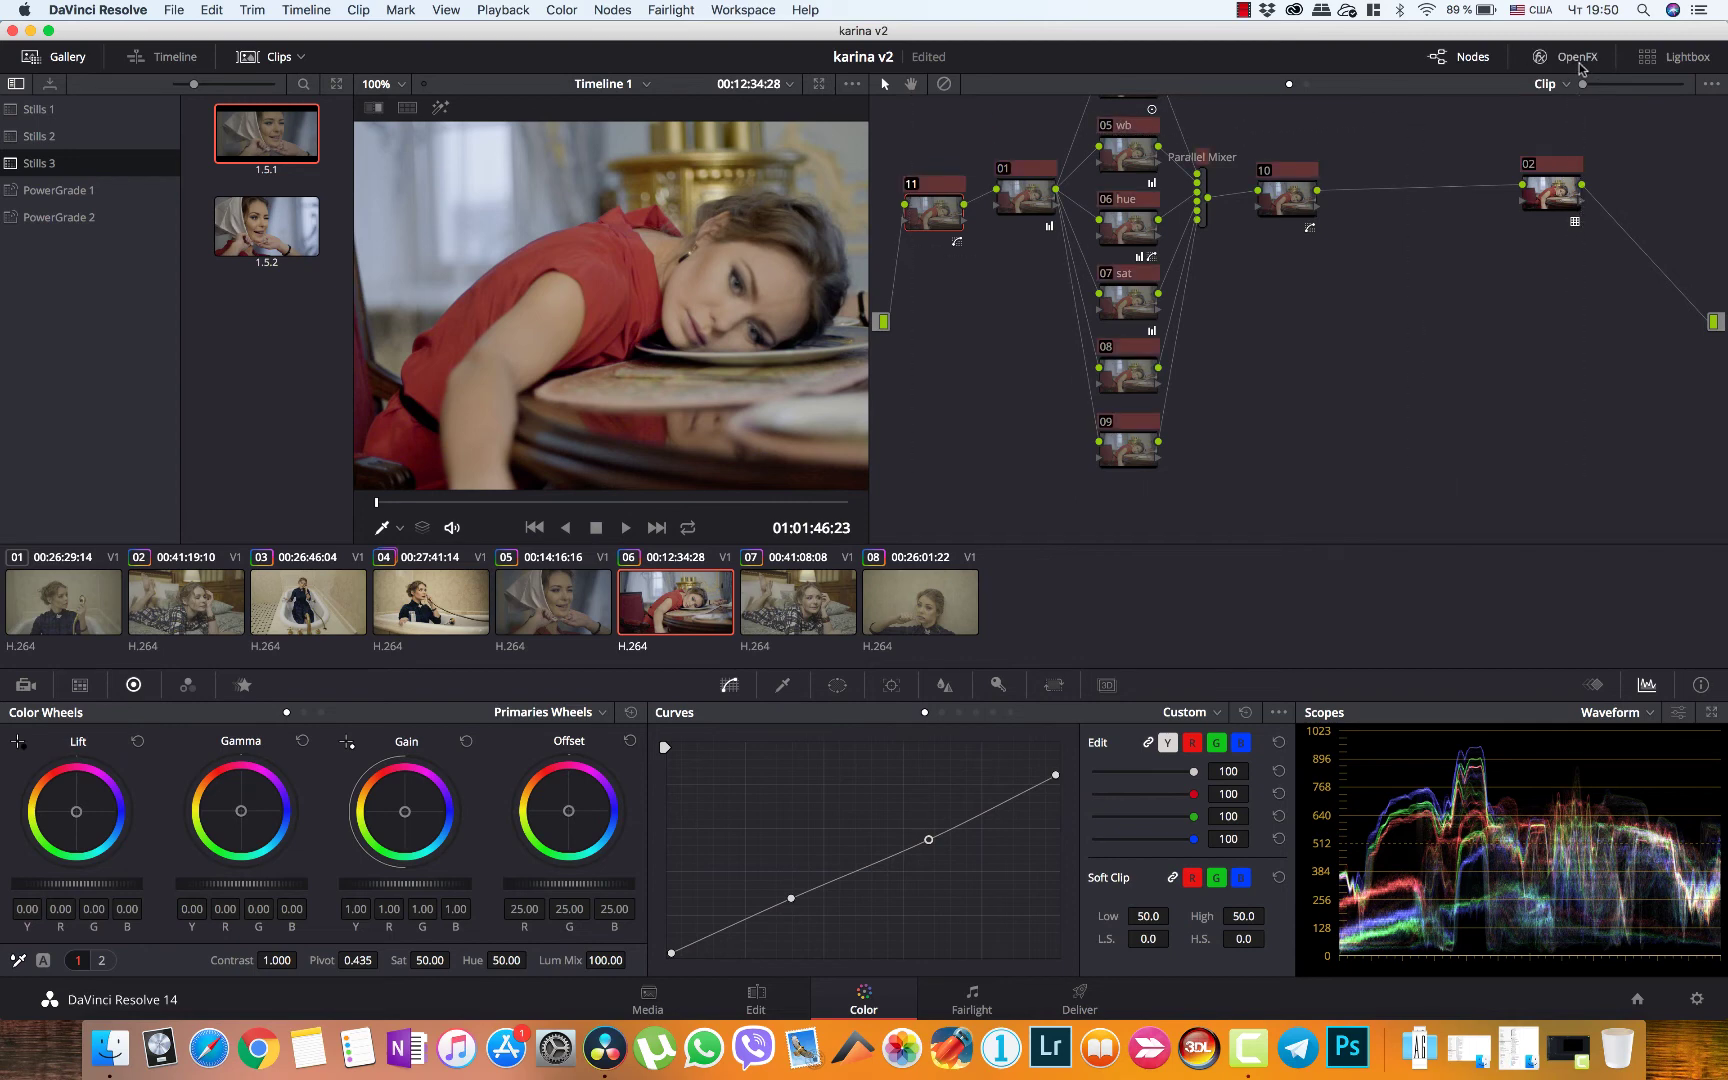
{"action": "right_click", "coordinate": [1122, 234]}
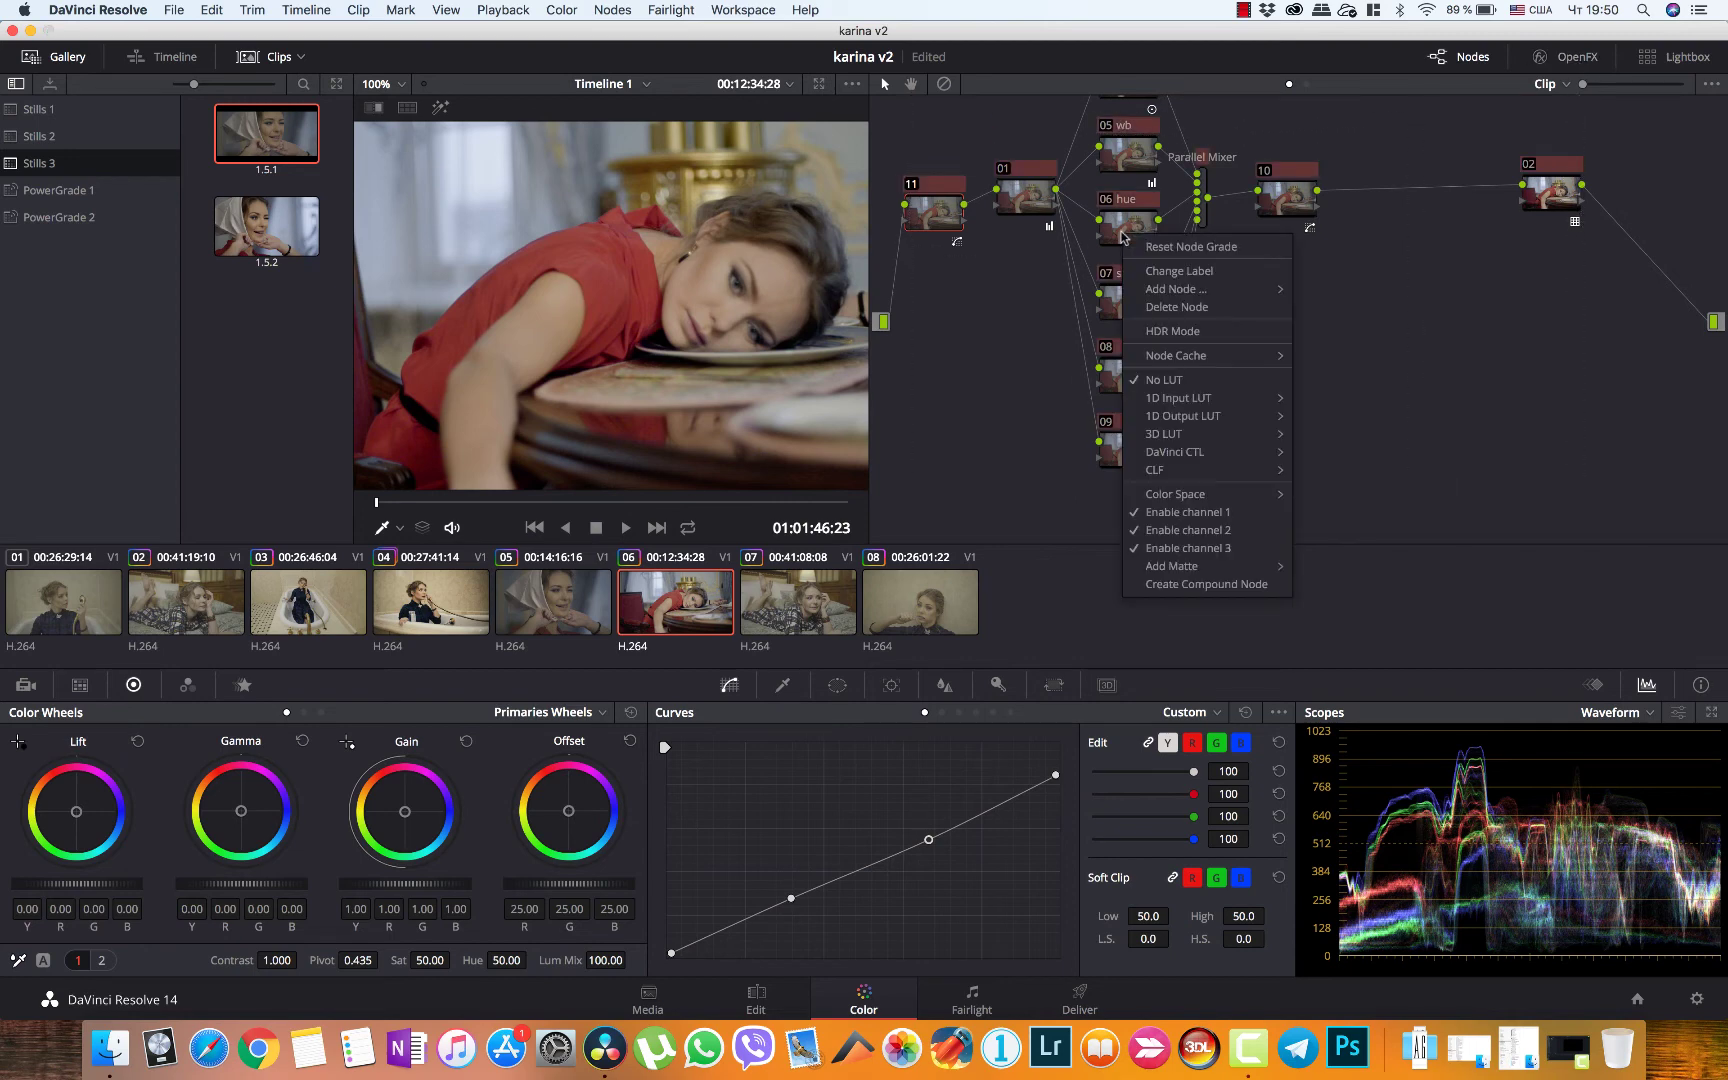
{"action": "left_click", "coordinate": [1197, 585]}
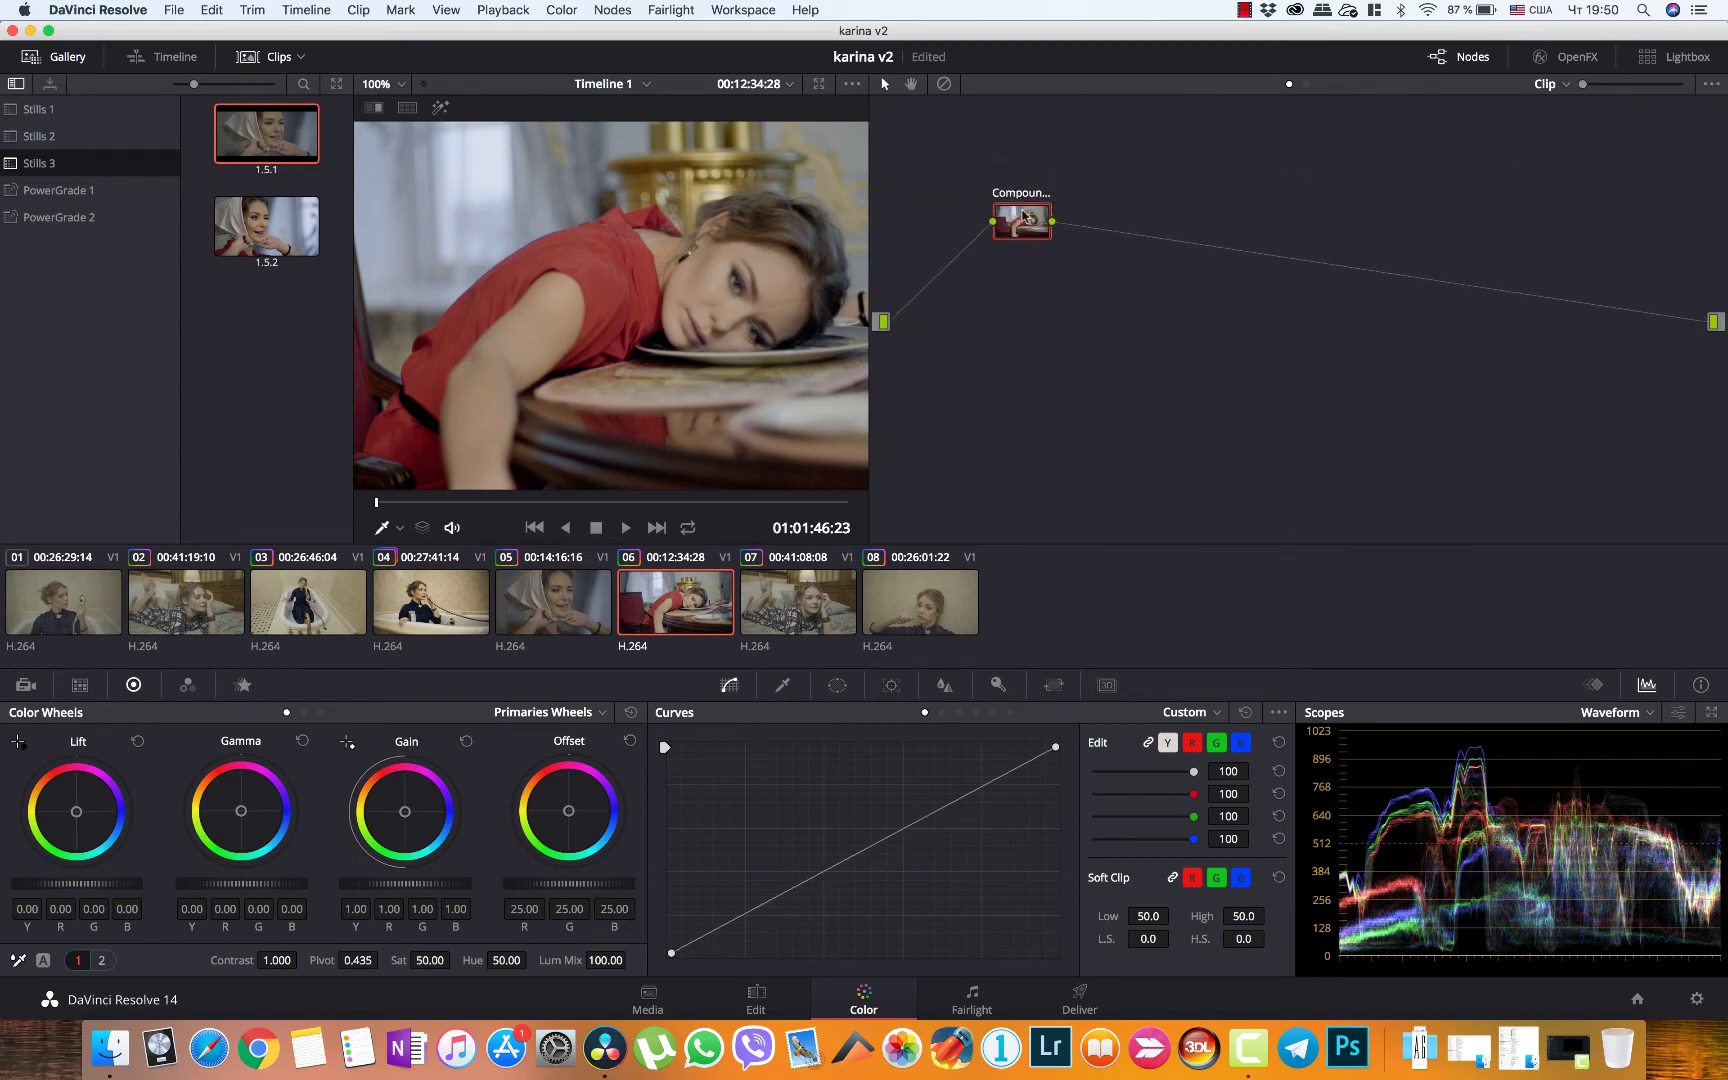
Add a serial node on clip 06 and drop the compound film-look grade onto node 02
{"action": "left_click", "coordinate": [530, 607]}
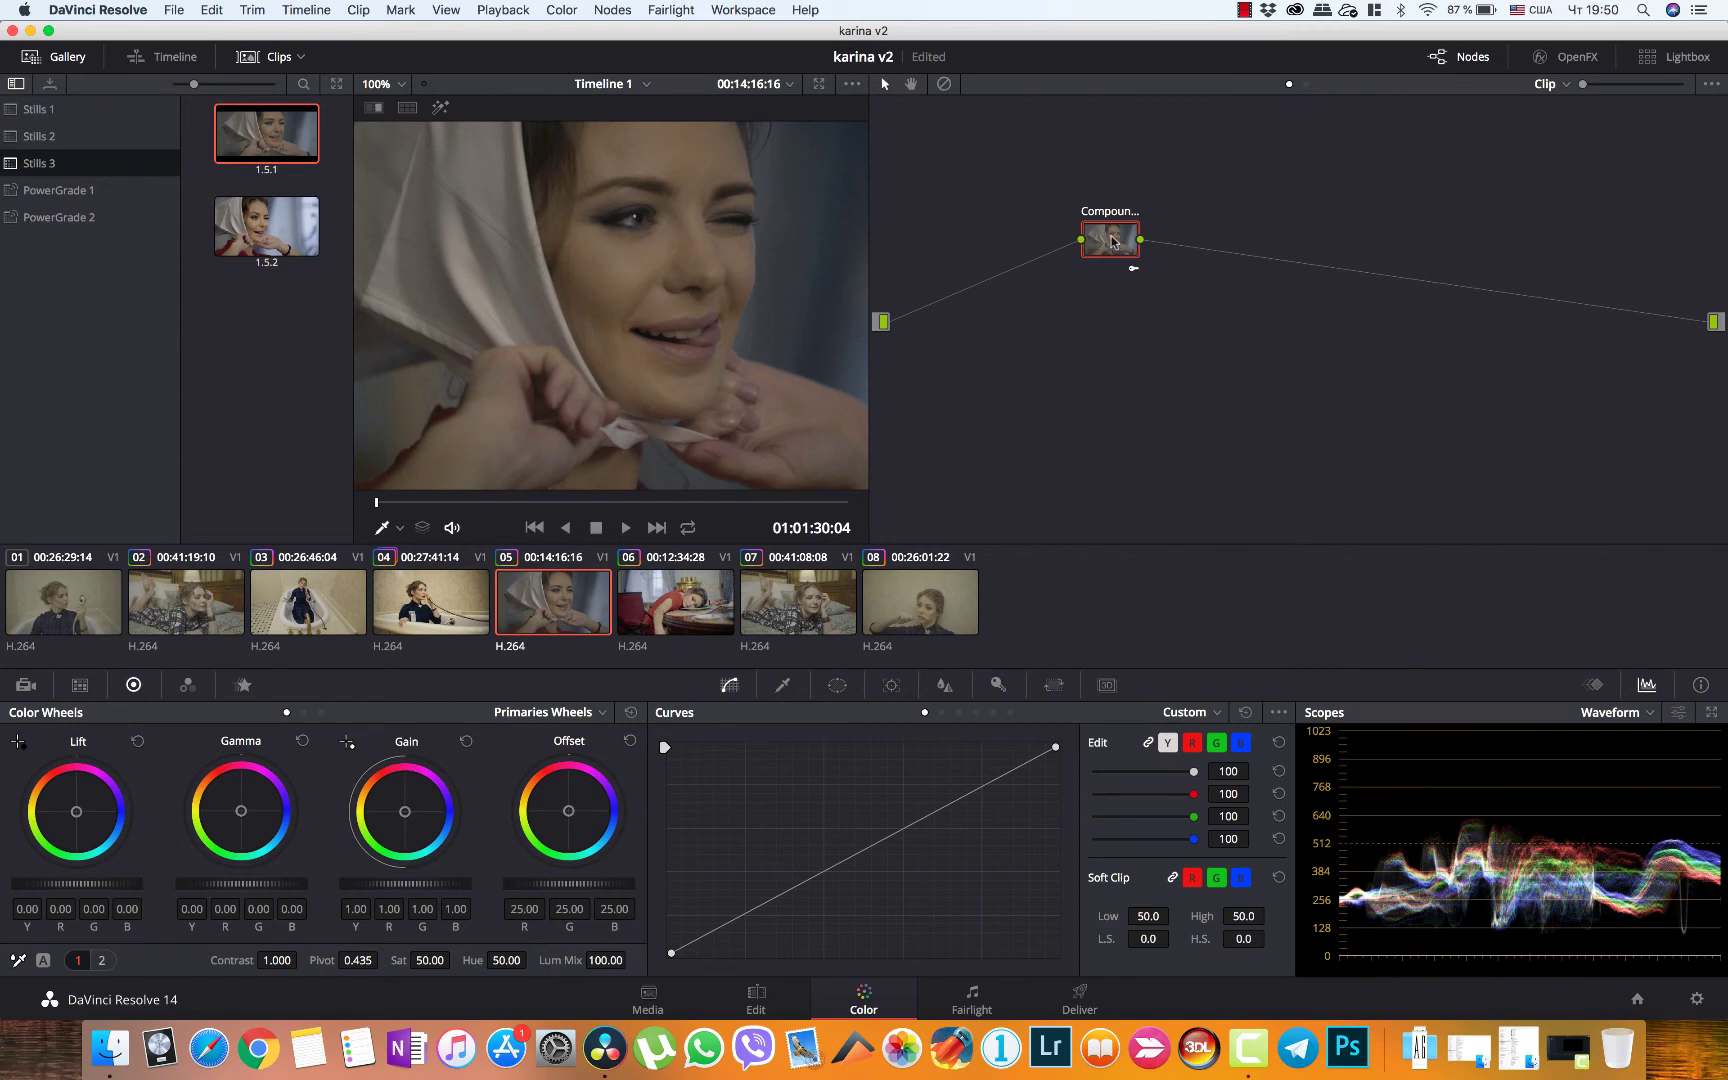
{"action": "left_click", "coordinate": [705, 578]}
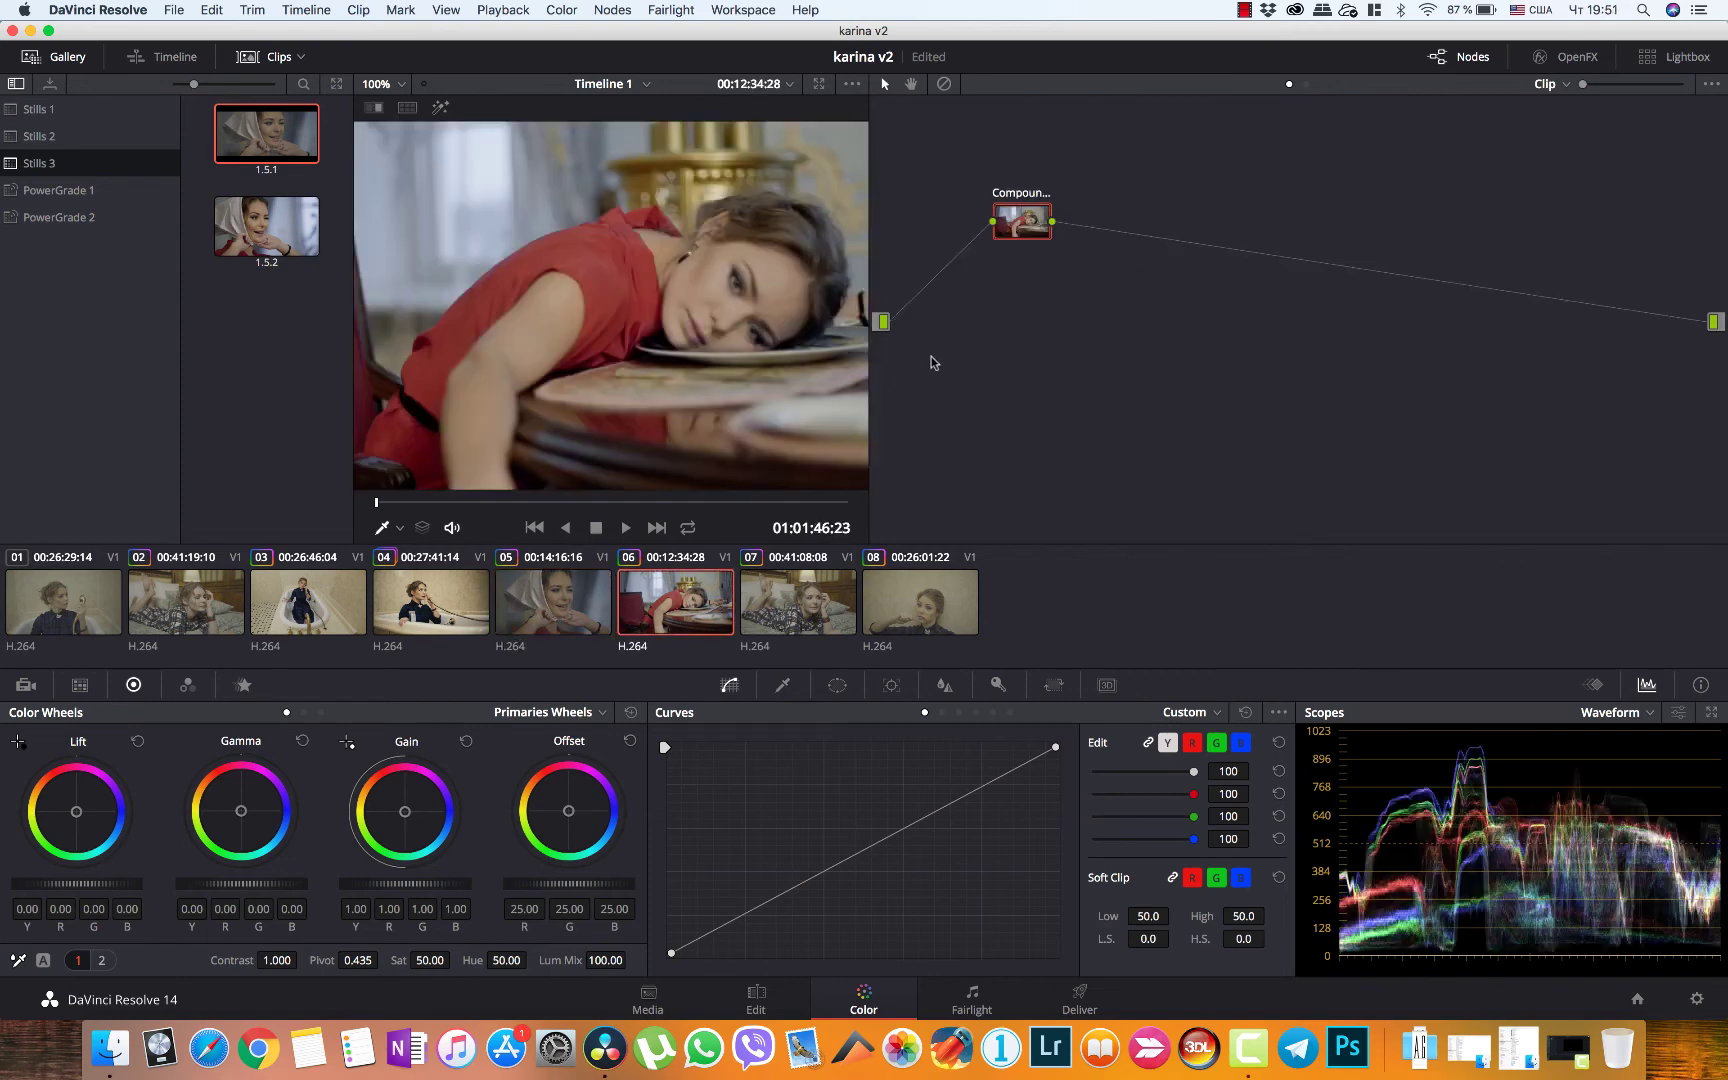
{"action": "key", "text": "alt+s"}
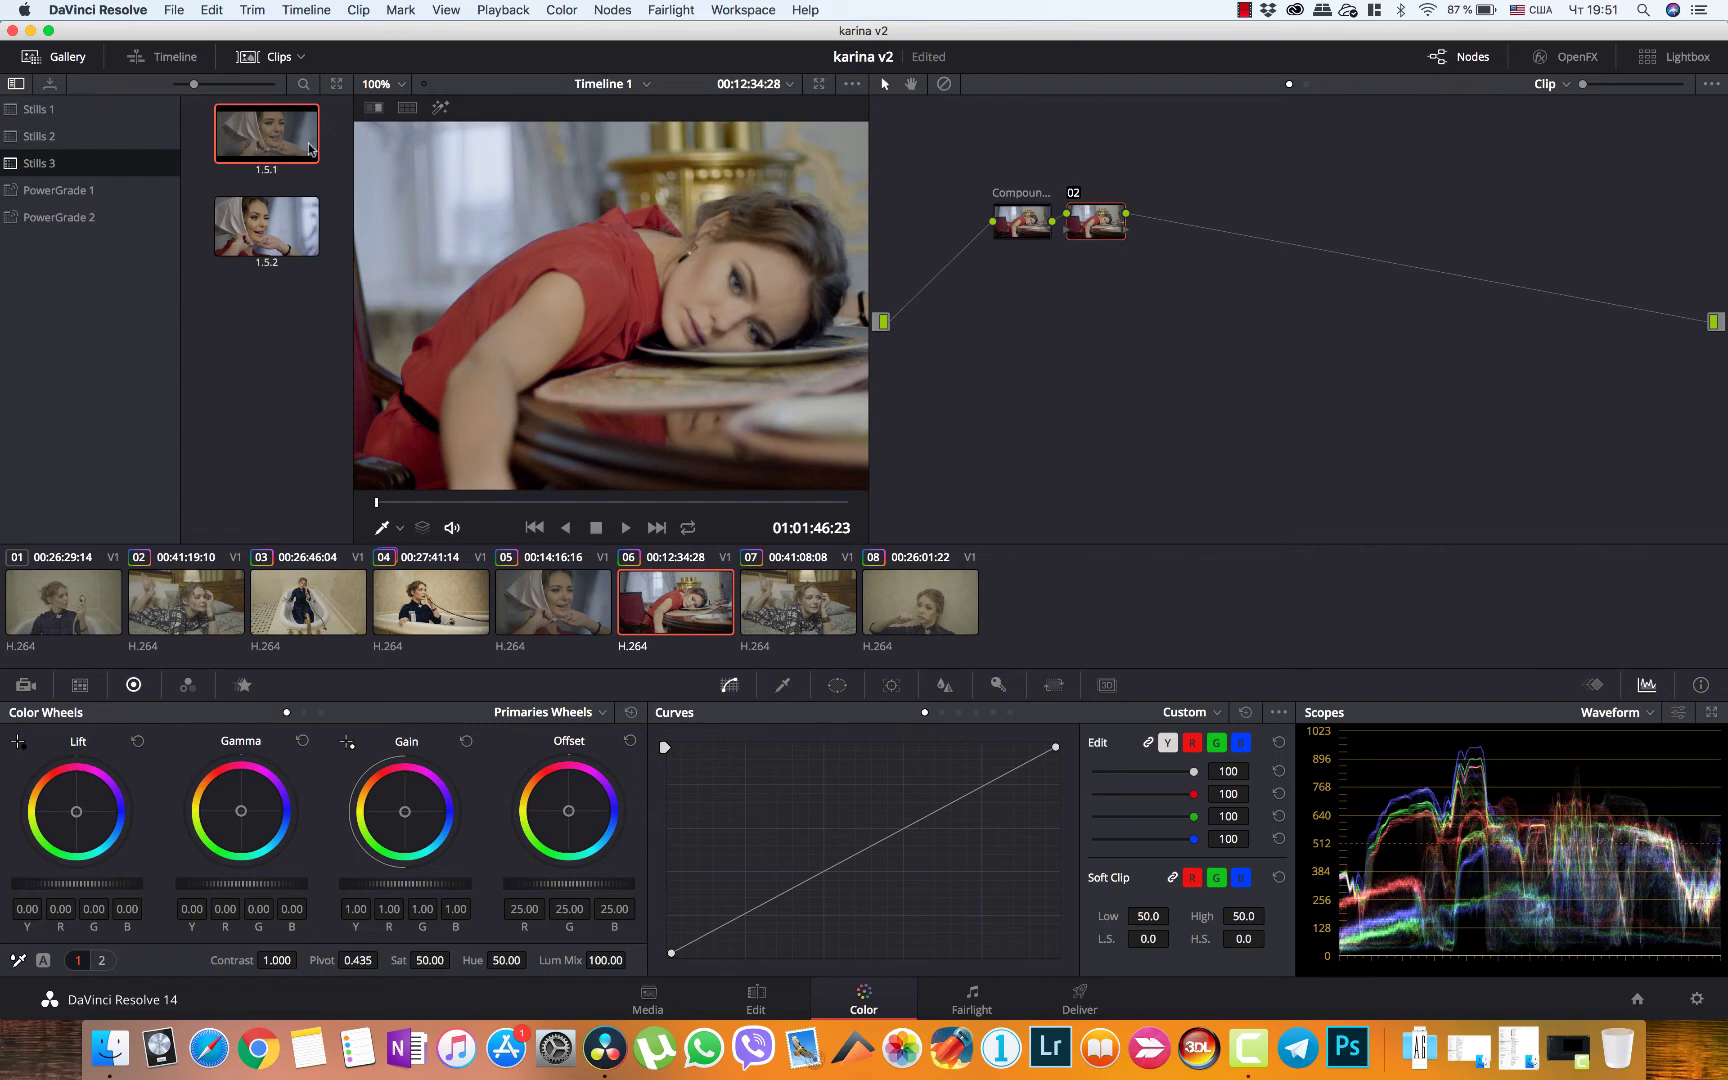
{"action": "left_click_drag", "start_coordinate": [1017, 181], "coordinate": [1108, 233]}
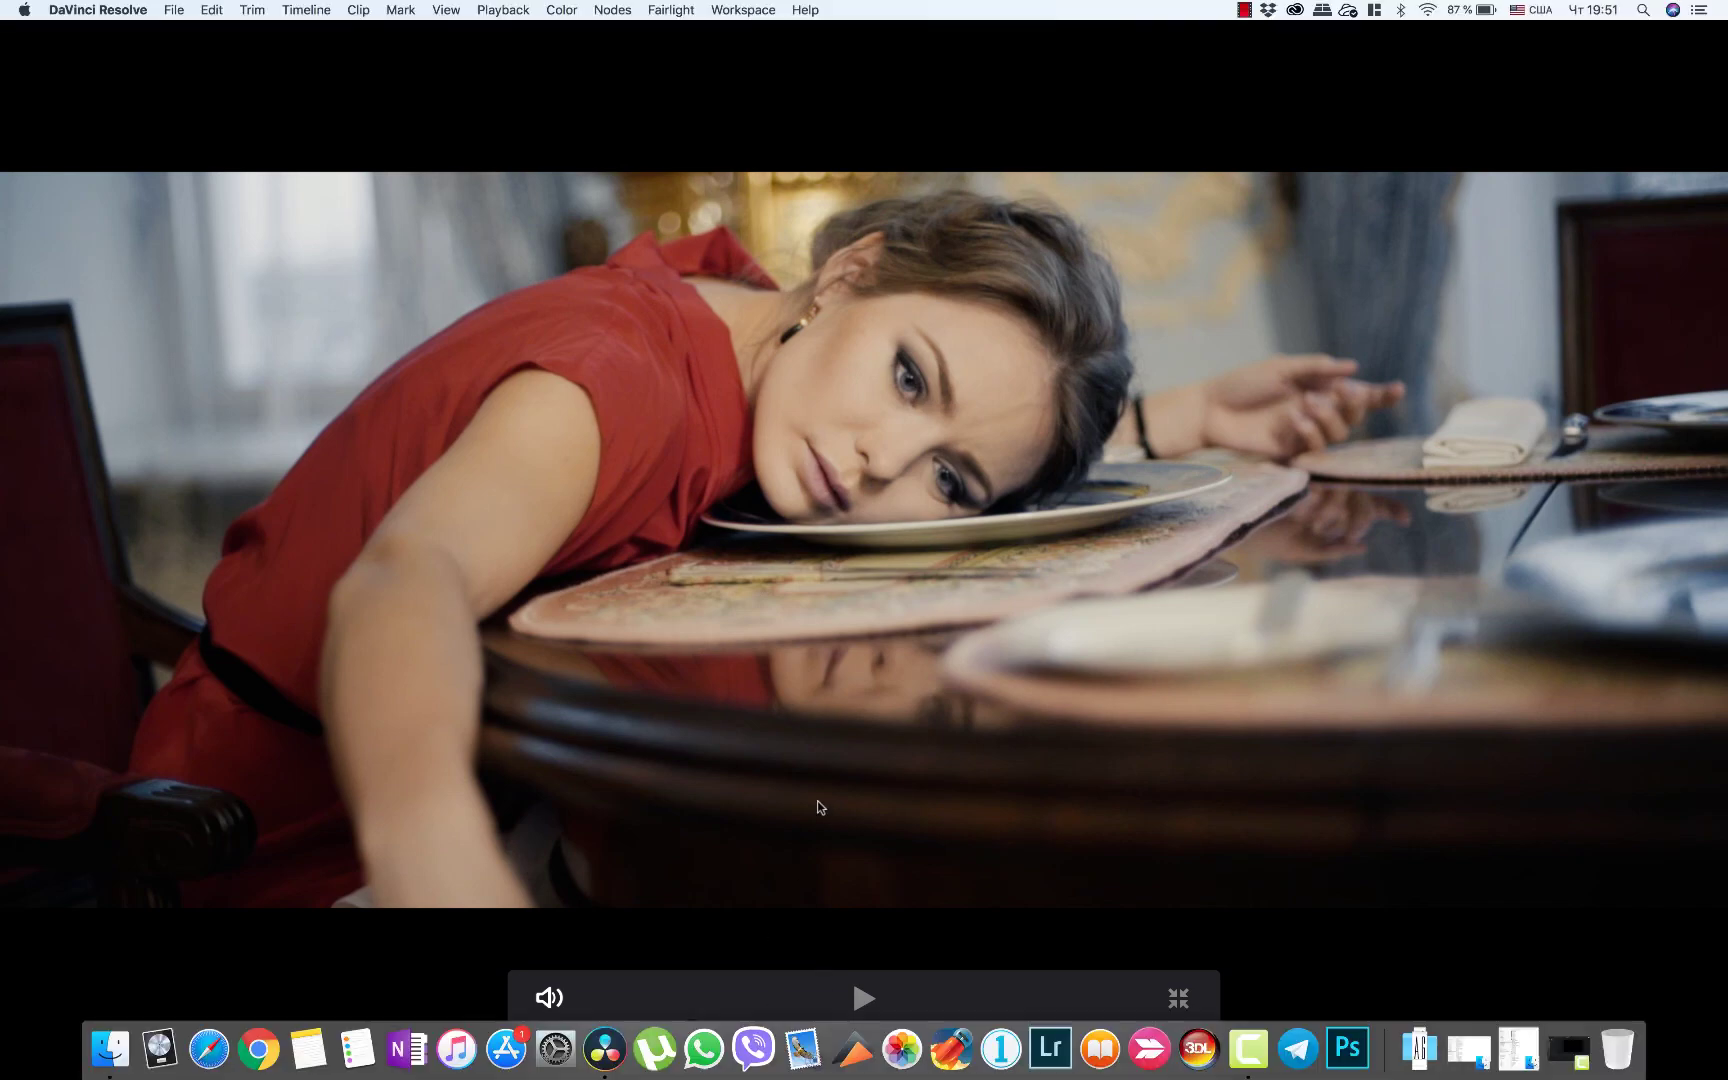
Open clip 06's compound node and display node 01's vignette window on the image
{"action": "key", "text": "Escape"}
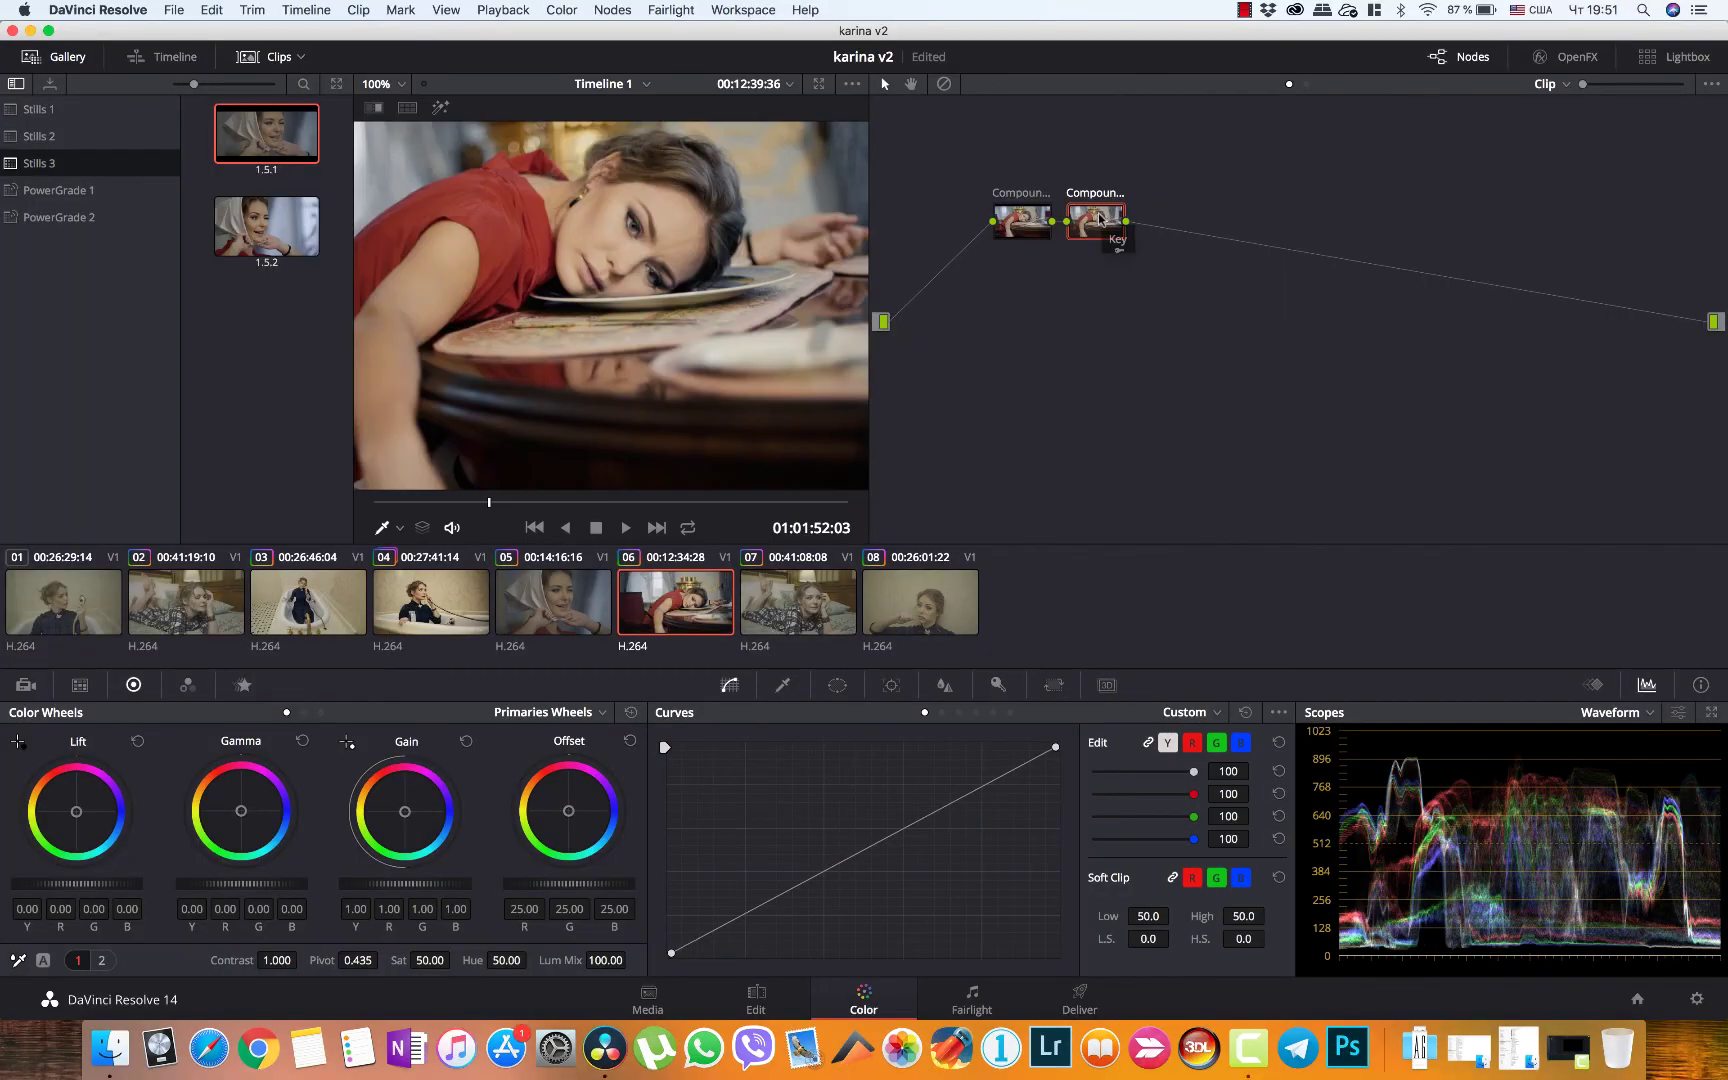
{"action": "right_click", "coordinate": [1100, 222]}
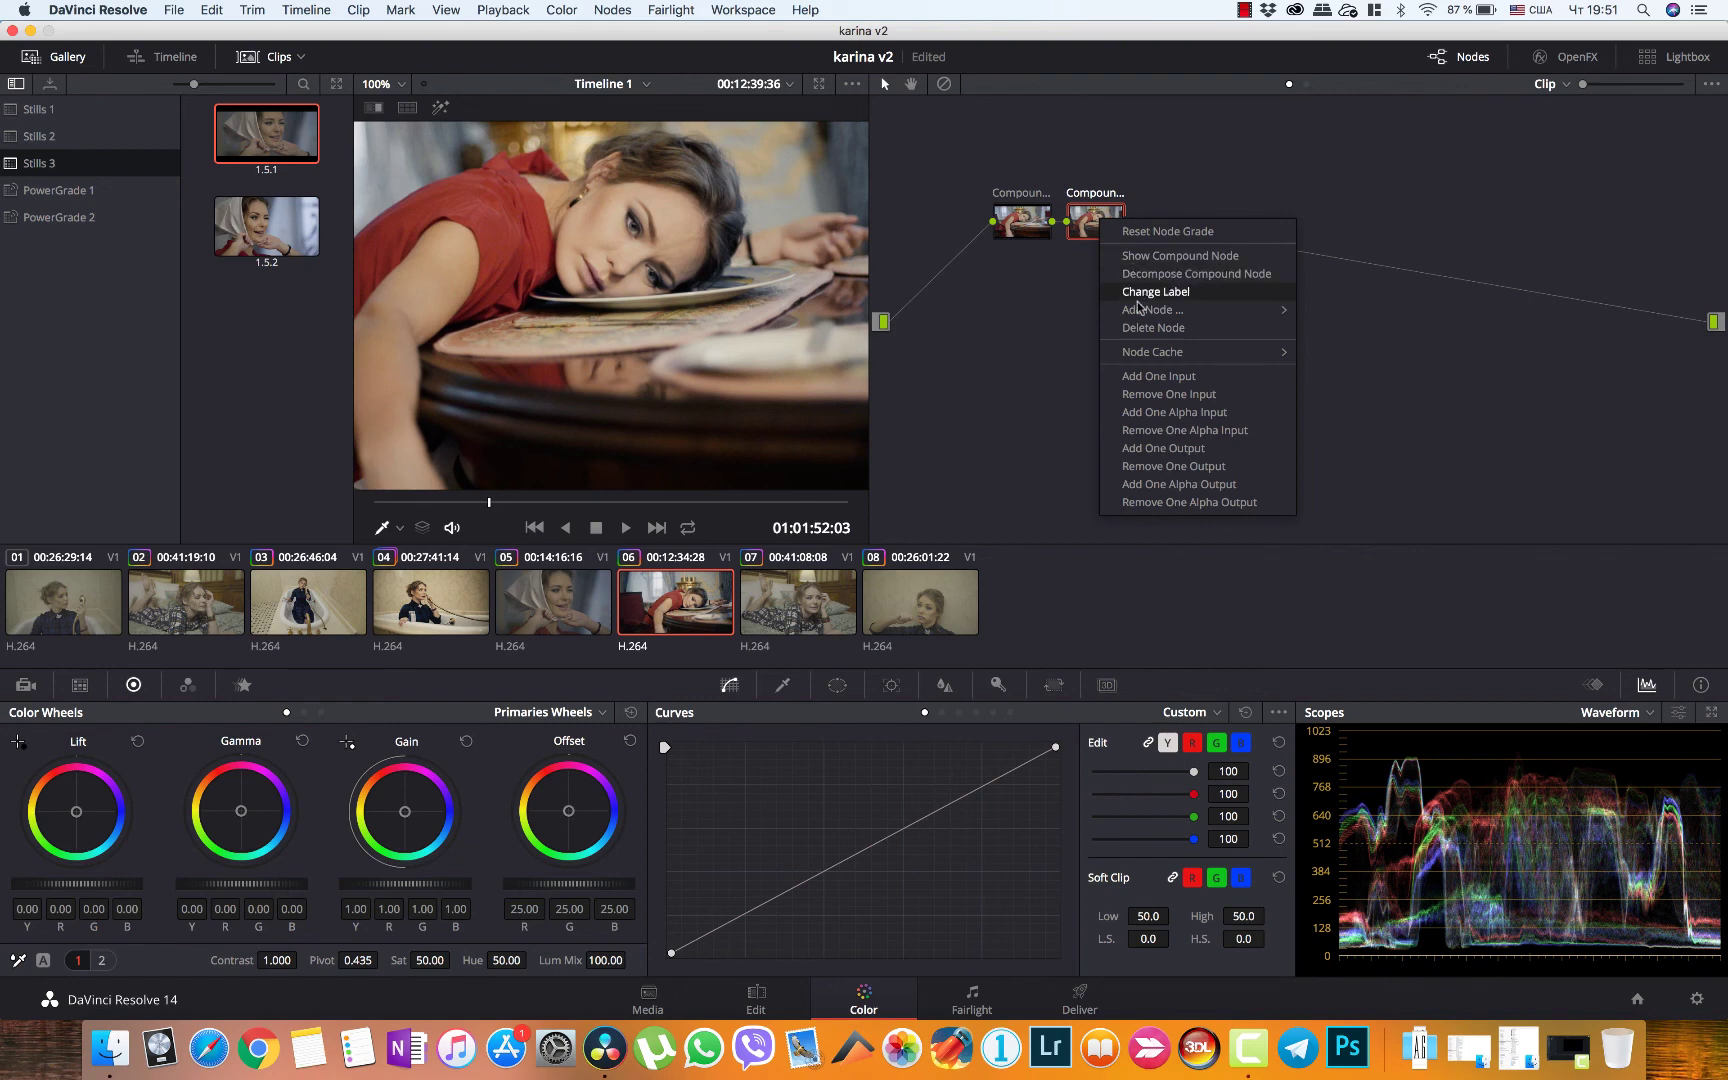
{"action": "left_click", "coordinate": [1166, 257]}
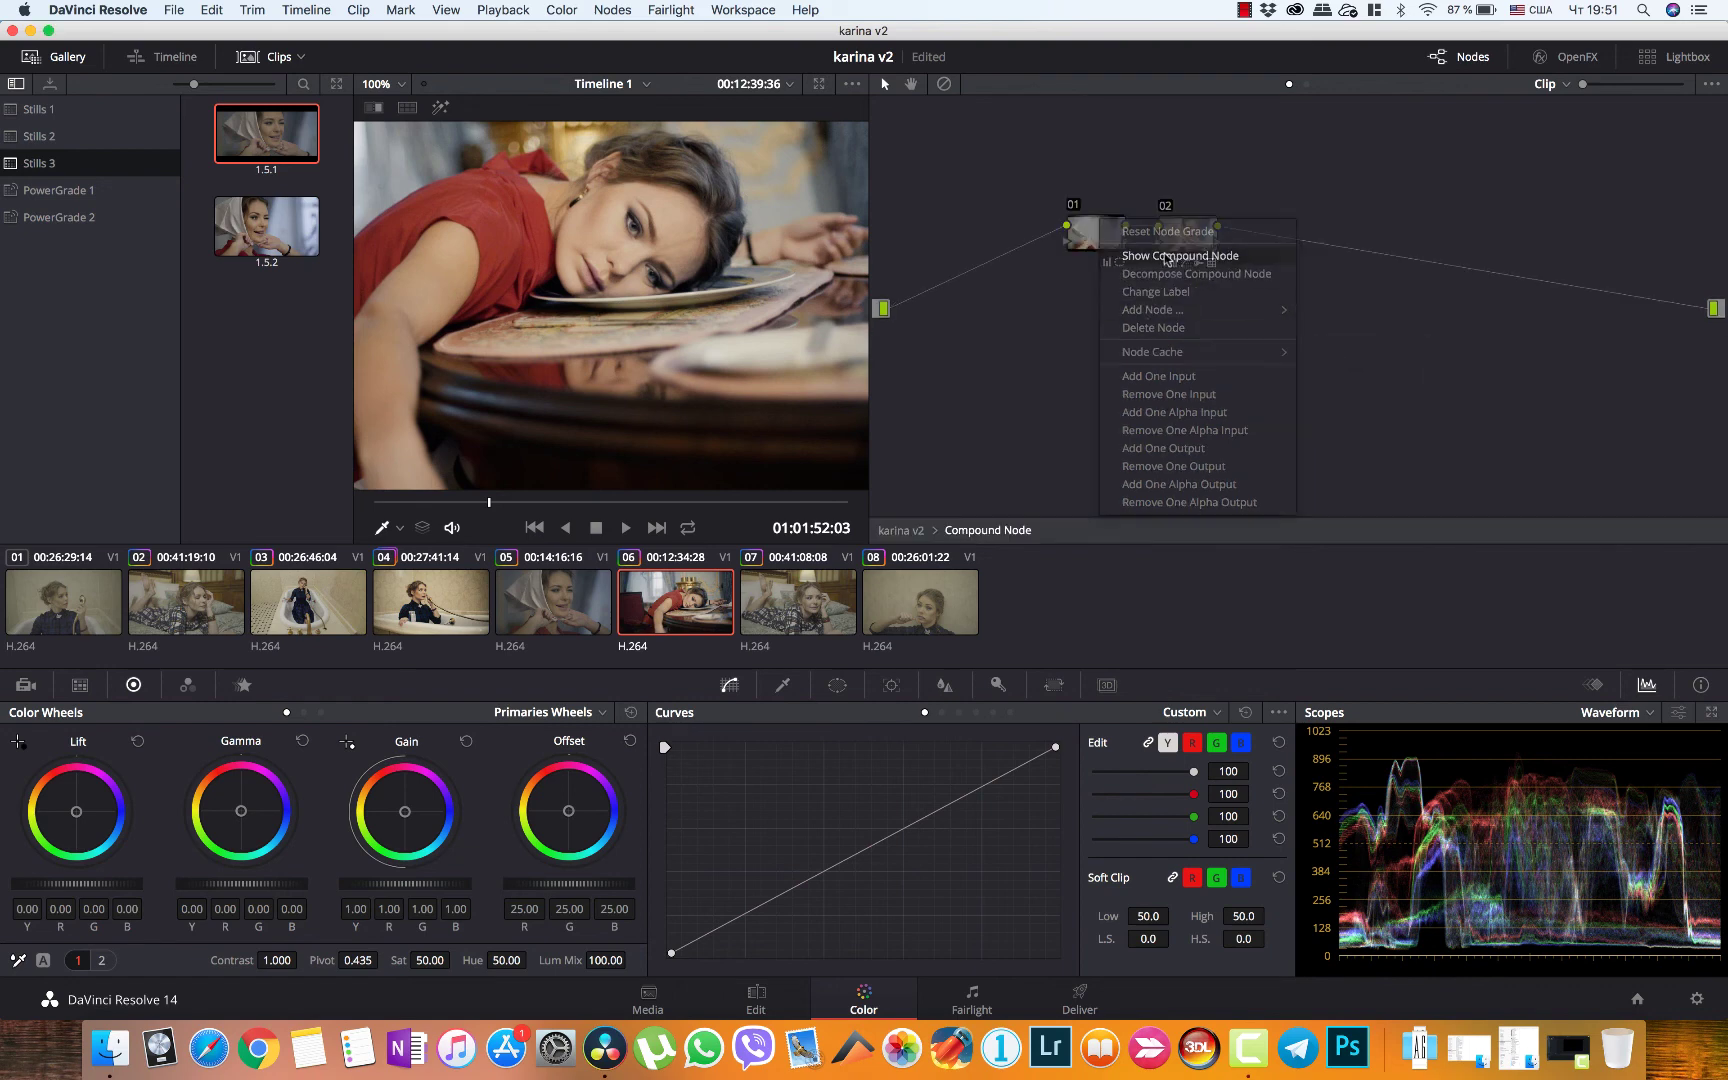
{"action": "left_click", "coordinate": [1099, 229]}
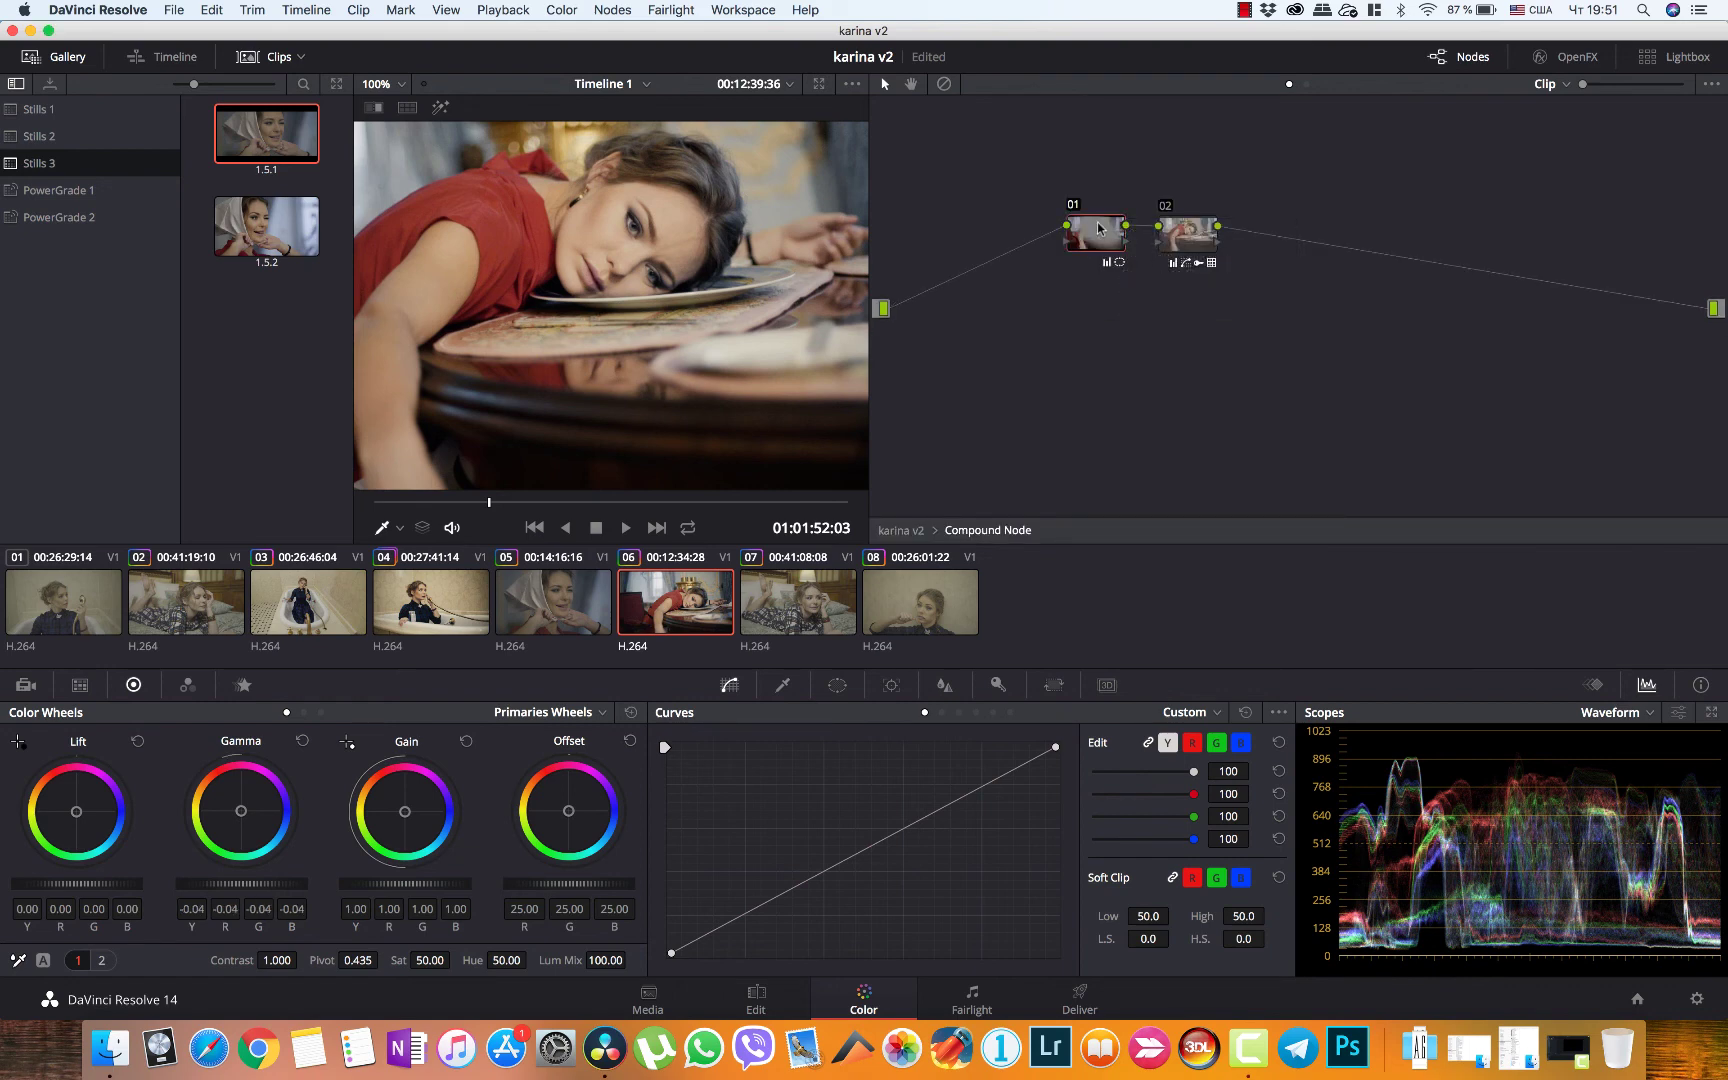
{"action": "left_click", "coordinate": [837, 685]}
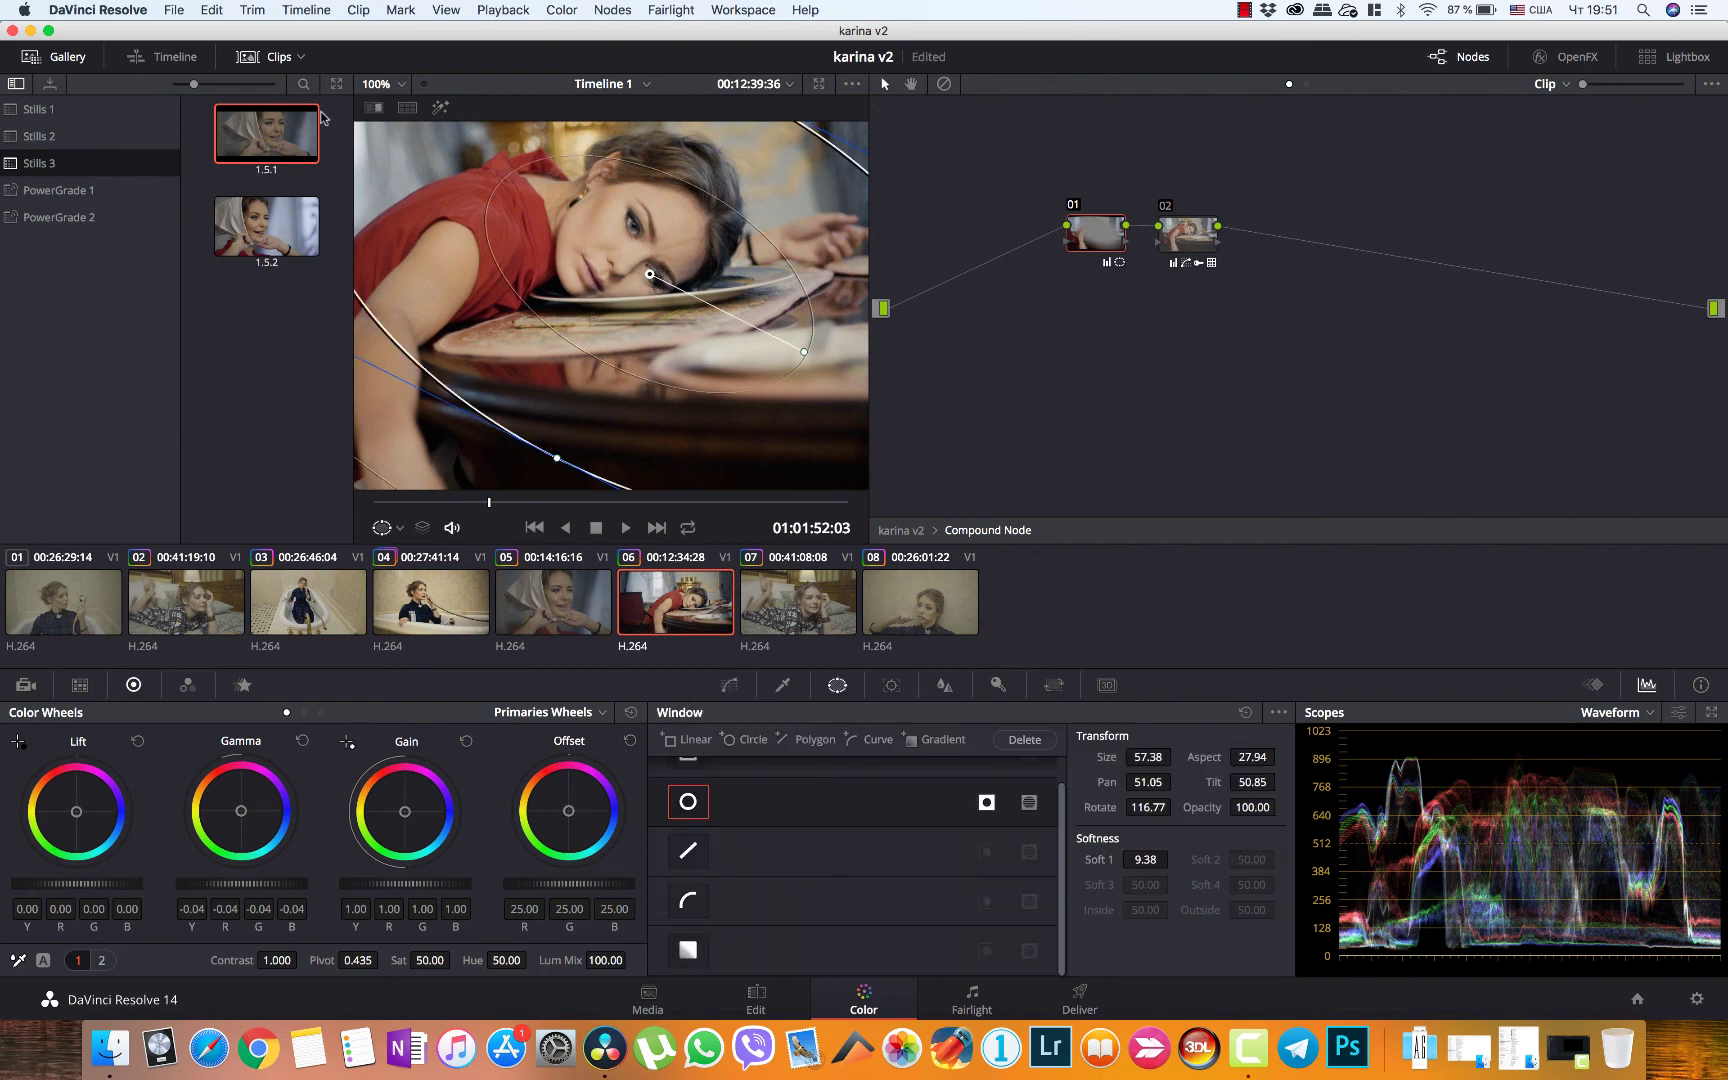
{"action": "left_click", "coordinate": [65, 57]}
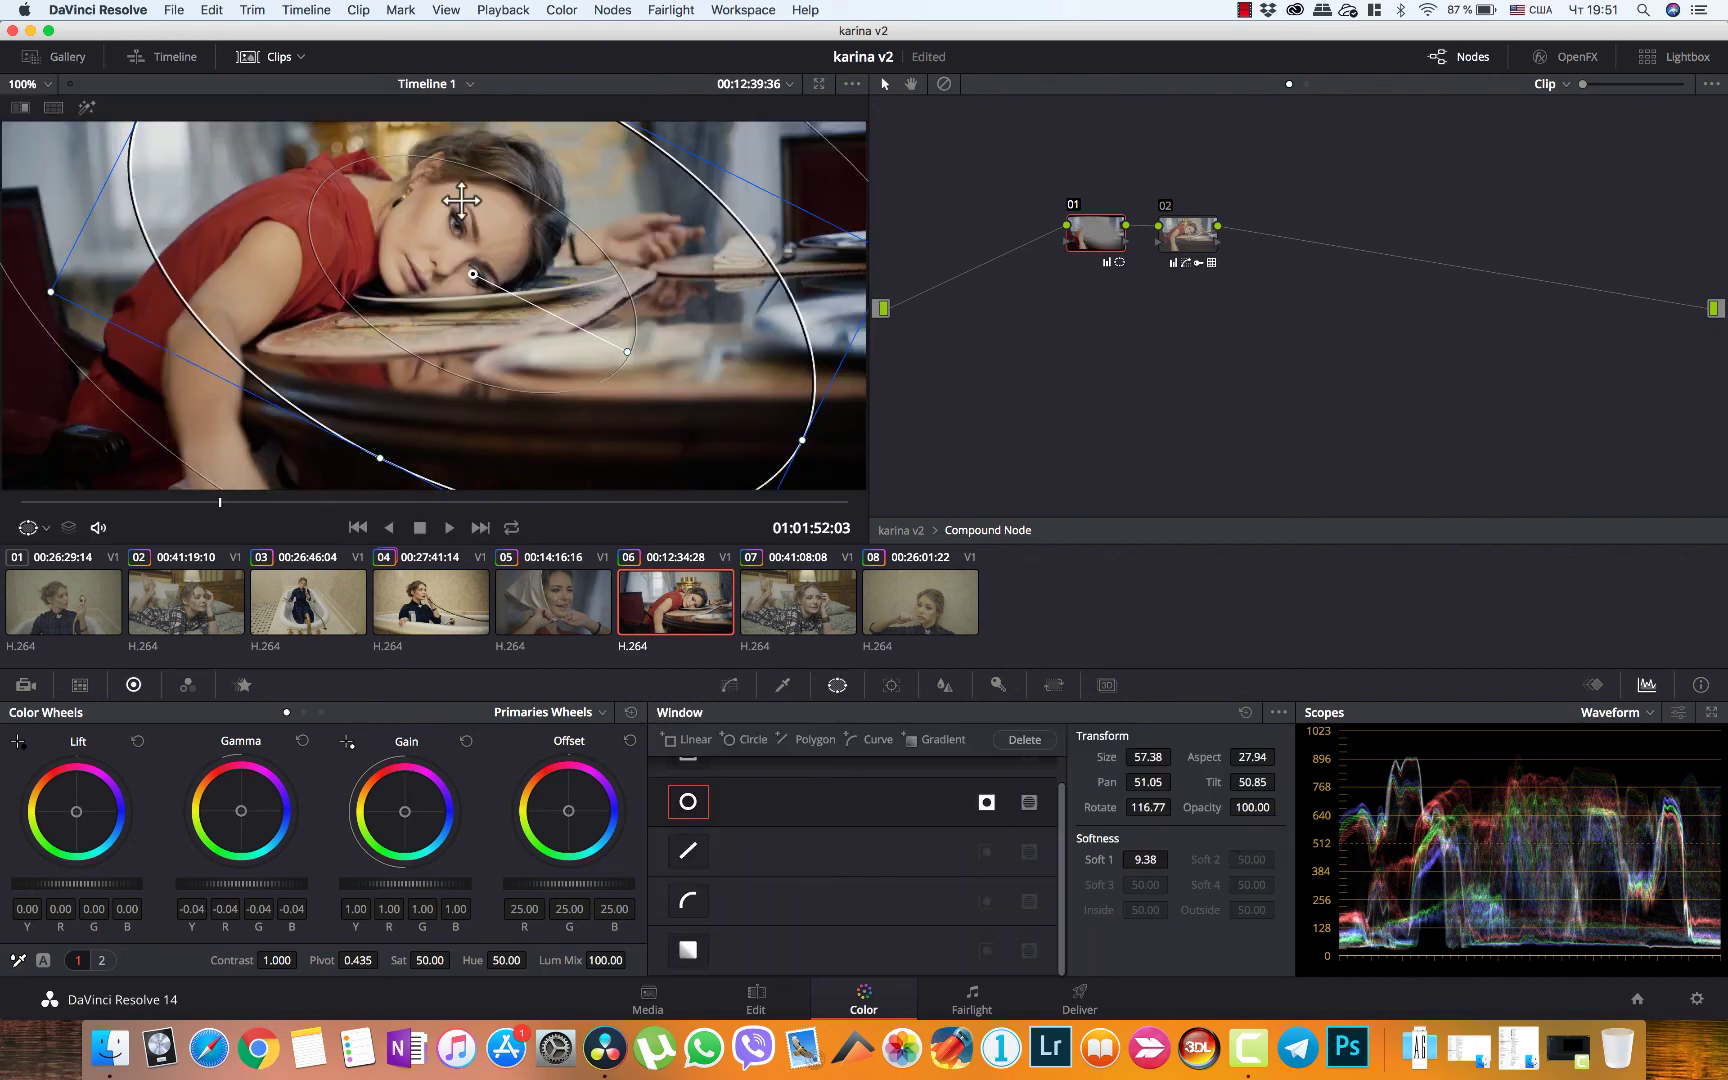
Move the vignette onto her face, rotate it to 61.46, and compare node 01 off/on
{"action": "left_click_drag", "start_coordinate": [472, 273], "coordinate": [439, 242]}
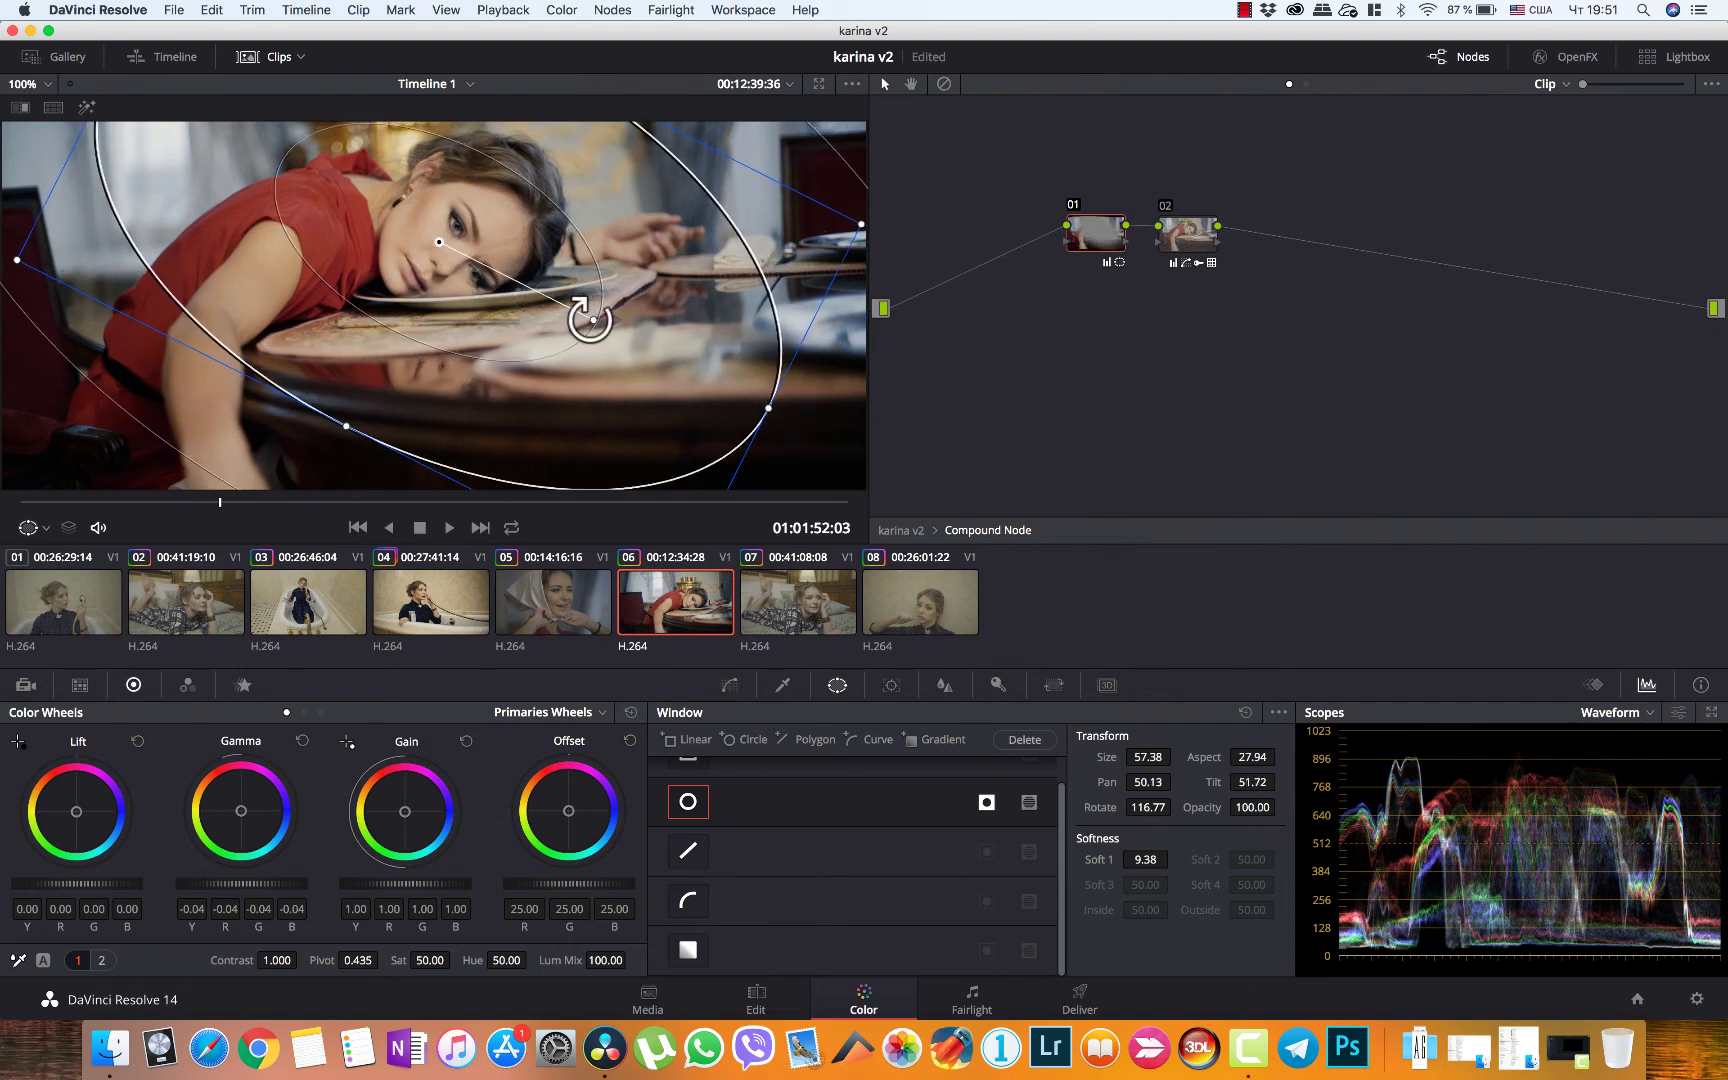
{"action": "left_click_drag", "start_coordinate": [590, 318], "coordinate": [591, 160]}
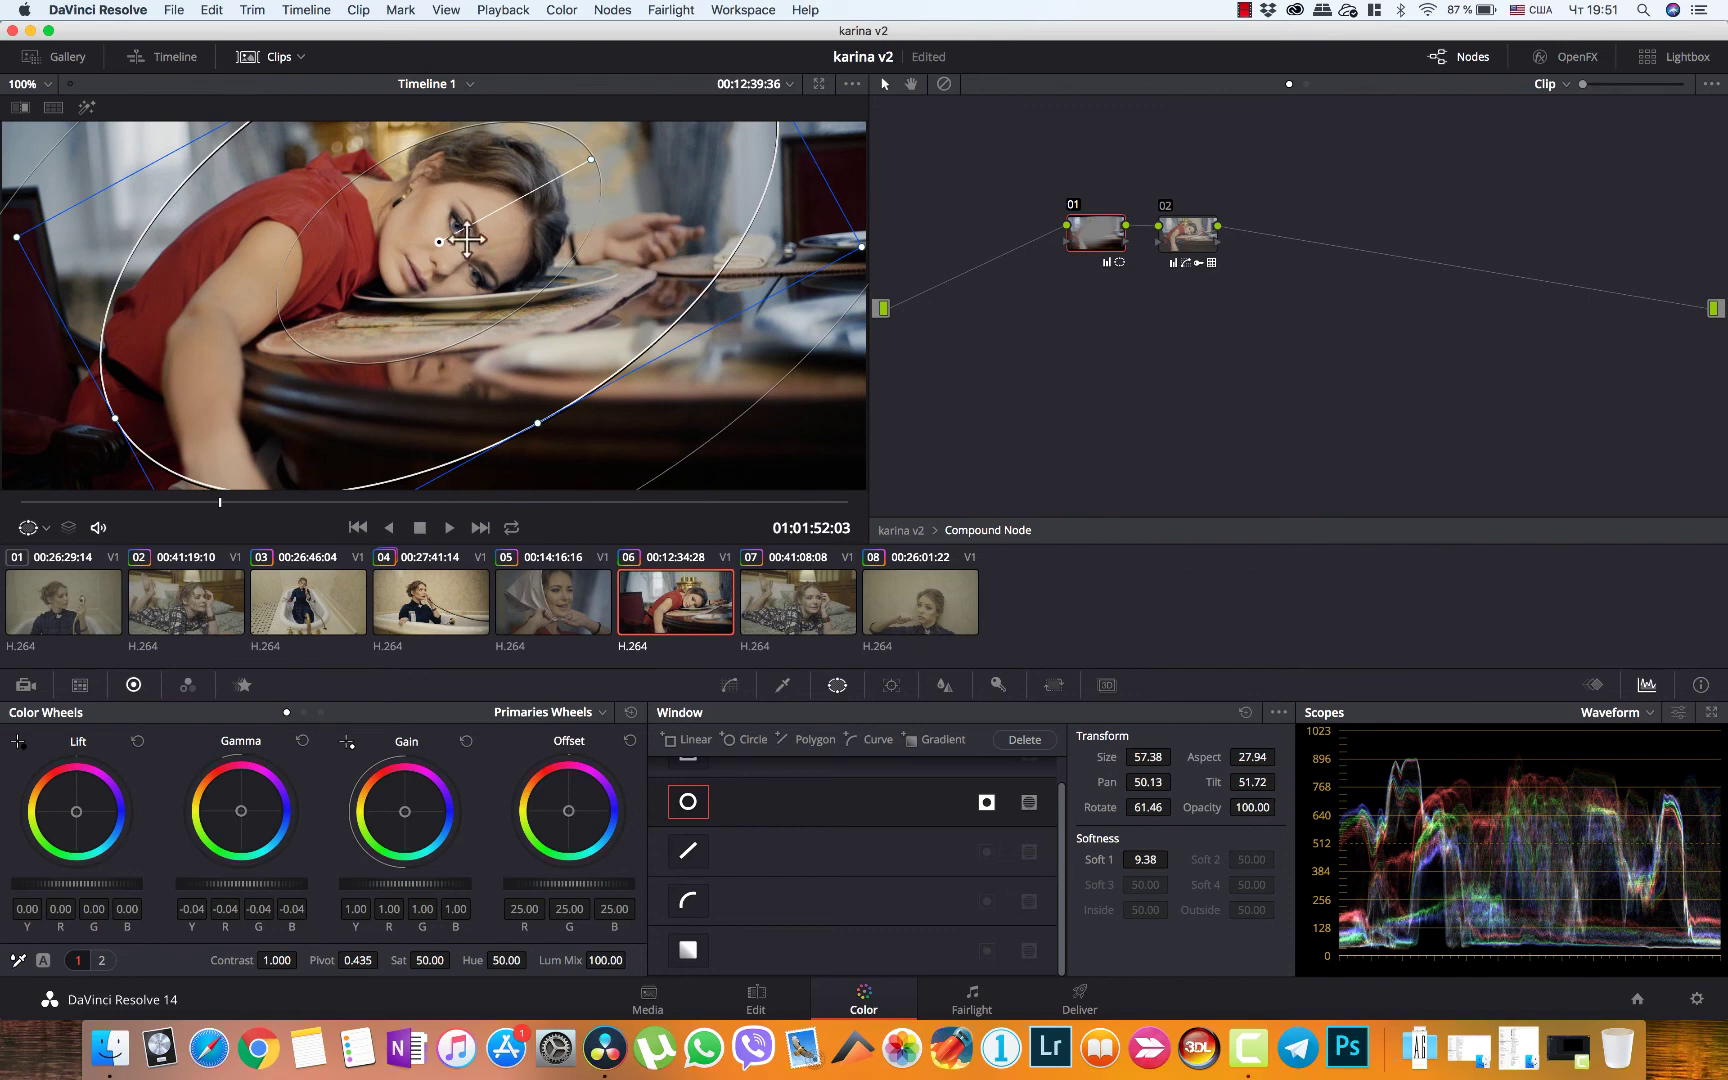
{"action": "left_click_drag", "start_coordinate": [439, 241], "coordinate": [418, 242]}
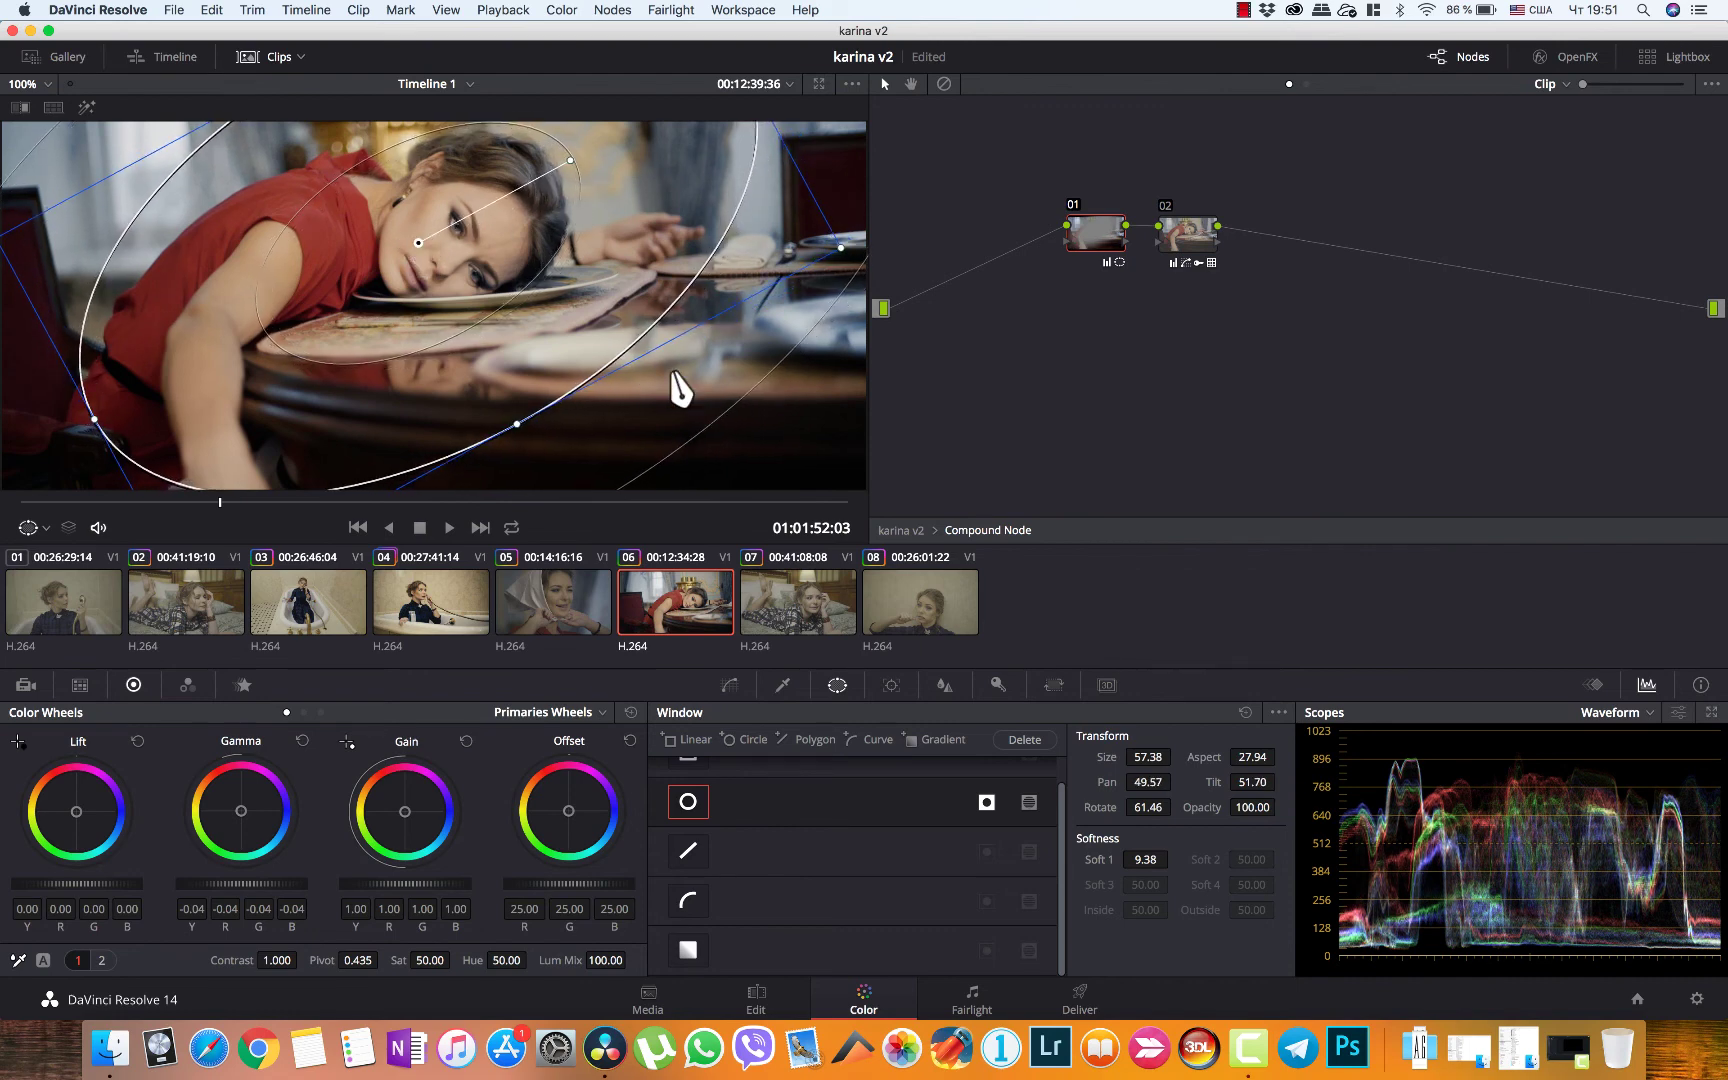
{"action": "left_click", "coordinate": [730, 686]}
{"action": "key", "text": "super+d"}
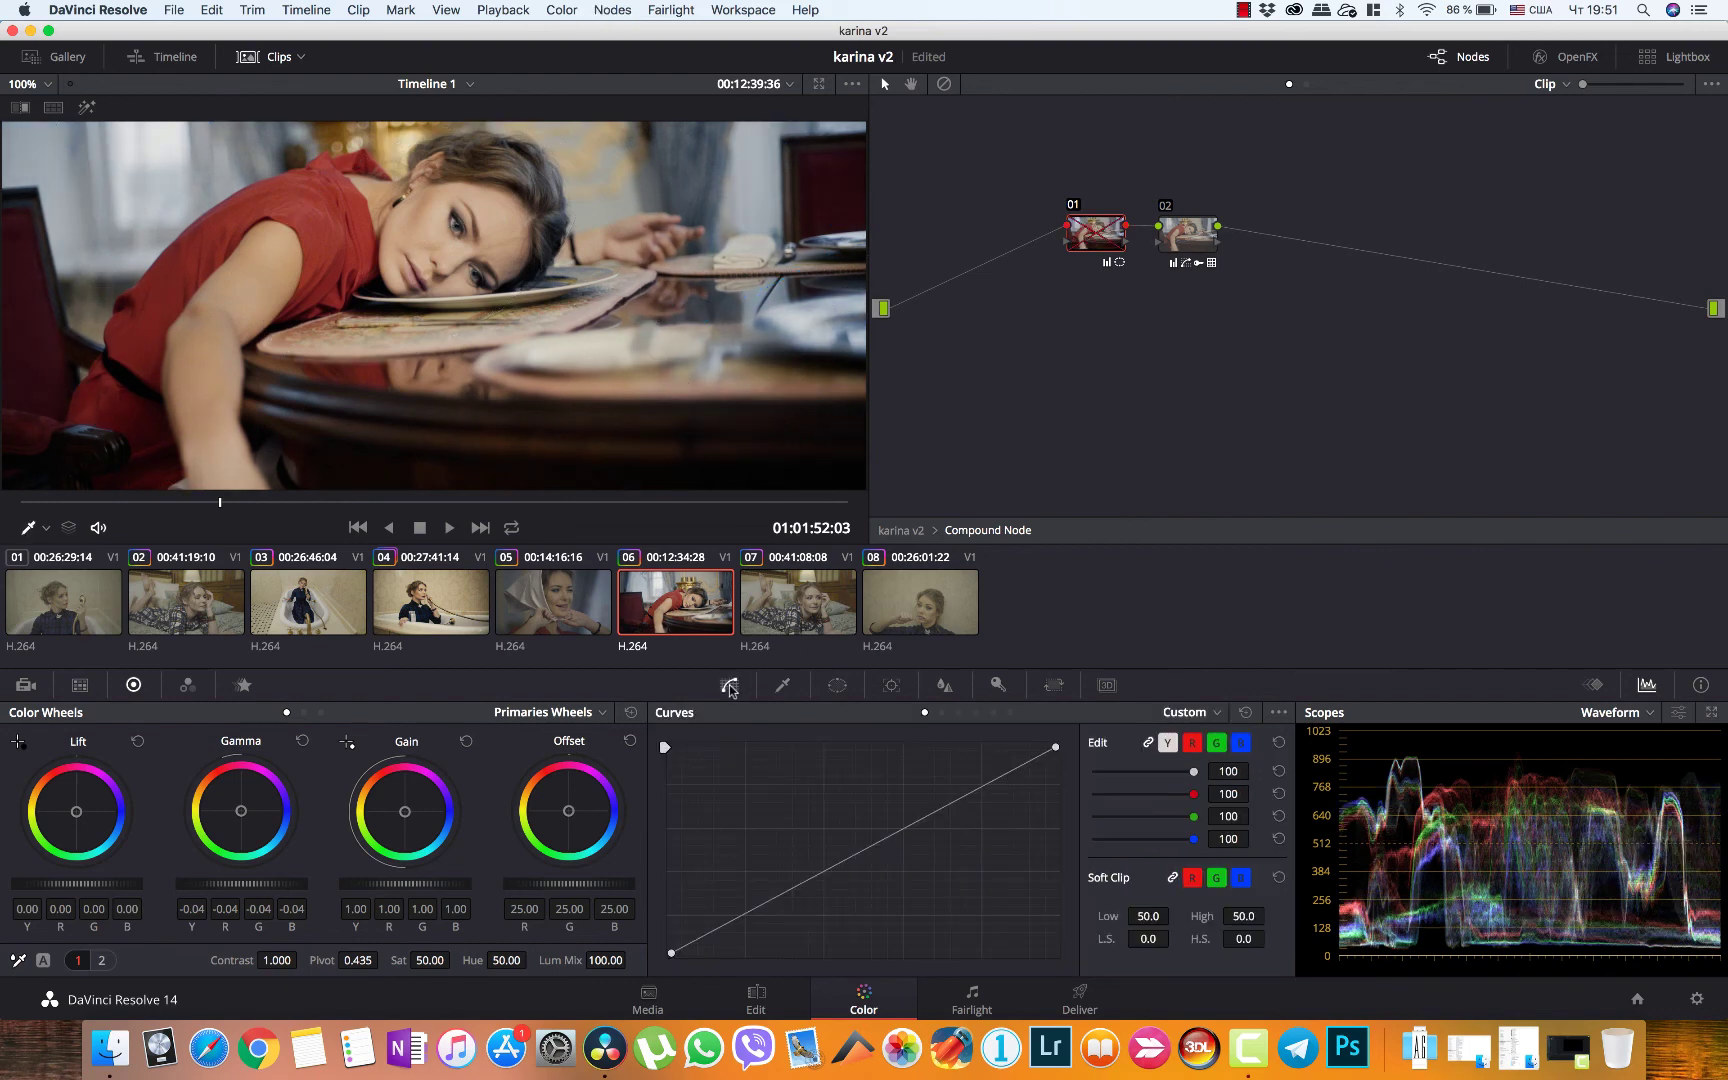
{"action": "key", "text": "super+d"}
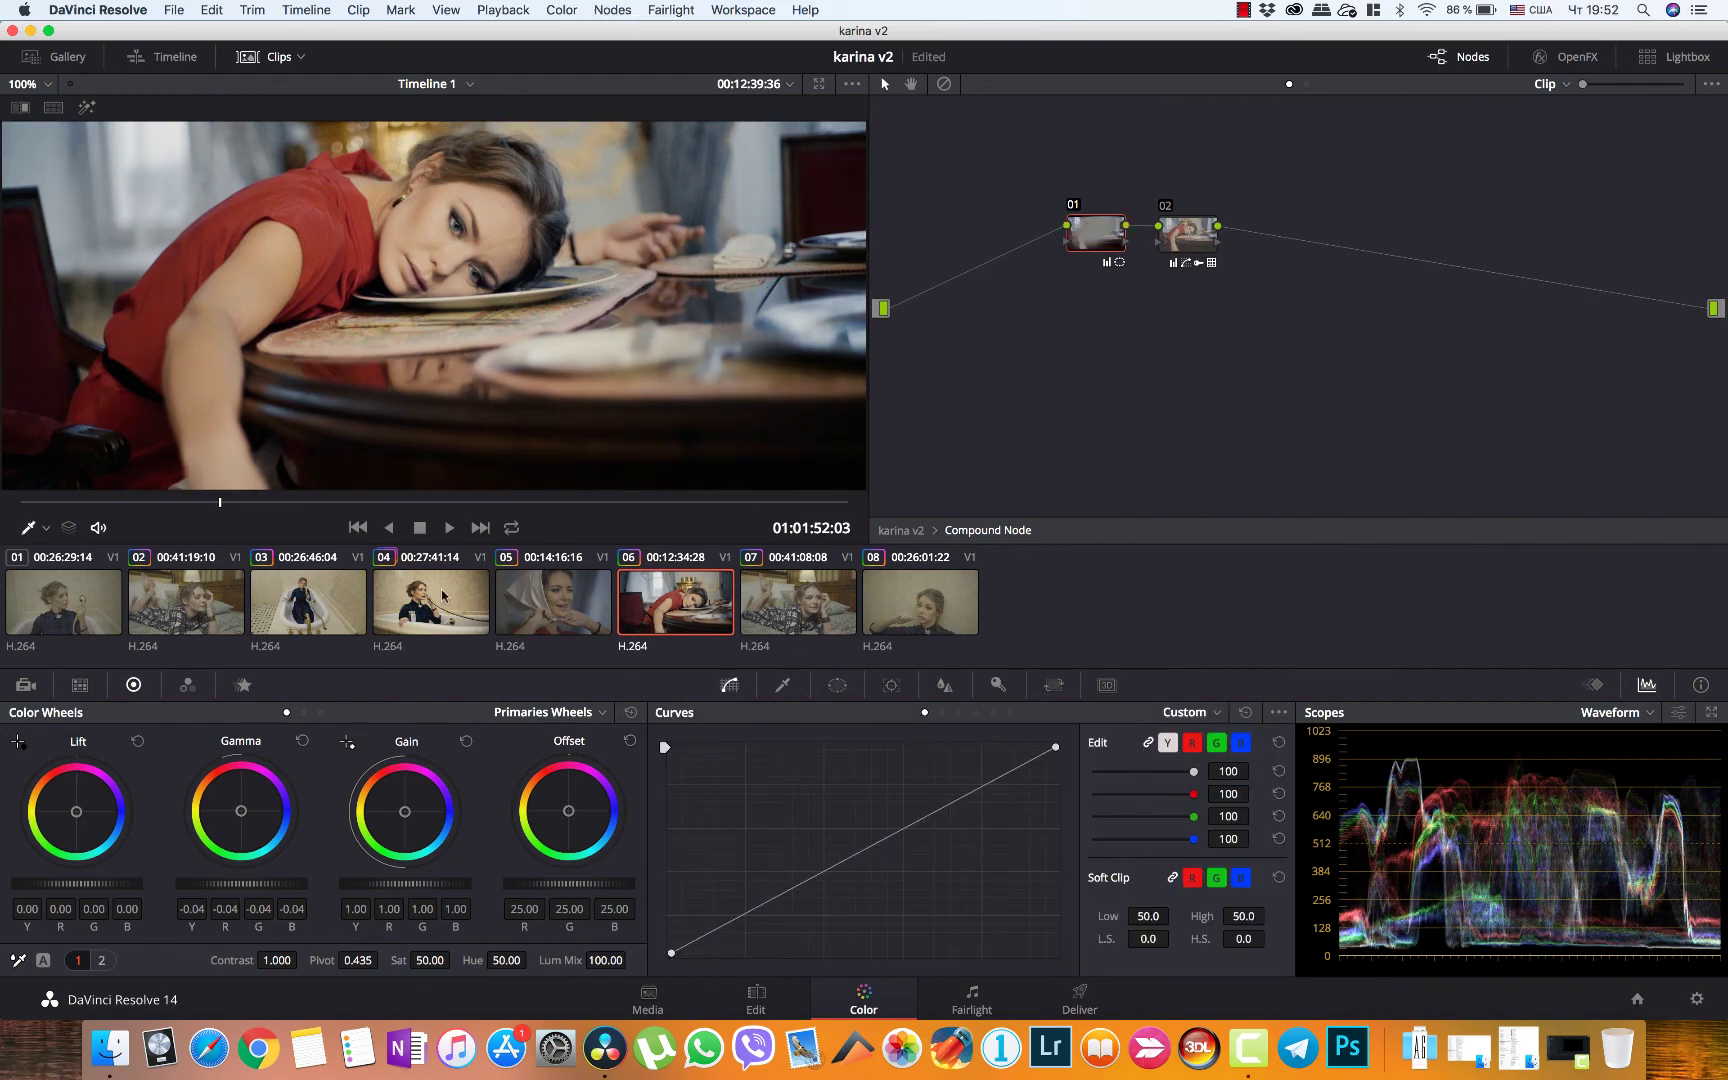
On clip 04, move node 01's vignette over her face and rotate it to 136.89
{"action": "left_click", "coordinate": [413, 604]}
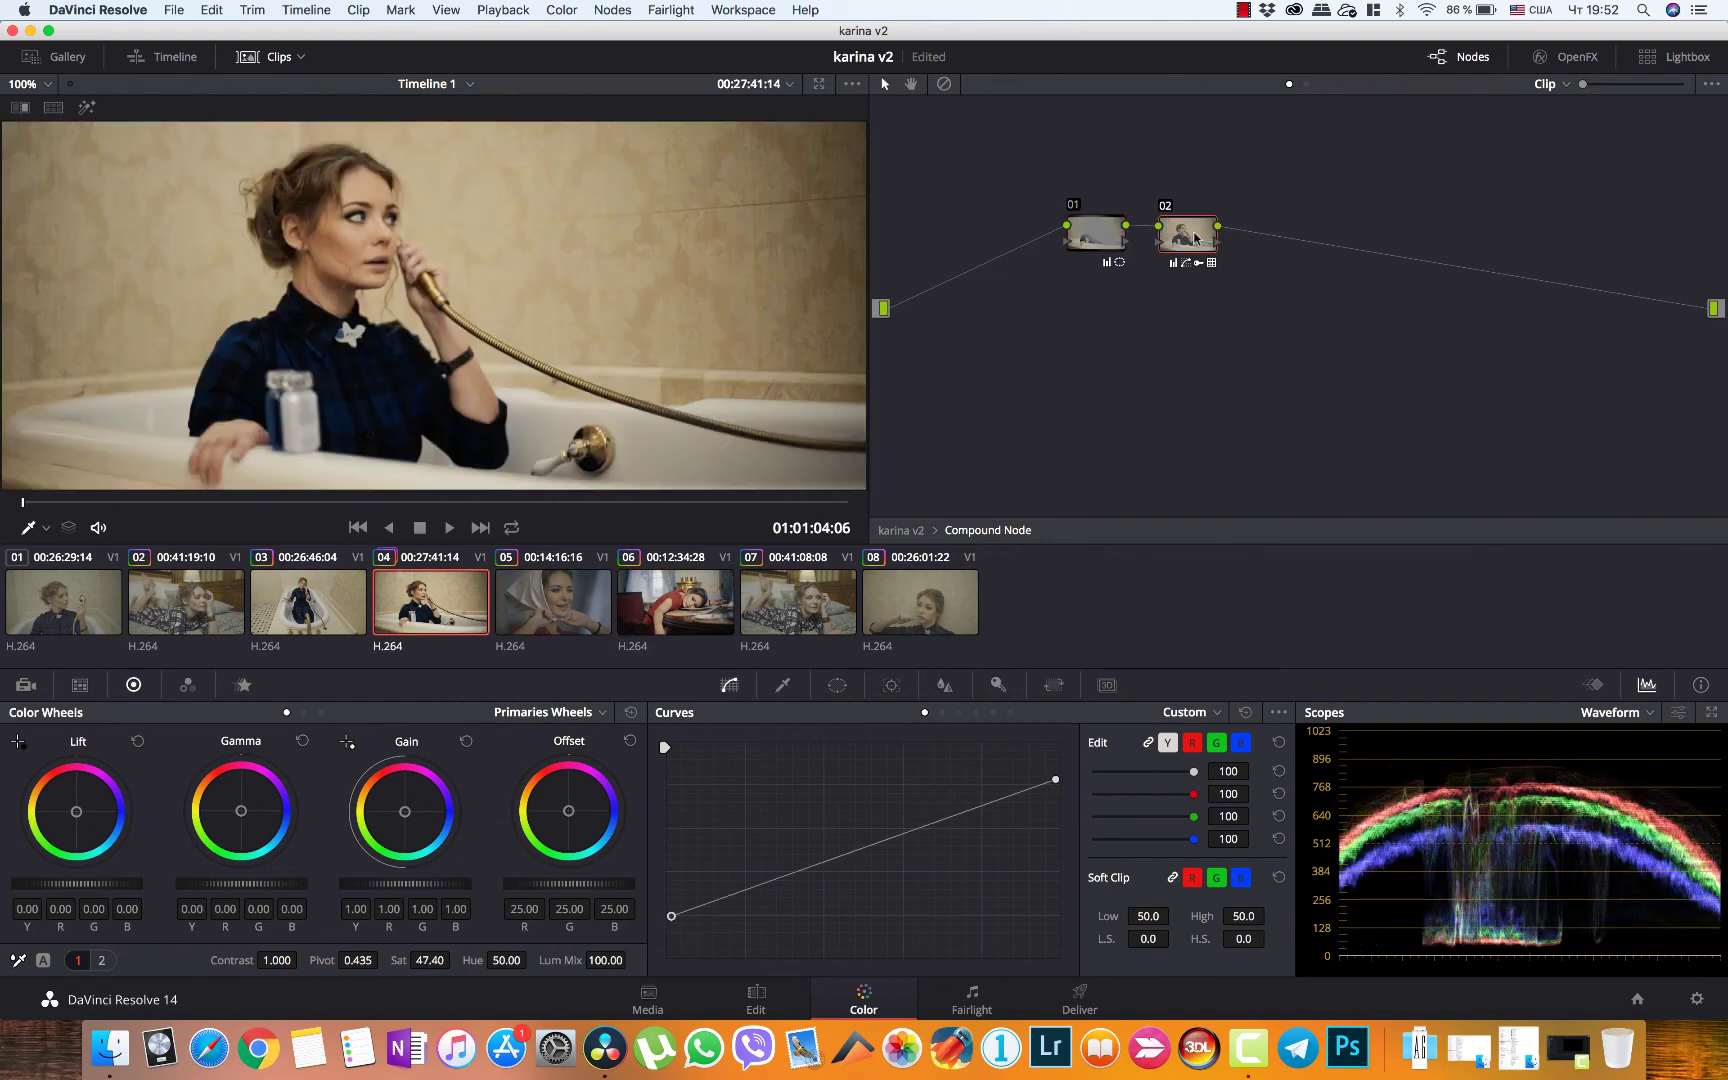
{"action": "right_click", "coordinate": [1194, 238]}
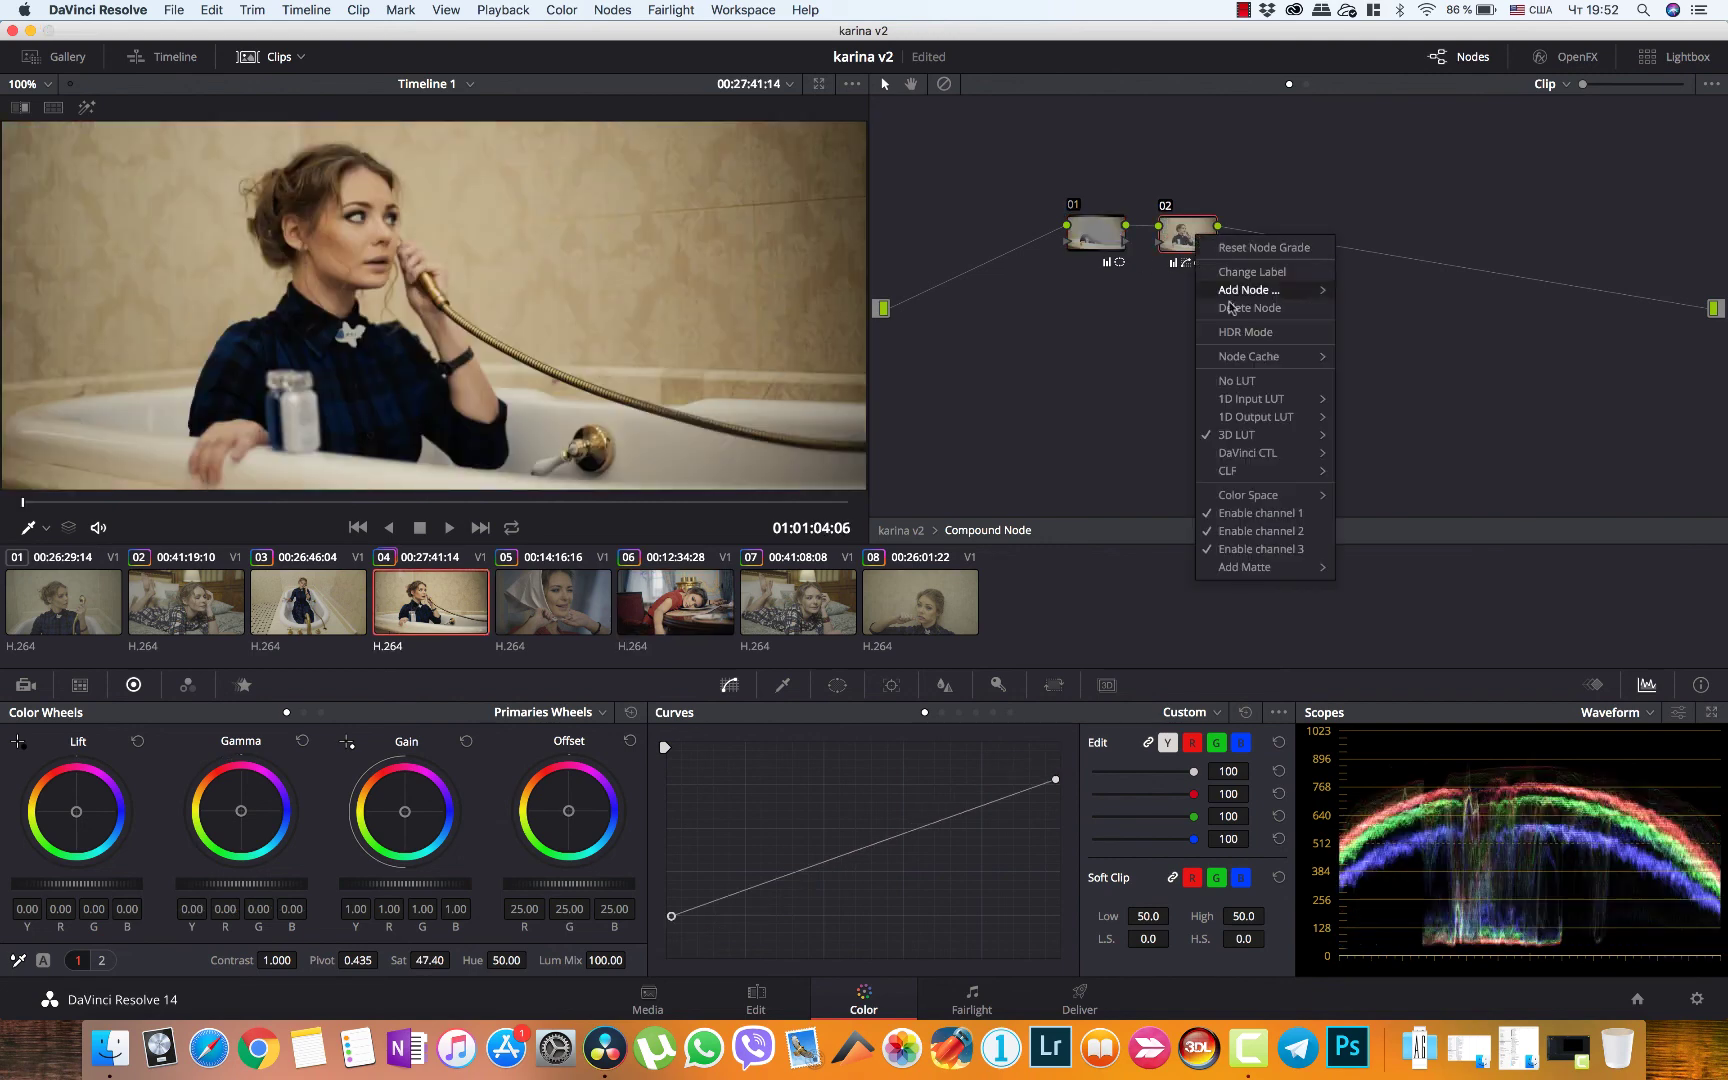
{"action": "left_click", "coordinate": [1107, 320]}
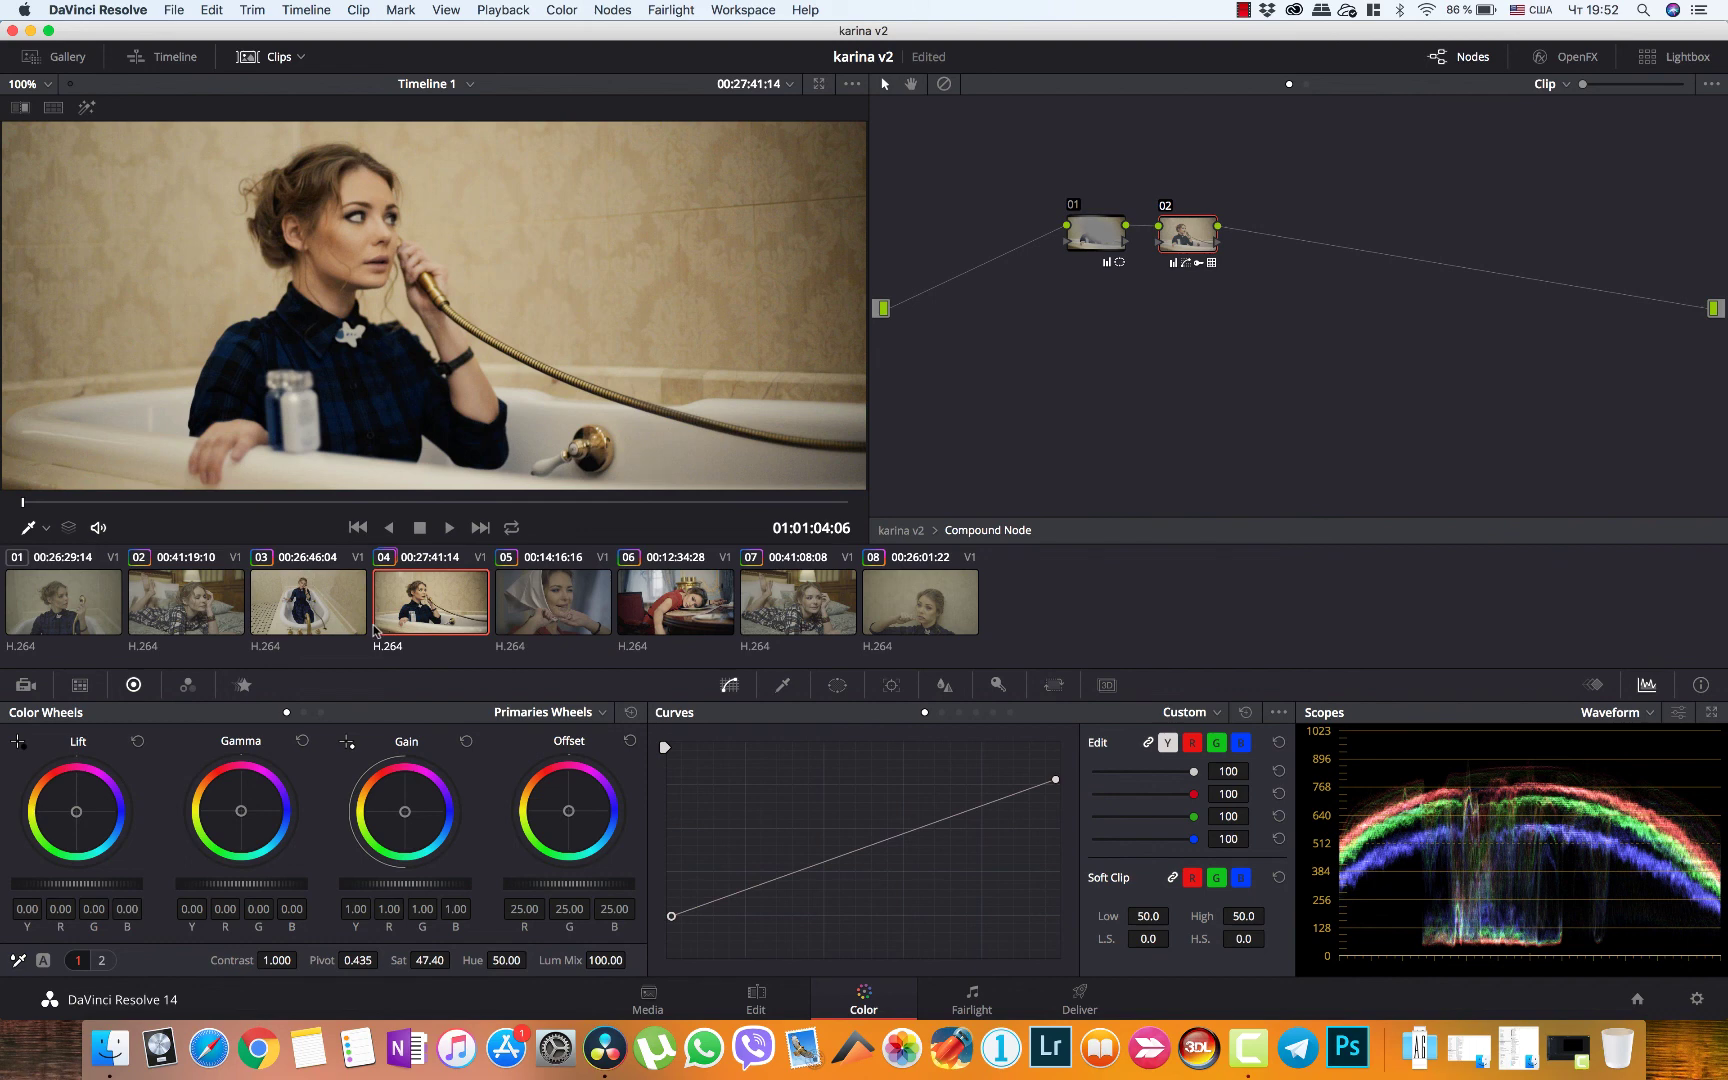
{"action": "left_click_drag", "start_coordinate": [1099, 240], "coordinate": [1070, 245]}
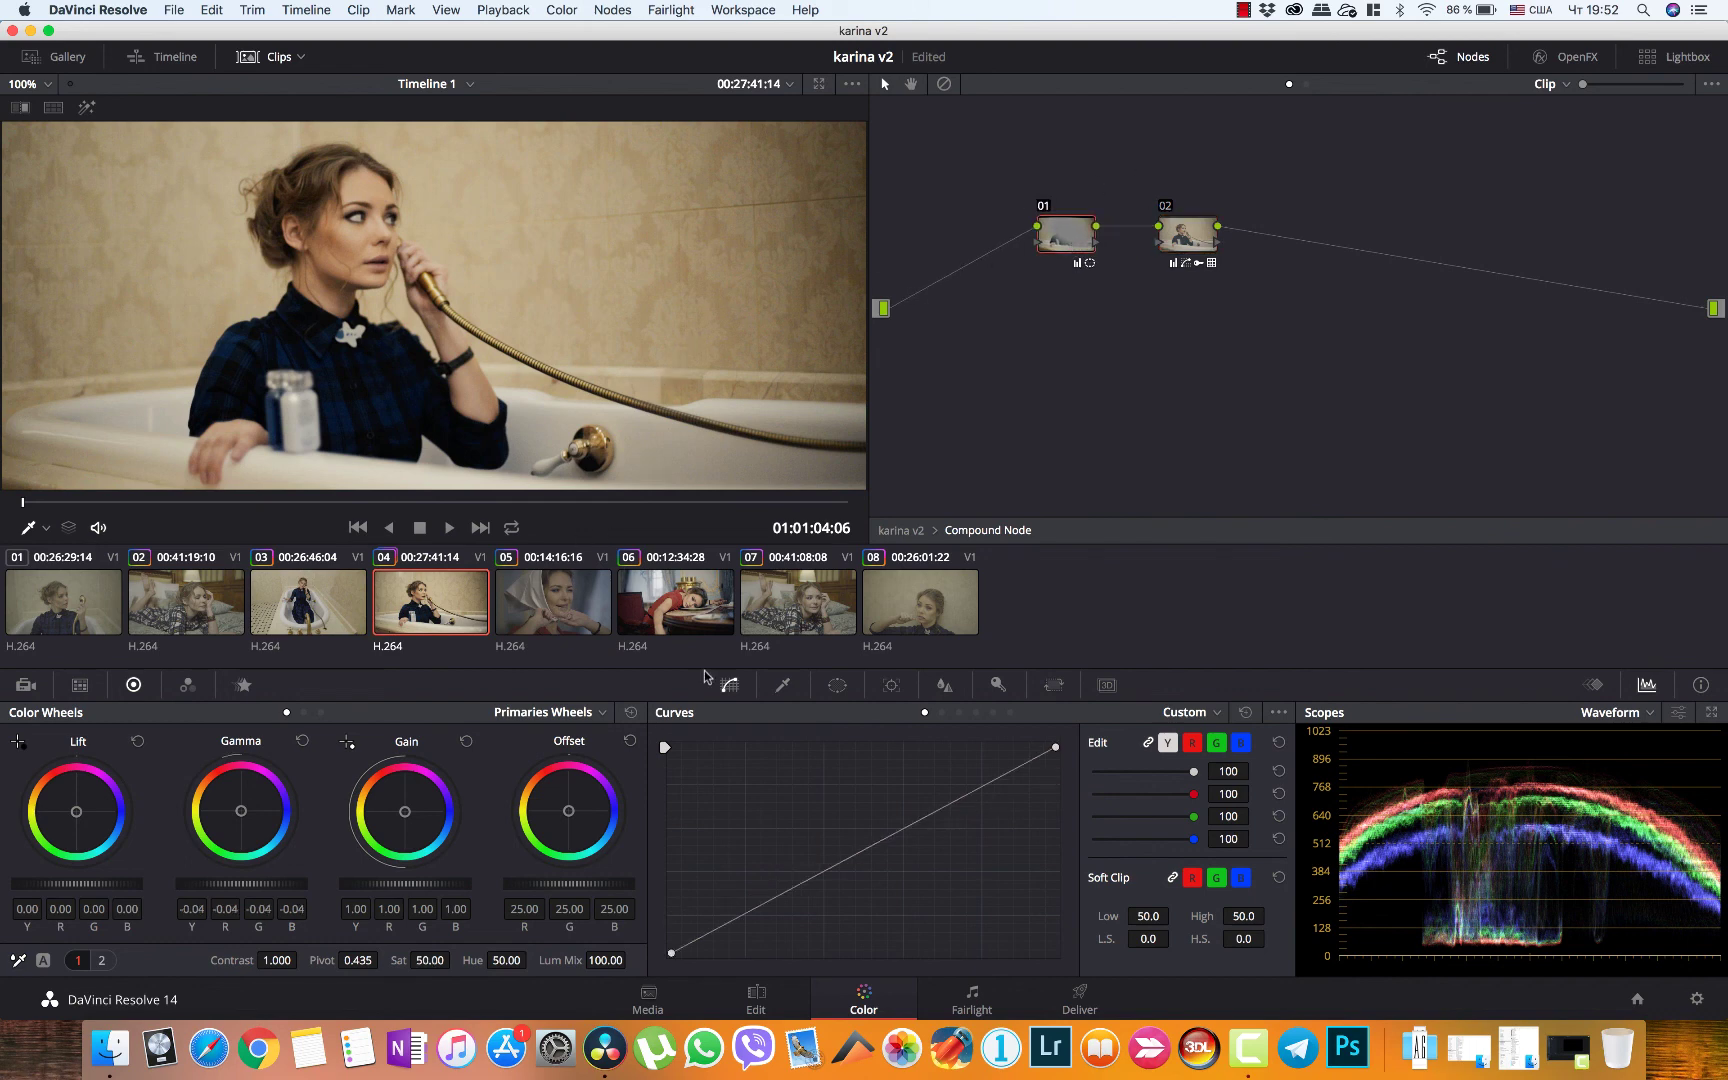
{"action": "left_click", "coordinate": [837, 685]}
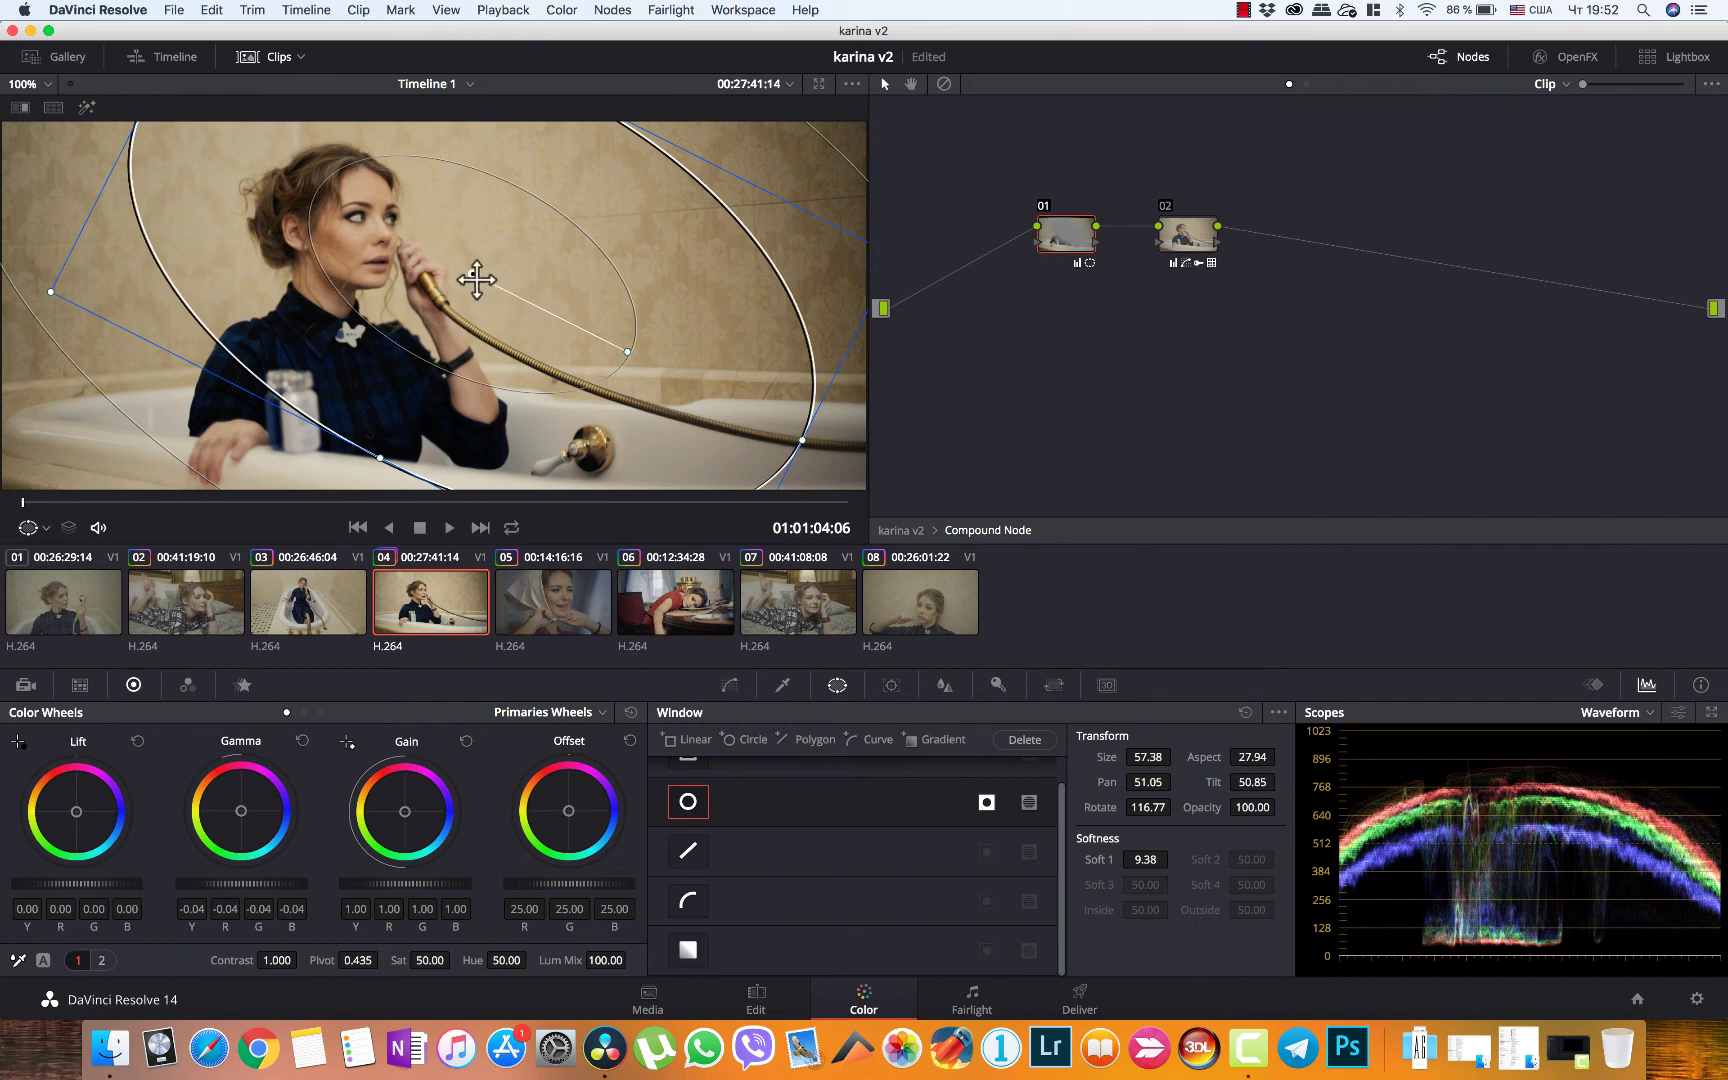
{"action": "left_click_drag", "start_coordinate": [476, 280], "coordinate": [450, 297]}
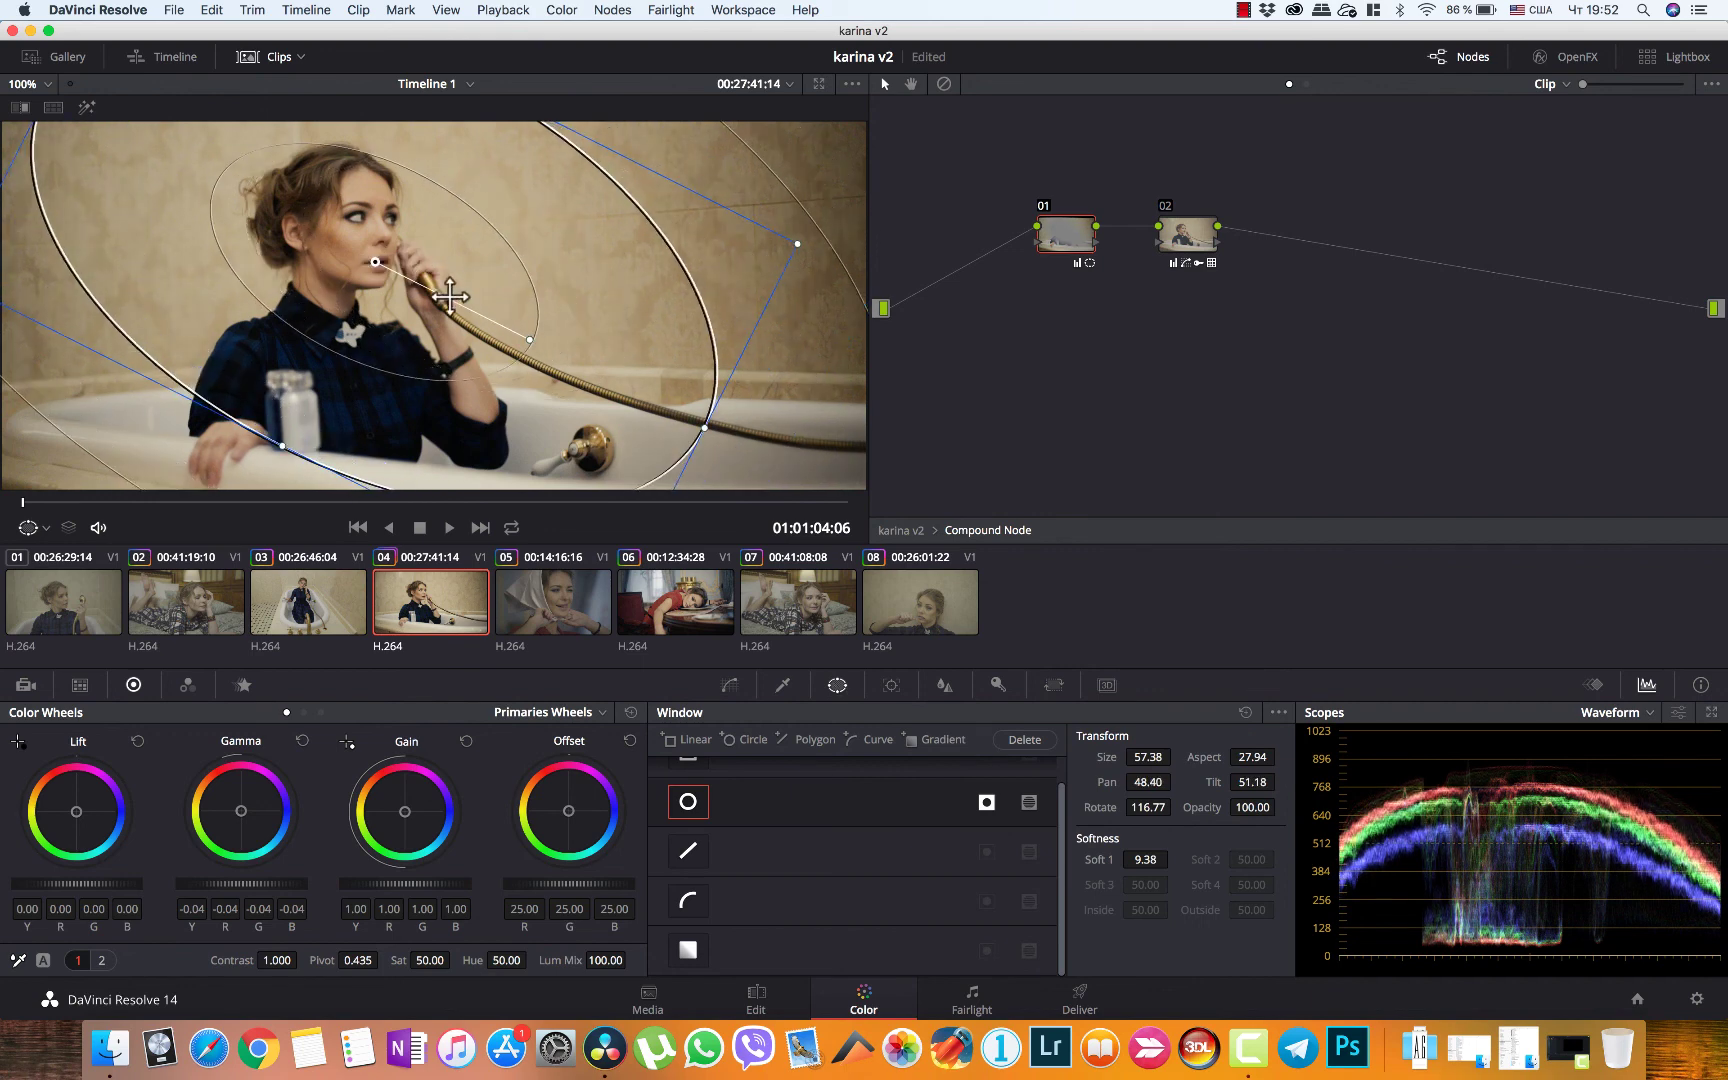
{"action": "left_click_drag", "start_coordinate": [529, 339], "coordinate": [493, 387]}
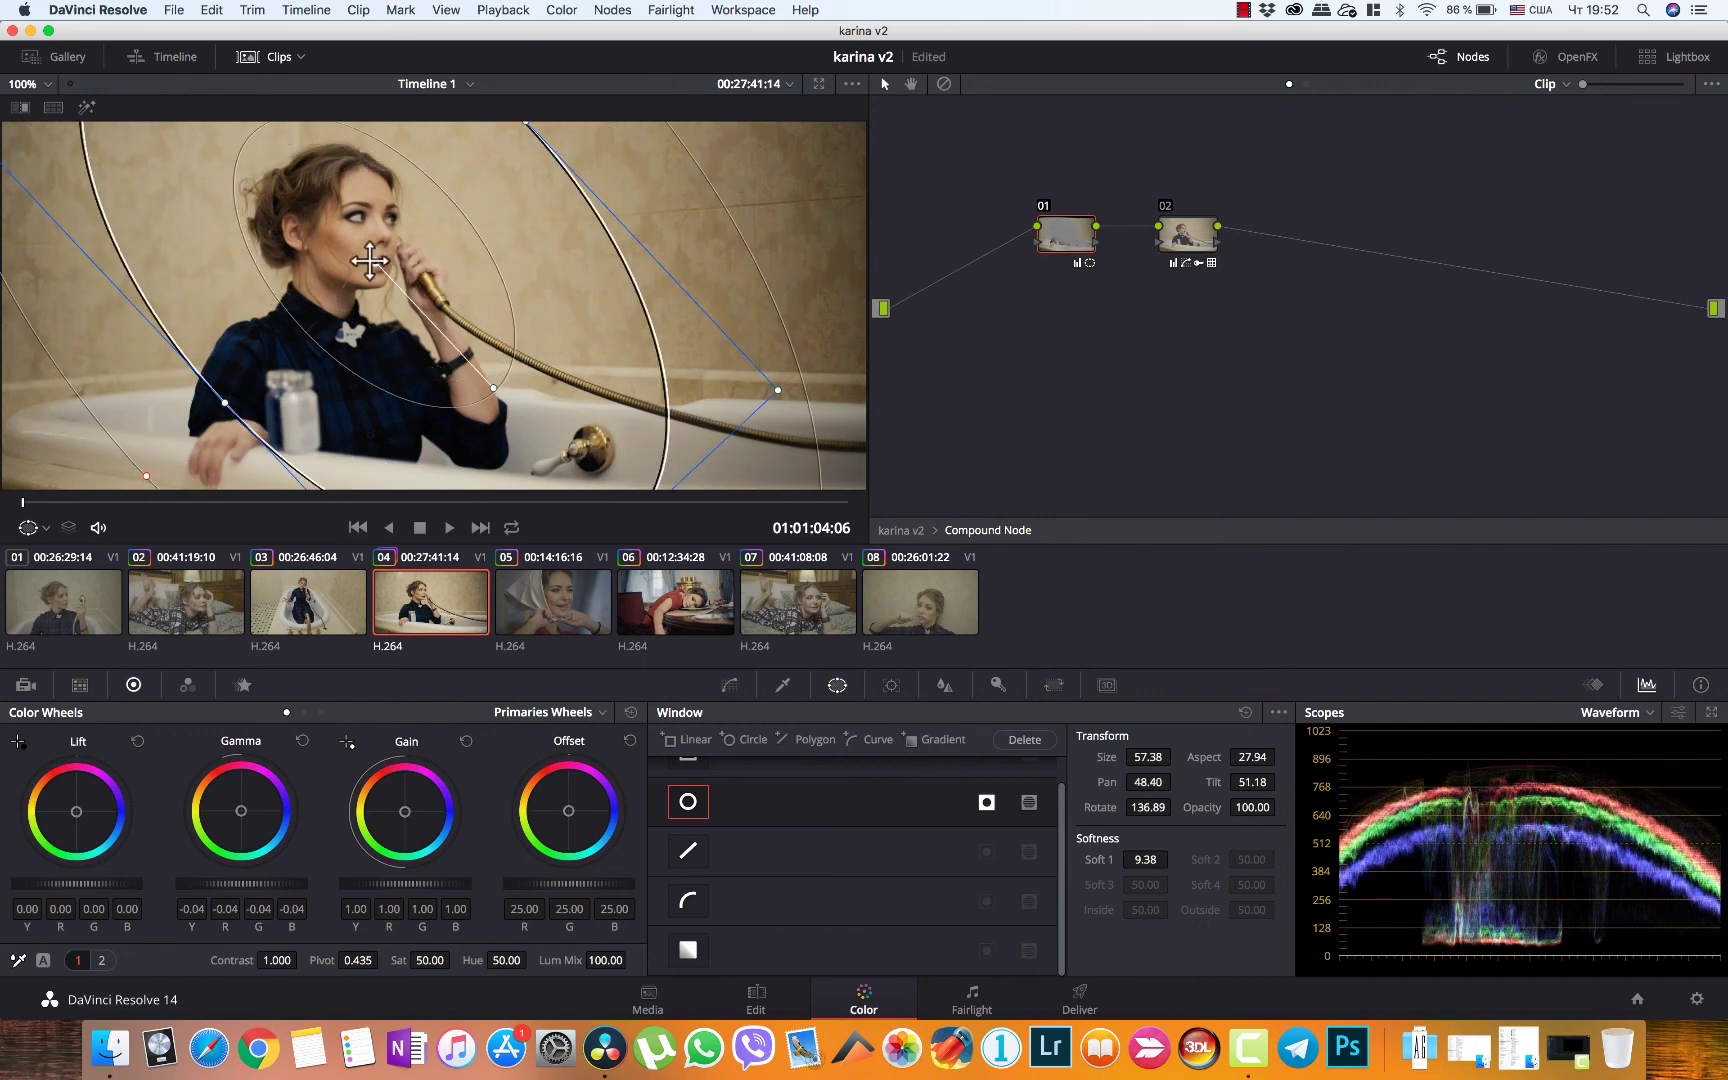
{"action": "left_click_drag", "start_coordinate": [370, 261], "coordinate": [364, 266]}
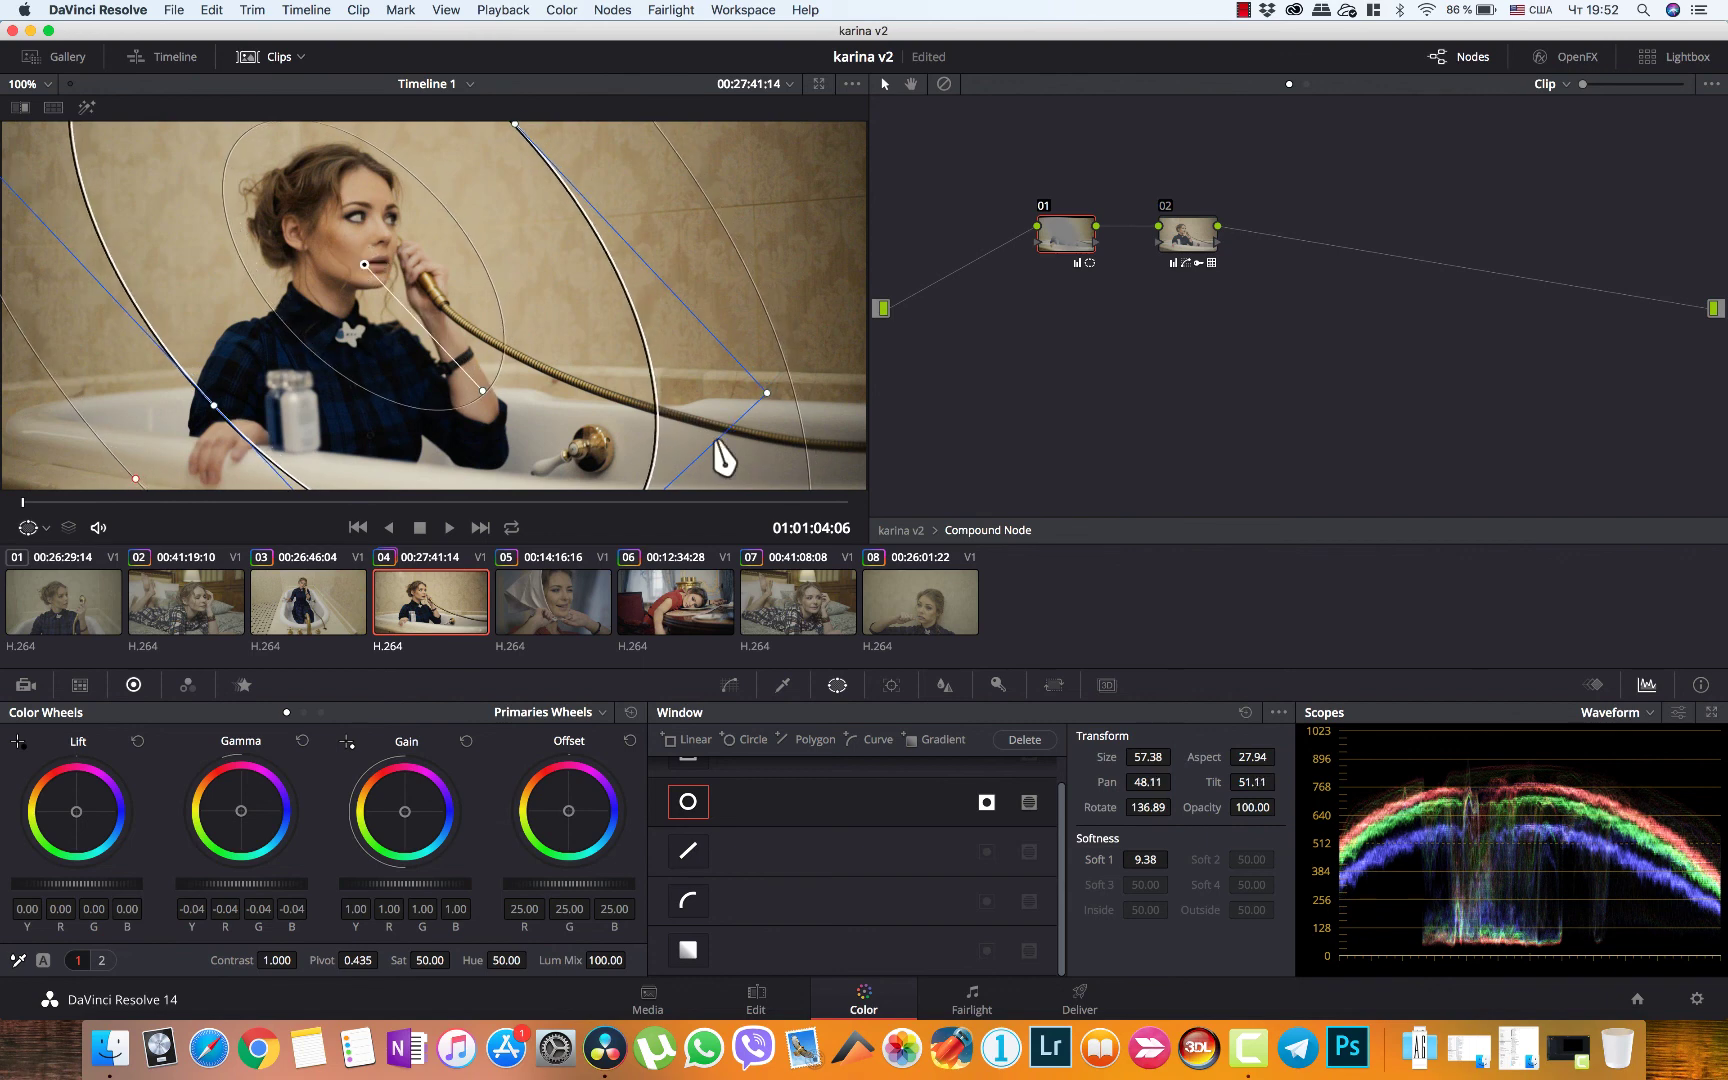
{"action": "left_click", "coordinate": [730, 685]}
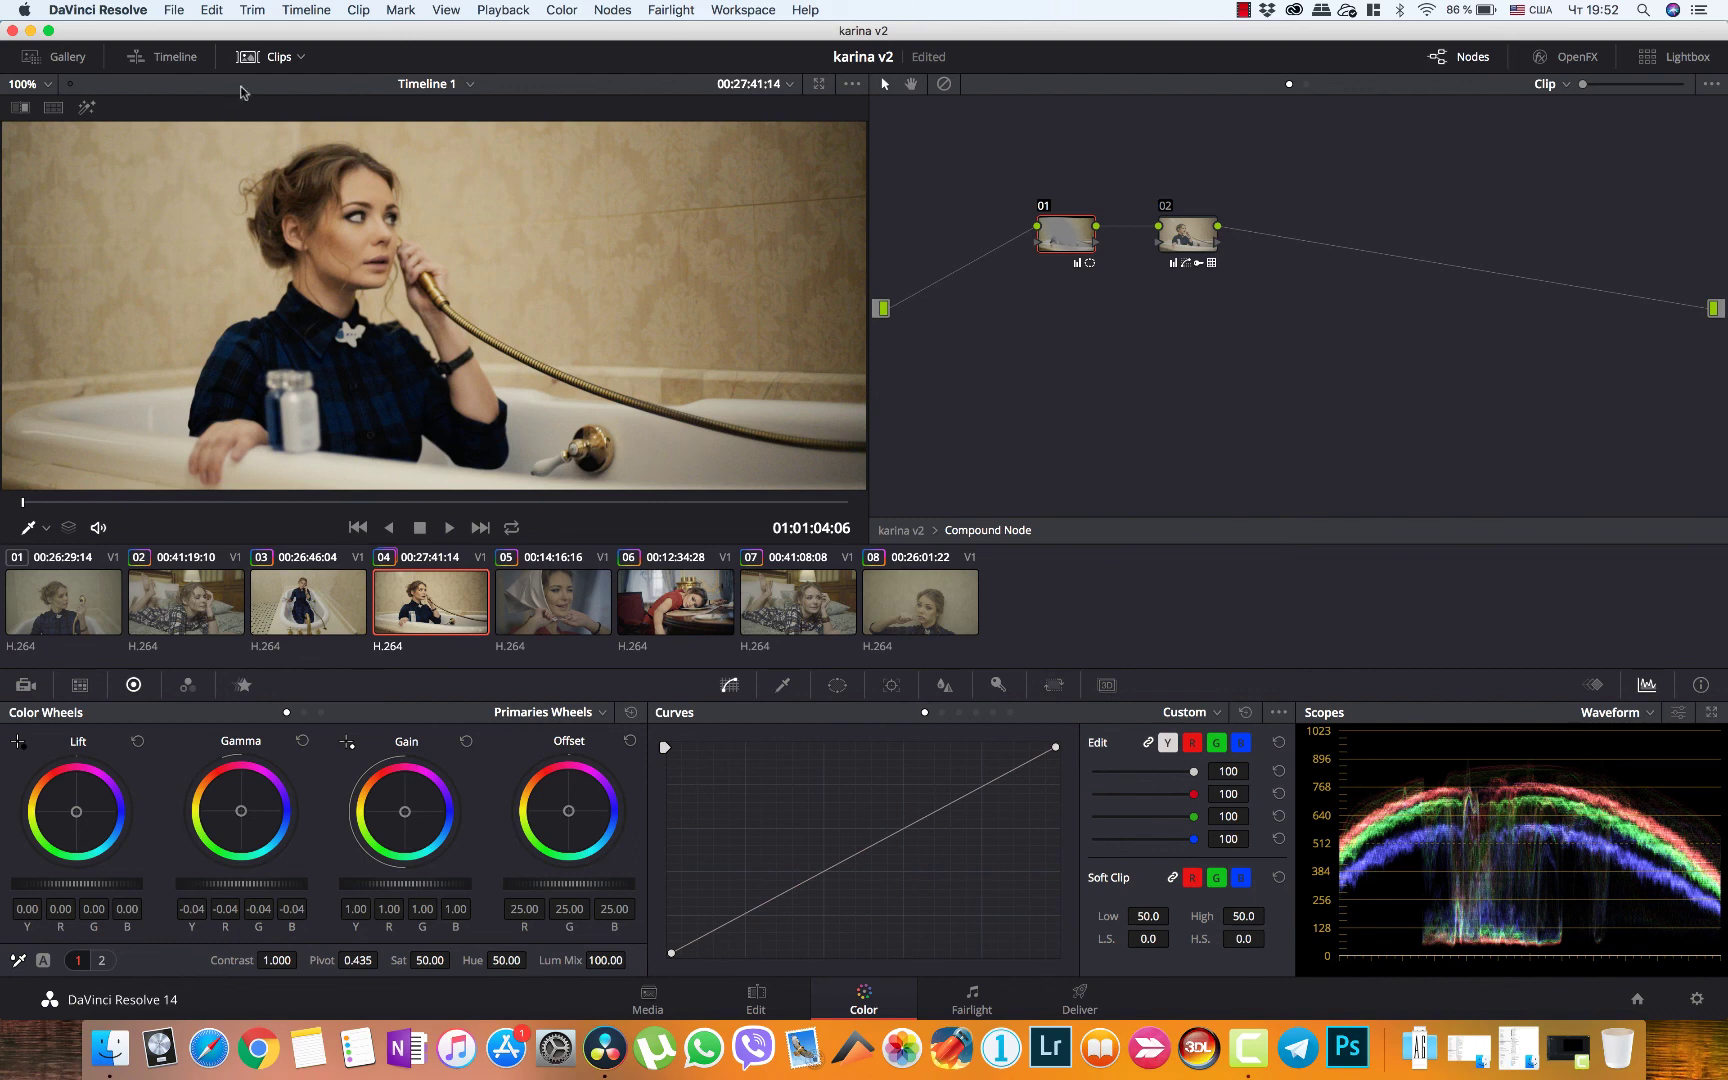
Hide the clip thumbnails and toggle node 01 off and on to compare clip 04's vignette
{"action": "left_click", "coordinate": [262, 58]}
{"action": "key", "text": "super+d"}
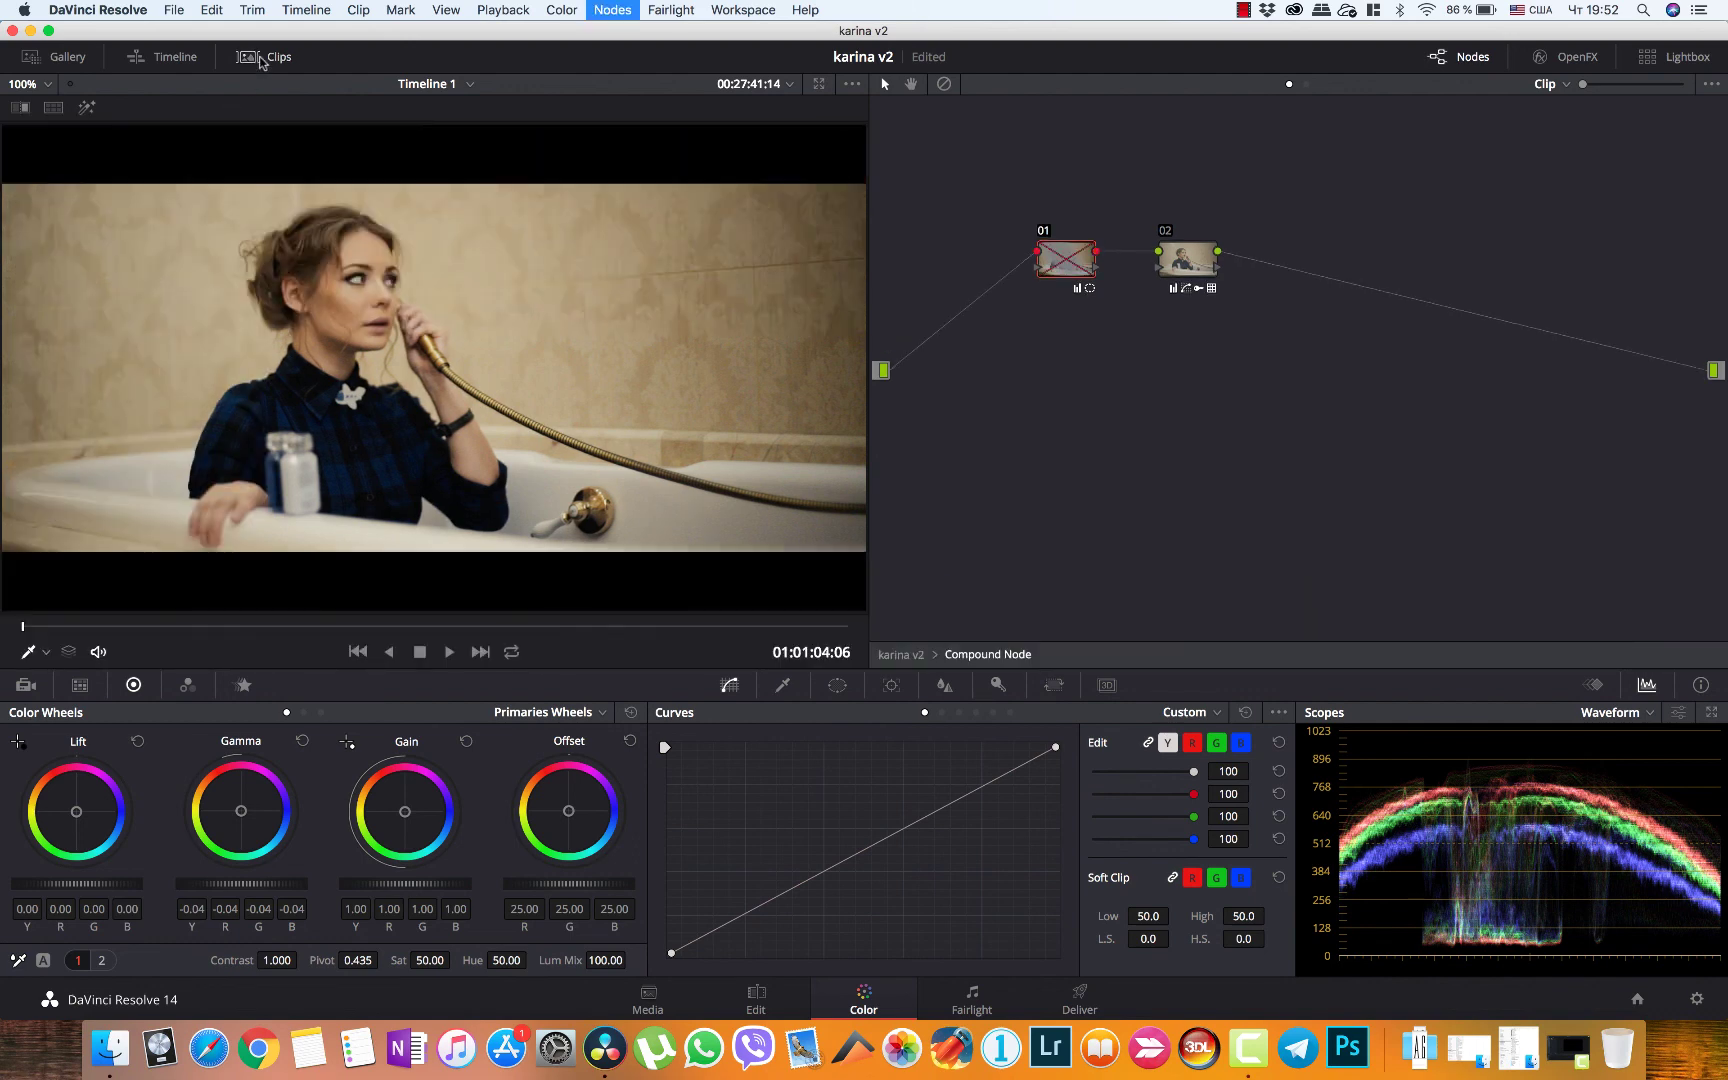
{"action": "key", "text": "super+d"}
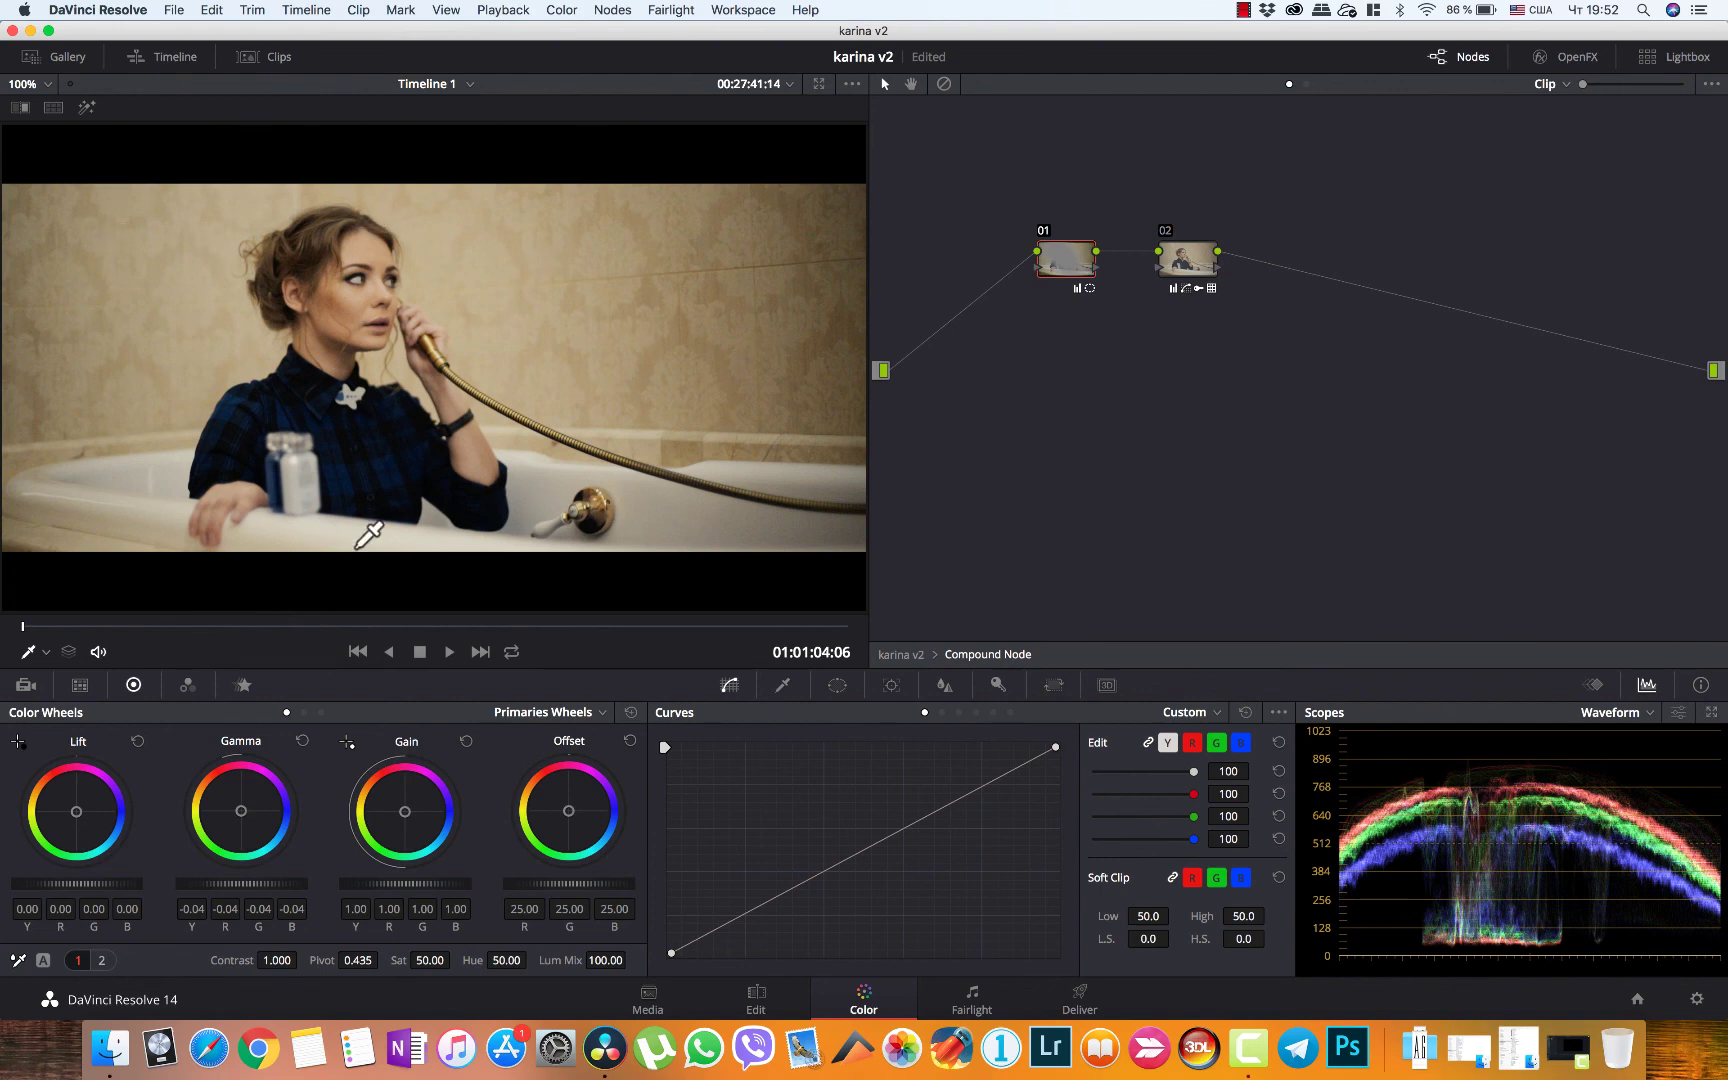
{"action": "key", "text": "super+d"}
{"action": "key", "text": "super+d"}
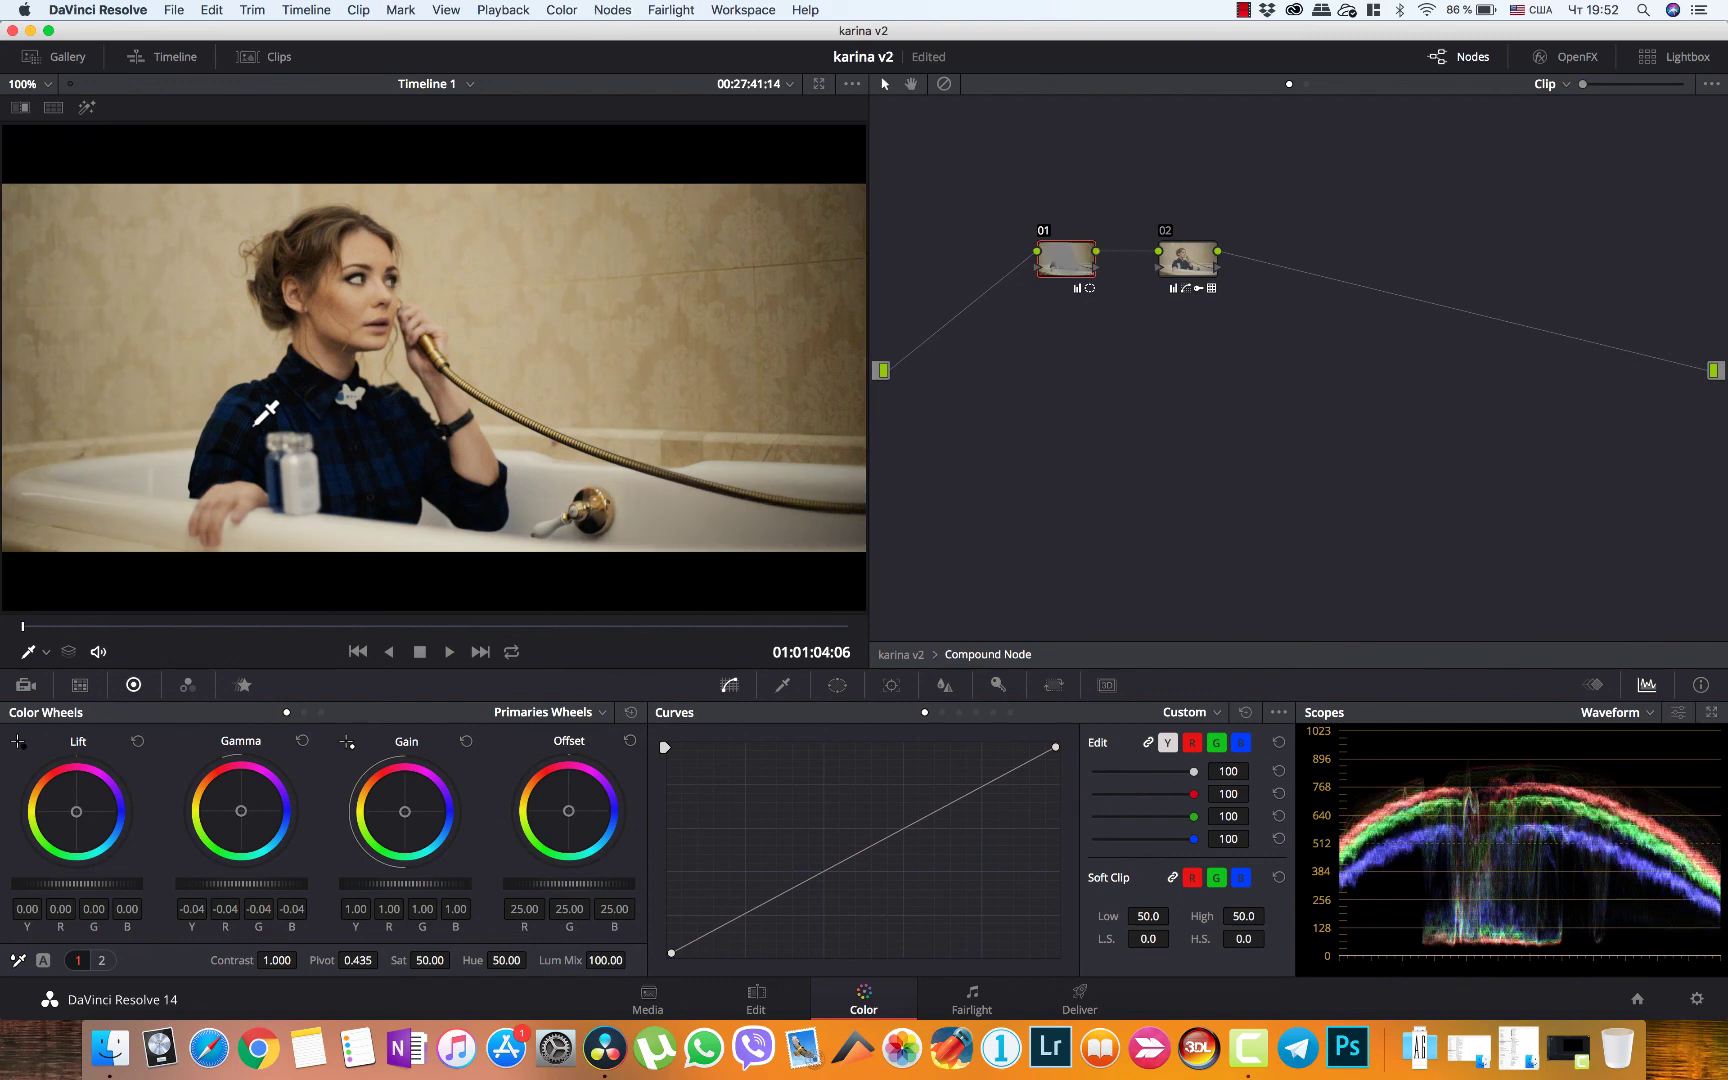